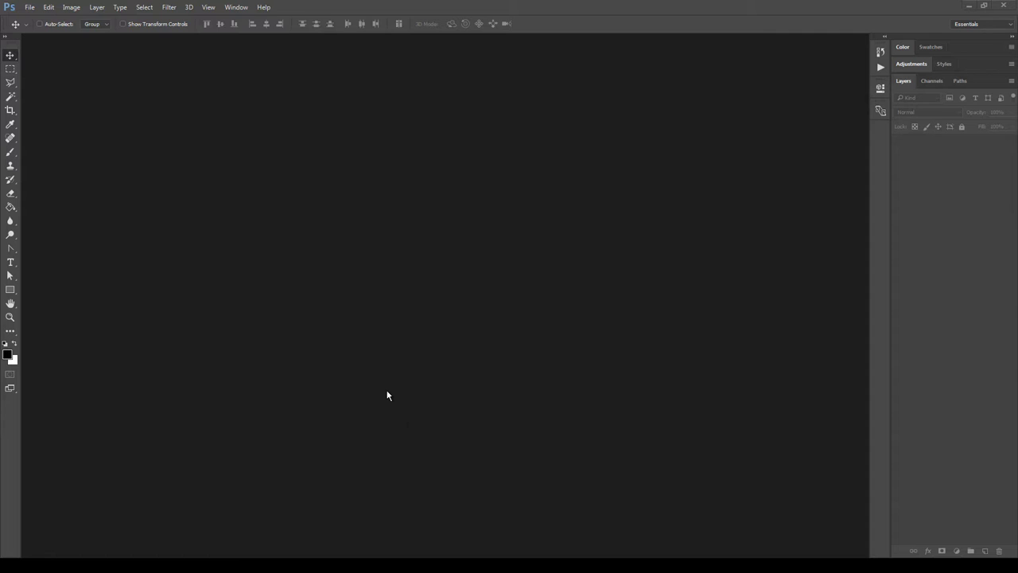
Step: Load the "Animated Retro-Vintage Film - Photoshop Actions" file from the DEMO folder as an action set
{"action": "left_click", "coordinate": [236, 7]}
{"action": "left_click", "coordinate": [248, 75]}
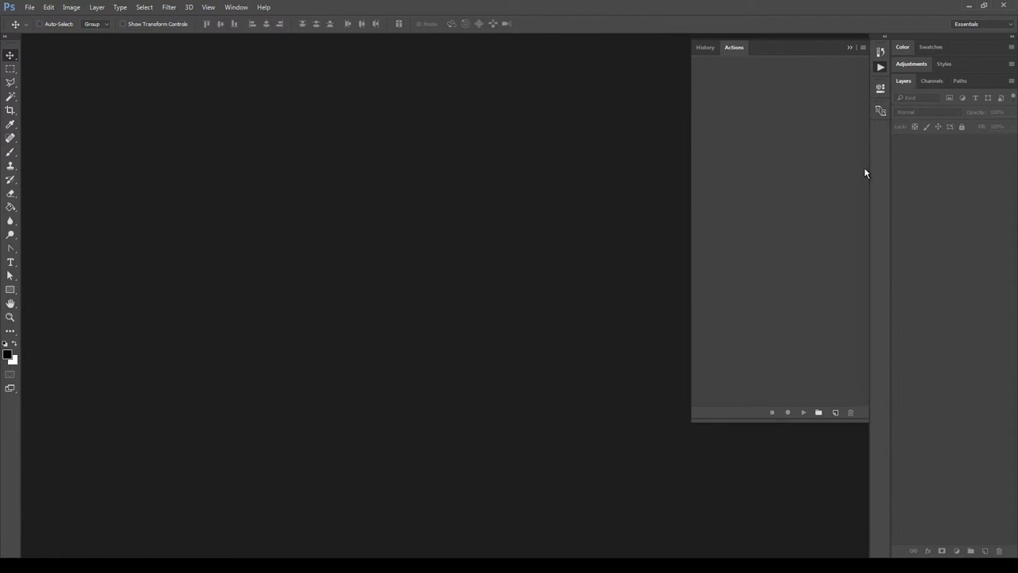
{"action": "left_click", "coordinate": [863, 49]}
{"action": "left_click", "coordinate": [946, 226]}
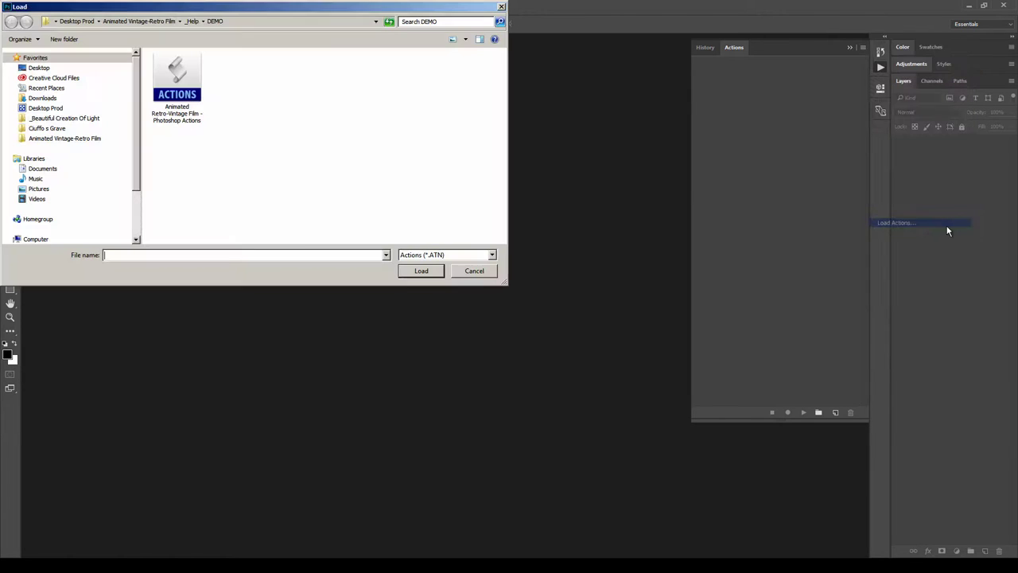
{"action": "left_click", "coordinate": [176, 84]}
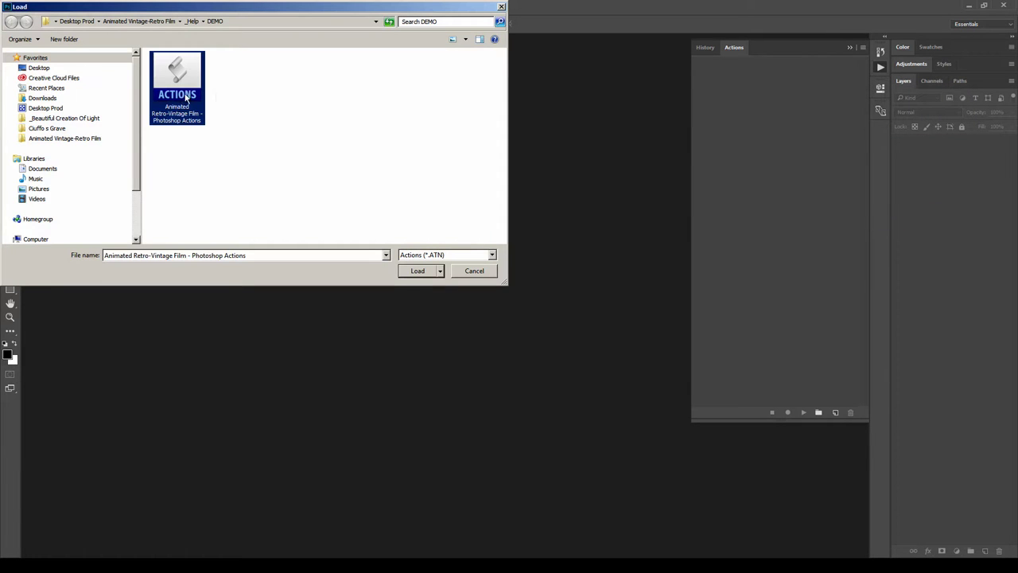
{"action": "left_click", "coordinate": [417, 270]}
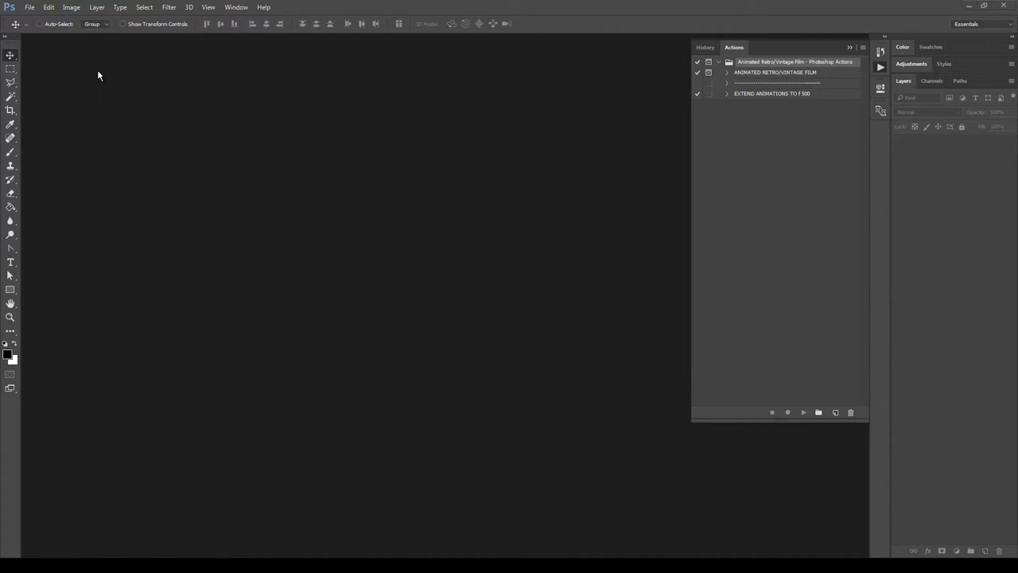
Step: Open the Demo Static image from the DEMO folder
{"action": "left_click", "coordinate": [30, 8]}
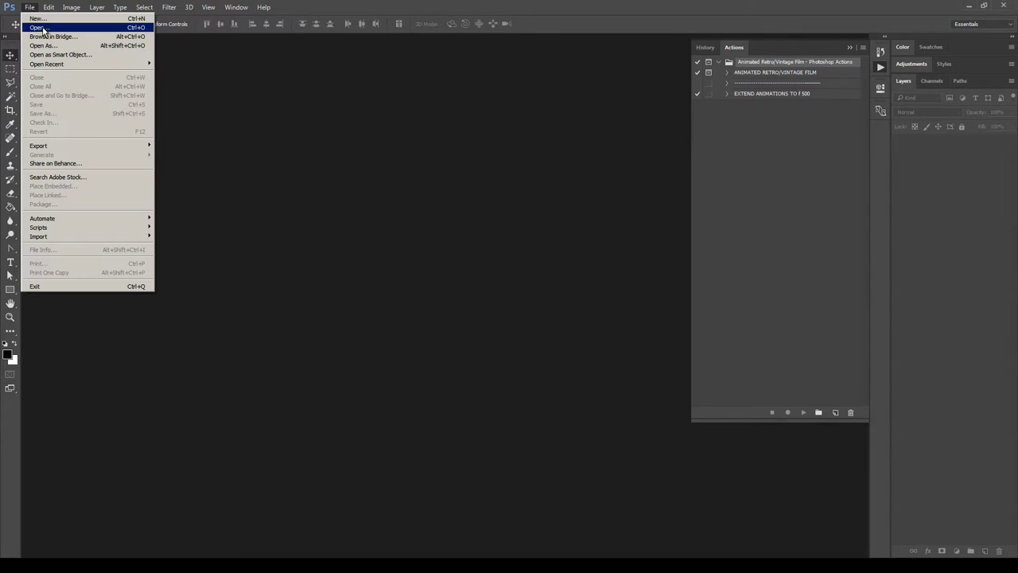
{"action": "left_click", "coordinate": [44, 29]}
{"action": "left_click", "coordinate": [358, 268]}
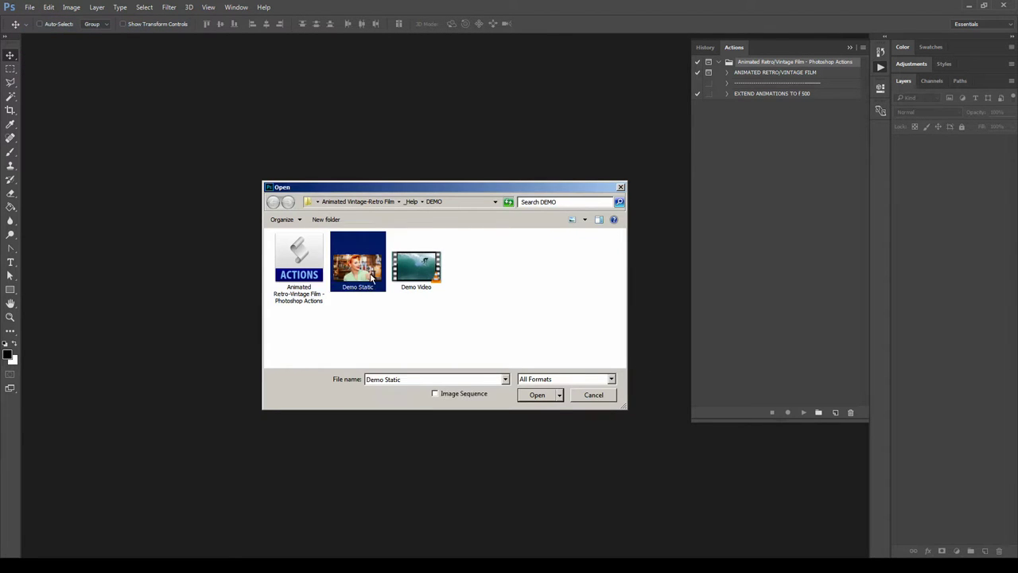
{"action": "left_click", "coordinate": [537, 396]}
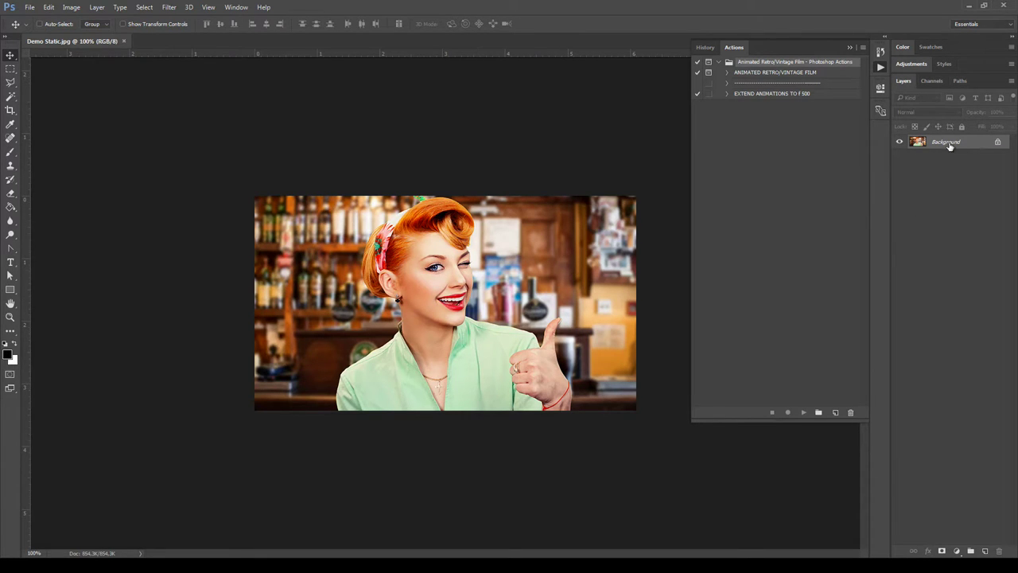
Step: Duplicate the Background layer and delete the original, leaving only the copy
{"action": "left_click_drag", "start_coordinate": [950, 146], "coordinate": [984, 550]}
{"action": "left_click_drag", "start_coordinate": [931, 164], "coordinate": [999, 551]}
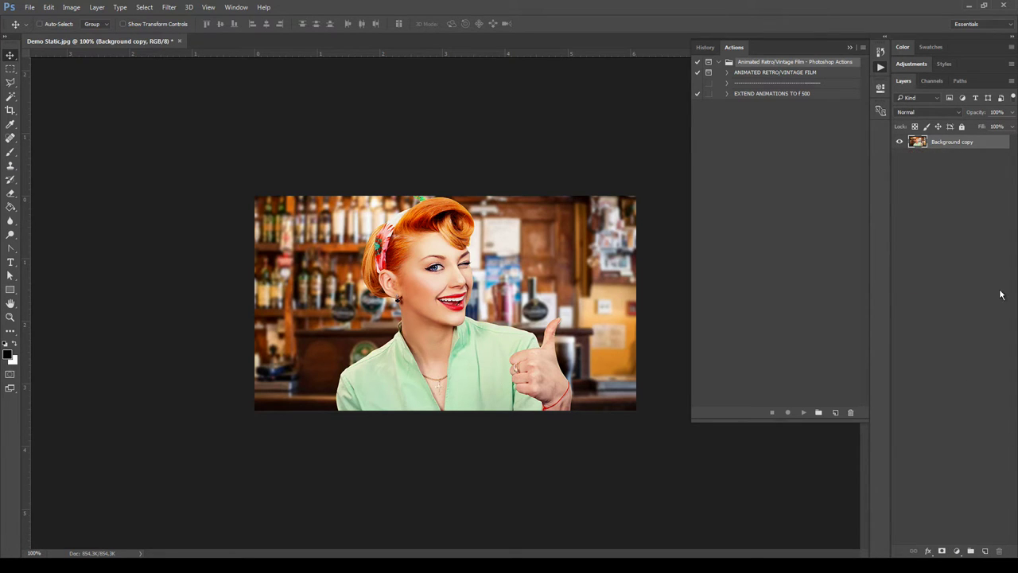
{"action": "left_click", "coordinate": [968, 196]}
Step: Convert the Background copy layer into a locked background layer
{"action": "left_click", "coordinate": [946, 146]}
{"action": "left_click", "coordinate": [96, 7]}
{"action": "mouse_move", "coordinate": [116, 19]}
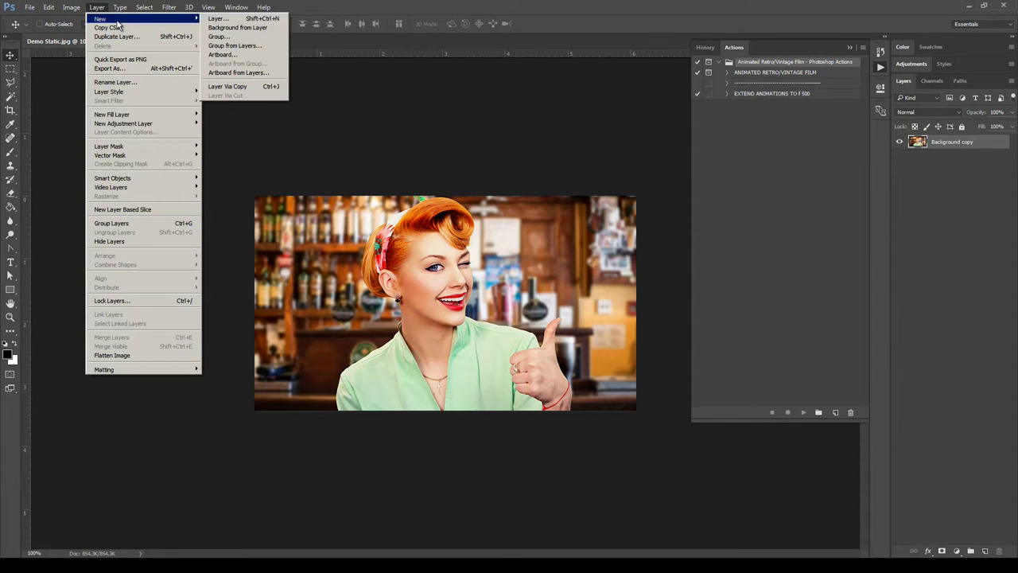
{"action": "left_click", "coordinate": [267, 28]}
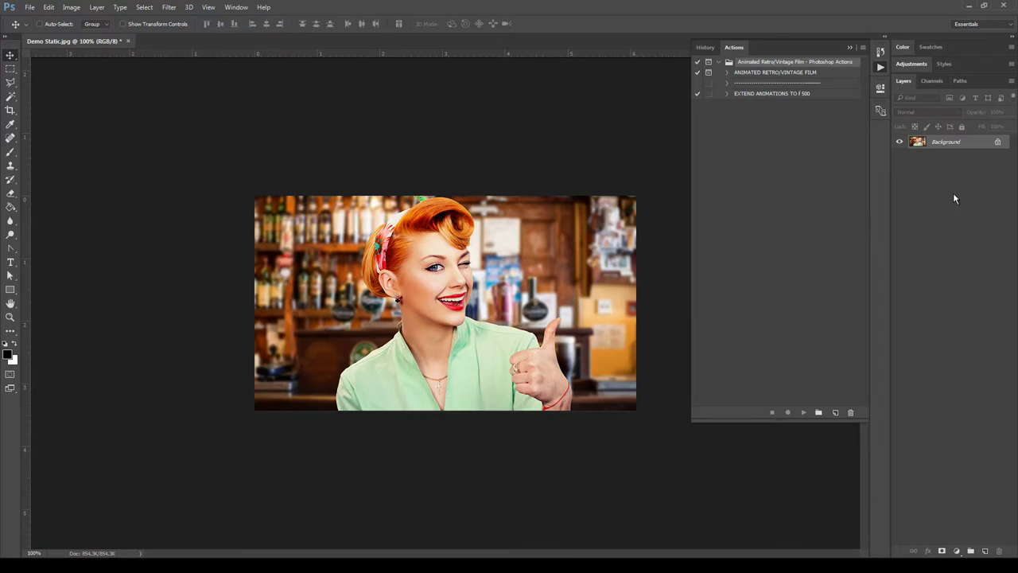
Step: Check the thumbnail and copy-naming options for layers, and the image's color mode and bit depth
{"action": "left_click", "coordinate": [972, 142]}
{"action": "left_click", "coordinate": [1011, 82]}
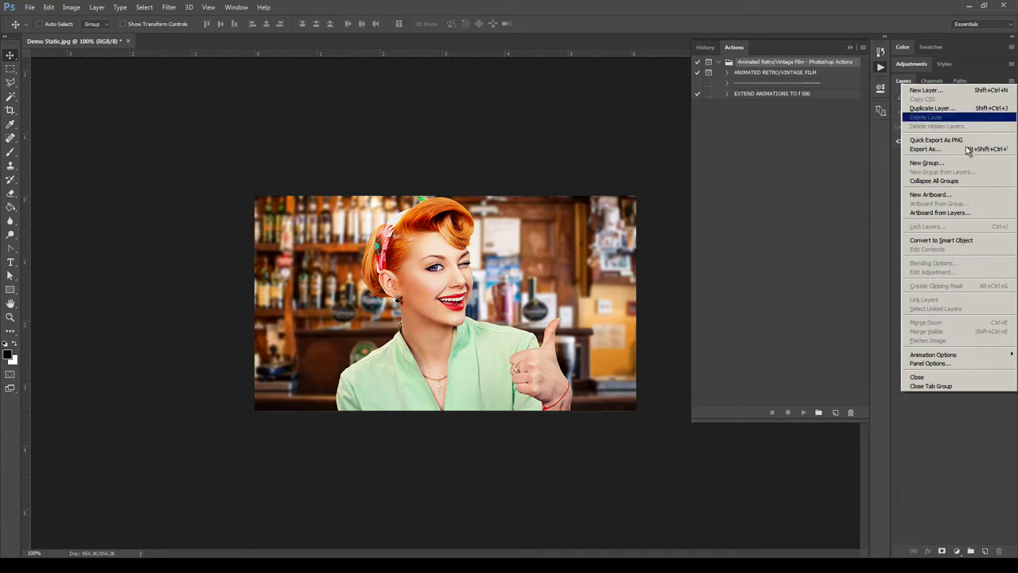
{"action": "left_click", "coordinate": [969, 363]}
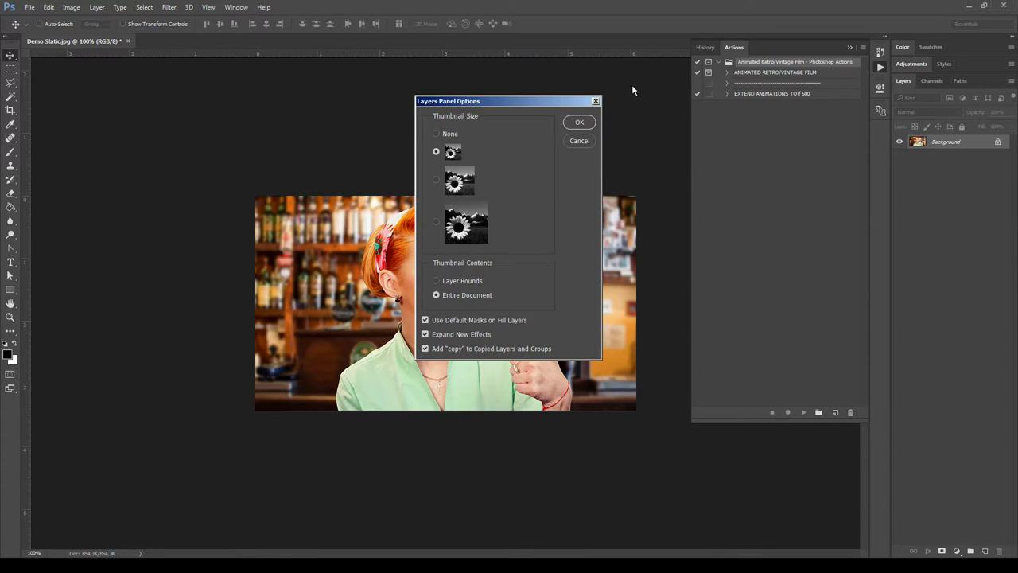
{"action": "left_click", "coordinate": [579, 122]}
{"action": "left_click", "coordinate": [70, 7]}
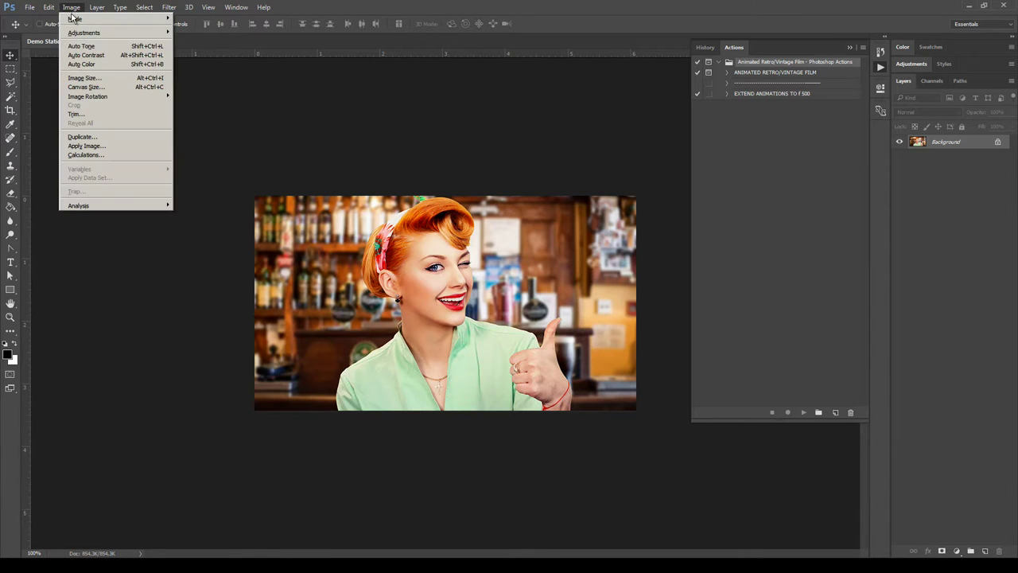
{"action": "mouse_move", "coordinate": [73, 20]}
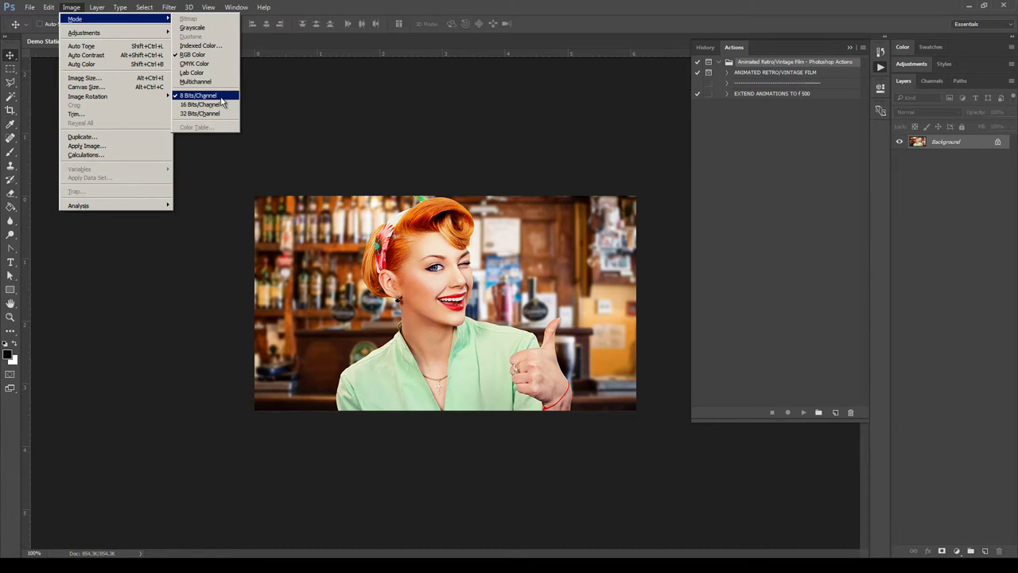
Step: Try image widths of 250 and 2500 pixels, and set the width to 720 pixels
{"action": "left_click", "coordinate": [84, 78]}
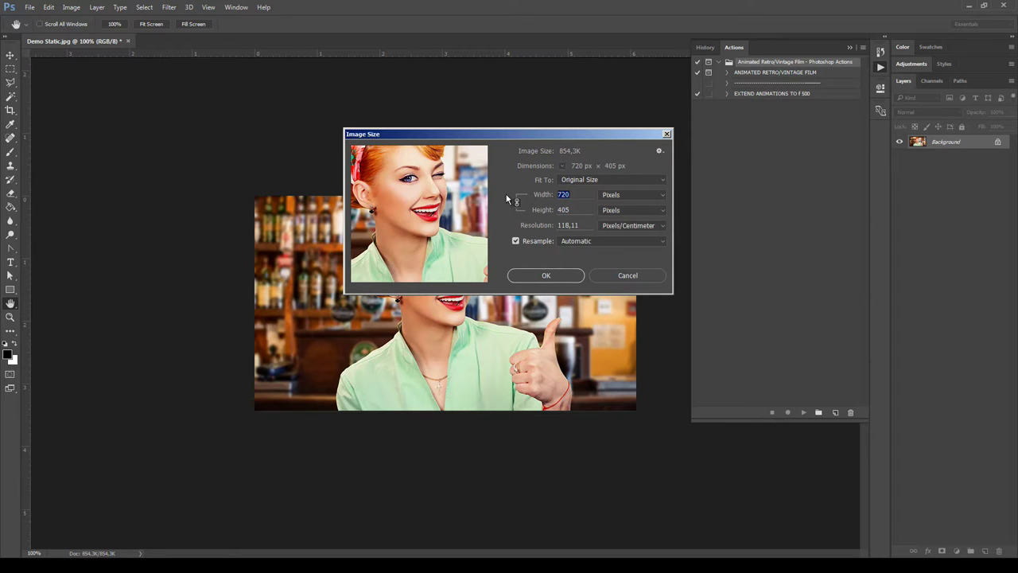
{"action": "type", "text": "250"}
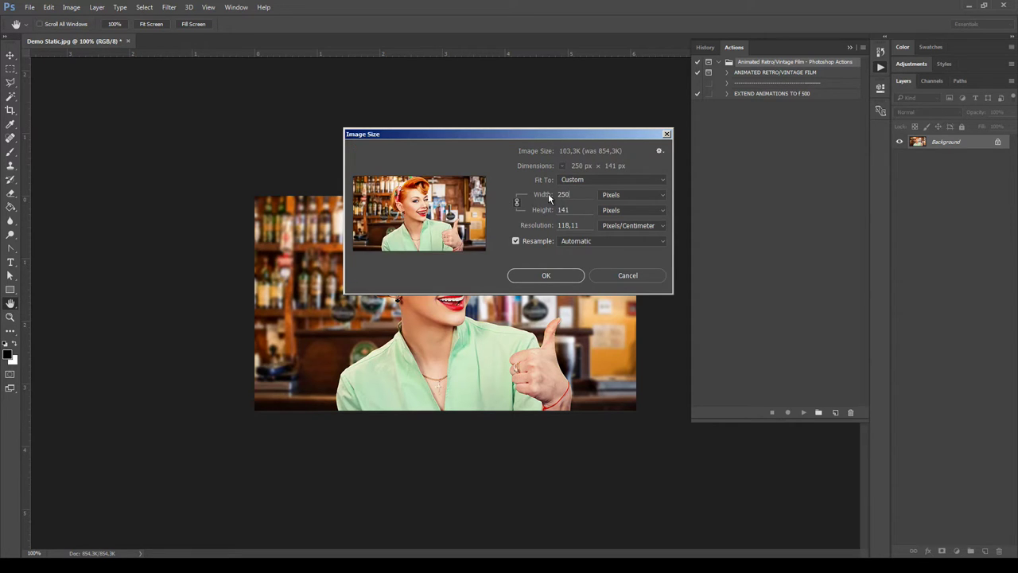
{"action": "key", "text": "BackSpace"}
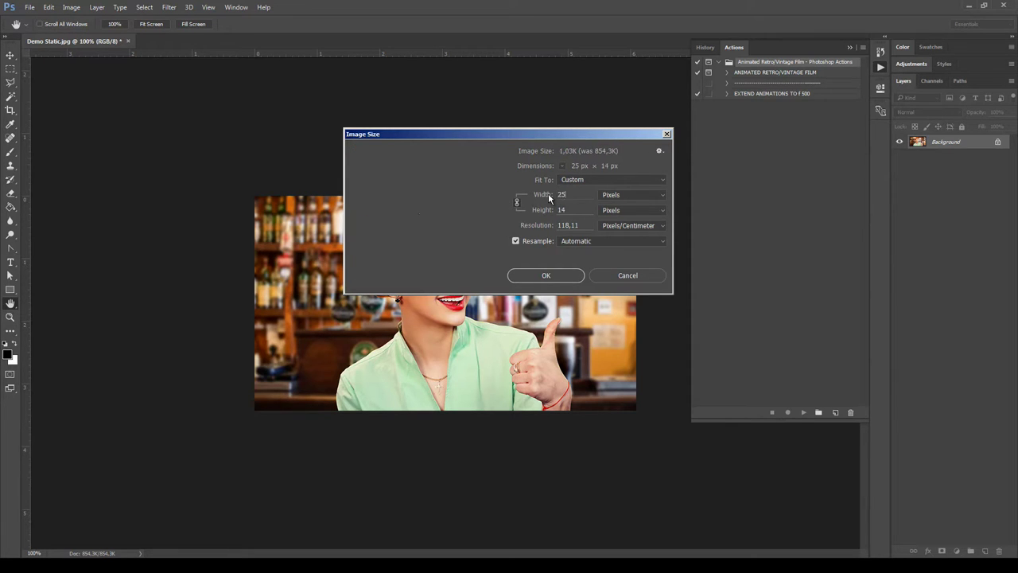
{"action": "type", "text": "00"}
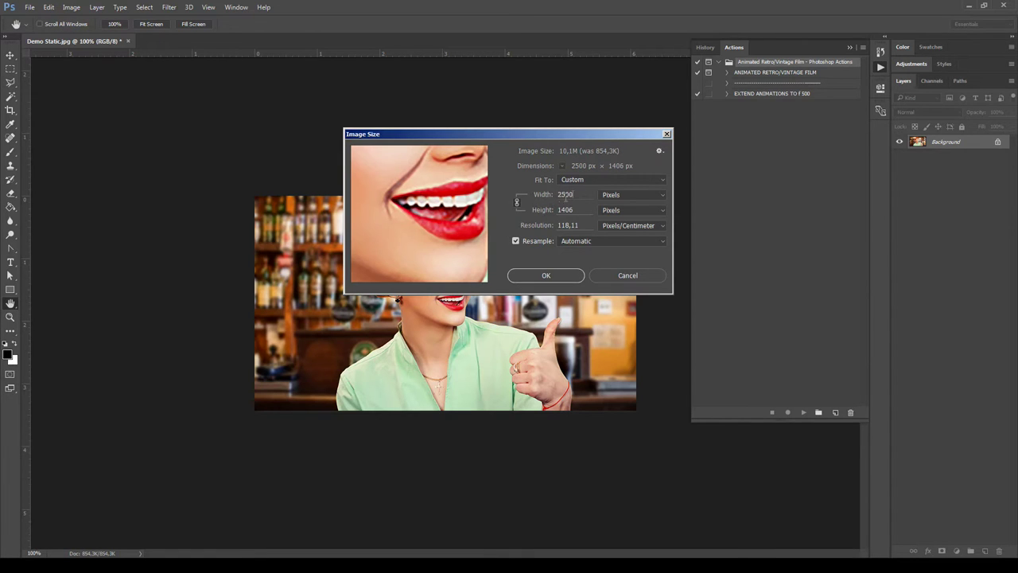
{"action": "double_click", "coordinate": [583, 198]}
{"action": "type", "text": "720"}
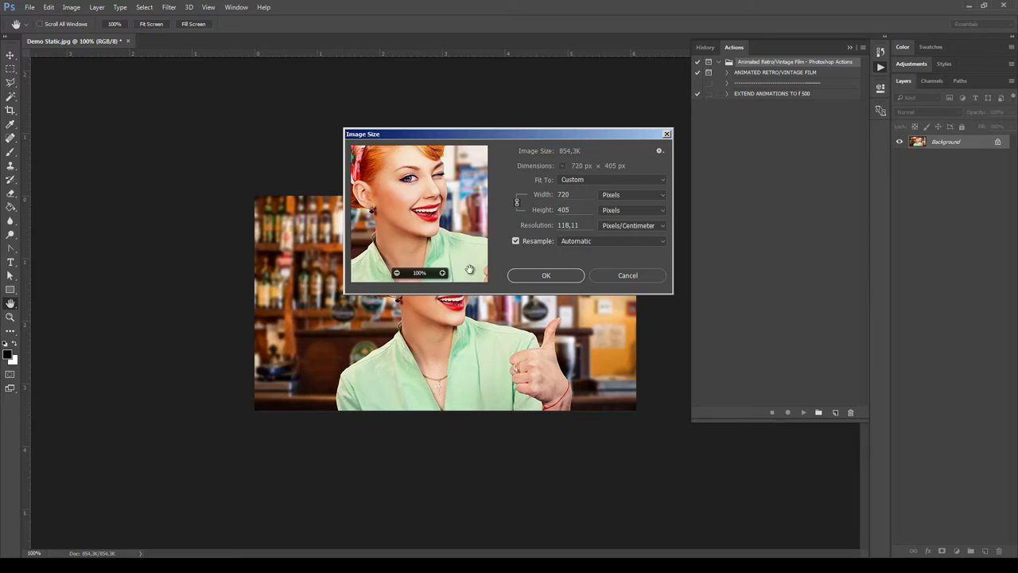
{"action": "left_click", "coordinate": [521, 283]}
{"action": "key", "text": "v"}
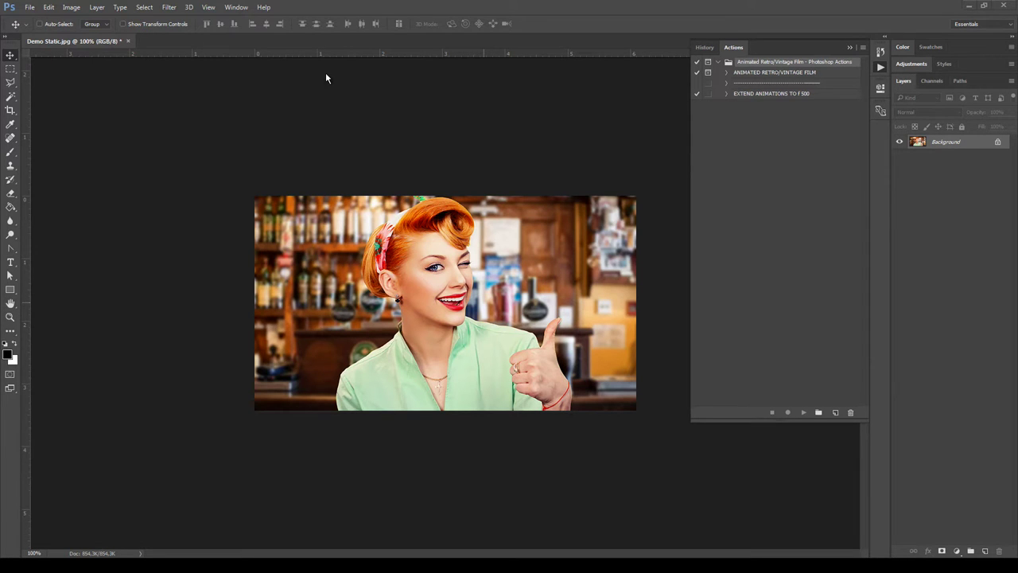
Step: Display the Timeline and run the ANIMATED RETRO/VINTAGE FILM action through to the end
{"action": "left_click", "coordinate": [236, 7]}
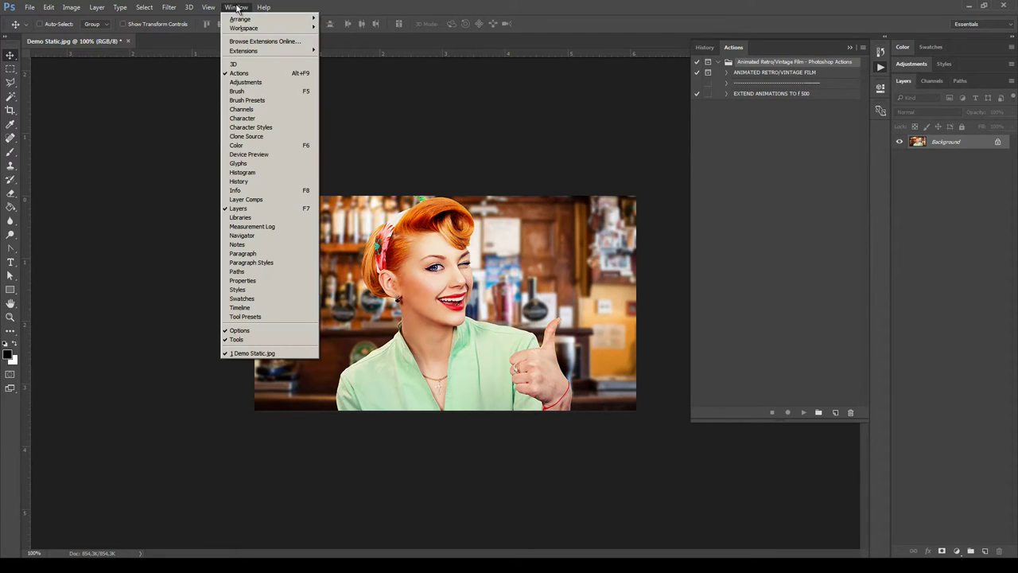
{"action": "left_click", "coordinate": [266, 307]}
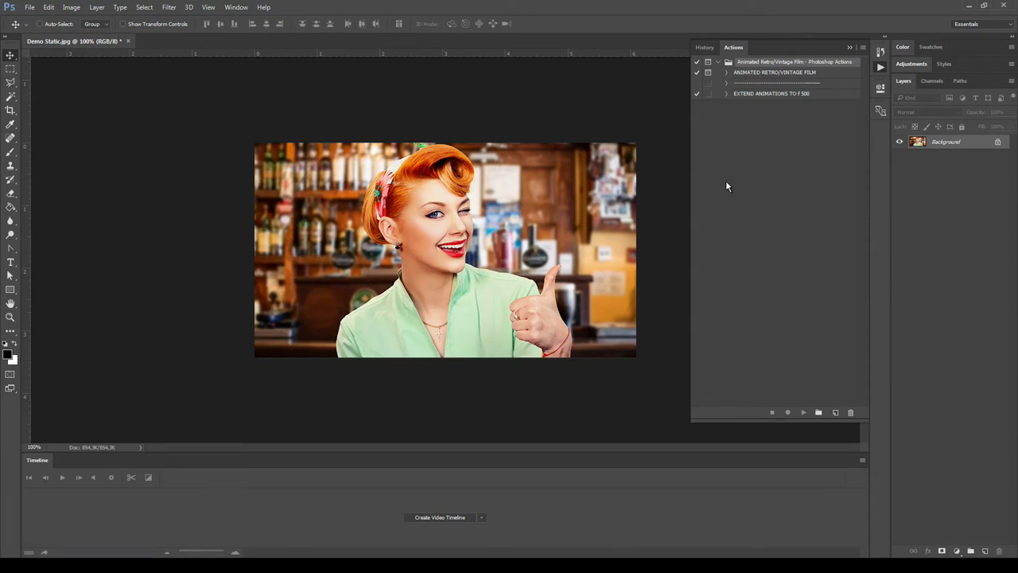
{"action": "left_click", "coordinate": [742, 74]}
{"action": "left_click", "coordinate": [727, 75]}
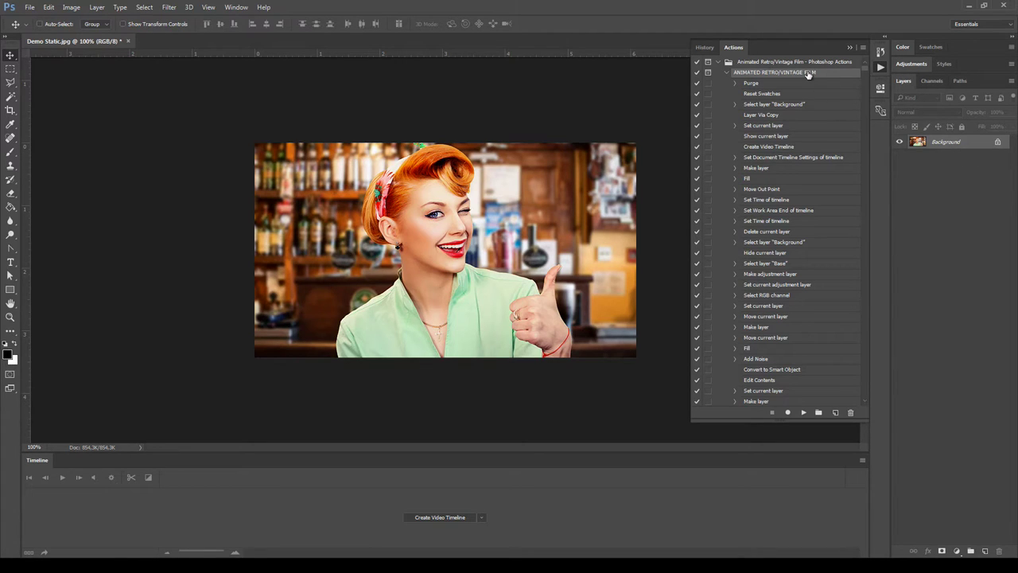
{"action": "left_click", "coordinate": [804, 414]}
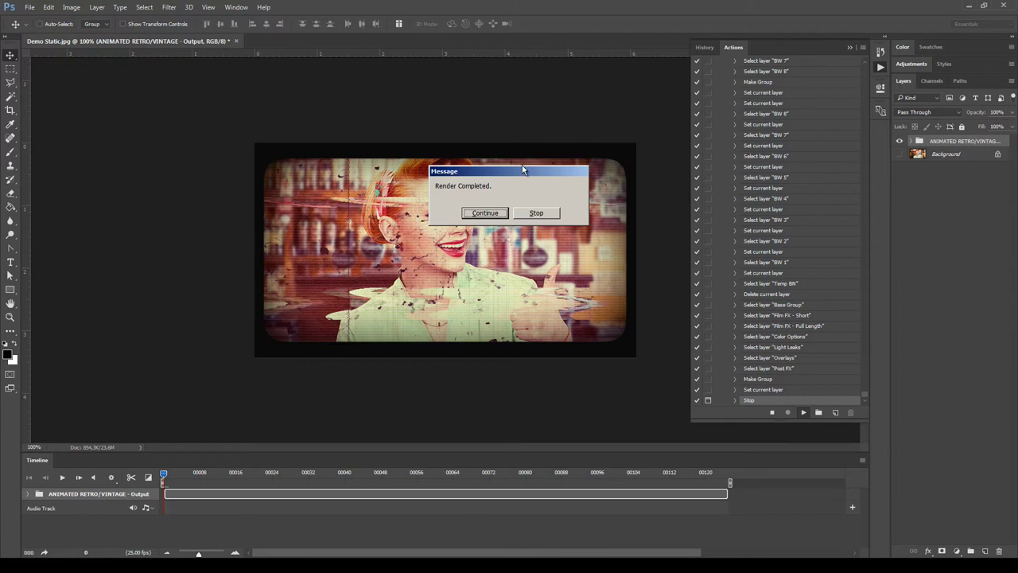
{"action": "left_click", "coordinate": [487, 212]}
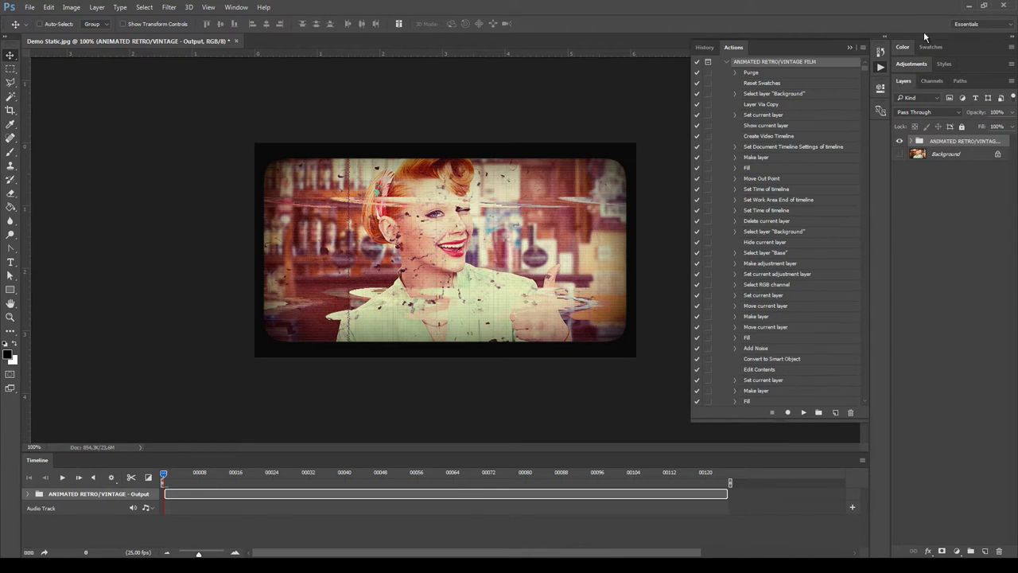
Step: Collapse the Actions list and widen the layer list so that full layer names fit
{"action": "left_click", "coordinate": [851, 48]}
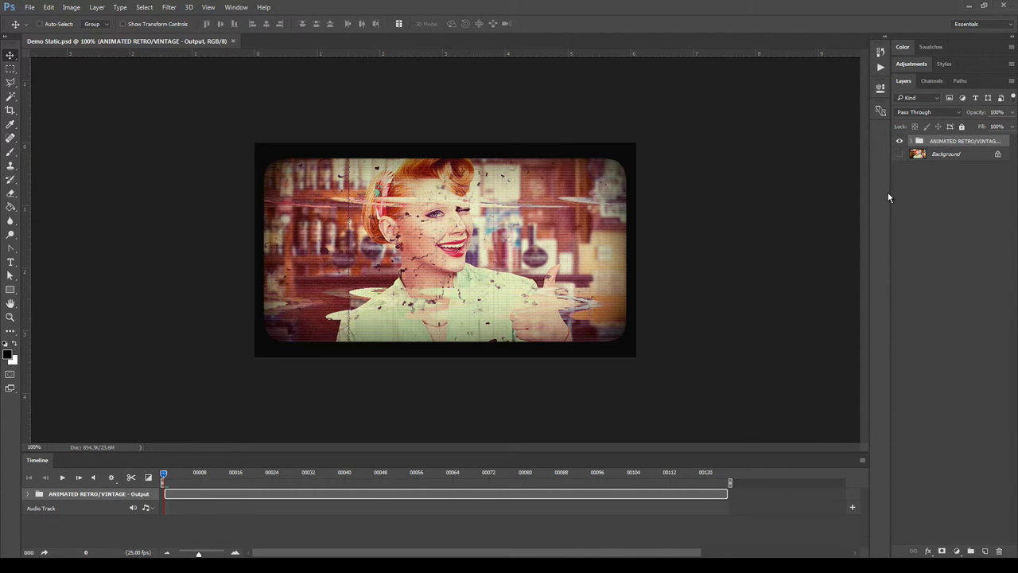
{"action": "left_click_drag", "start_coordinate": [890, 192], "coordinate": [845, 192]}
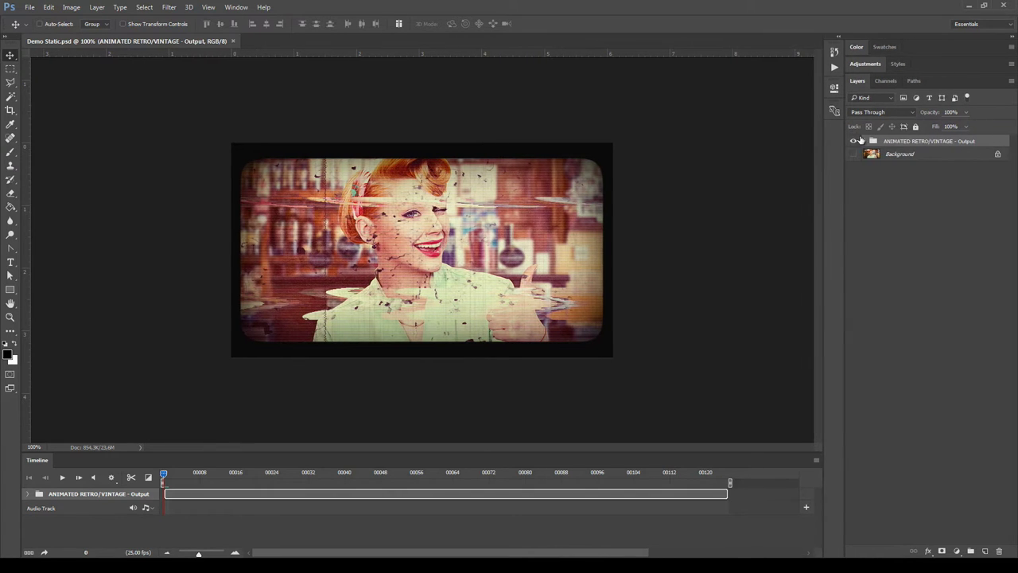
Step: Examine the layers and effects inside the output group's Film FX - Short and Film FX - Full Length groups, and collapse the output group
{"action": "left_click", "coordinate": [865, 141]}
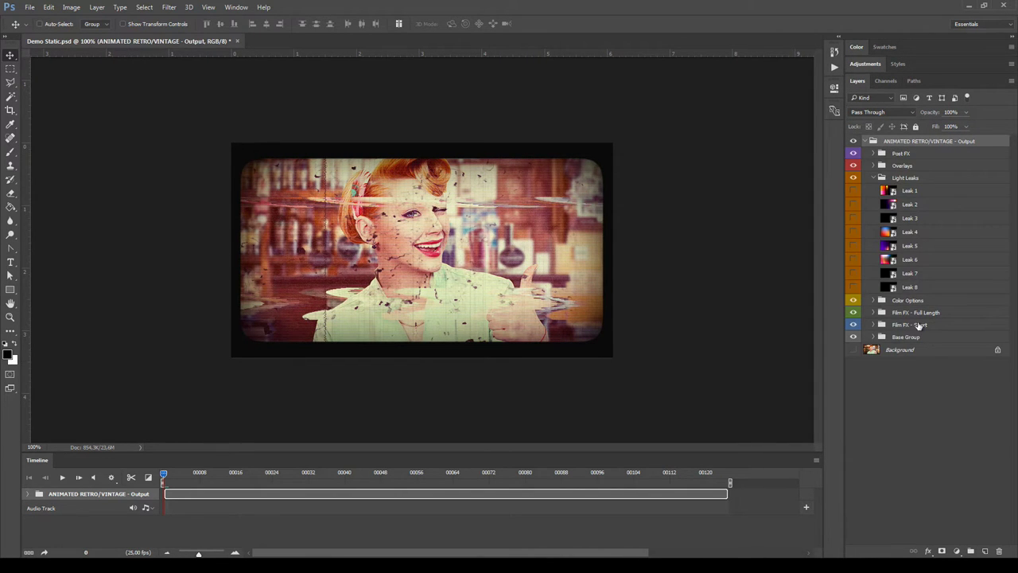
{"action": "left_click", "coordinate": [874, 325]}
{"action": "left_click", "coordinate": [874, 312]}
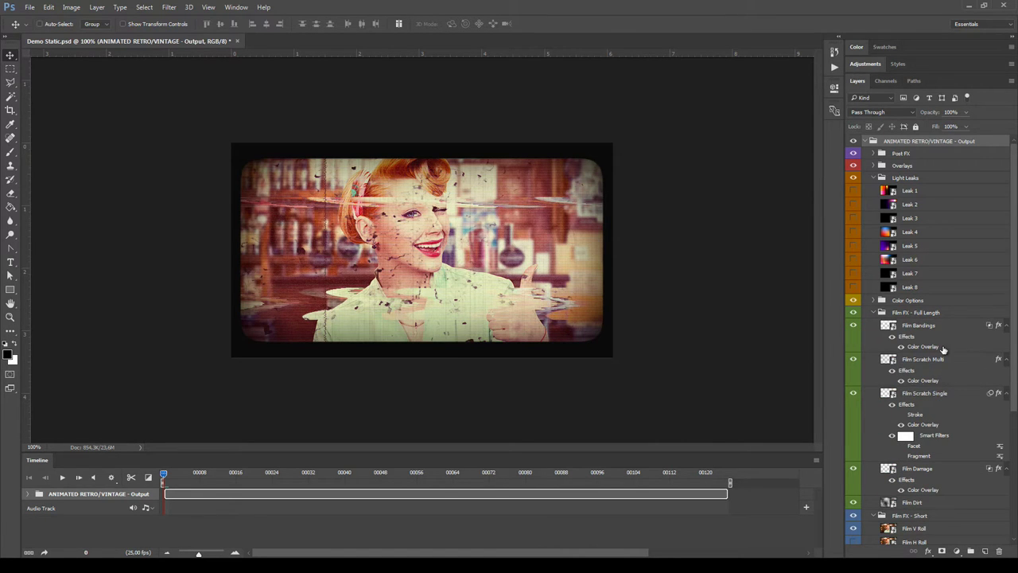
{"action": "scroll", "coordinate": [918, 355], "scroll_direction": "down", "scroll_amount": 1}
{"action": "scroll", "coordinate": [918, 355], "scroll_direction": "down", "scroll_amount": 3}
{"action": "scroll", "coordinate": [970, 306], "scroll_direction": "up", "scroll_amount": 5}
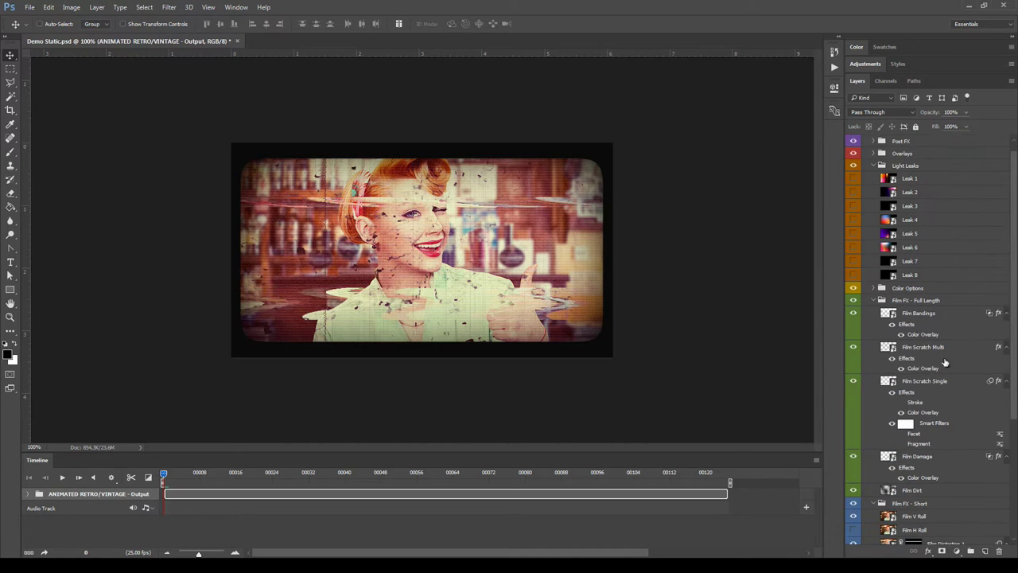
{"action": "scroll", "coordinate": [985, 351], "scroll_direction": "up", "scroll_amount": 1}
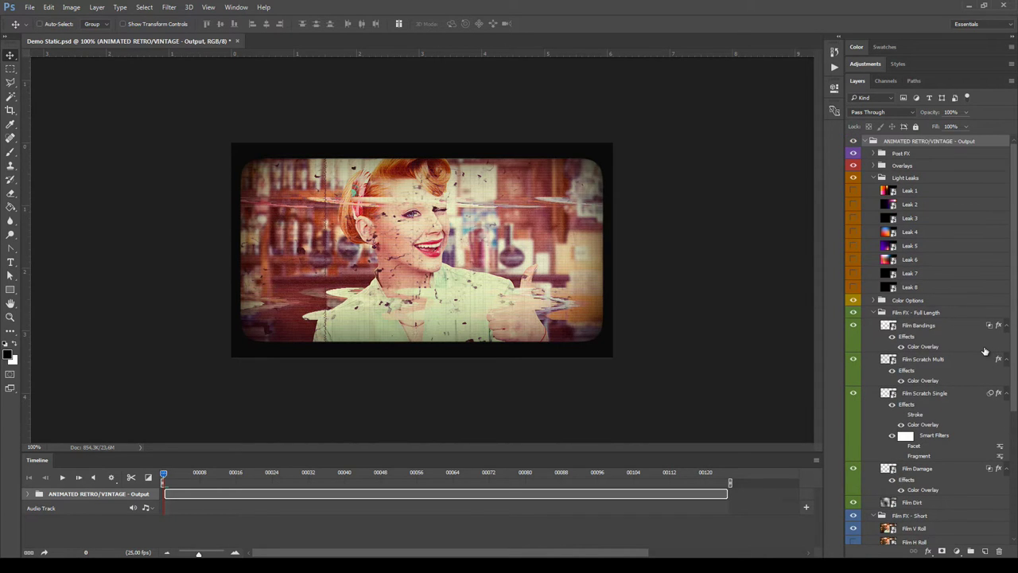
{"action": "left_click", "coordinate": [866, 140]}
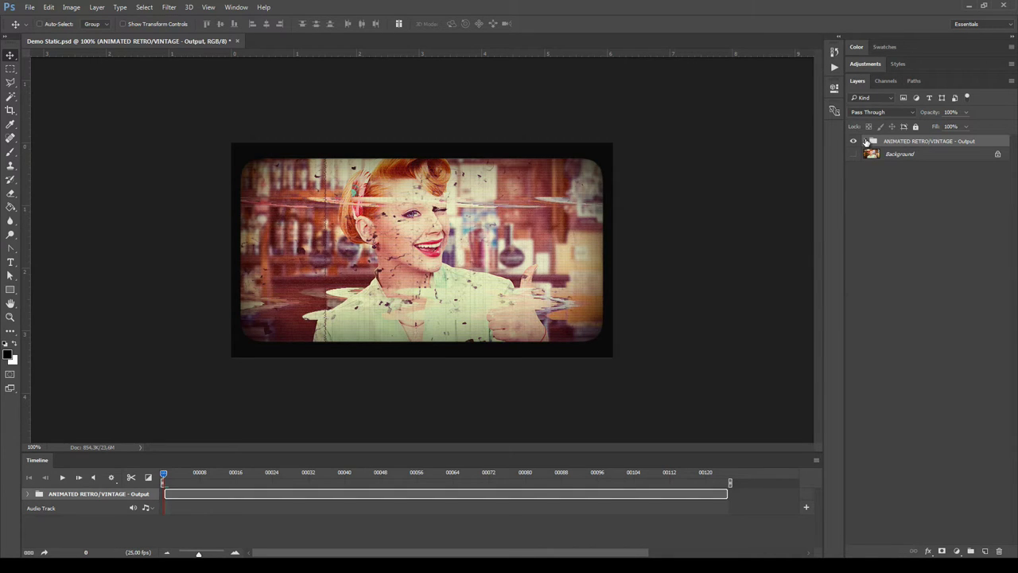
Step: Reopen the output group and look through its Film FX - Short, Film FX - Full Length and Color Options groups
{"action": "left_click", "coordinate": [866, 141]}
{"action": "left_click", "coordinate": [873, 214]}
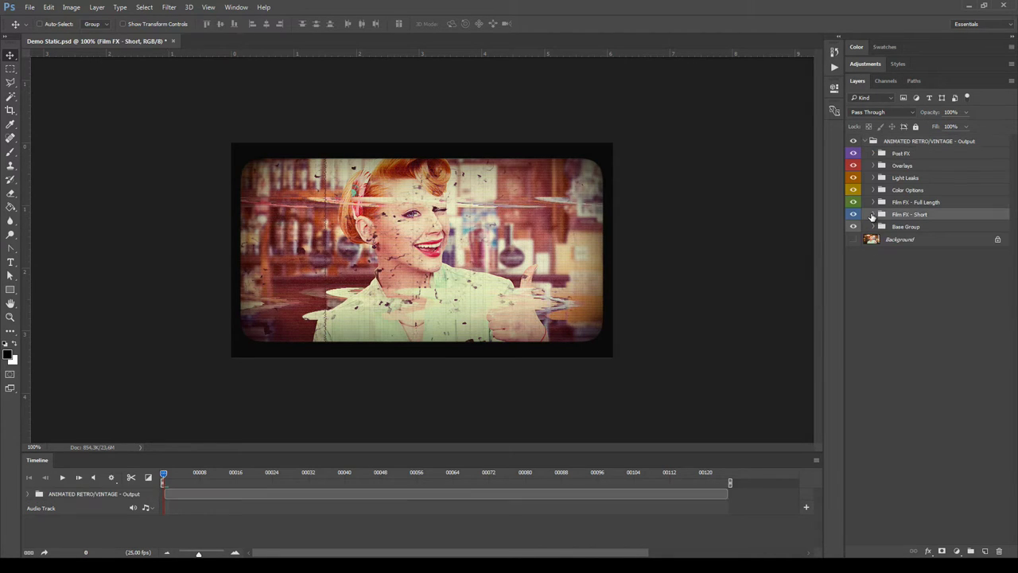
{"action": "left_click", "coordinate": [874, 215]}
{"action": "left_click", "coordinate": [874, 202]}
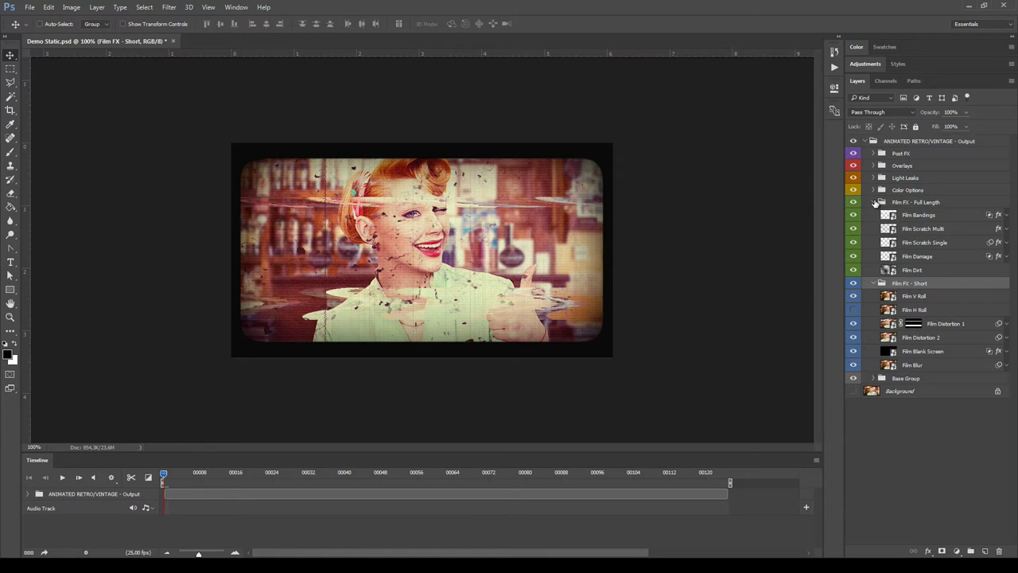
{"action": "left_click", "coordinate": [876, 202]}
{"action": "left_click", "coordinate": [874, 191]}
{"action": "left_click", "coordinate": [874, 190]}
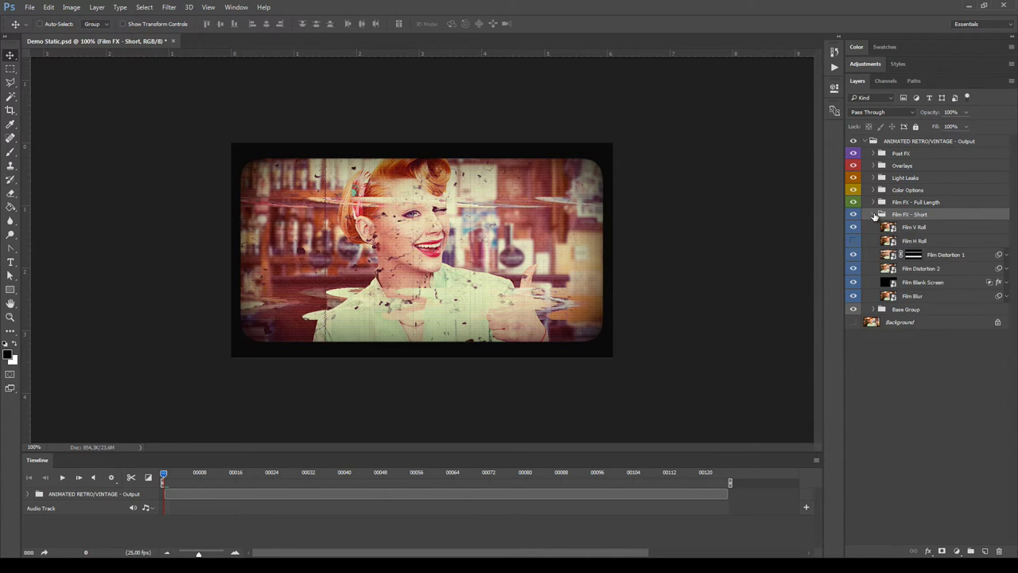
Step: Collapse the Film FX - Short group, play the animation, and scrub from the first frame to about frame 122
{"action": "left_click", "coordinate": [875, 215]}
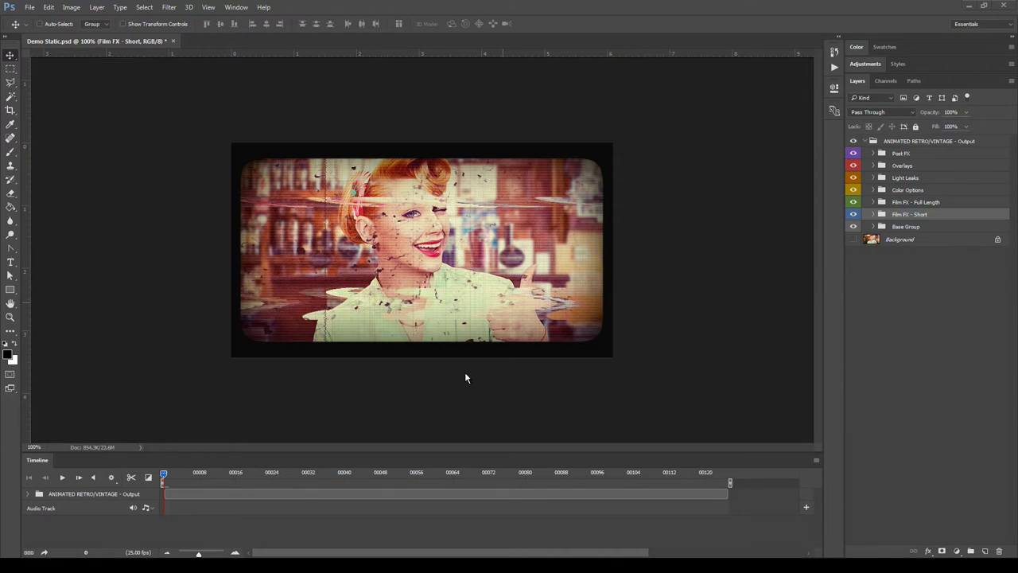
{"action": "left_click", "coordinate": [63, 477]}
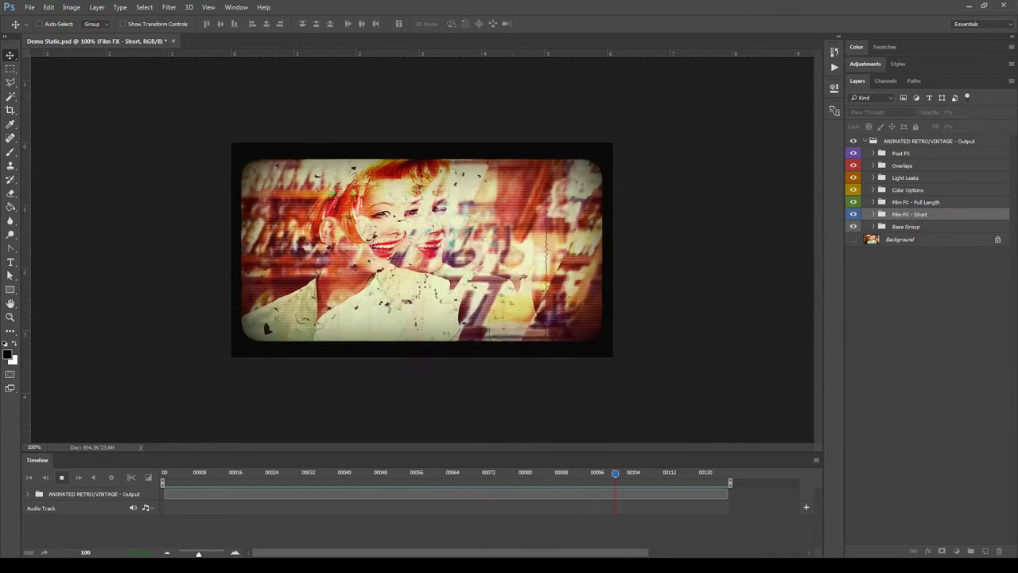
{"action": "left_click", "coordinate": [165, 474]}
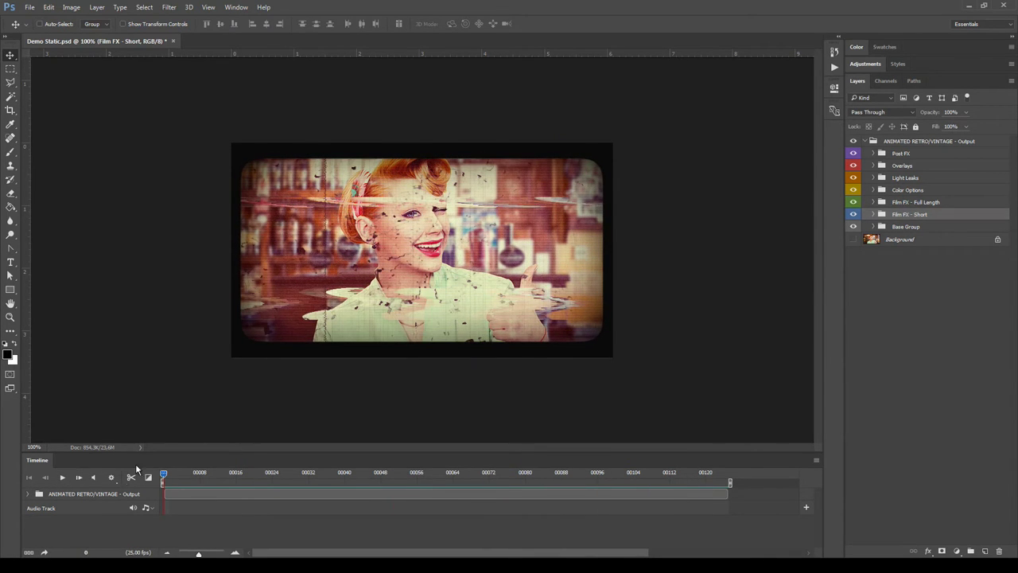
{"action": "left_click_drag", "start_coordinate": [164, 474], "coordinate": [715, 491]}
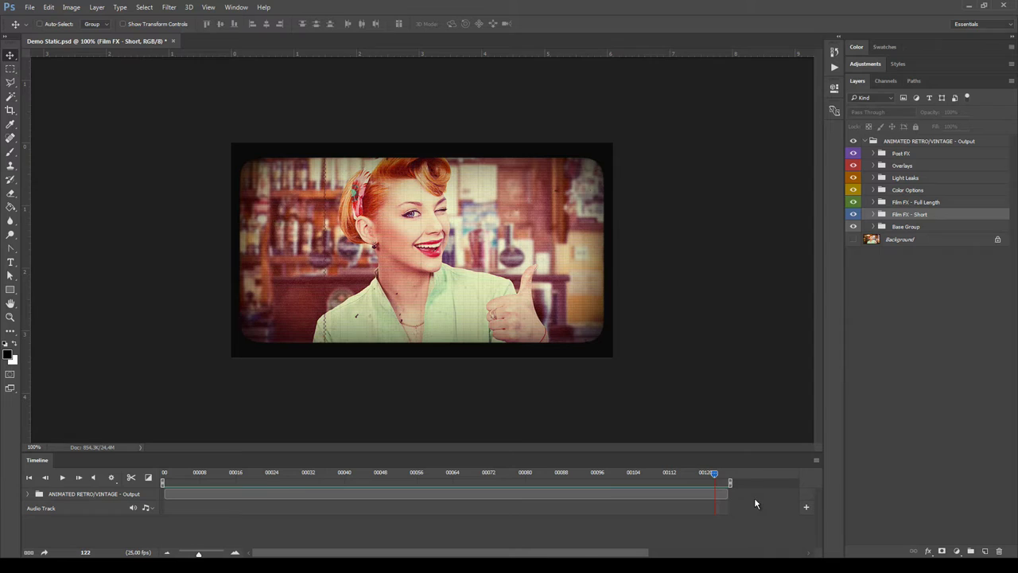
Step: Reopen the Actions list, select the EXTEND ANIMATIONS TO f 500 action, and collapse the list without running it
{"action": "left_click", "coordinate": [838, 36]}
{"action": "left_click", "coordinate": [753, 95]}
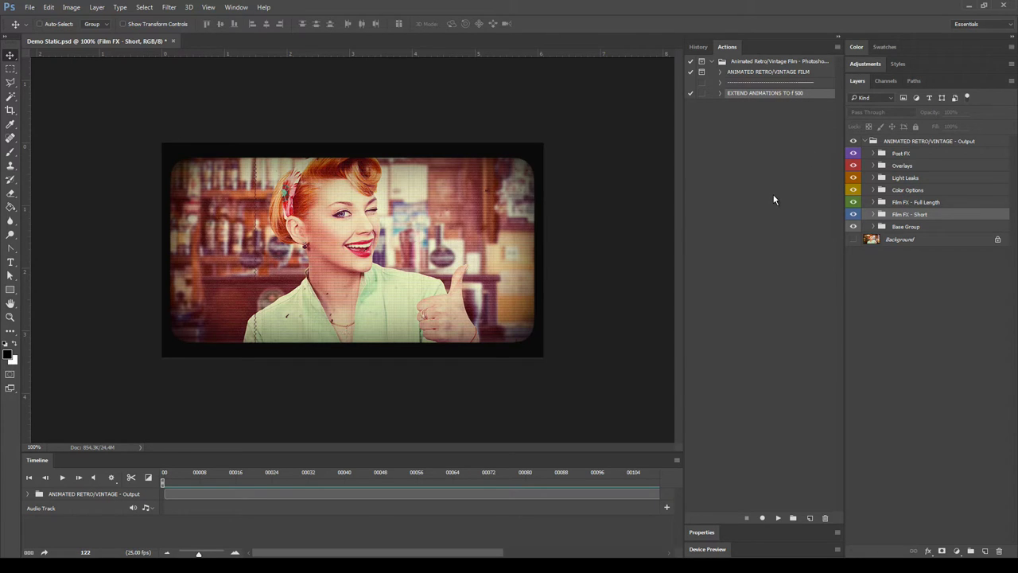
{"action": "left_click", "coordinate": [841, 38]}
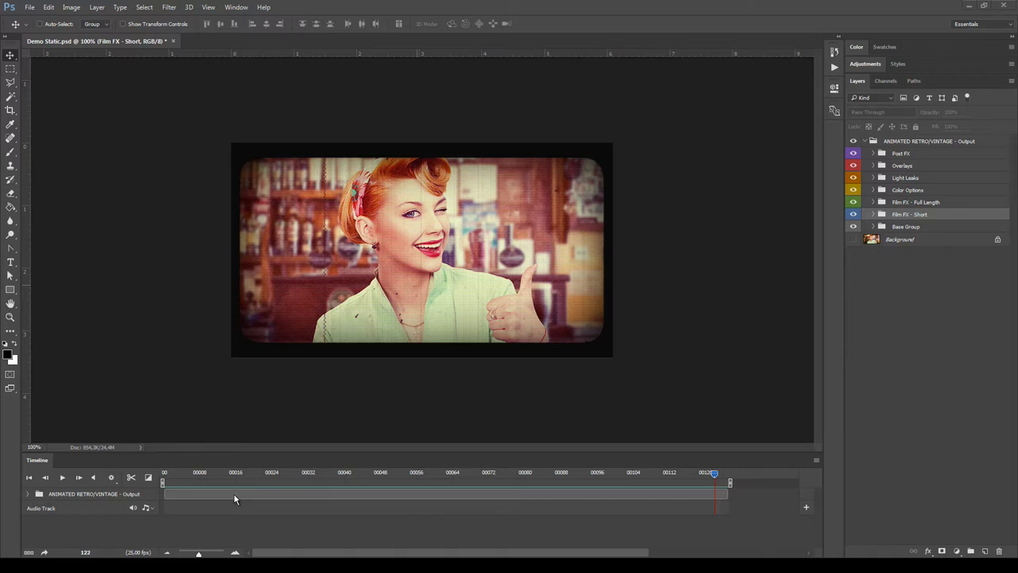
Step: Return the playhead to the first frame, expand the output group in the Timeline, and enlarge the Timeline until all group tracks fit
{"action": "left_click", "coordinate": [28, 478]}
{"action": "left_click", "coordinate": [28, 494]}
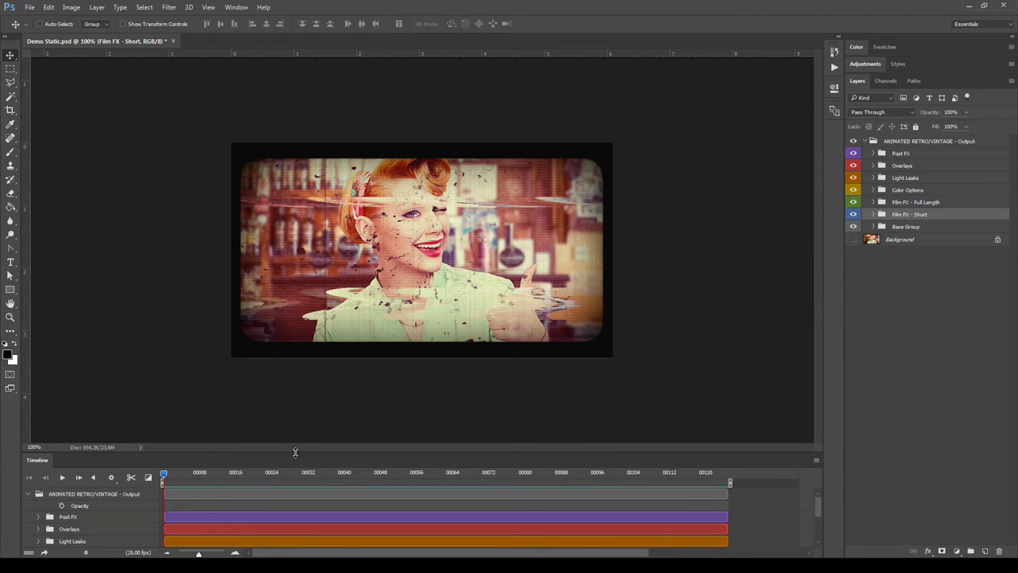
{"action": "left_click_drag", "start_coordinate": [295, 452], "coordinate": [295, 368]}
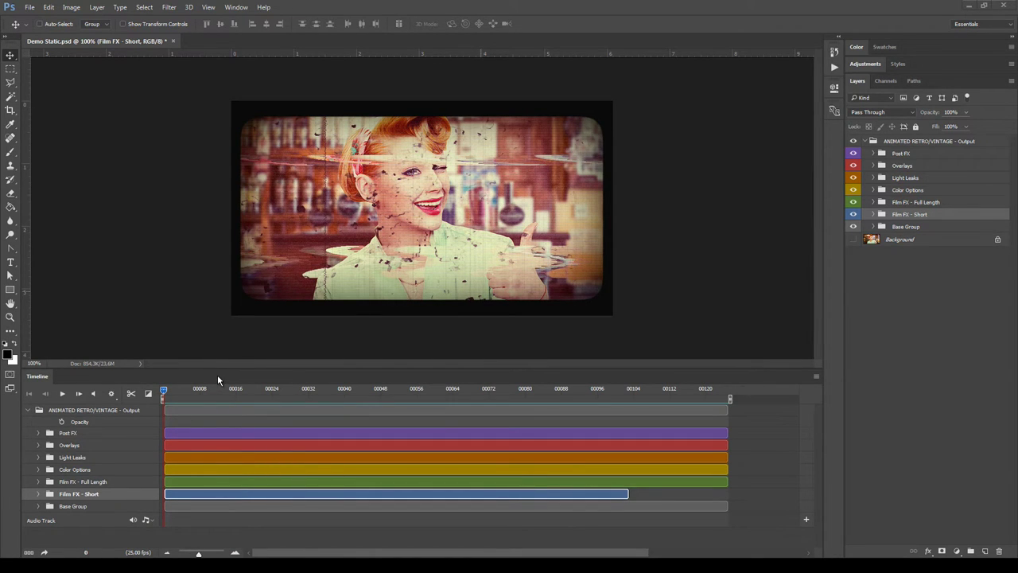
Step: Review the Timeline's Loop Playback setting, keep Frame Number as the timeline units, and check the playback resolution choices, leaving 100%
{"action": "left_click", "coordinate": [817, 376]}
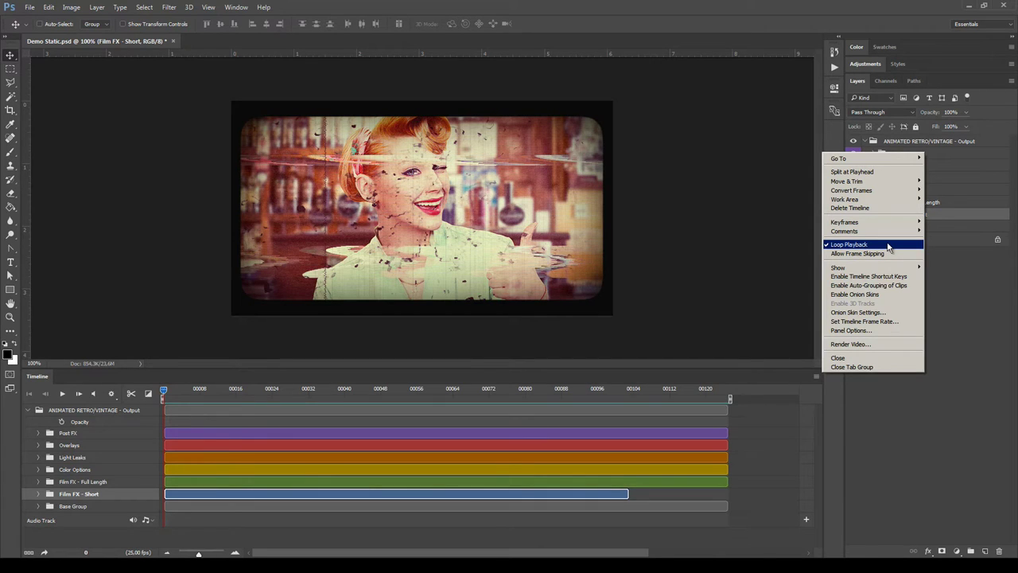
{"action": "left_click", "coordinate": [866, 332]}
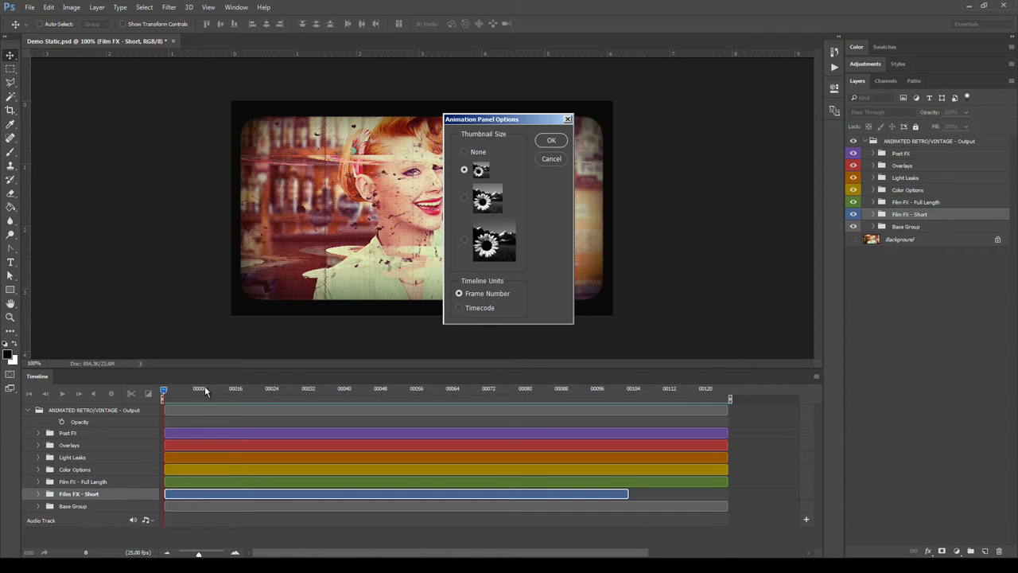
{"action": "left_click", "coordinate": [560, 141]}
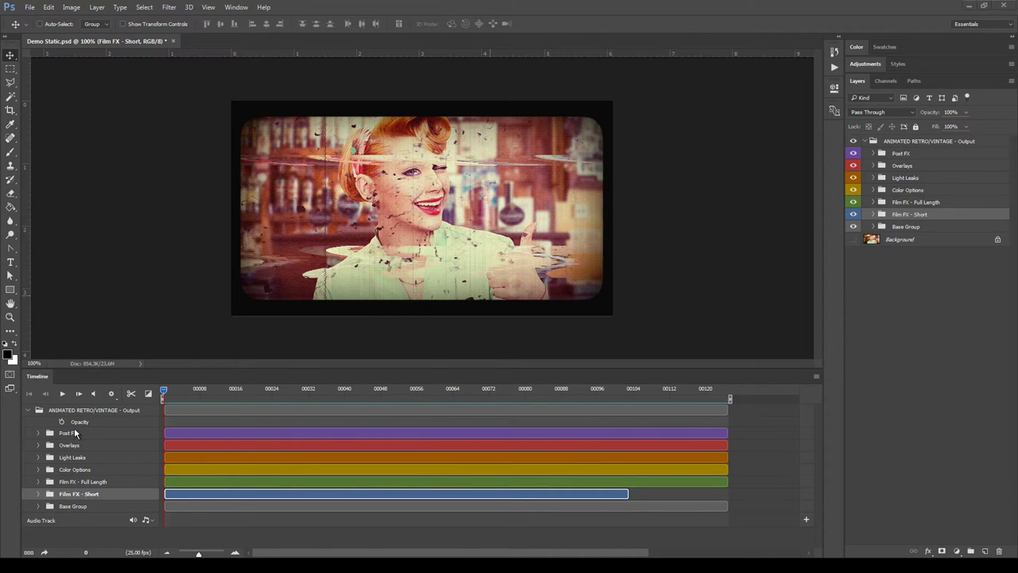
{"action": "left_click", "coordinate": [112, 394]}
{"action": "left_click", "coordinate": [134, 410]}
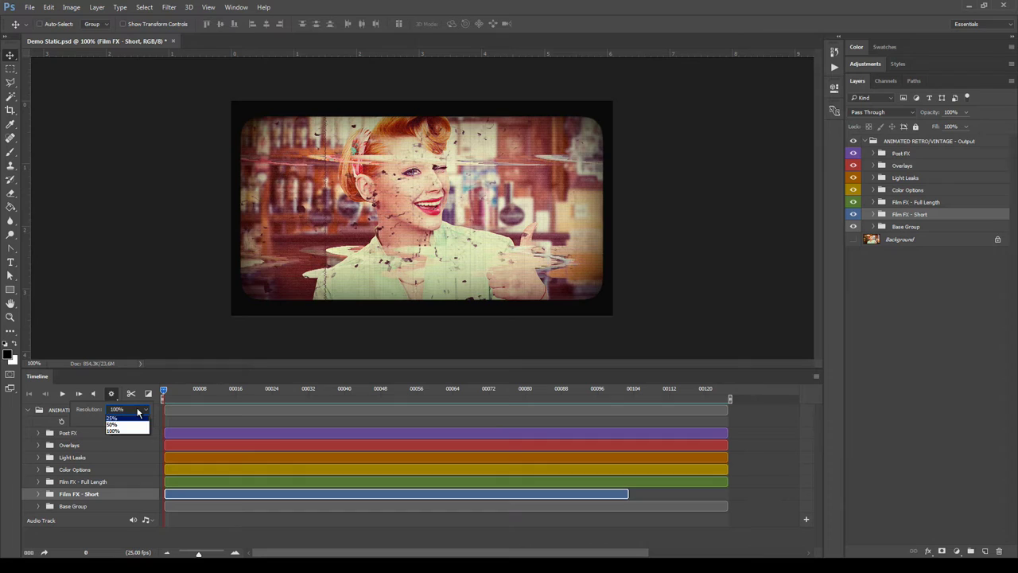
{"action": "left_click", "coordinate": [138, 410]}
{"action": "left_click", "coordinate": [111, 393]}
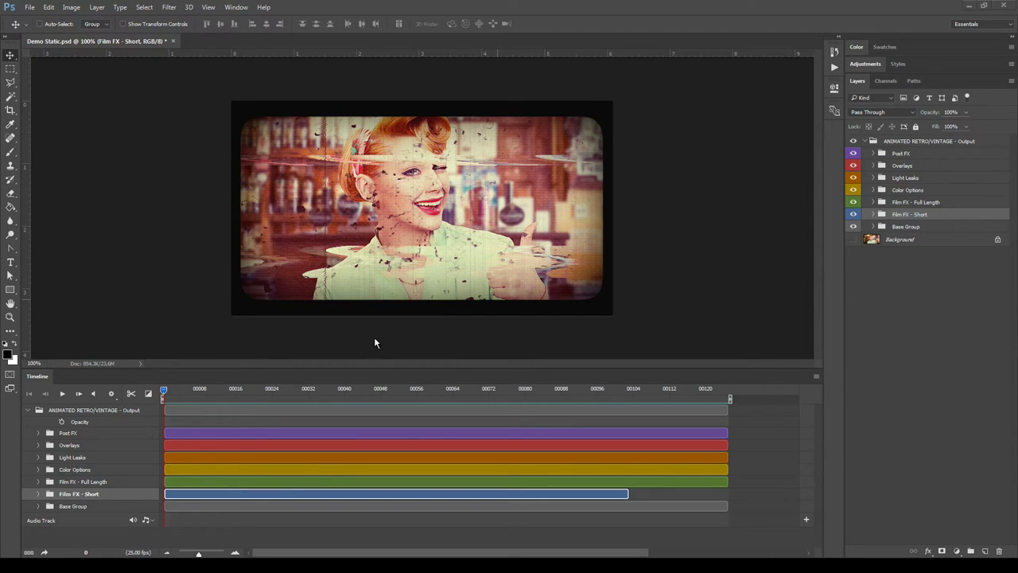
Step: Create a full-document history snapshot named Snapshot 1, restore the document to it, and close the history list
{"action": "left_click", "coordinate": [834, 67]}
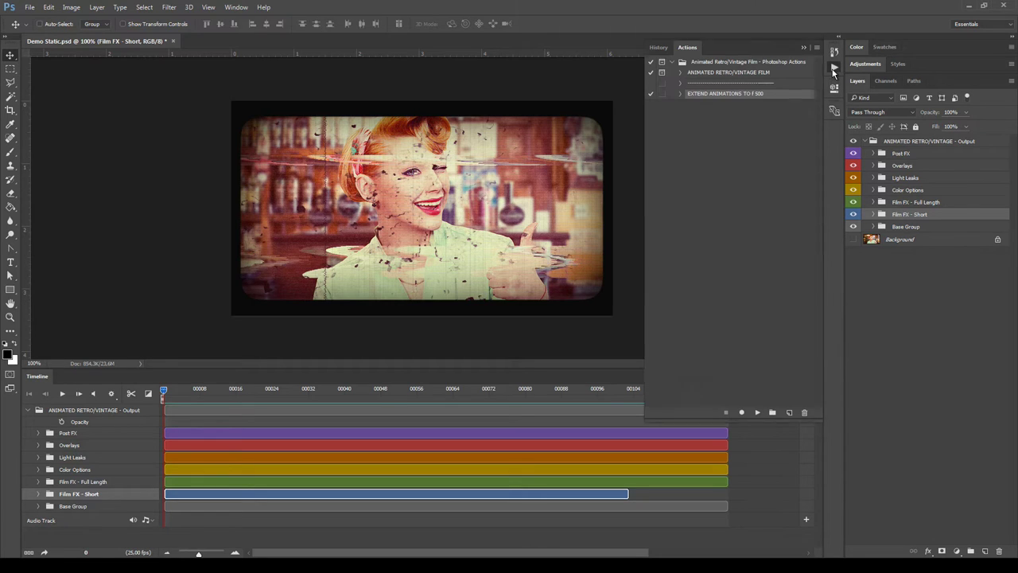
{"action": "left_click", "coordinate": [659, 48]}
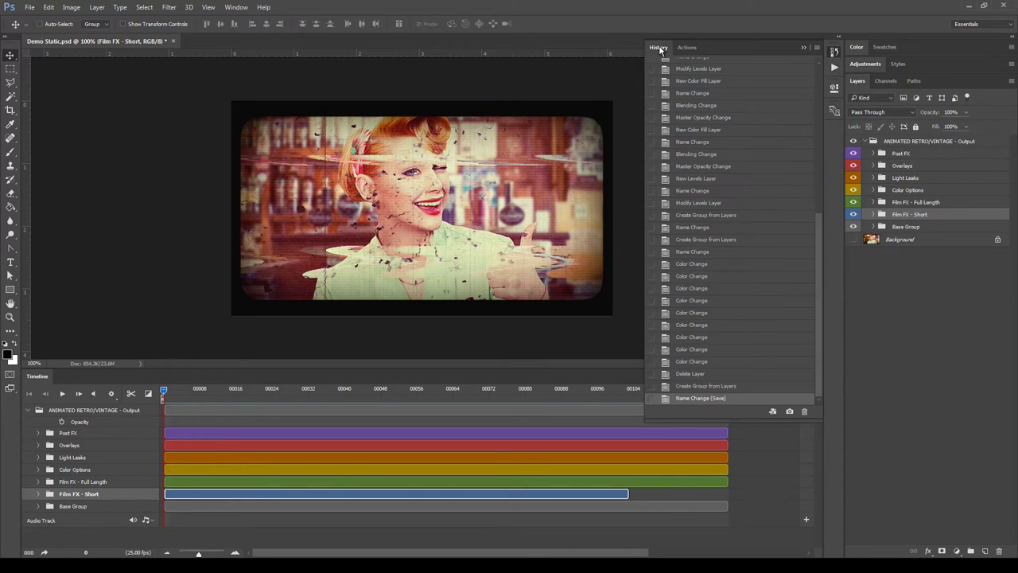
{"action": "left_click", "coordinate": [817, 48]}
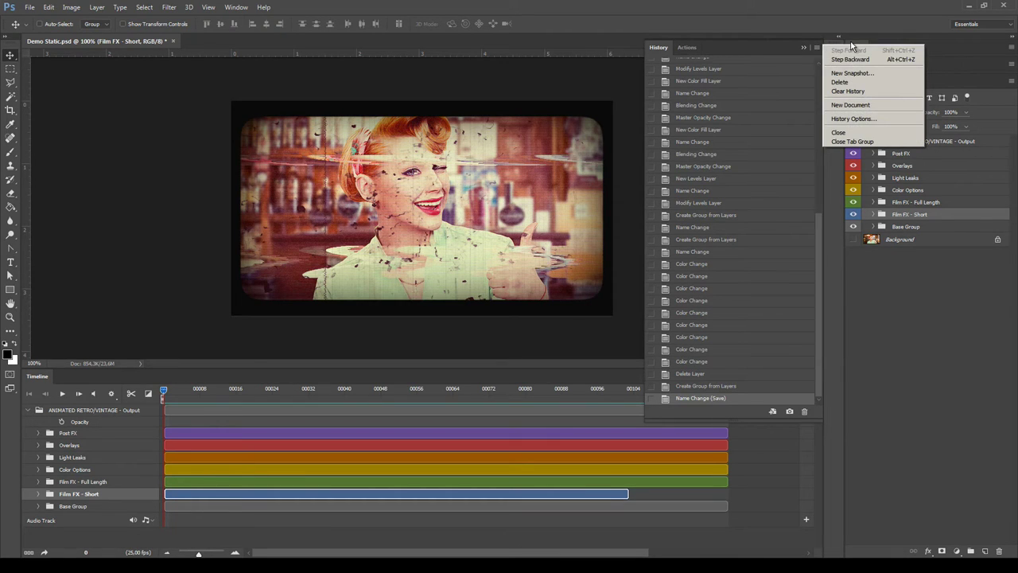
{"action": "left_click", "coordinate": [852, 73]}
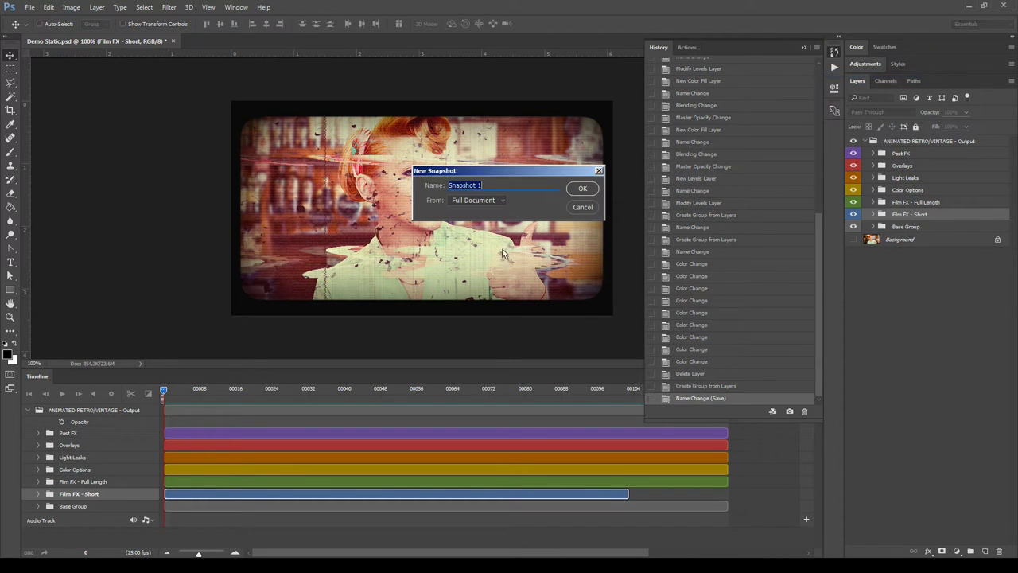
{"action": "left_click", "coordinate": [582, 191]}
{"action": "left_click_drag", "start_coordinate": [820, 260], "coordinate": [706, 86]}
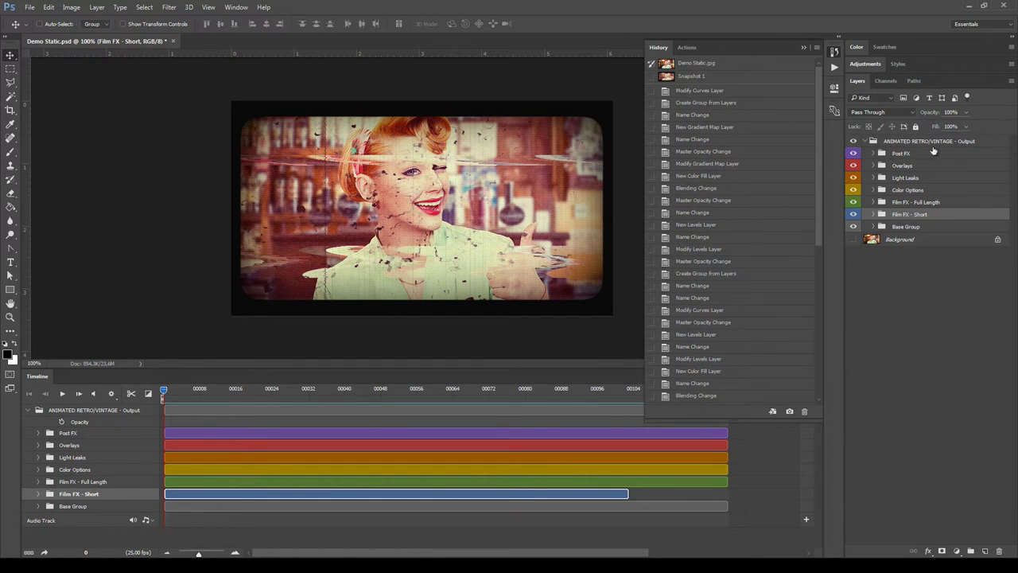
{"action": "left_click", "coordinate": [692, 78]}
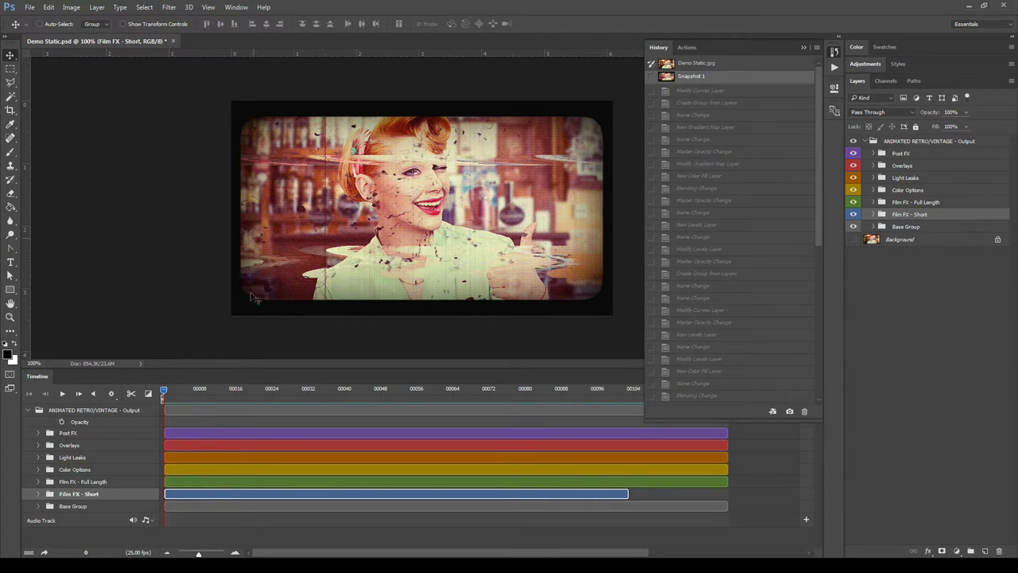
{"action": "left_click", "coordinate": [803, 47]}
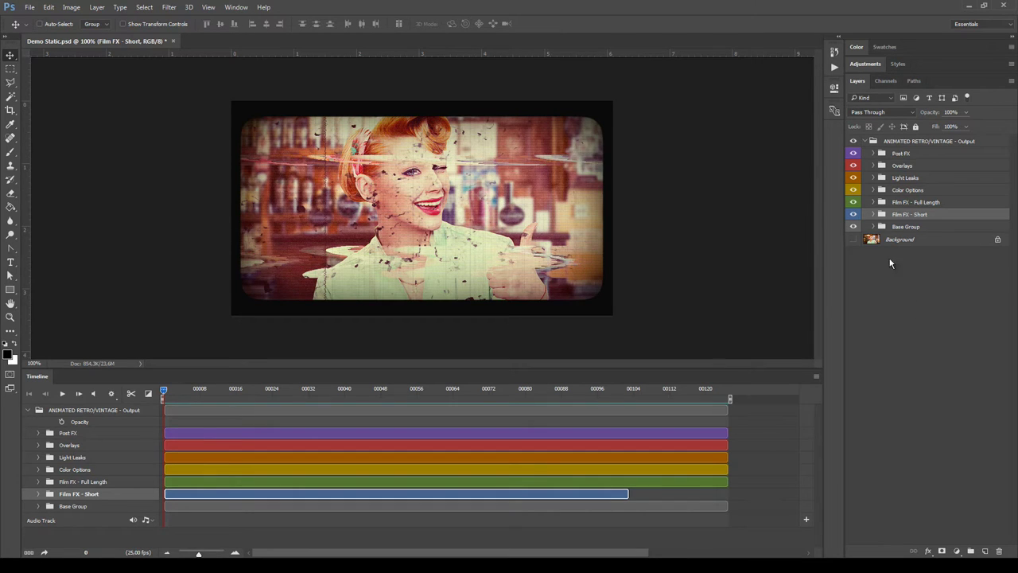
Step: Select Base Group and expand it in both the layer list and the Timeline to reveal its camera shake and base layers
{"action": "left_click", "coordinate": [911, 165]}
{"action": "left_click", "coordinate": [904, 214]}
{"action": "left_click", "coordinate": [906, 228]}
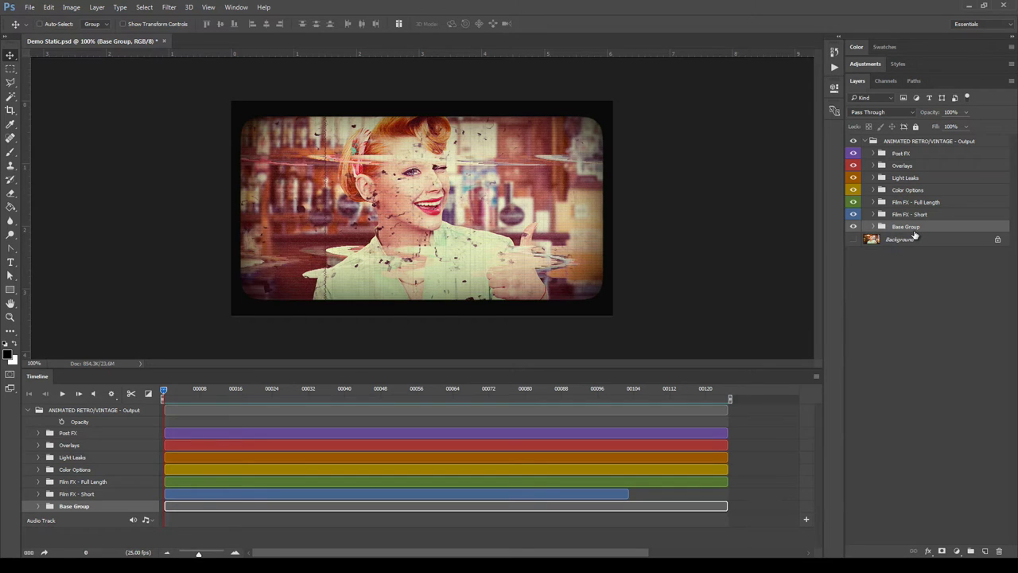
{"action": "left_click", "coordinate": [874, 227]}
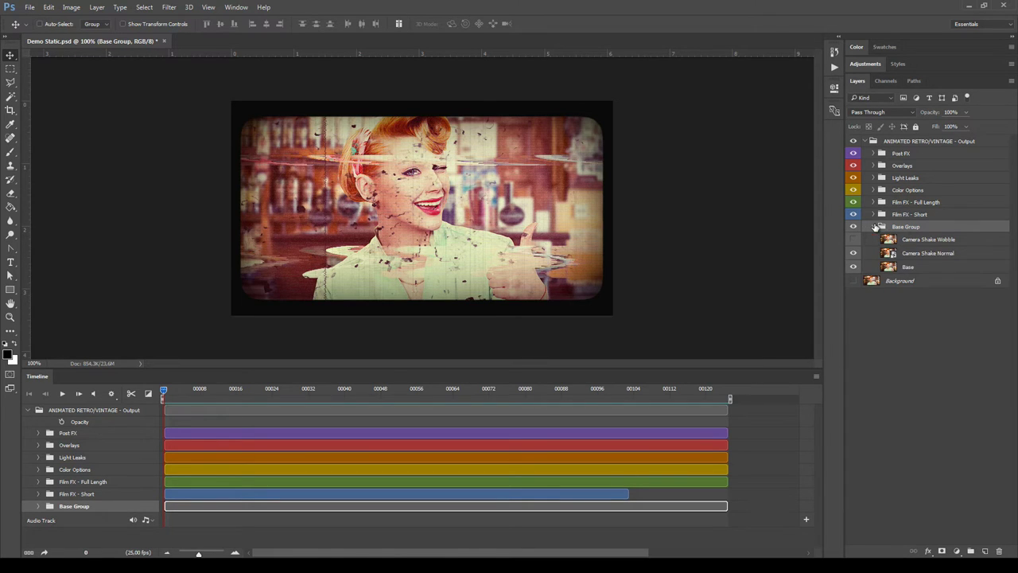
{"action": "left_click", "coordinate": [39, 506]}
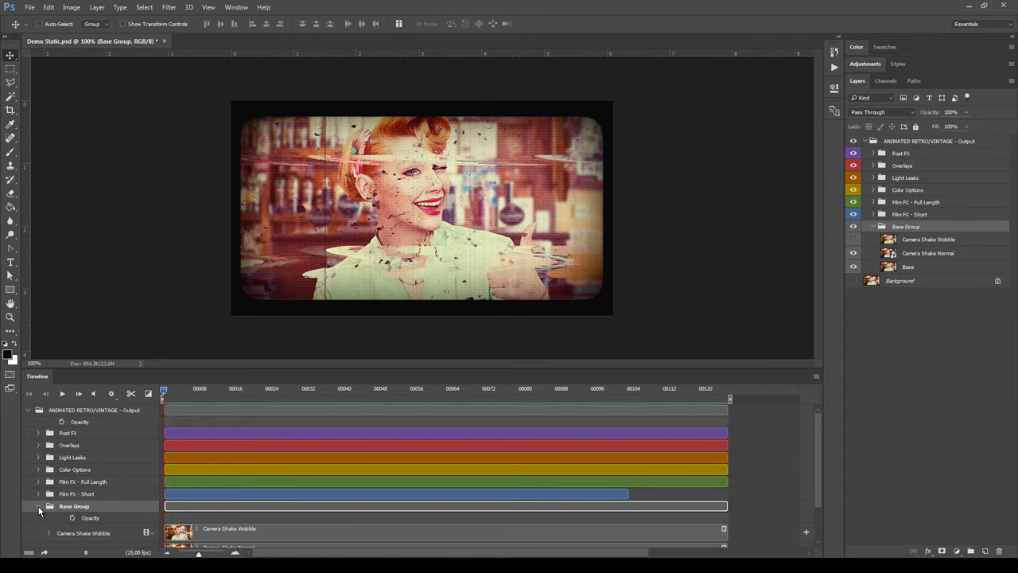
{"action": "left_click_drag", "start_coordinate": [820, 432], "coordinate": [820, 454]}
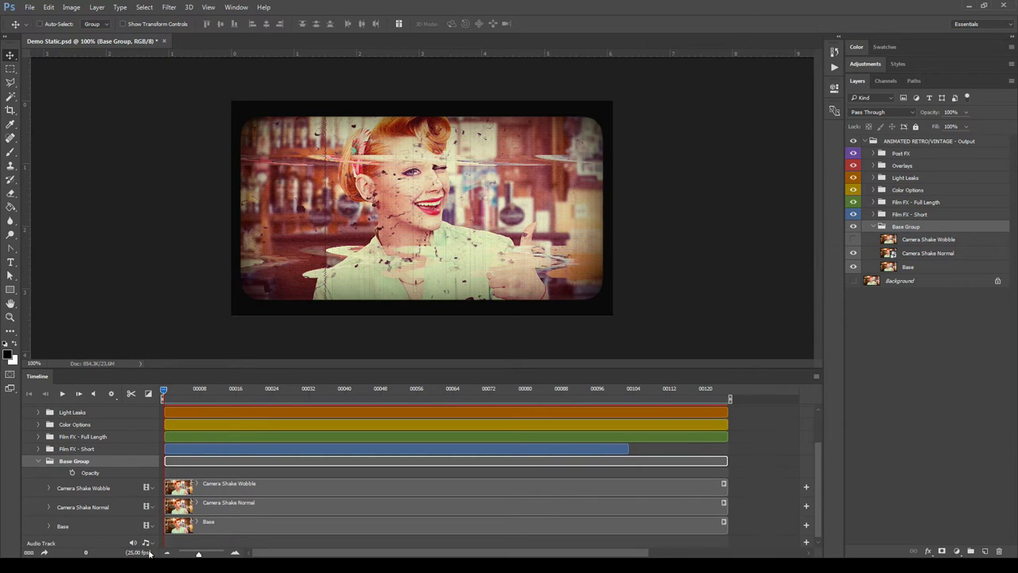
Step: Select the Base layer and hide the Post FX, Overlays, Light Leaks, Film FX - Full Length and Film FX - Short groups
{"action": "left_click", "coordinate": [885, 267]}
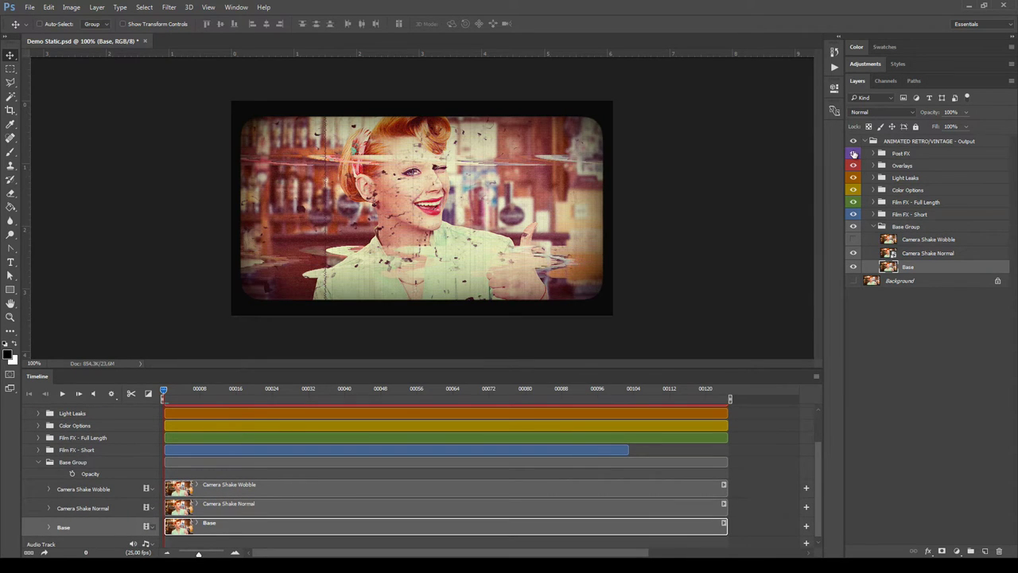
{"action": "left_click", "coordinate": [852, 165]}
{"action": "left_click", "coordinate": [853, 178]}
{"action": "left_click", "coordinate": [852, 202]}
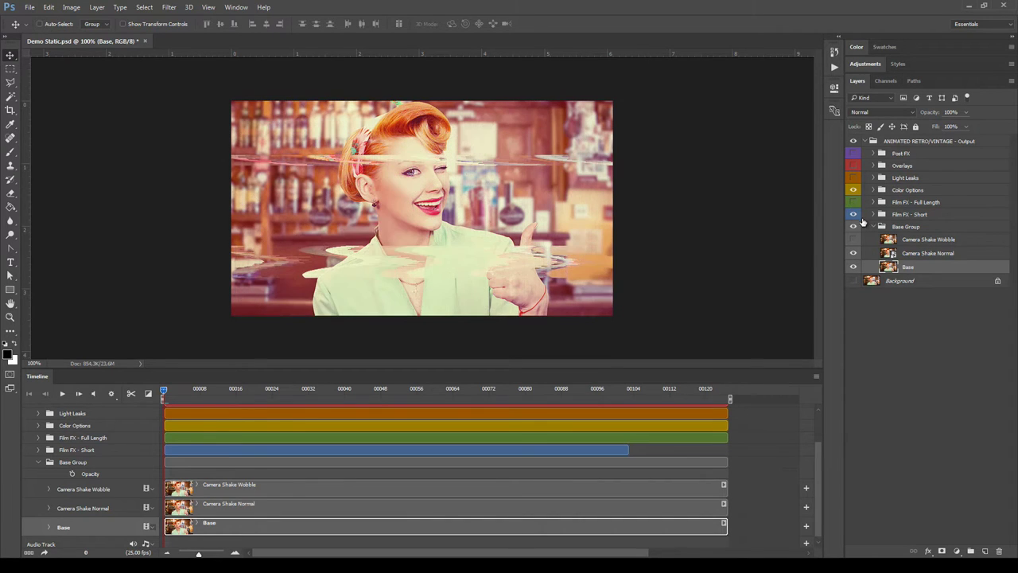
{"action": "left_click", "coordinate": [853, 214]}
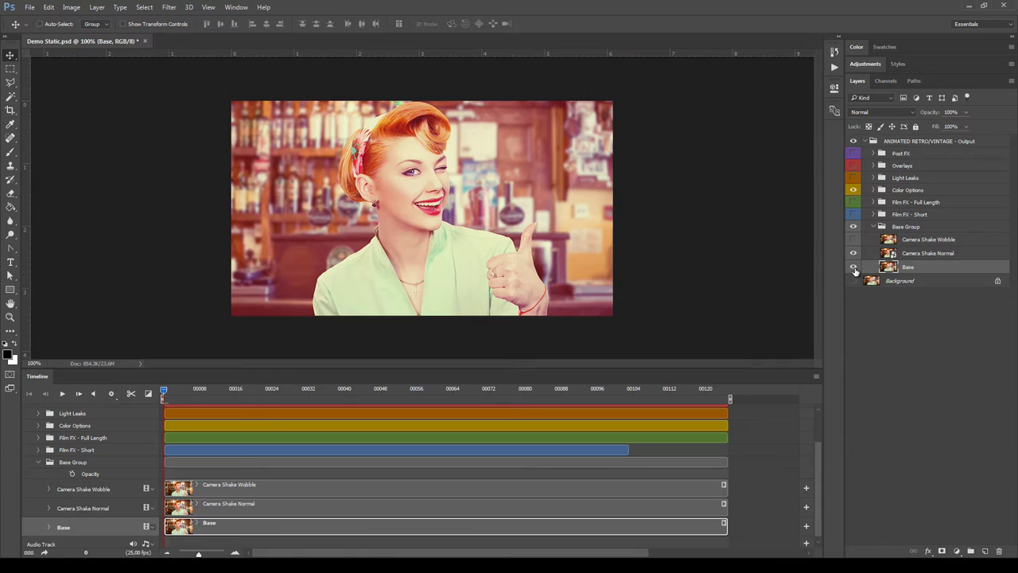
Step: Select the Camera Shake Normal layer and preview its motion by playing the animation, stopping partway
{"action": "key", "text": "alt+bracketright"}
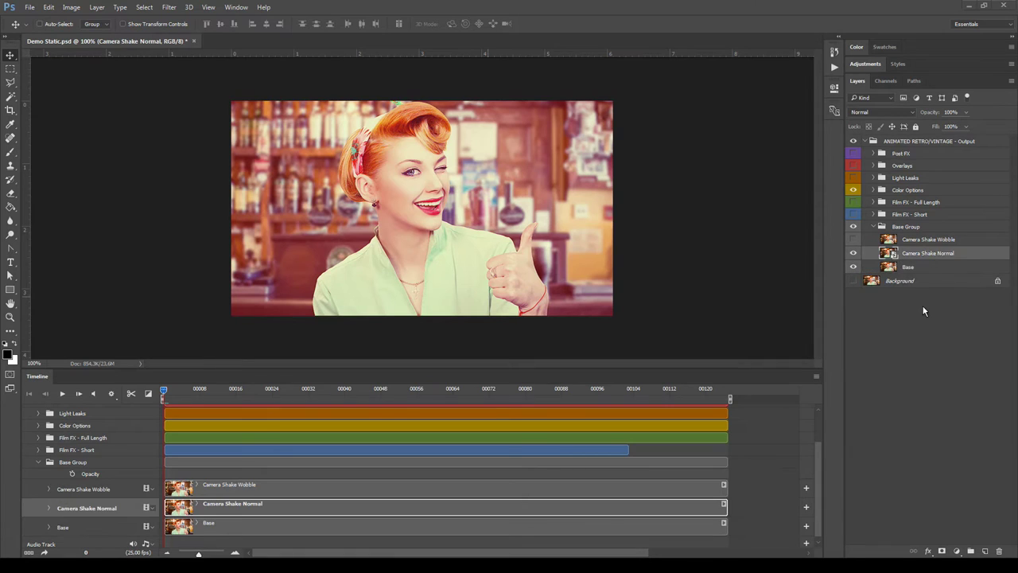
{"action": "left_click", "coordinate": [916, 244]}
{"action": "left_click", "coordinate": [915, 255]}
{"action": "left_click", "coordinate": [59, 395]}
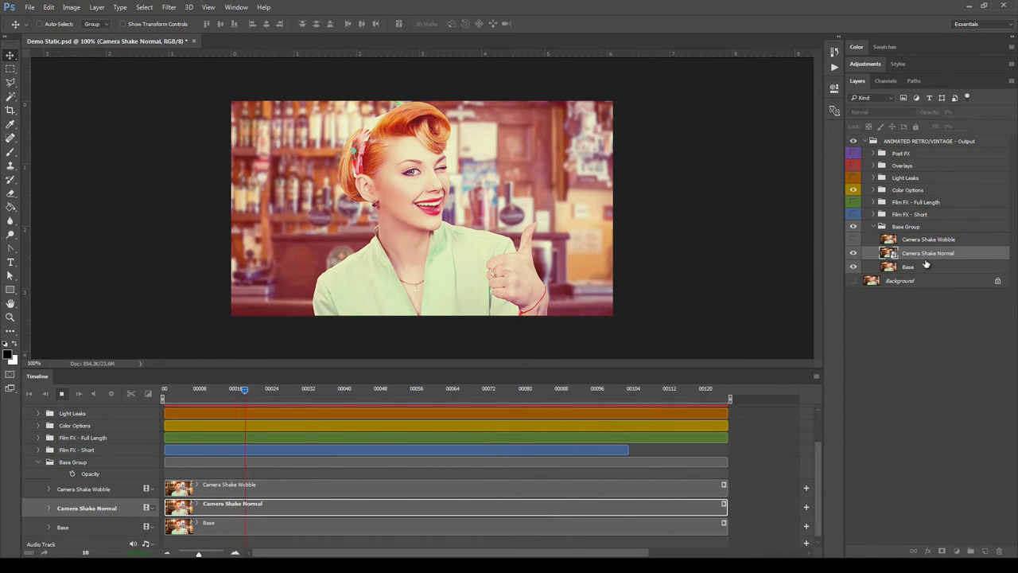
{"action": "key", "text": "space"}
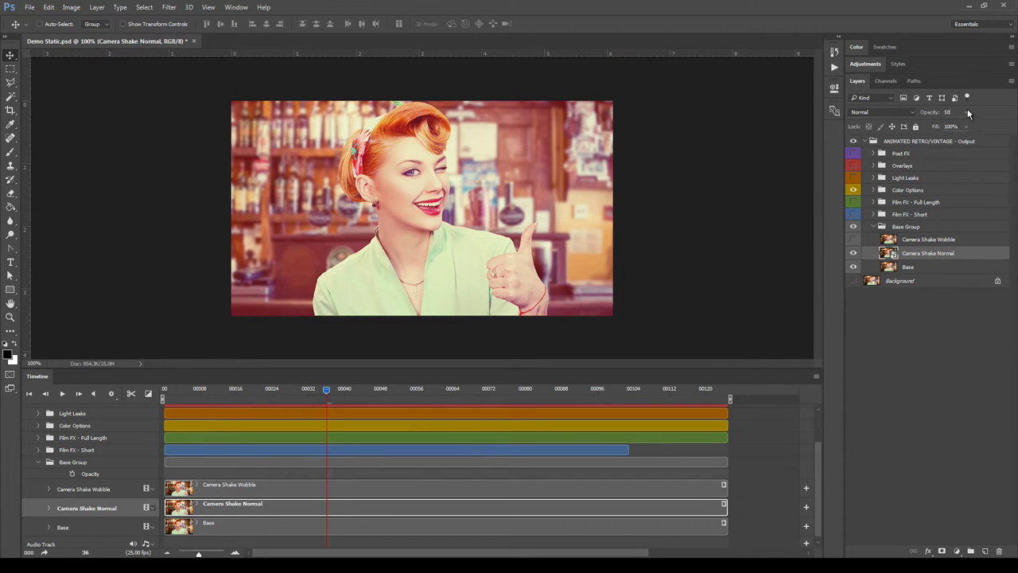
Step: Look at the opacity and blend mode options for the Camera Shake Normal layer, keeping 100% and Normal
{"action": "left_click_drag", "start_coordinate": [966, 128], "coordinate": [991, 126]}
{"action": "left_click", "coordinate": [869, 112]}
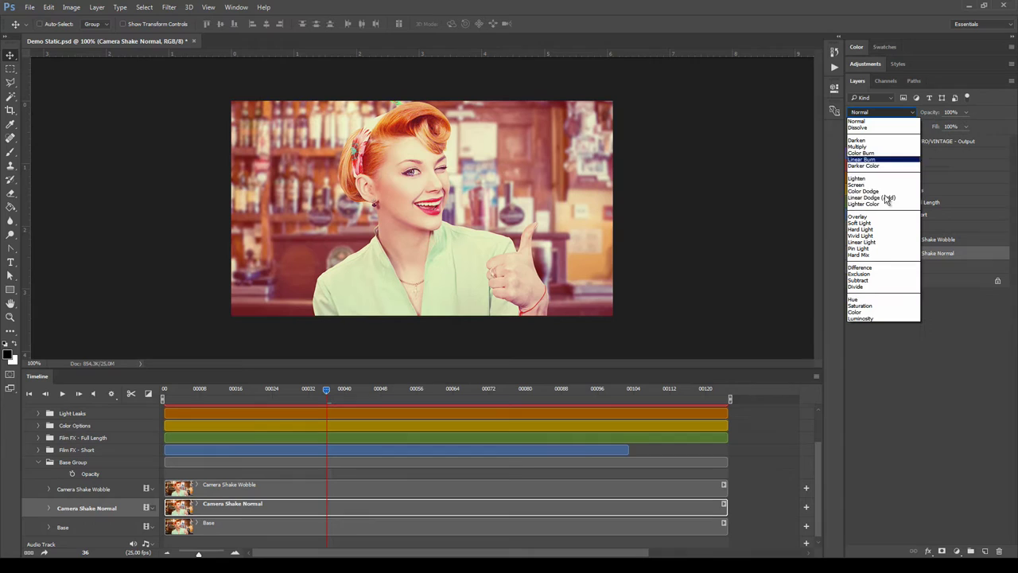
{"action": "left_click", "coordinate": [972, 251]}
Step: Preview the animation from the first frame with Camera Shake Wobble shown instead of Camera Shake Normal, and return to the start
{"action": "left_click", "coordinate": [854, 252]}
{"action": "left_click", "coordinate": [87, 488]}
{"action": "left_click", "coordinate": [29, 393]}
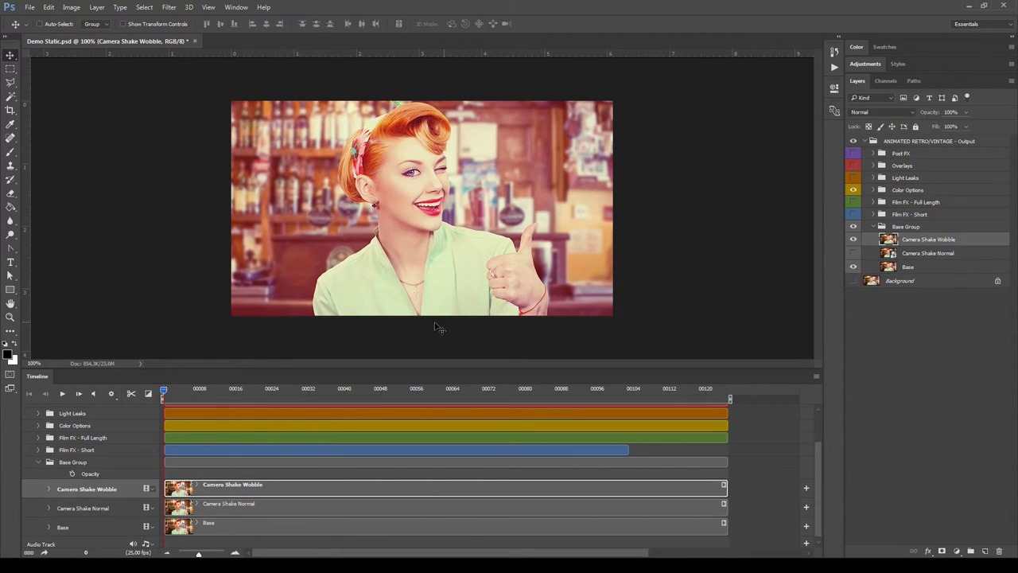
{"action": "left_click", "coordinate": [62, 393]}
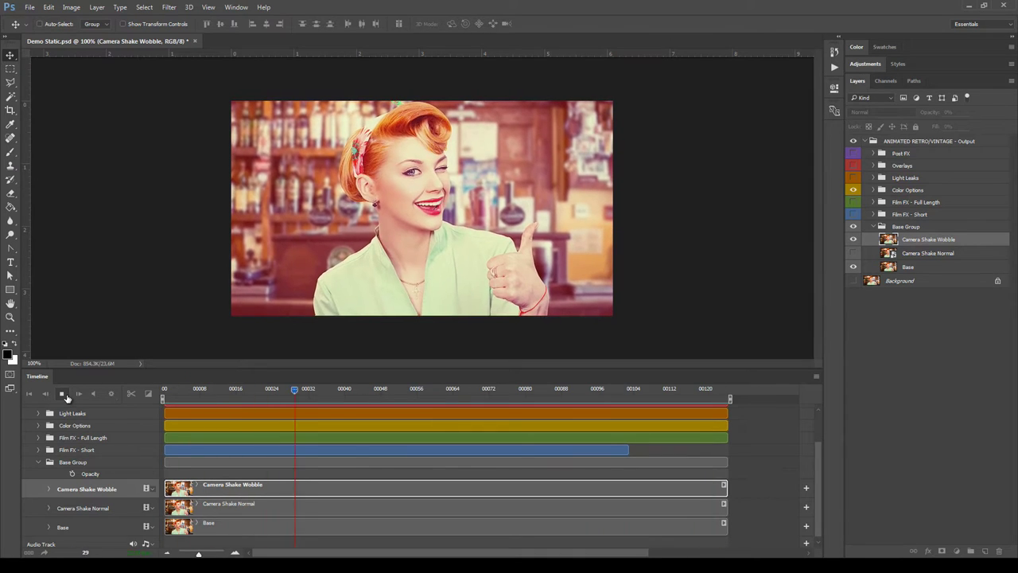
{"action": "left_click", "coordinate": [62, 394]}
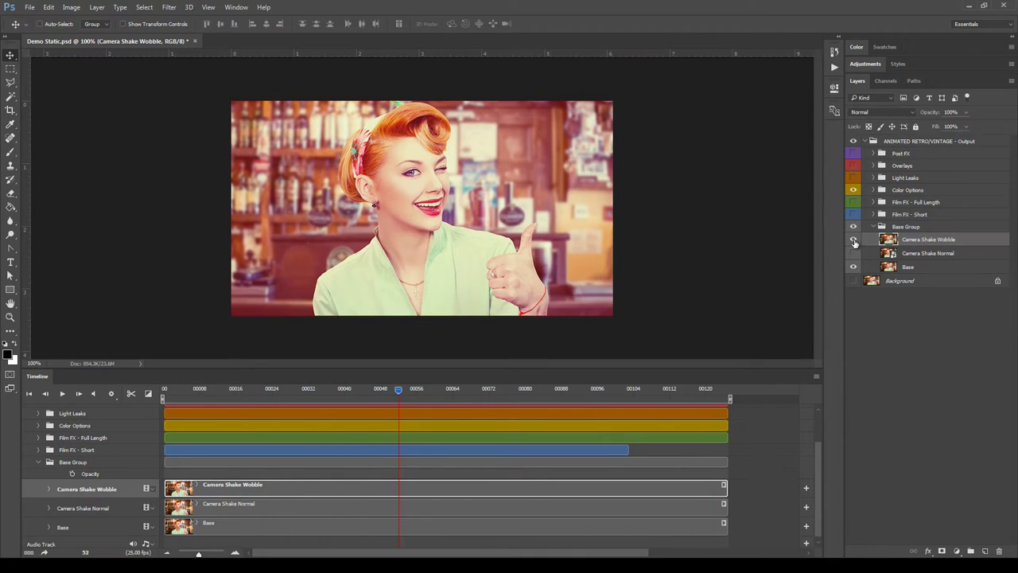
{"action": "left_click", "coordinate": [28, 393]}
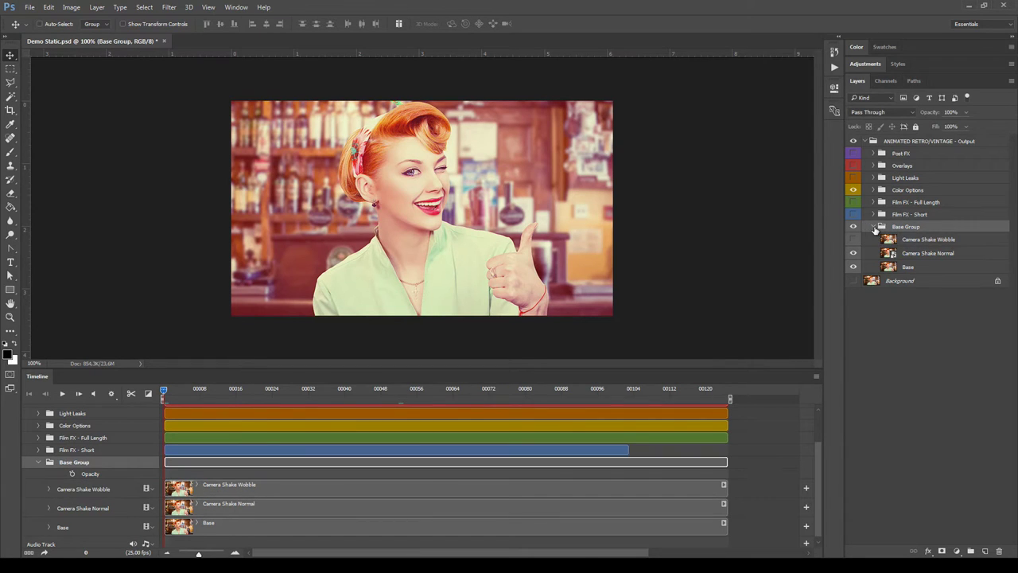
Step: Collapse Base Group, show the Film FX - Short group, and expand its layers and timeline tracks
{"action": "left_click", "coordinate": [873, 226]}
{"action": "left_click", "coordinate": [853, 214]}
{"action": "left_click", "coordinate": [874, 214]}
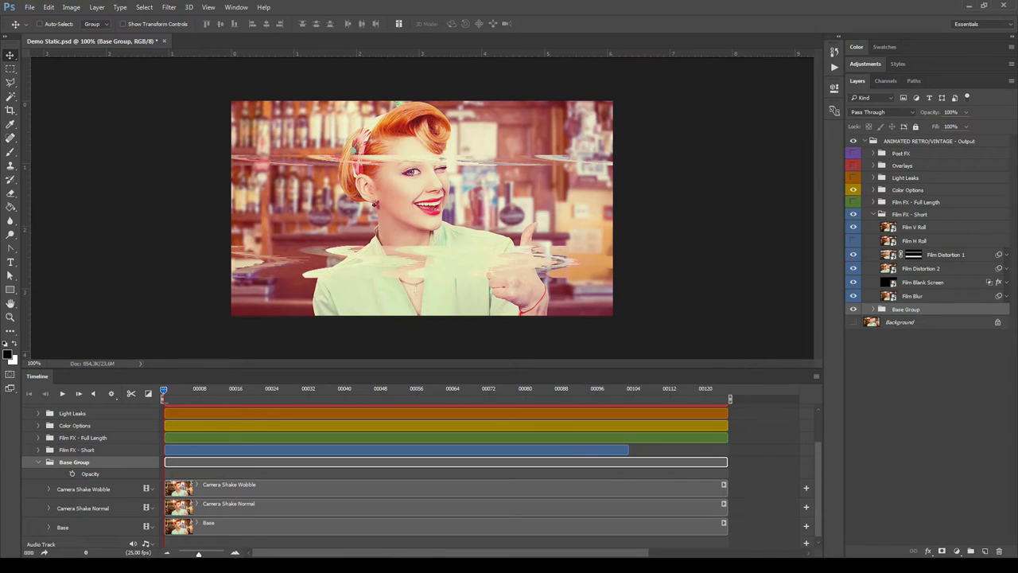
{"action": "left_click", "coordinate": [37, 462]}
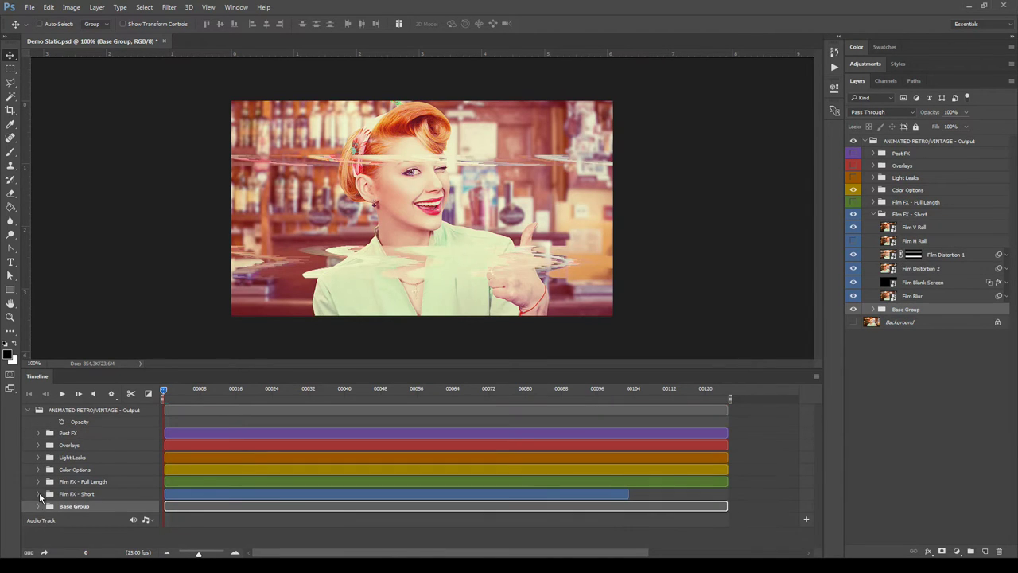
{"action": "left_click", "coordinate": [37, 491]}
{"action": "left_click_drag", "start_coordinate": [819, 456], "coordinate": [824, 499]}
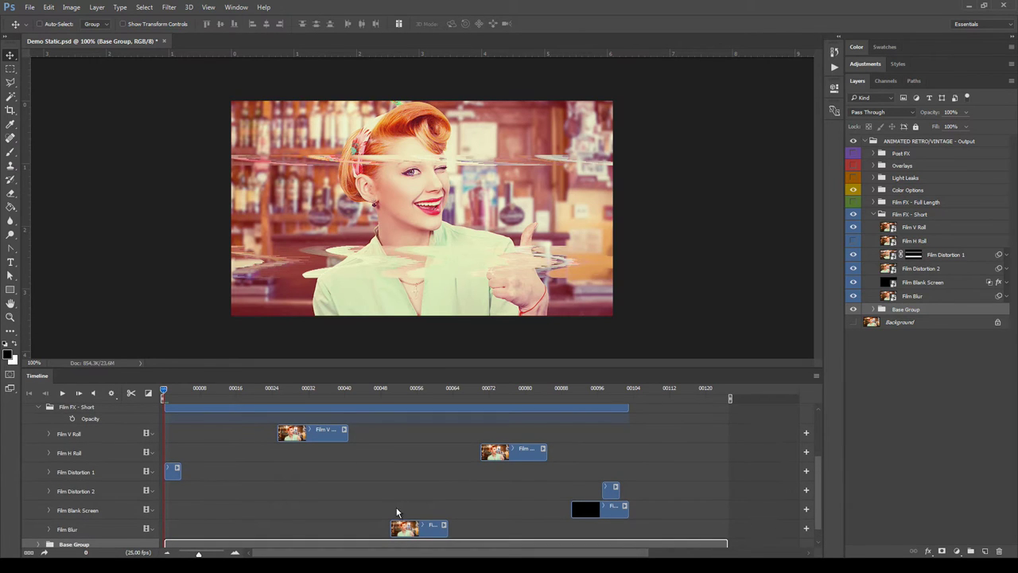
Step: Enlarge the Timeline slightly and move the Film Blur clip earlier so it starts at about frame 48
{"action": "left_click_drag", "start_coordinate": [459, 369], "coordinate": [460, 356]}
{"action": "left_click", "coordinate": [80, 420]}
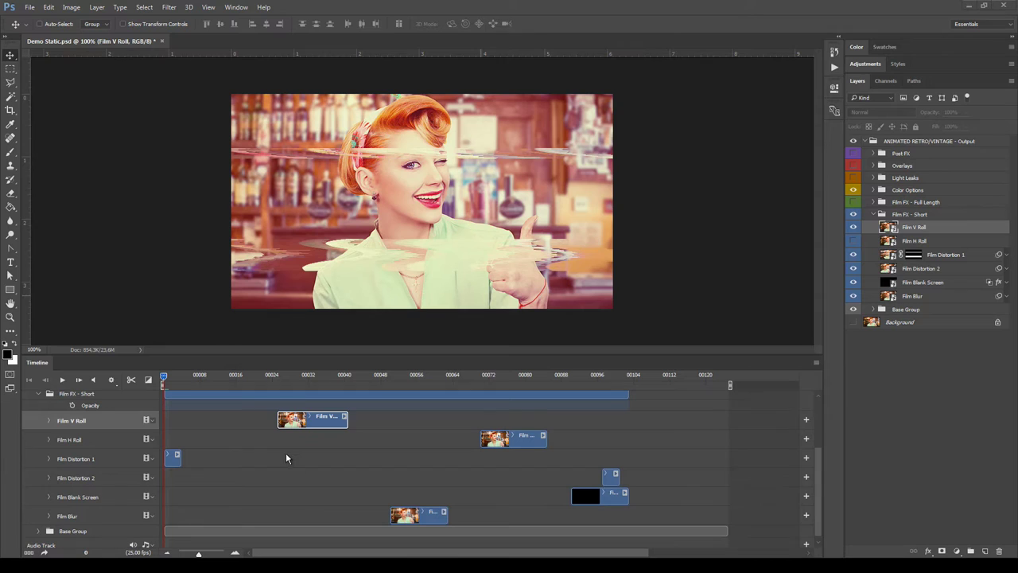
{"action": "mouse_move", "coordinate": [434, 518]}
{"action": "left_mouse_down"}
{"action": "mouse_move", "coordinate": [394, 519]}
{"action": "mouse_move", "coordinate": [446, 522]}
{"action": "mouse_move", "coordinate": [404, 521]}
{"action": "mouse_move", "coordinate": [436, 521]}
{"action": "mouse_move", "coordinate": [414, 520]}
{"action": "left_mouse_up"}
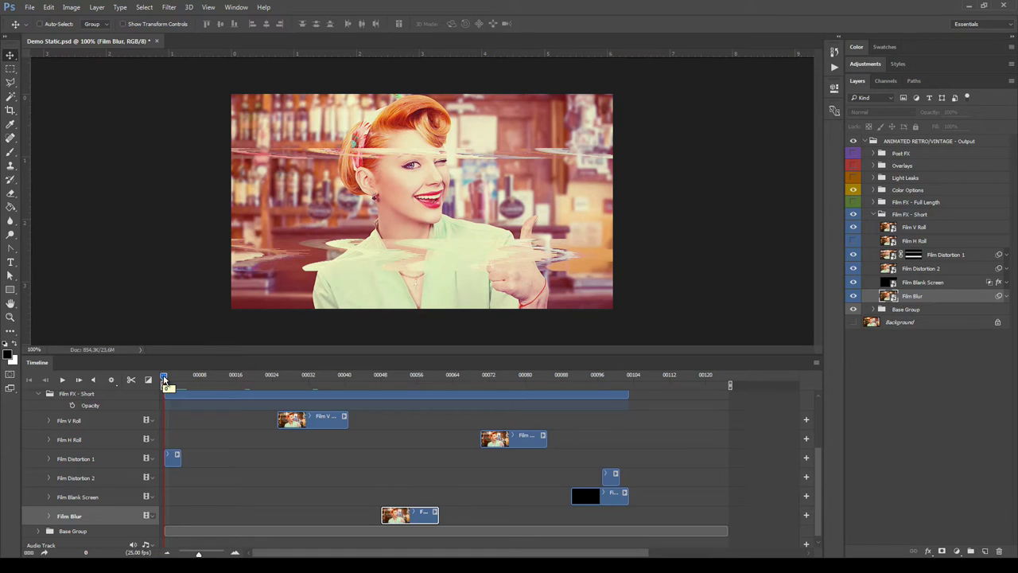
Step: Preview the short film effects by playing the animation from the start, and make the Film H Roll layer visible
{"action": "left_click_drag", "start_coordinate": [164, 382], "coordinate": [182, 378]}
{"action": "key", "text": "space"}
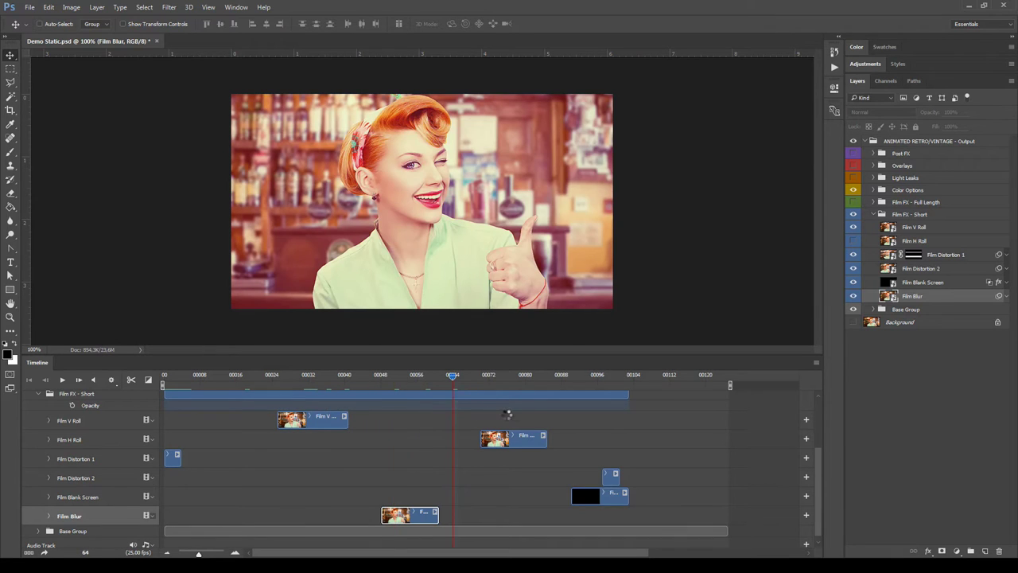
{"action": "left_click", "coordinate": [869, 240]}
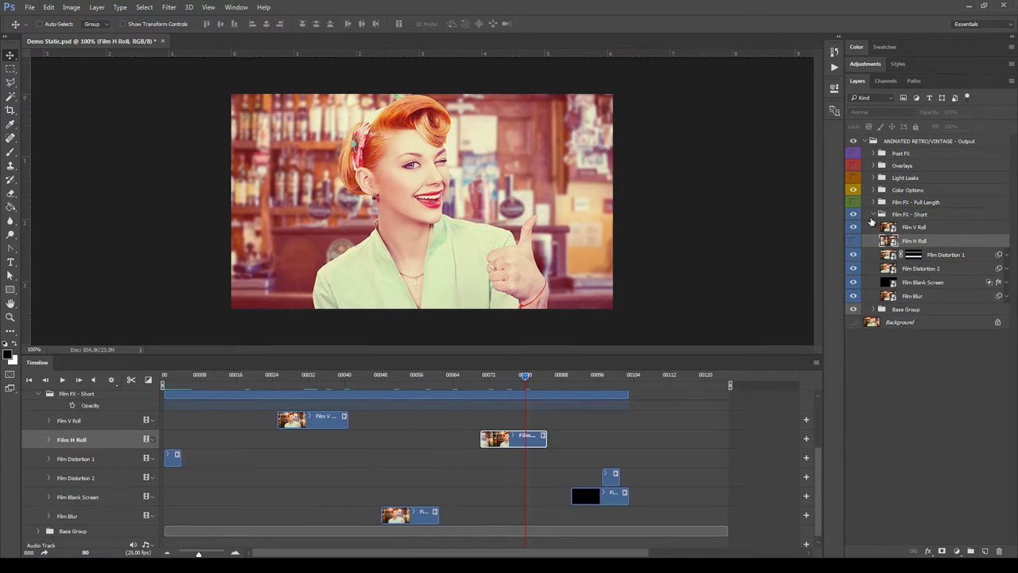
{"action": "left_click", "coordinate": [853, 240]}
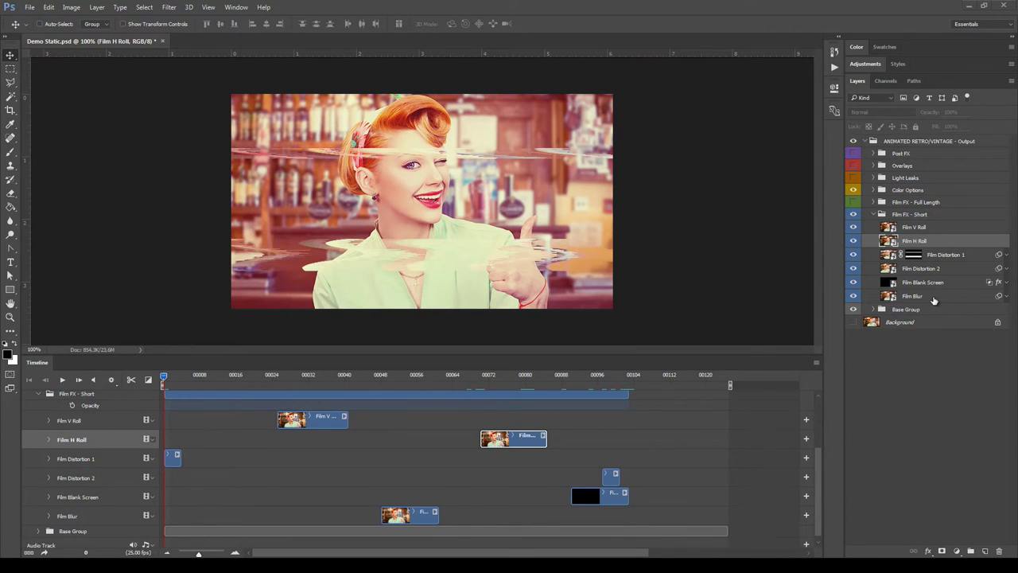
Step: Examine the Film Blur layer at frame 57, including its opacity keyframes and Box Blur filter settings, without changing the filter
{"action": "left_click", "coordinate": [928, 299]}
{"action": "left_click", "coordinate": [1004, 296]}
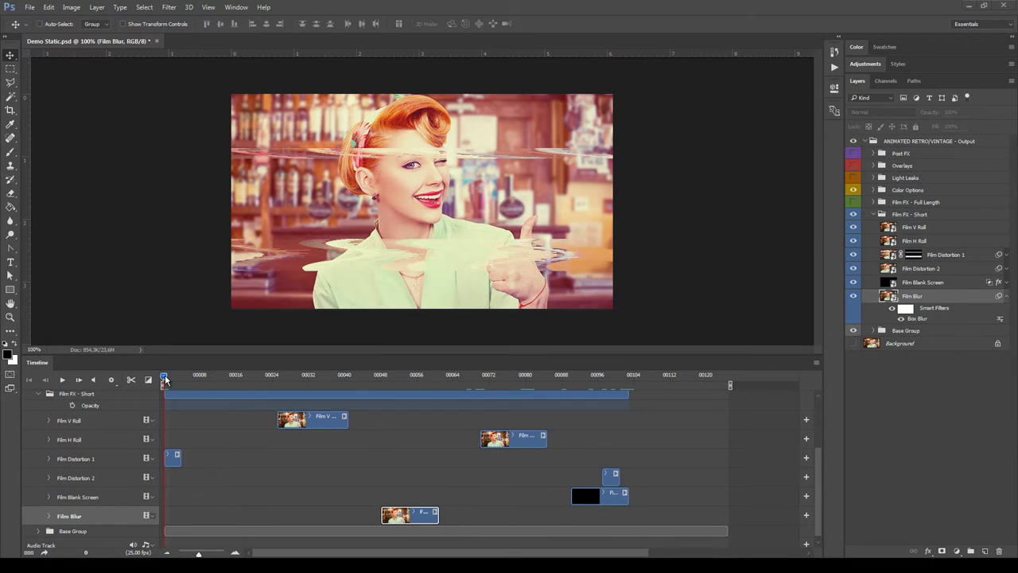
{"action": "left_click_drag", "start_coordinate": [403, 380], "coordinate": [420, 377]}
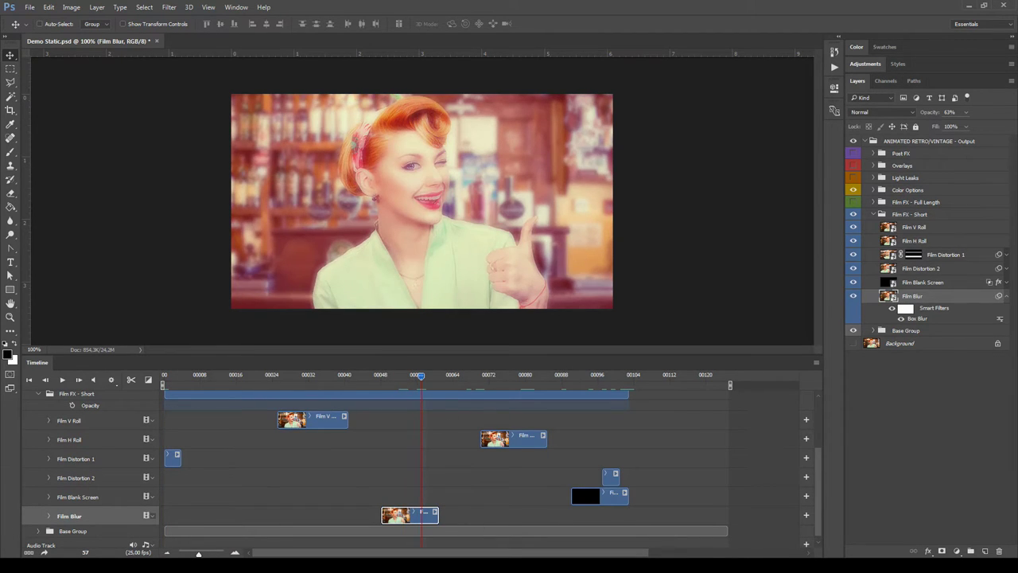
{"action": "left_click", "coordinate": [47, 517]}
{"action": "scroll", "coordinate": [471, 461], "scroll_direction": "down", "scroll_amount": 1}
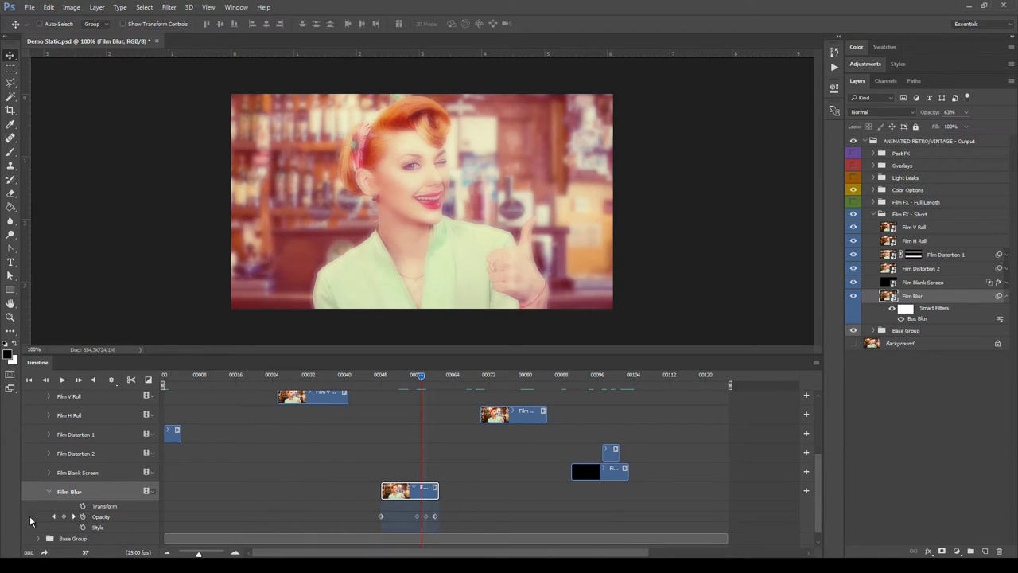
{"action": "left_click", "coordinate": [49, 490]}
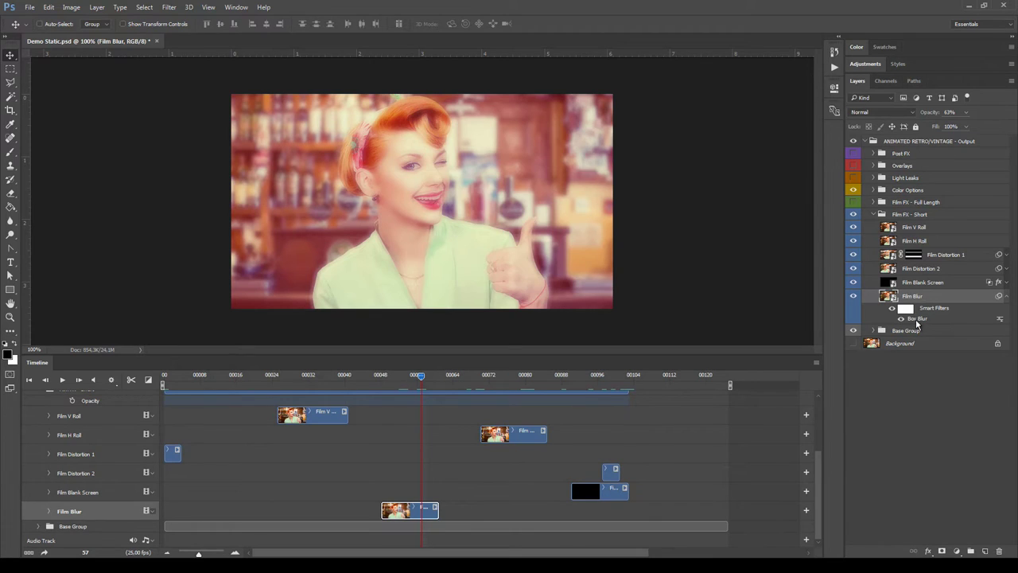
{"action": "double_click", "coordinate": [917, 320]}
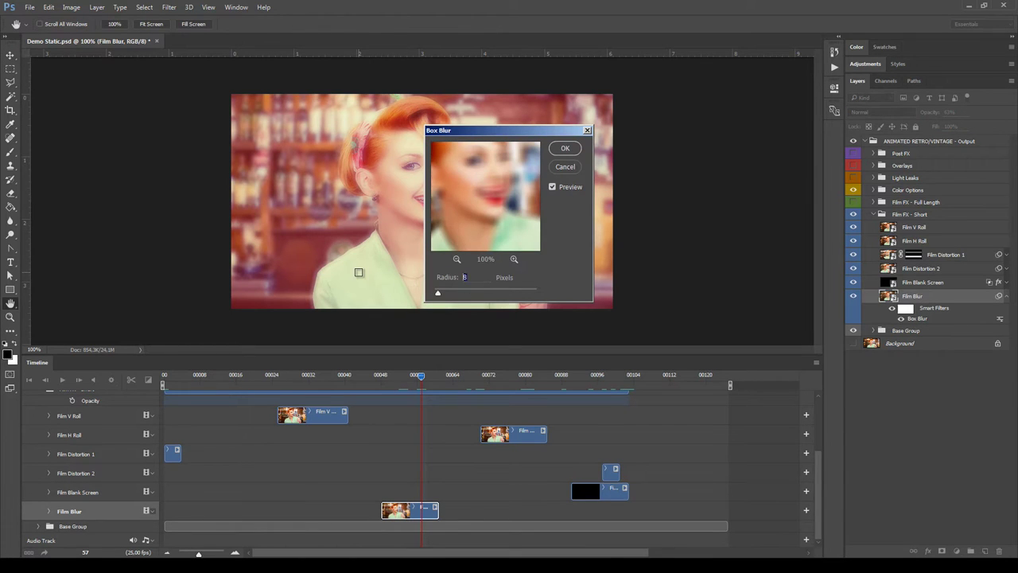
{"action": "left_click", "coordinate": [566, 167]}
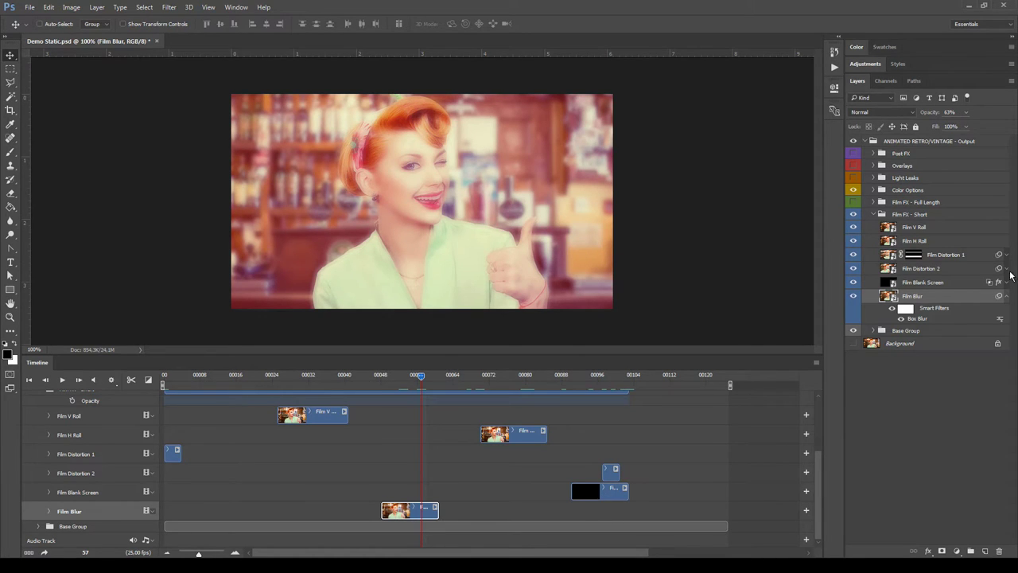
Step: Inspect the Film Blank Screen clip at frame 92, and move the Film Distortion 2 clip to start at about frame 111
{"action": "left_click", "coordinate": [625, 486]}
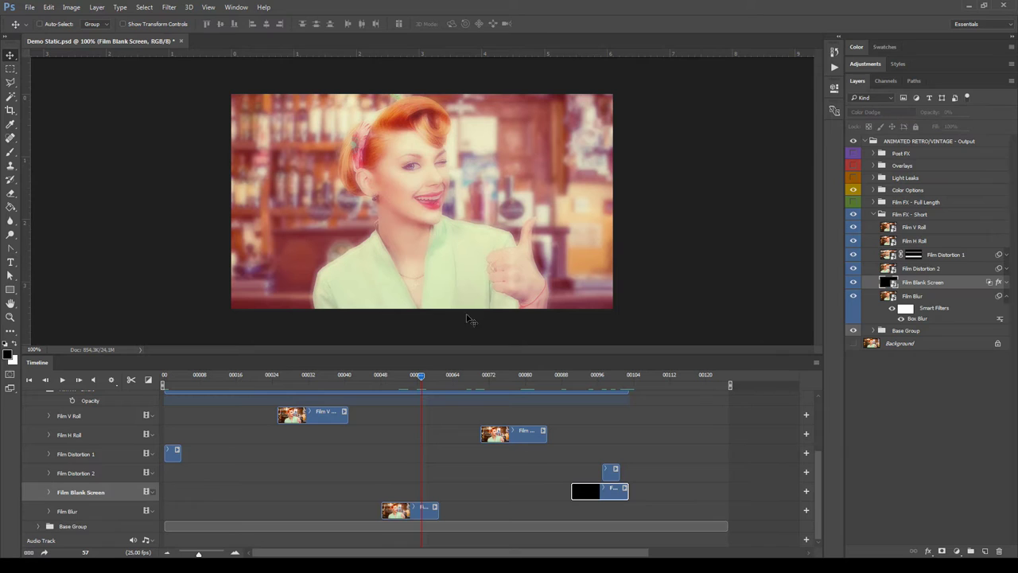
{"action": "left_click_drag", "start_coordinate": [567, 387], "coordinate": [579, 394]}
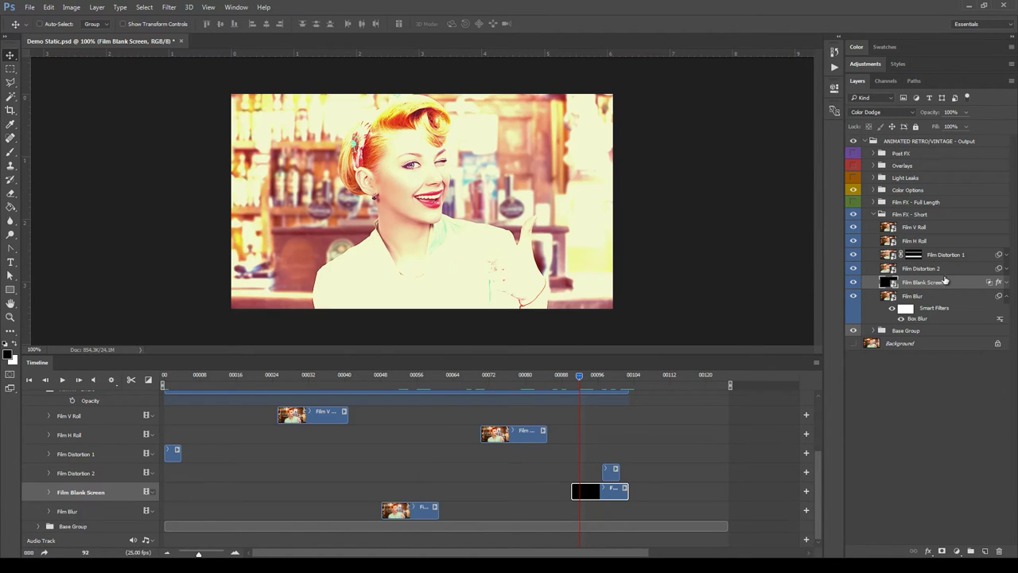
{"action": "left_click_drag", "start_coordinate": [612, 470], "coordinate": [674, 472]}
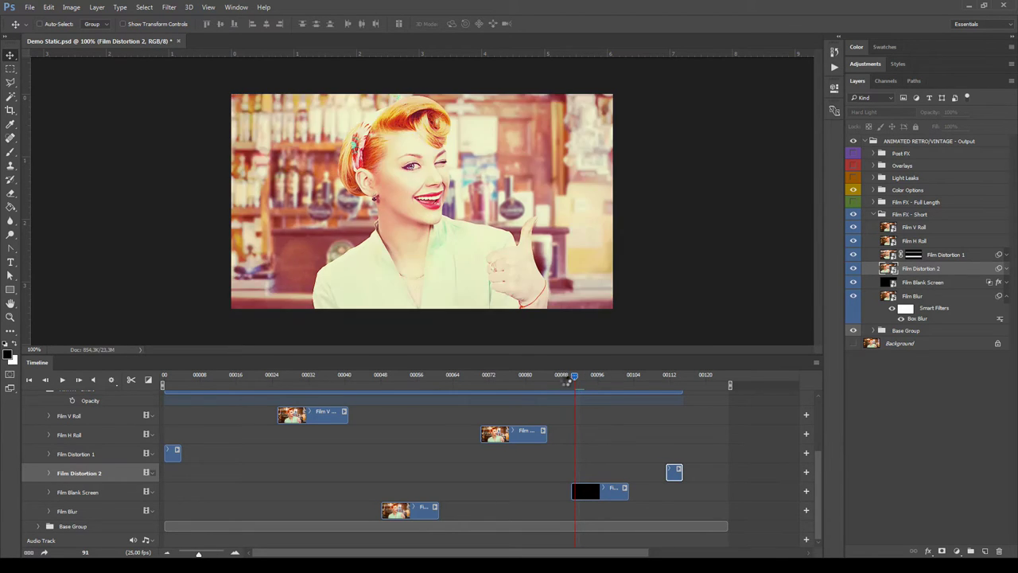
Step: Check the timeline properties of Film Distortion 2 and Film Blank Screen with the playhead at frame 98, then collapse both tracks
{"action": "mouse_move", "coordinate": [603, 384]}
{"action": "left_mouse_down"}
{"action": "mouse_move", "coordinate": [625, 384]}
{"action": "mouse_move", "coordinate": [606, 384]}
{"action": "left_mouse_up"}
{"action": "left_click", "coordinate": [51, 473]}
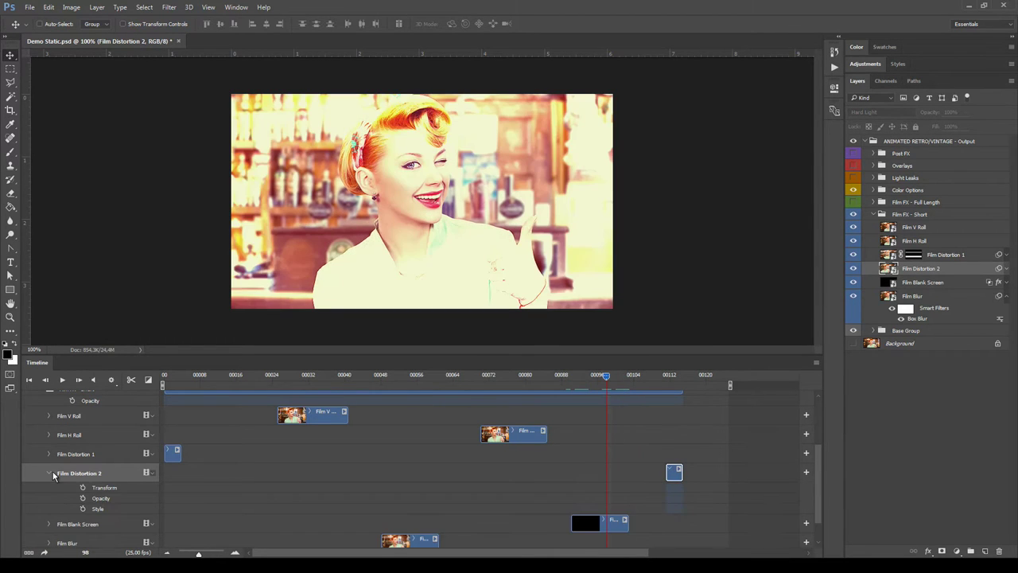
{"action": "left_click", "coordinate": [48, 473]}
{"action": "left_click", "coordinate": [54, 493]}
{"action": "left_click", "coordinate": [48, 491]}
{"action": "left_click", "coordinate": [49, 492]}
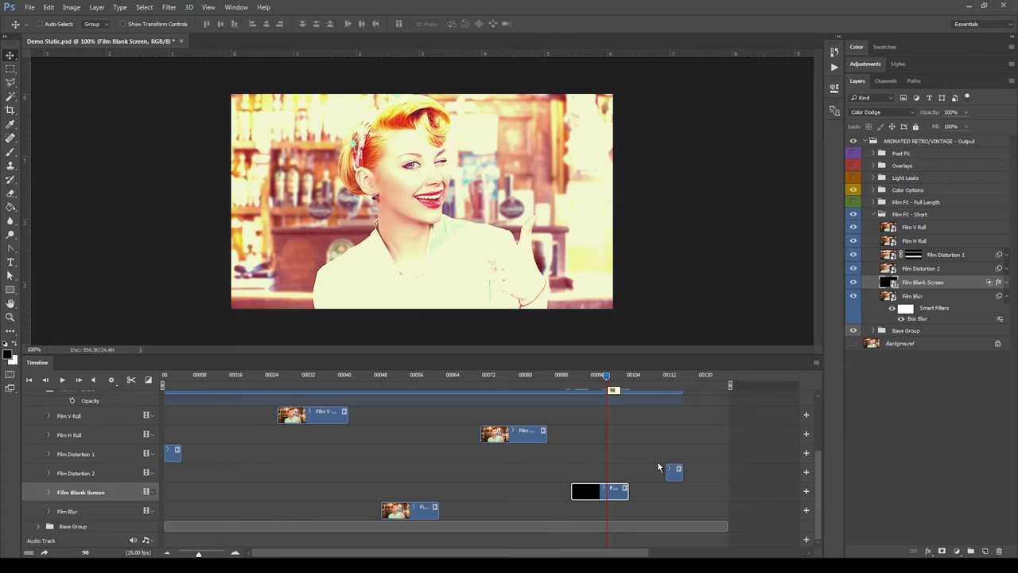
Step: At frame 112, reshape Film Distortion 2's Shear filter curve so its lower end bends to the right, keeping Wrap Around
{"action": "left_click", "coordinate": [114, 479]}
{"action": "left_click", "coordinate": [610, 374]}
{"action": "key", "text": "Down"}
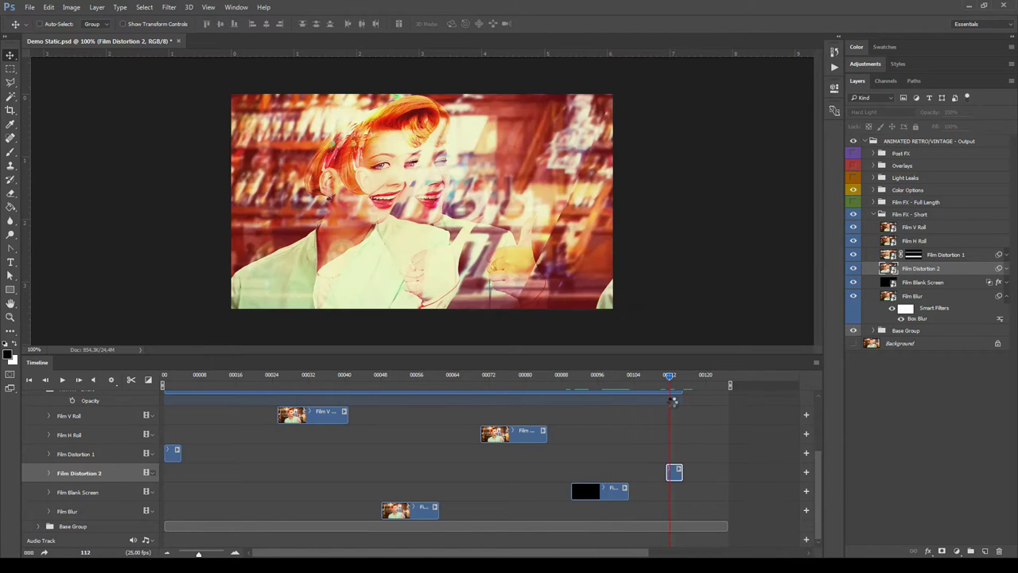
{"action": "left_click", "coordinate": [1006, 268]}
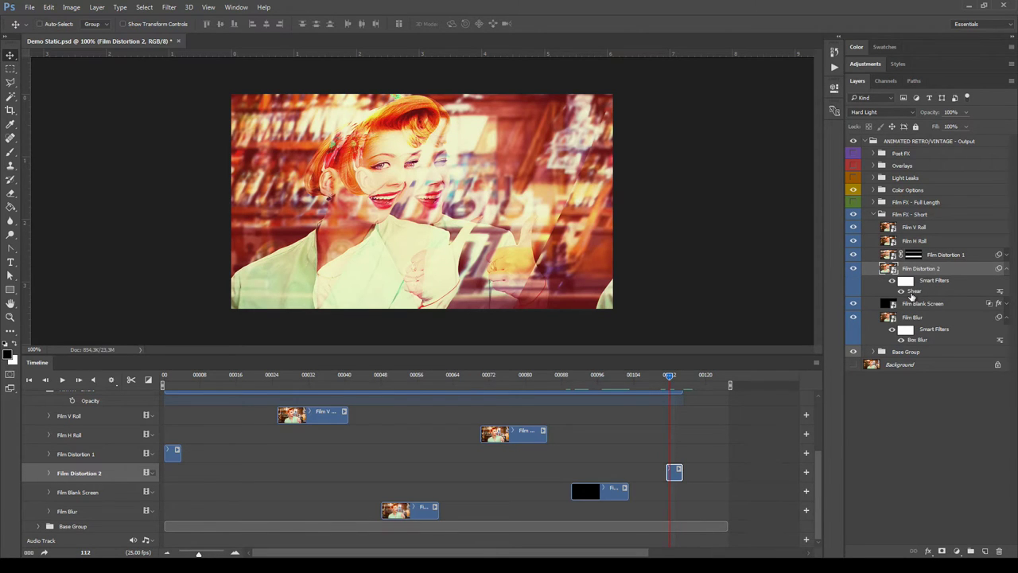
{"action": "double_click", "coordinate": [913, 292]}
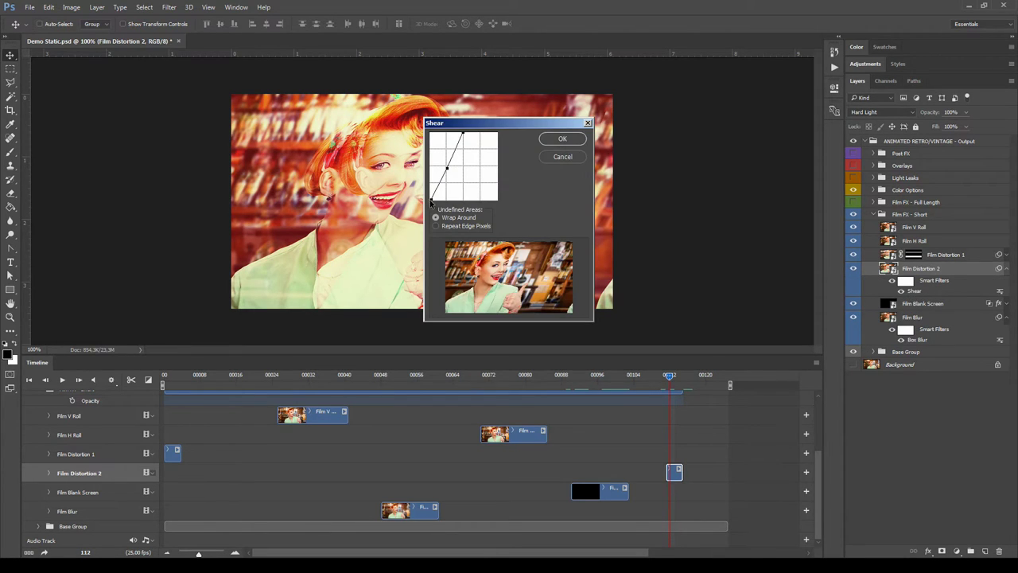
{"action": "left_click_drag", "start_coordinate": [433, 199], "coordinate": [477, 180]}
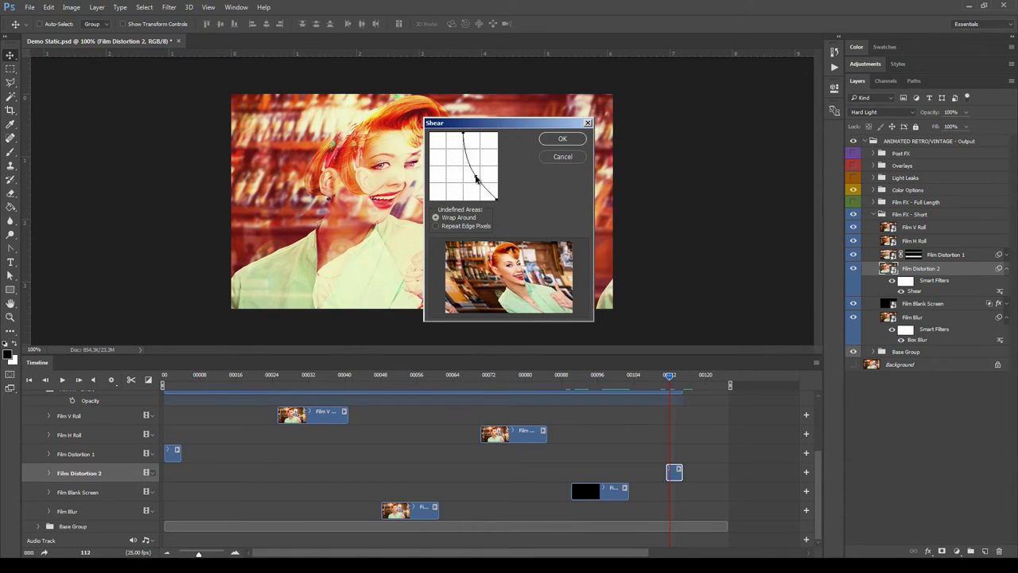
{"action": "left_click", "coordinate": [563, 139]}
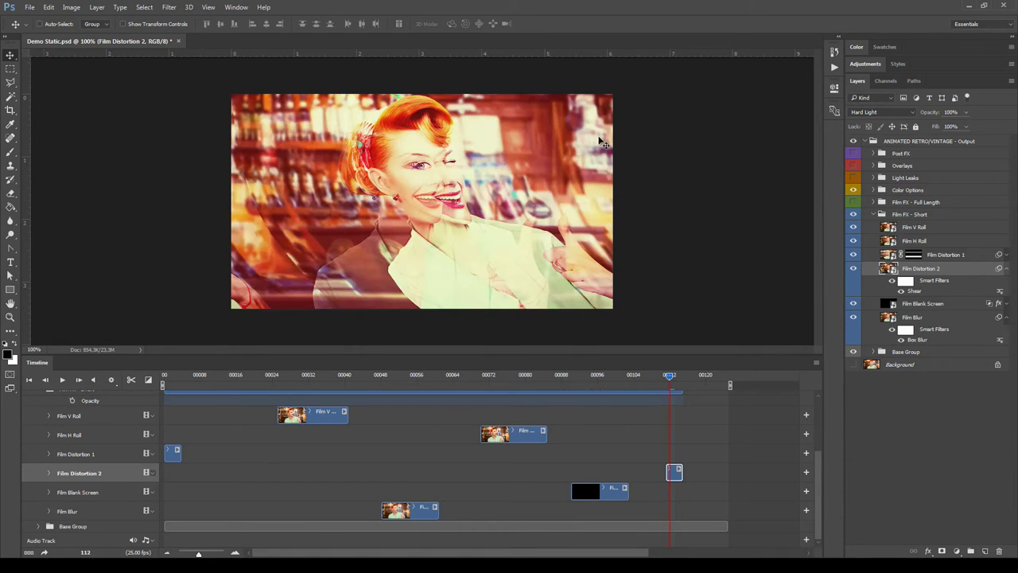
Step: Look at Film Distortion 2's blend mode, keeping Hard Light, and move its clip earlier to start at about frame 110
{"action": "left_click", "coordinate": [870, 113]}
{"action": "left_click", "coordinate": [1016, 125]}
{"action": "mouse_move", "coordinate": [677, 473]}
{"action": "left_mouse_down"}
{"action": "mouse_move", "coordinate": [616, 477]}
{"action": "mouse_move", "coordinate": [667, 477]}
{"action": "left_mouse_up"}
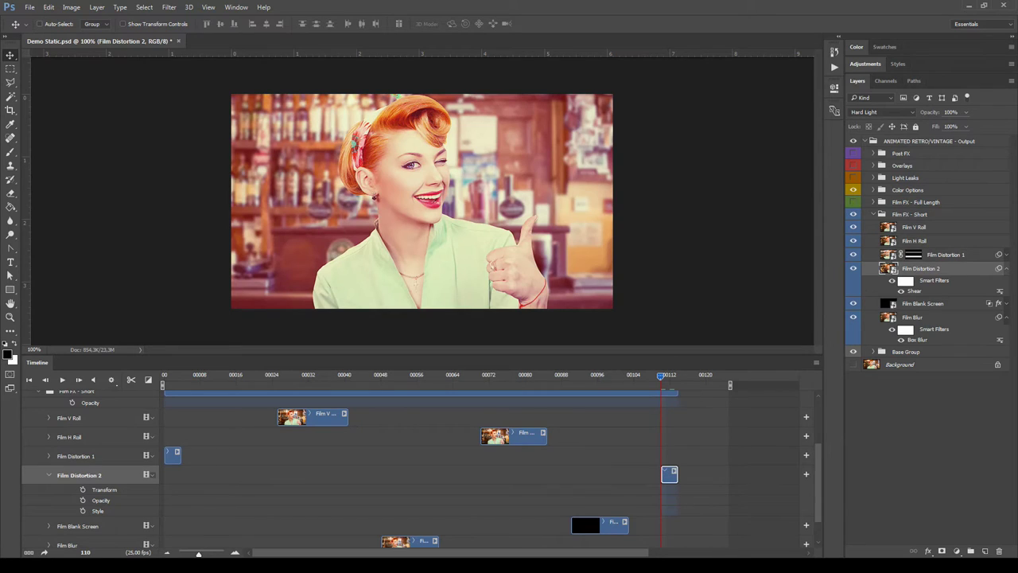
Step: Collapse the Film Blur and Film Distortion 2 filters, expand those of Film Distortion 1, and return to the first frame
{"action": "left_click", "coordinate": [1005, 318]}
{"action": "left_click", "coordinate": [1006, 268]}
{"action": "left_click", "coordinate": [976, 256]}
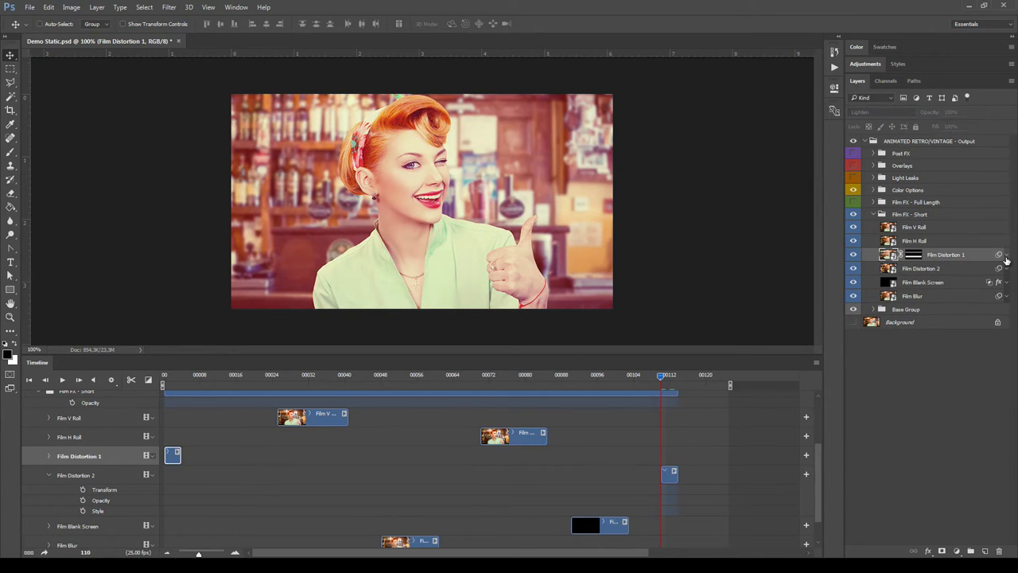
{"action": "left_click", "coordinate": [1007, 254]}
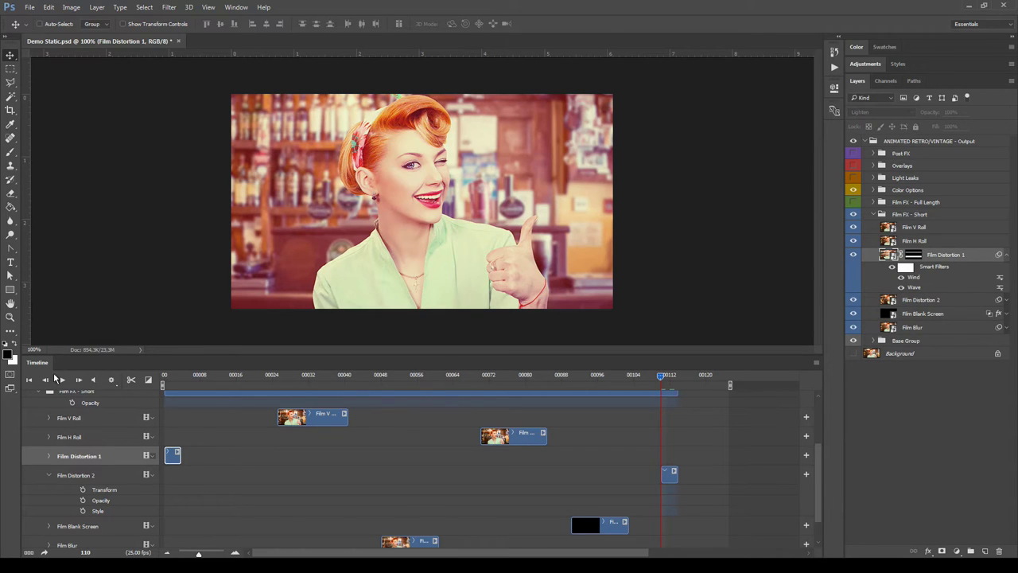
{"action": "left_click", "coordinate": [29, 379]}
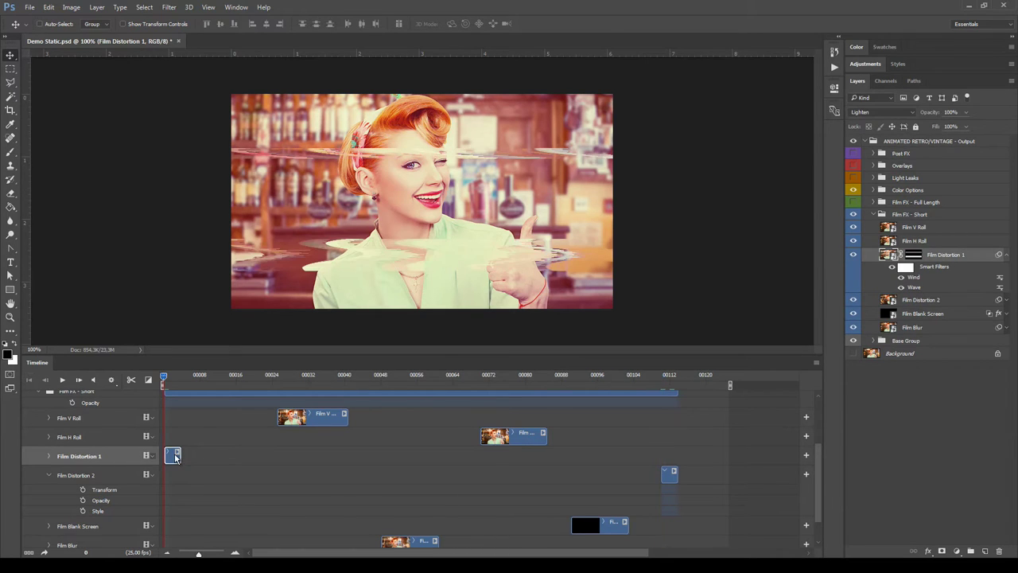
Step: Compare Film Distortion 1 with its Wind and Wave smart filters switched off, leaving both enabled
{"action": "left_click", "coordinate": [902, 280]}
{"action": "left_click", "coordinate": [901, 279]}
{"action": "left_click", "coordinate": [901, 288]}
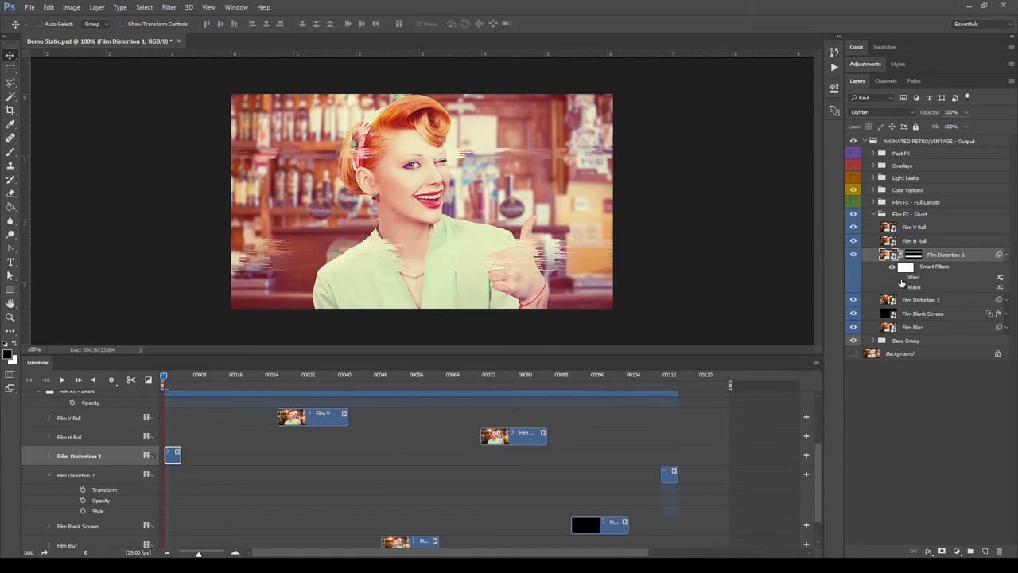
{"action": "left_click", "coordinate": [901, 288]}
Step: Display the Film Distortion 1 layer mask on the canvas and fill it with Black at 100% opacity in Normal mode
{"action": "left_click", "coordinate": [915, 255]}
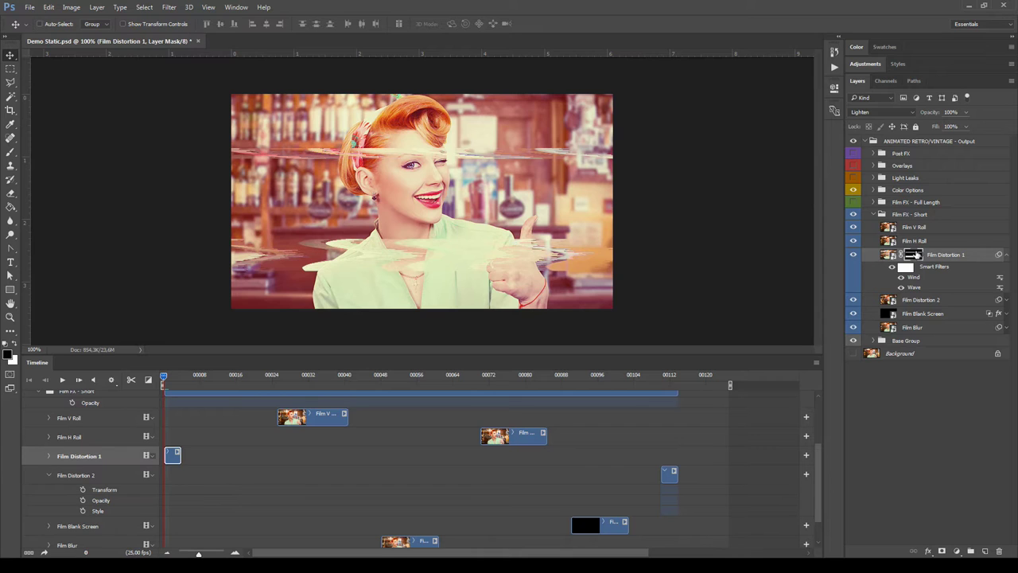
{"action": "left_click", "coordinate": [915, 254], "text": "alt"}
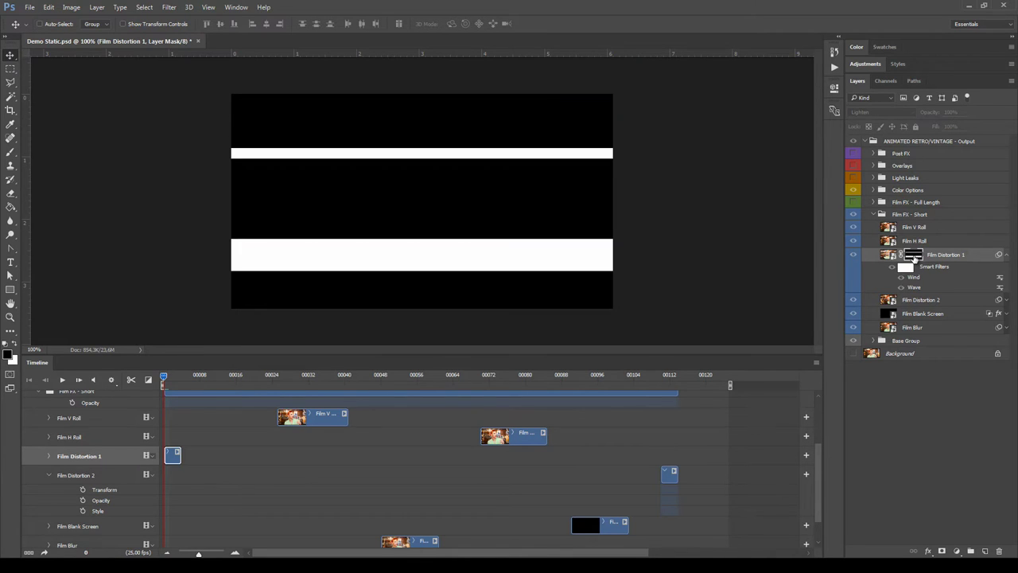
{"action": "left_click", "coordinate": [48, 7]}
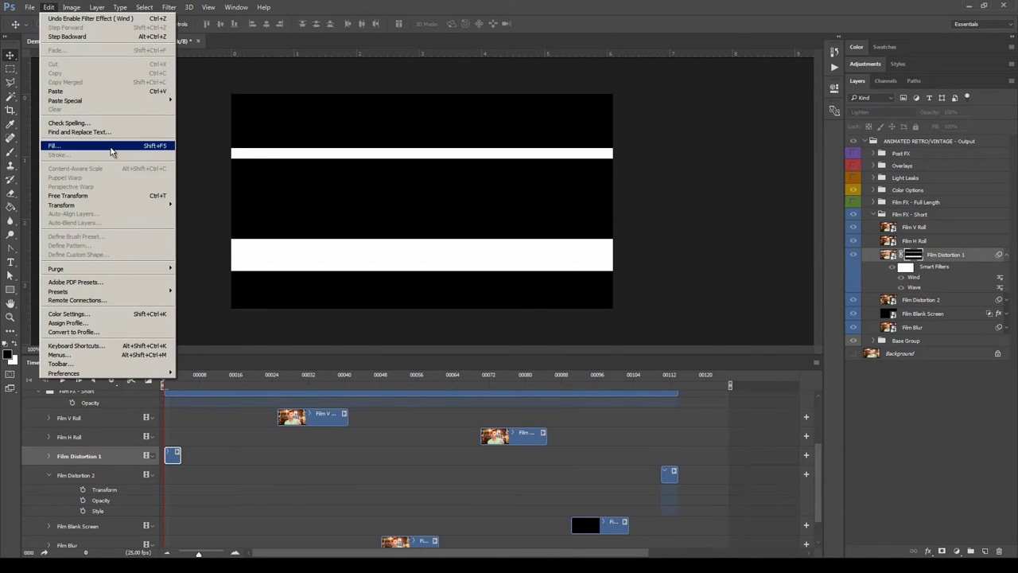
{"action": "left_click", "coordinate": [72, 146]}
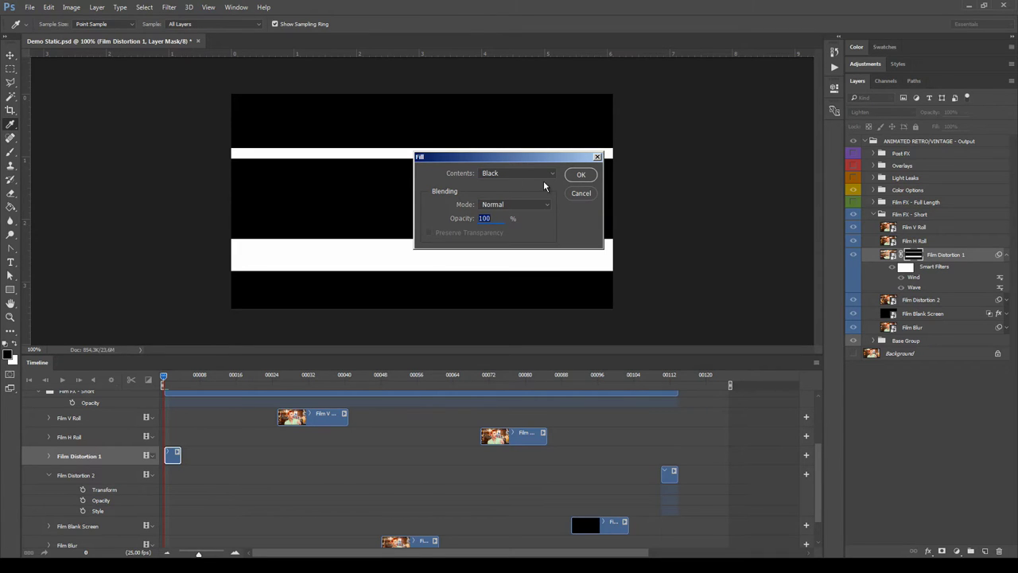
{"action": "left_click", "coordinate": [582, 174]}
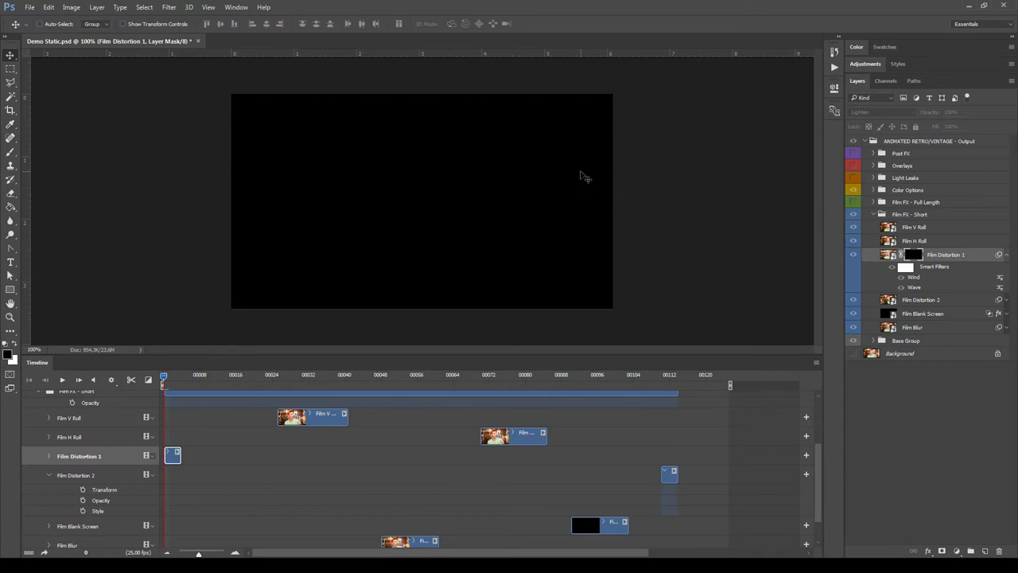
Step: Fill two full-width horizontal strips with white near the bottom of the Film Distortion 1 mask, the lower about 0.10 cm high
{"action": "left_click", "coordinate": [10, 70]}
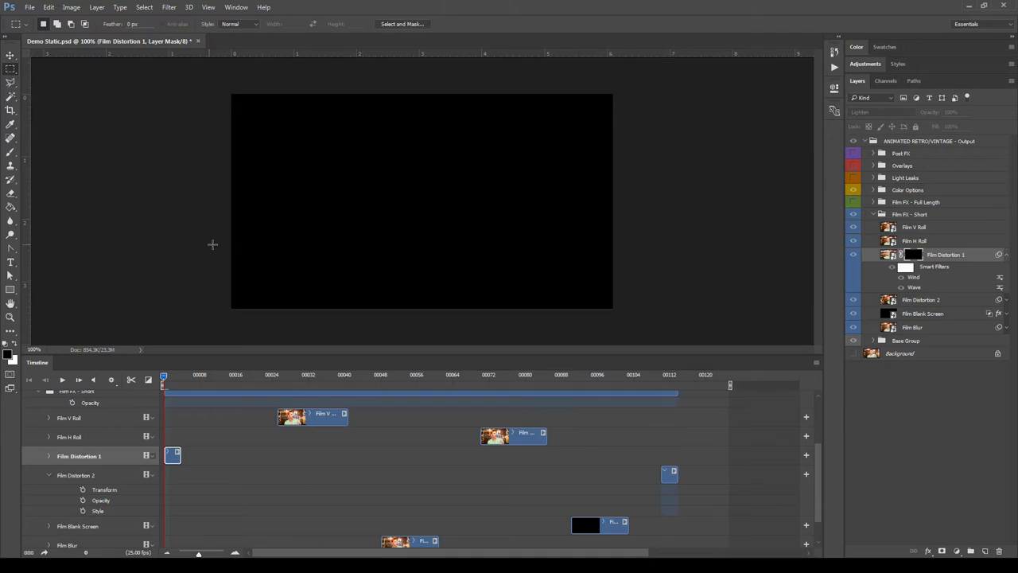
{"action": "left_click_drag", "start_coordinate": [223, 241], "coordinate": [678, 258]}
{"action": "left_click", "coordinate": [48, 7]}
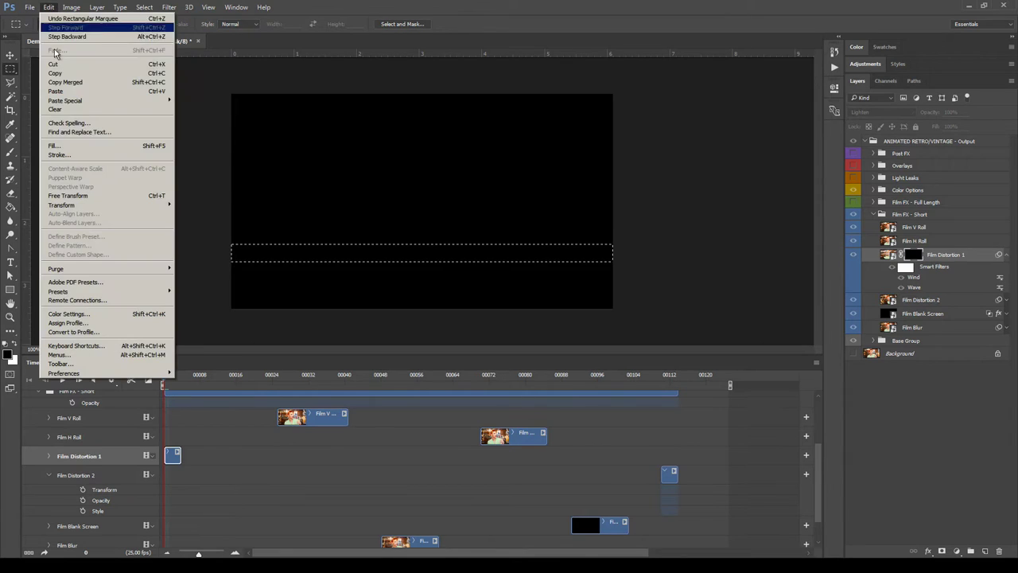
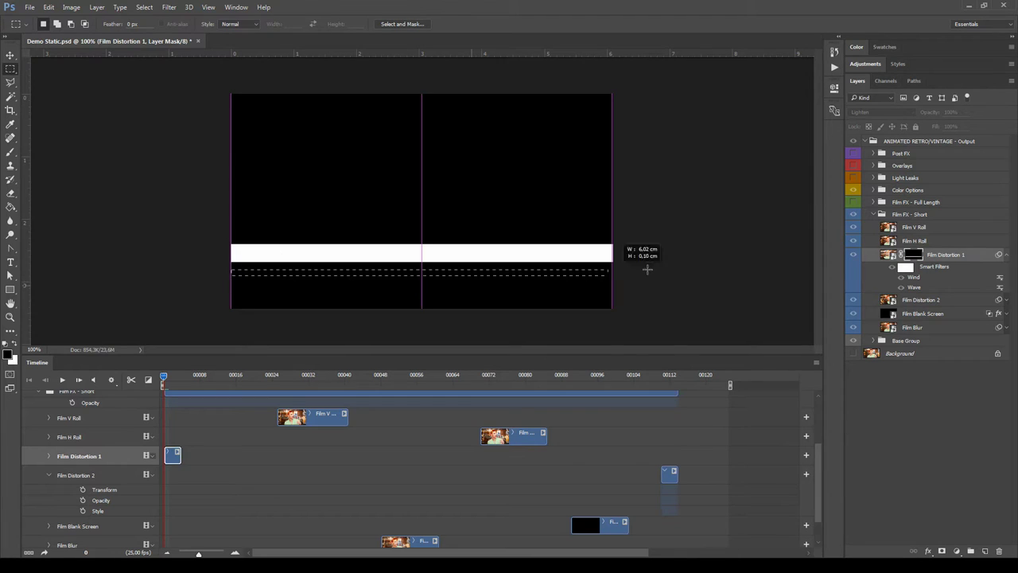
{"action": "left_click", "coordinate": [48, 7]}
{"action": "left_click", "coordinate": [71, 150]}
{"action": "left_click", "coordinate": [582, 175]}
{"action": "key", "text": "ctrl+d"}
{"action": "key", "text": "m"}
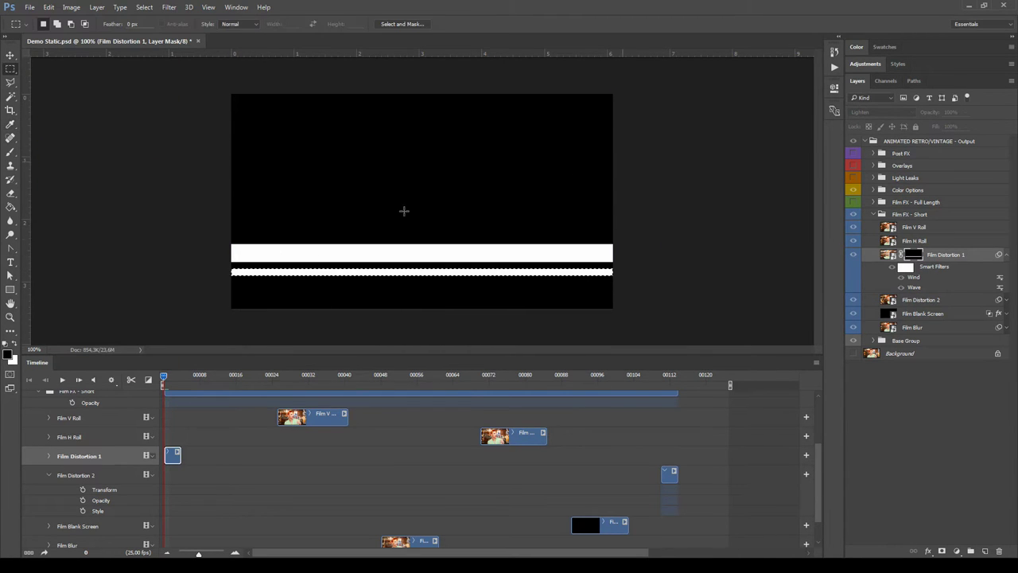
Step: Return from the Film Distortion 1 mask view to the image and collapse that layer's smart filters
{"action": "left_click", "coordinate": [890, 255]}
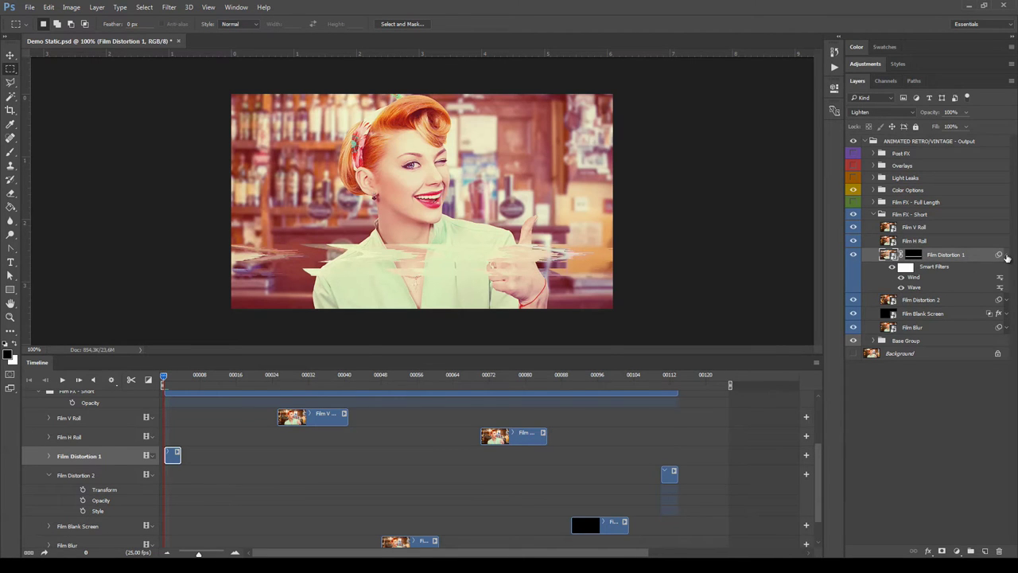
{"action": "left_click", "coordinate": [1006, 256]}
{"action": "left_click", "coordinate": [901, 244]}
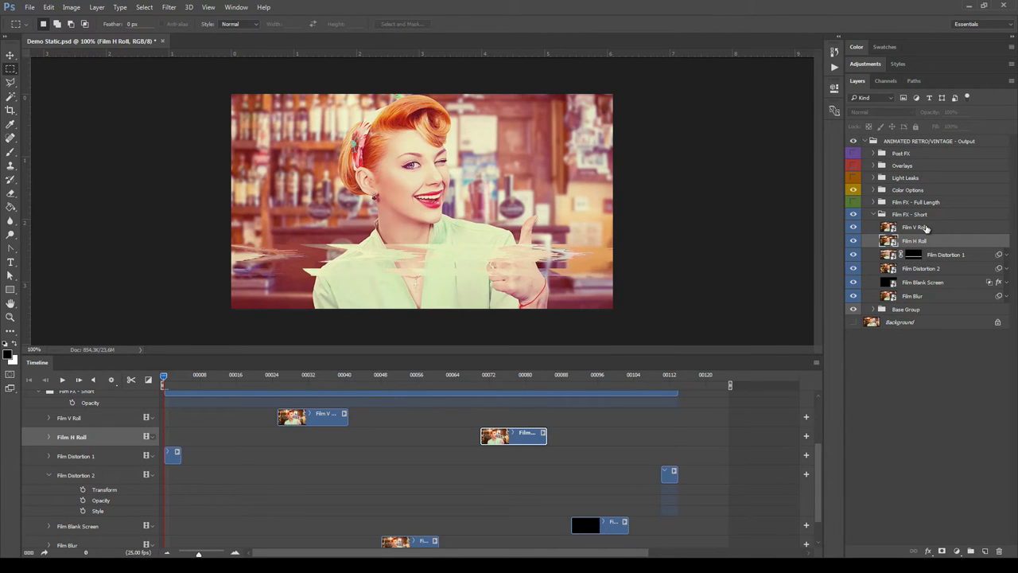
Step: Preview the Film V Roll effect and expand its timeline properties to examine its Transform keyframes
{"action": "left_click", "coordinate": [929, 229]}
{"action": "left_click_drag", "start_coordinate": [279, 379], "coordinate": [350, 380]}
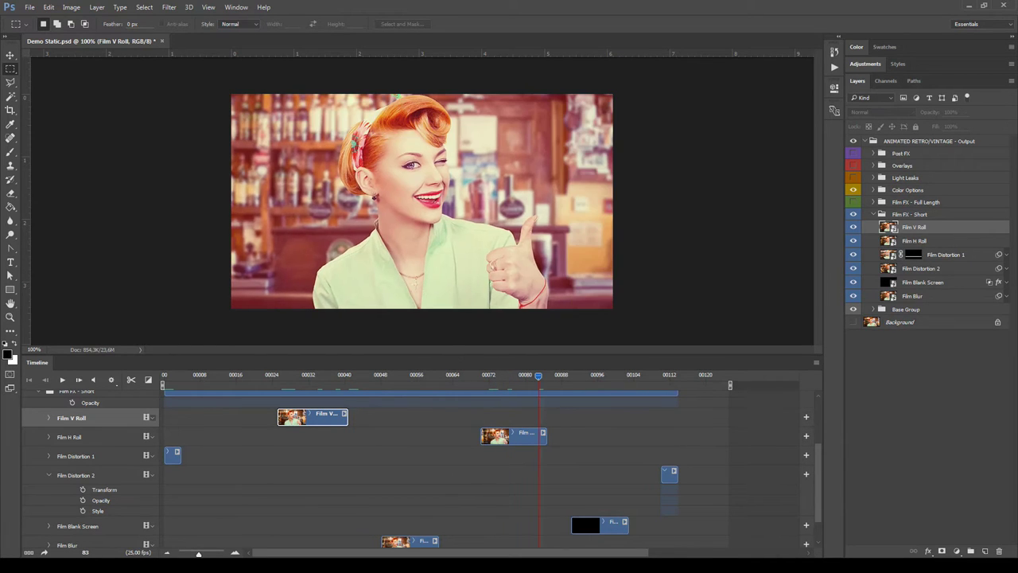
{"action": "key", "text": "space"}
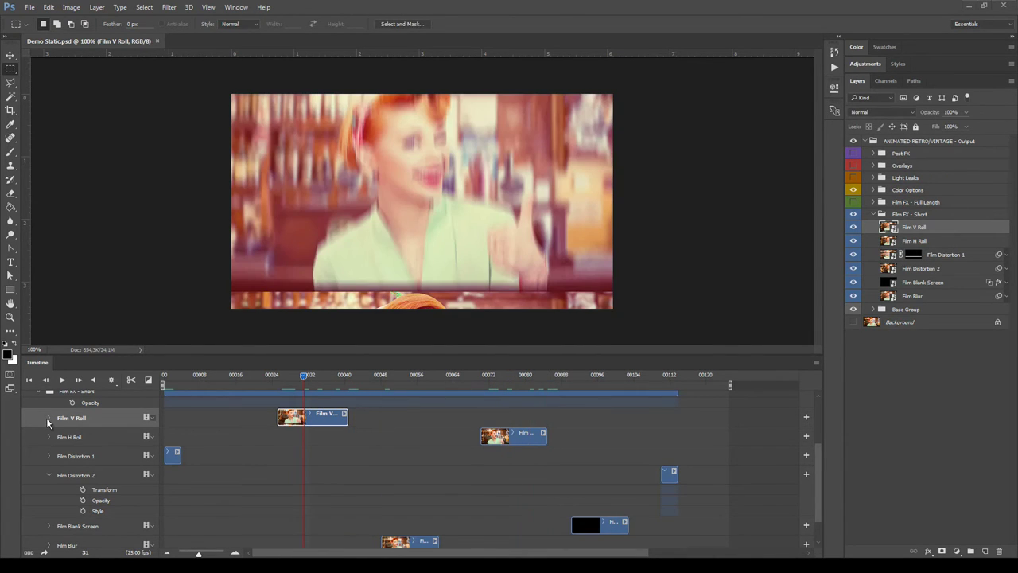
{"action": "left_click", "coordinate": [49, 418]}
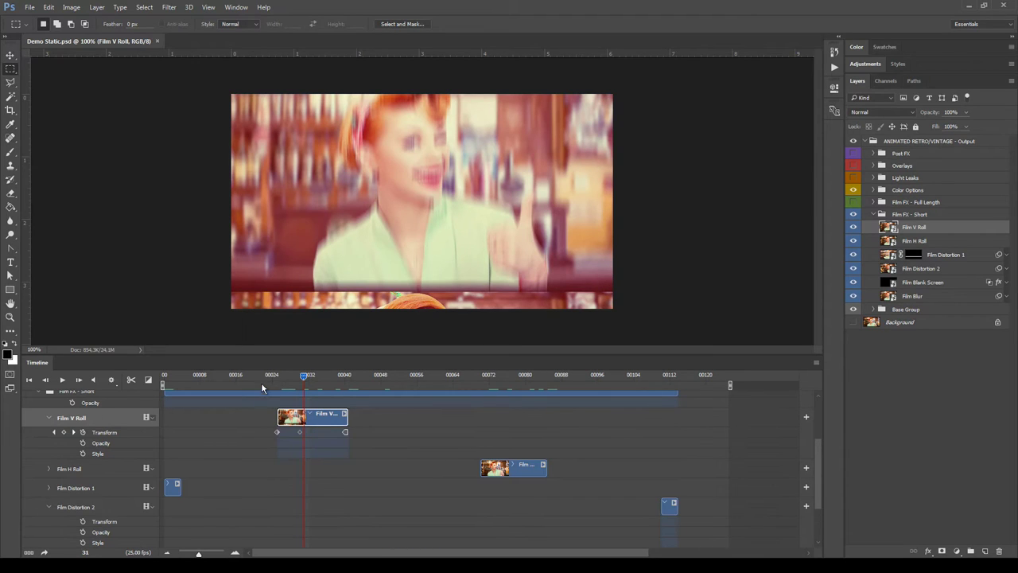
{"action": "left_click_drag", "start_coordinate": [300, 380], "coordinate": [345, 398]}
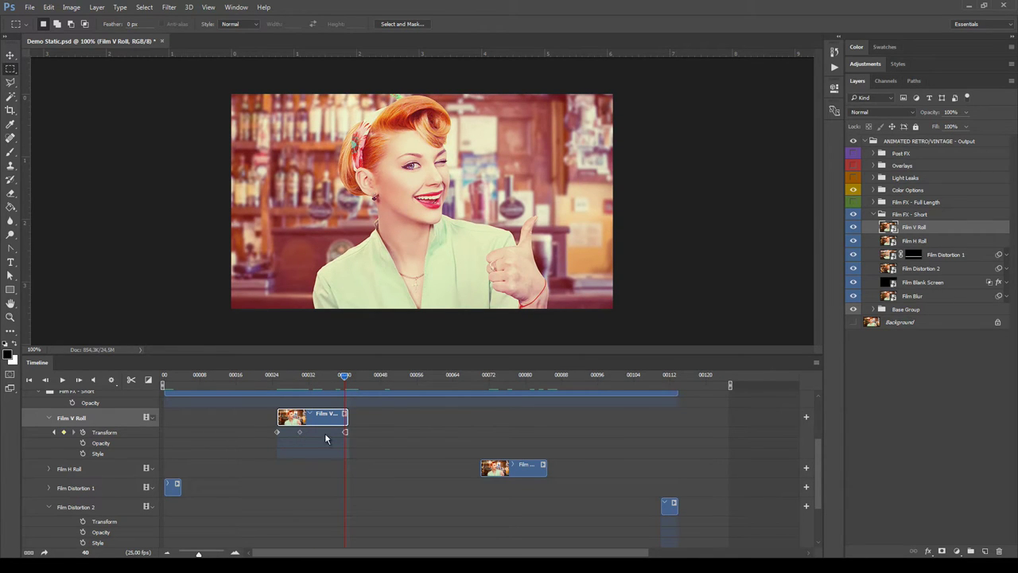
Step: Try moving Film V Roll's last Transform keyframe earlier to frame 33 and scrub through the faster roll
{"action": "left_click_drag", "start_coordinate": [345, 432], "coordinate": [313, 443]}
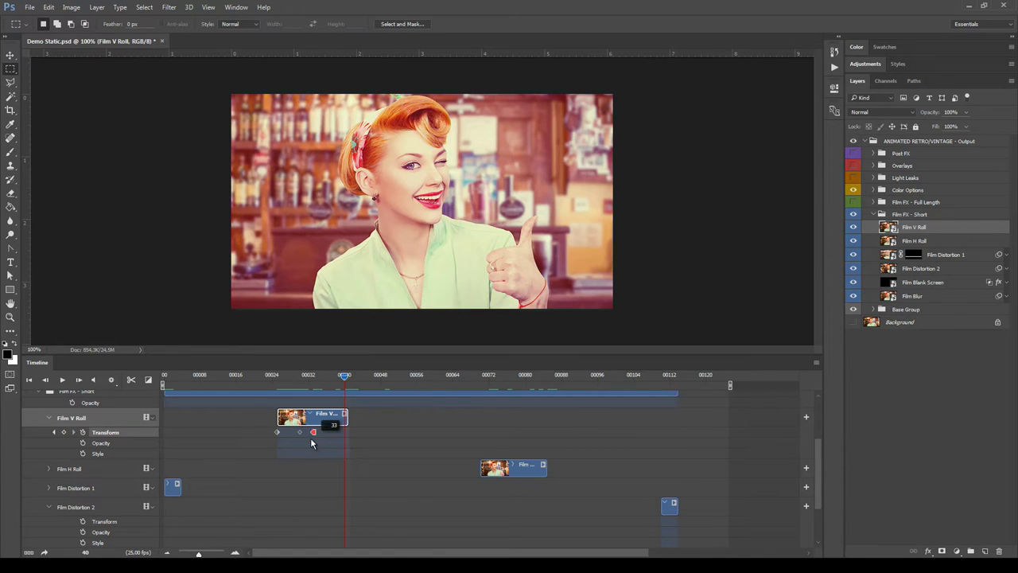
{"action": "left_click", "coordinate": [280, 387]}
{"action": "left_click_drag", "start_coordinate": [280, 389], "coordinate": [340, 400]}
Step: Try slowing Film V Roll by extending its clip and last keyframe to about frame 48 and its middle keyframe to about 32
{"action": "left_click_drag", "start_coordinate": [314, 432], "coordinate": [382, 435]}
{"action": "left_click_drag", "start_coordinate": [302, 434], "coordinate": [381, 420]}
{"action": "left_click_drag", "start_coordinate": [342, 383], "coordinate": [274, 388]}
{"action": "key", "text": "space"}
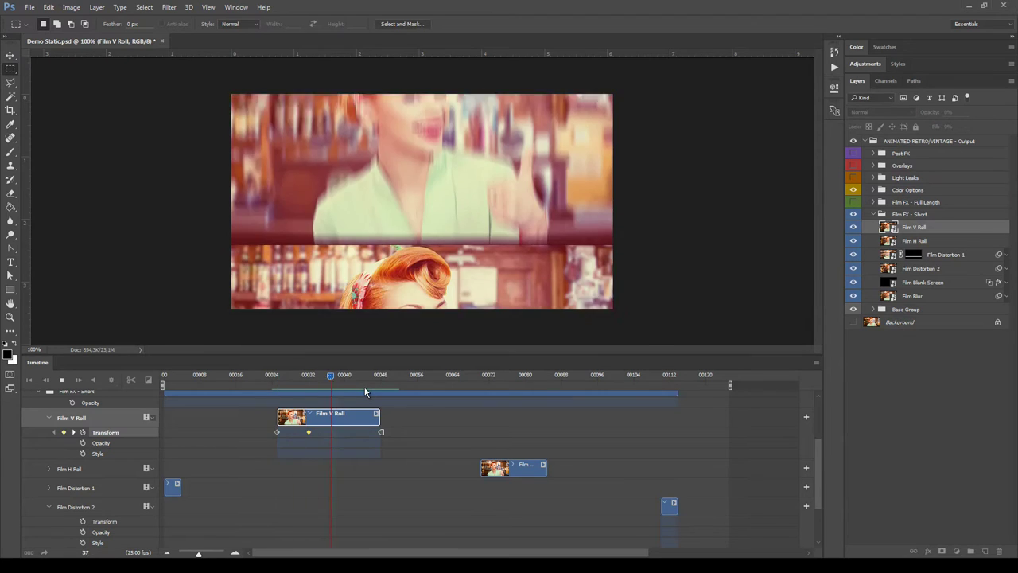
{"action": "key", "text": "space"}
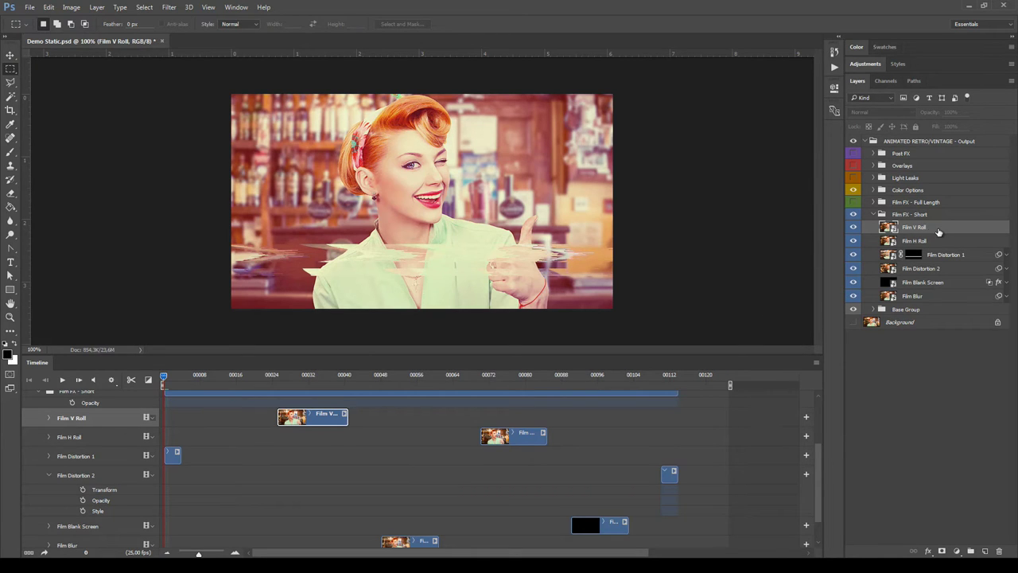
Step: Duplicate the Film V Roll layer and move the copy's clip to start at about frame 58
{"action": "right_click", "coordinate": [938, 228]}
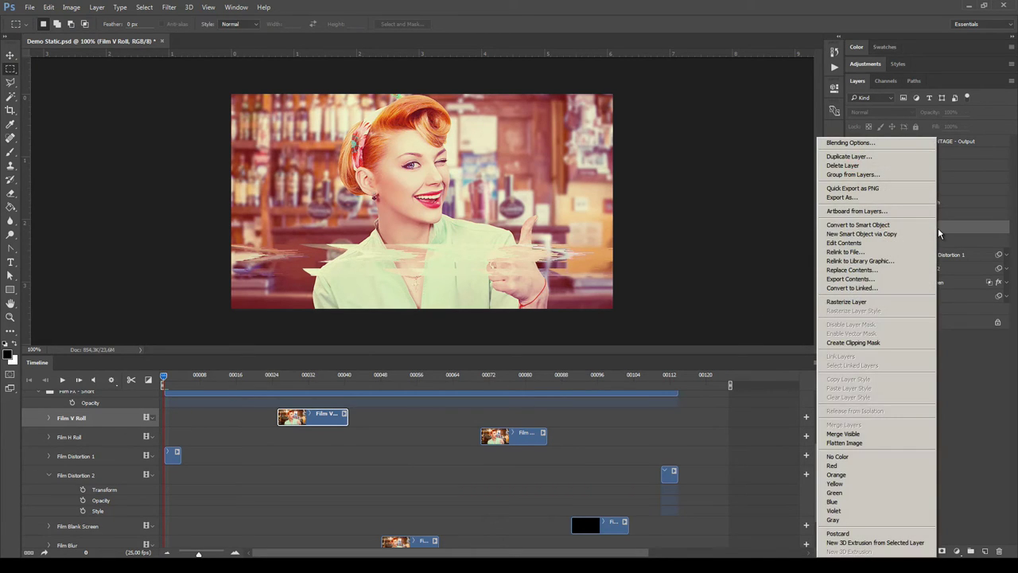
{"action": "left_click", "coordinate": [897, 160]}
{"action": "left_click", "coordinate": [600, 171]}
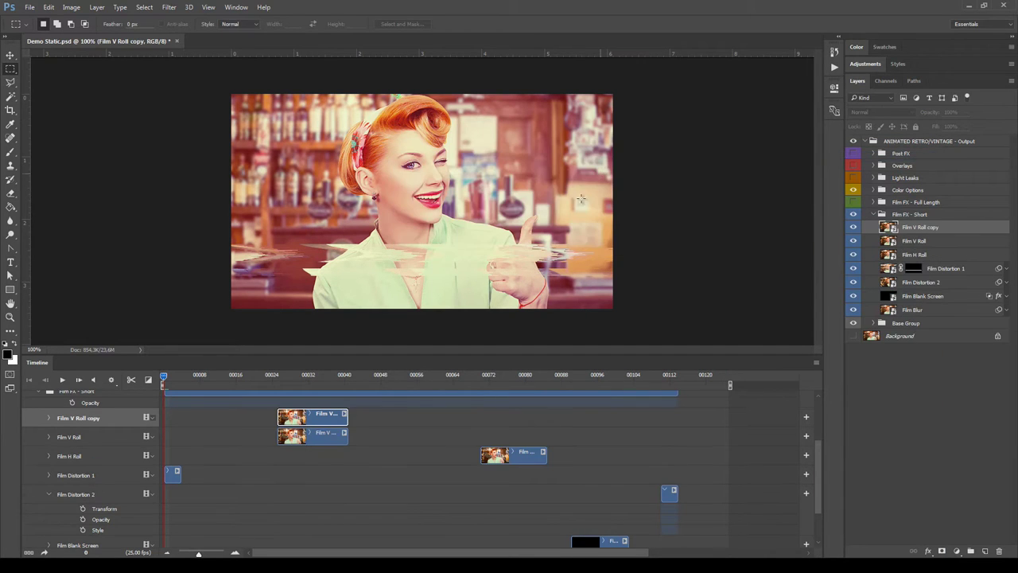
{"action": "left_click_drag", "start_coordinate": [317, 423], "coordinate": [466, 425]}
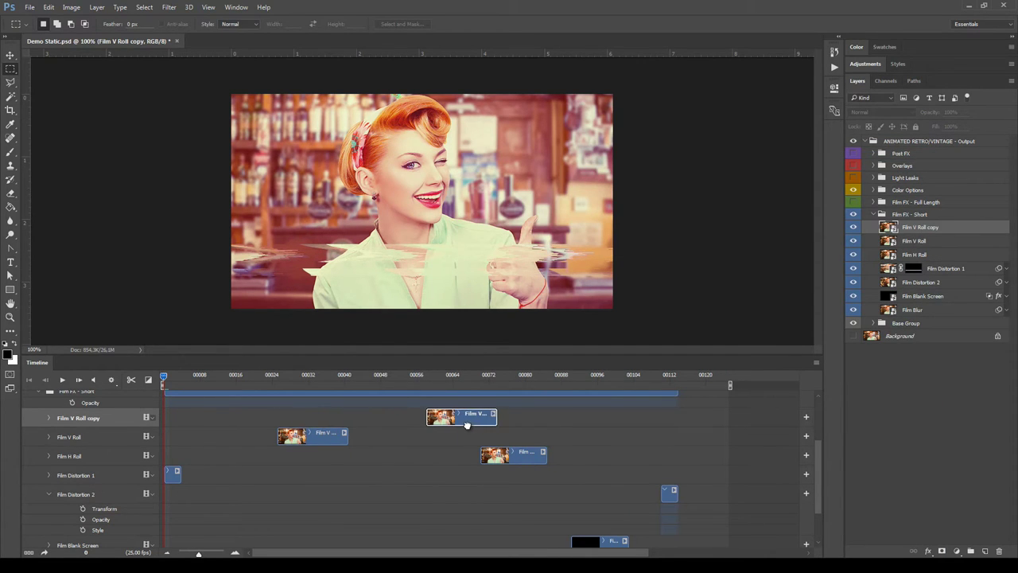
{"action": "left_click_drag", "start_coordinate": [164, 378], "coordinate": [285, 377]}
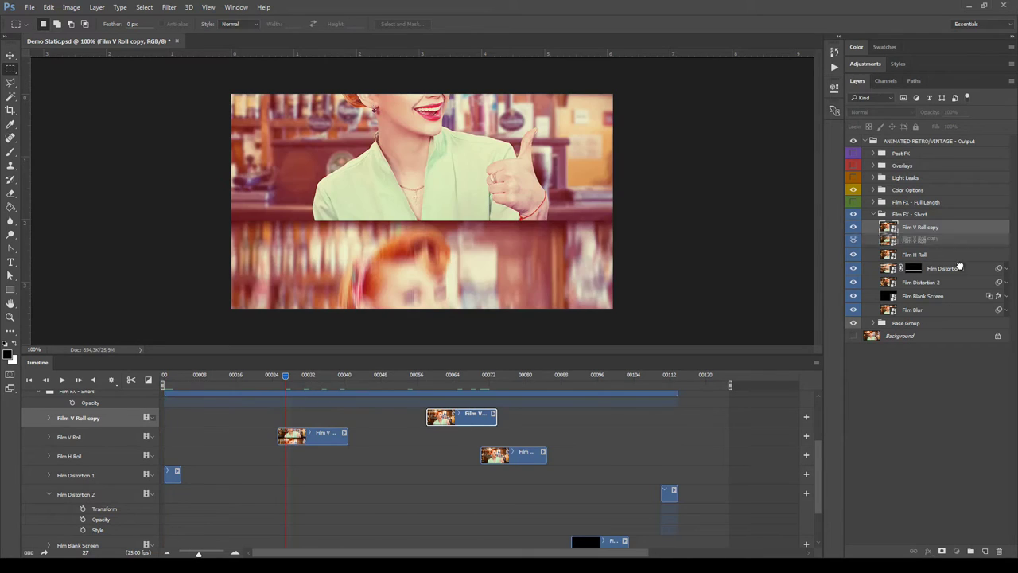
Step: Delete the Film V Roll copy and select the original Film V Roll layer
{"action": "left_click", "coordinate": [1000, 551]}
{"action": "left_click", "coordinate": [927, 240]}
{"action": "left_click", "coordinate": [927, 229]}
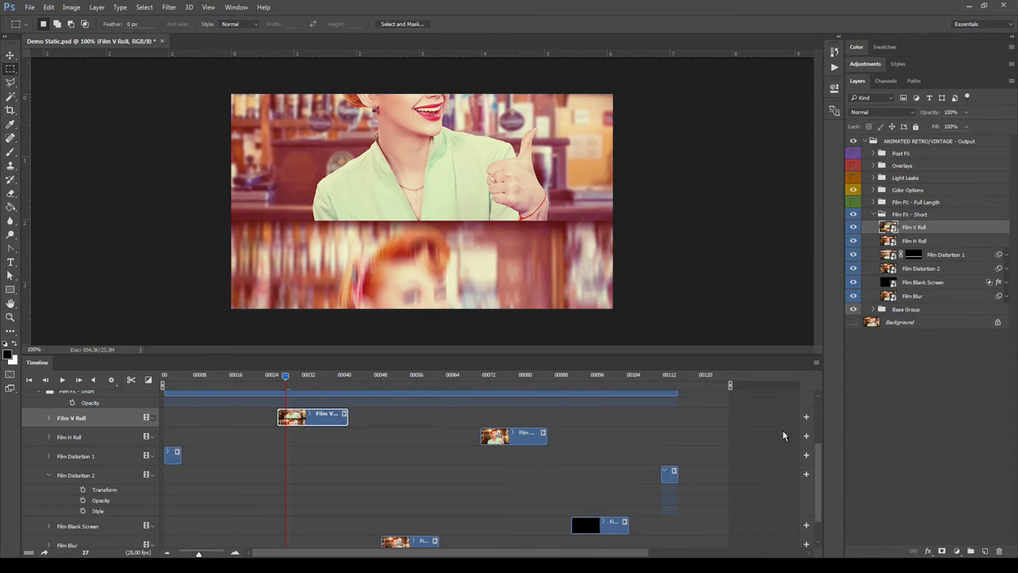
Step: Scrub through the Film V Roll clip to frame 33 and look over the Film FX - Short clips in the timeline
{"action": "left_click_drag", "start_coordinate": [821, 459], "coordinate": [827, 467]}
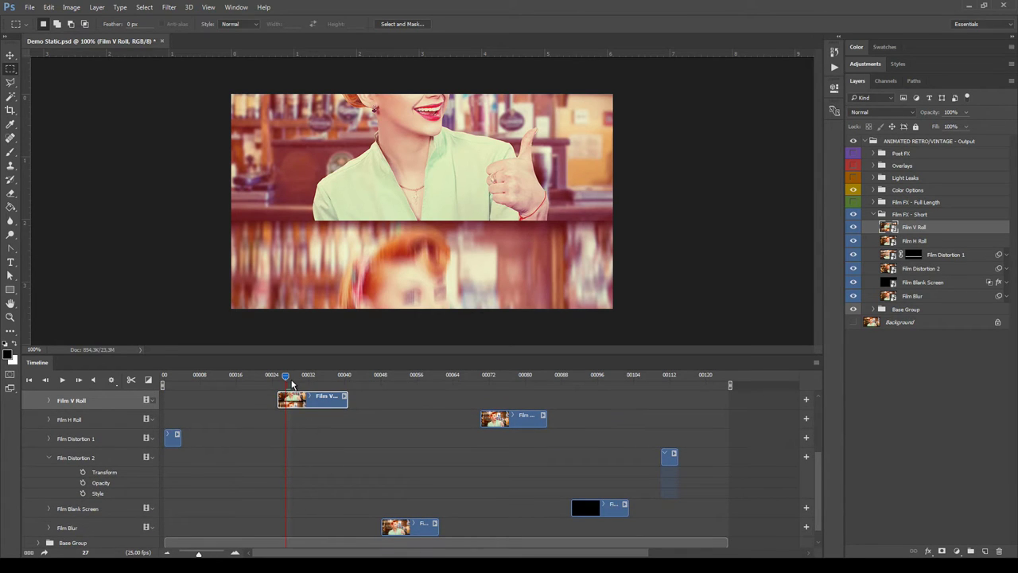
{"action": "left_click_drag", "start_coordinate": [287, 382], "coordinate": [313, 381]}
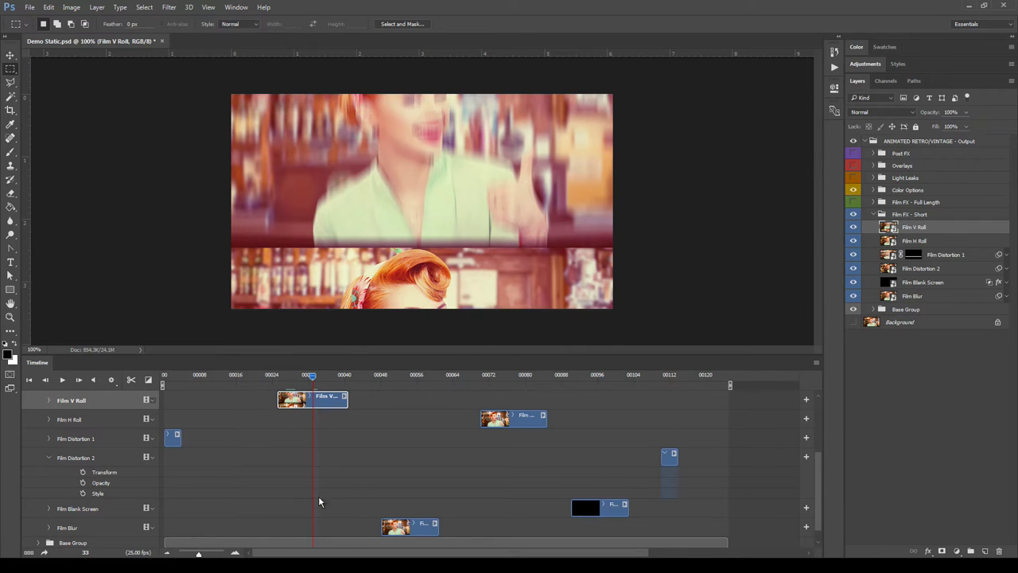
{"action": "scroll", "coordinate": [821, 469], "scroll_direction": "up", "scroll_amount": 2}
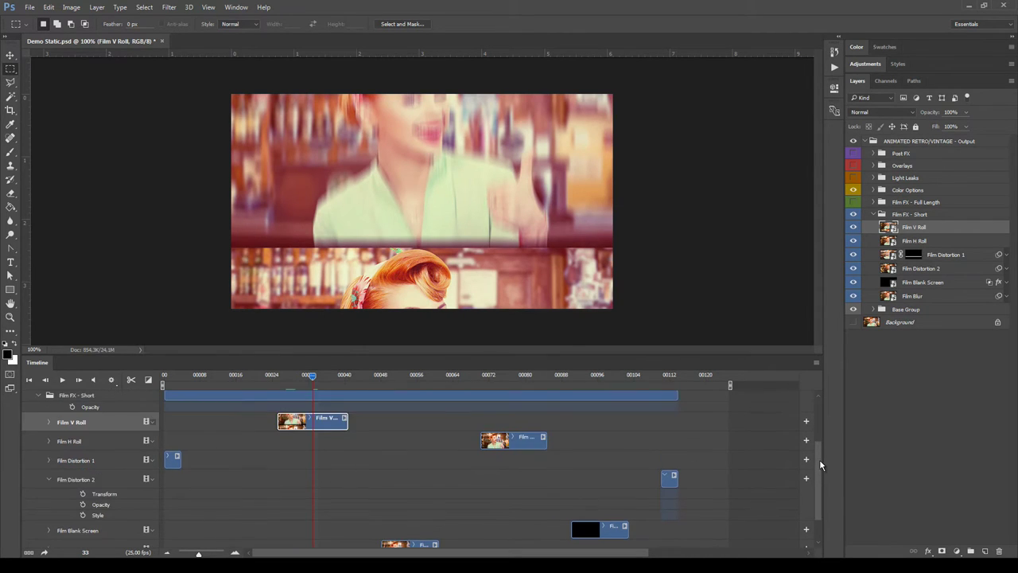
Step: Collapse the Film FX - Short group in the timeline and expand the Film FX - Full Length group there
{"action": "left_click", "coordinate": [41, 436]}
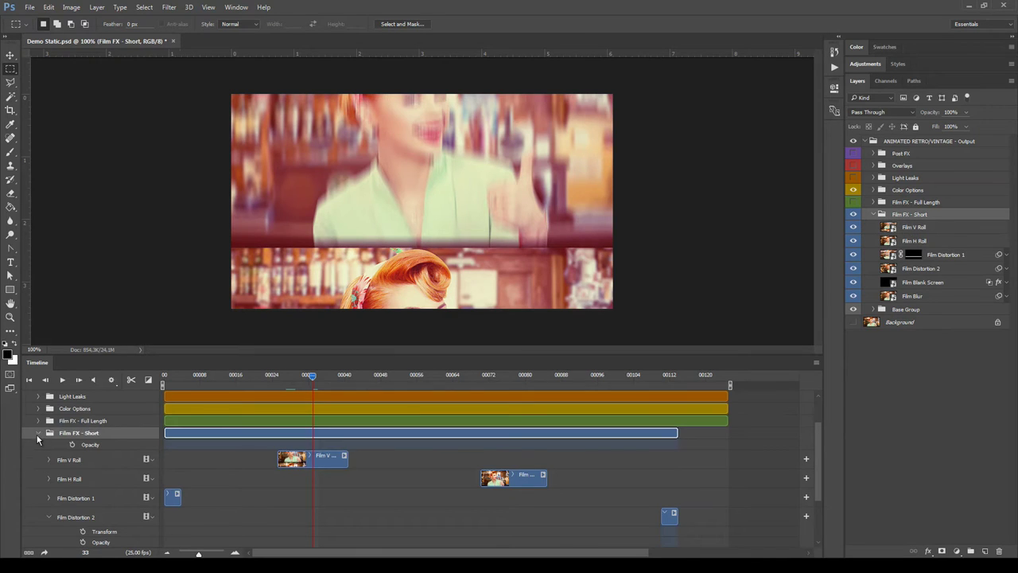
{"action": "left_click", "coordinate": [37, 435]}
{"action": "left_click", "coordinate": [37, 470]}
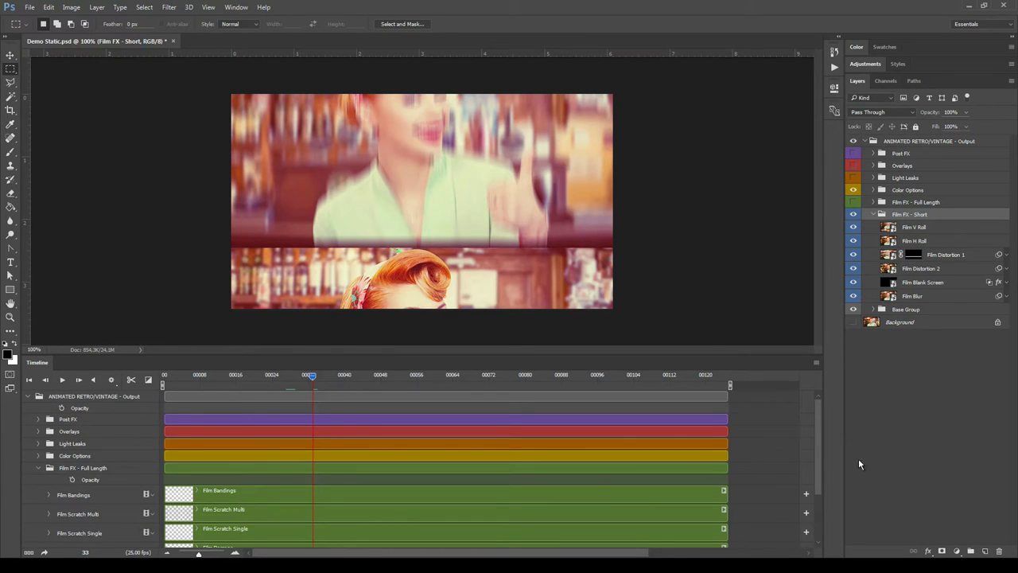
{"action": "left_click_drag", "start_coordinate": [818, 440], "coordinate": [817, 471]}
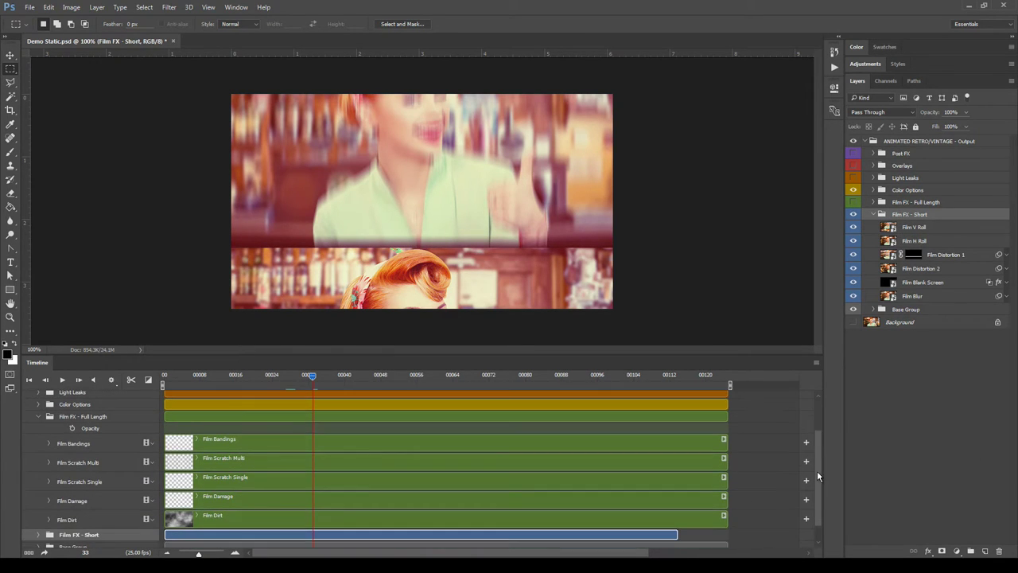
Step: Collapse Film FX - Short in the layer stack, and make the Film FX - Full Length group visible and expanded
{"action": "left_click", "coordinate": [874, 214]}
{"action": "left_click", "coordinate": [855, 203]}
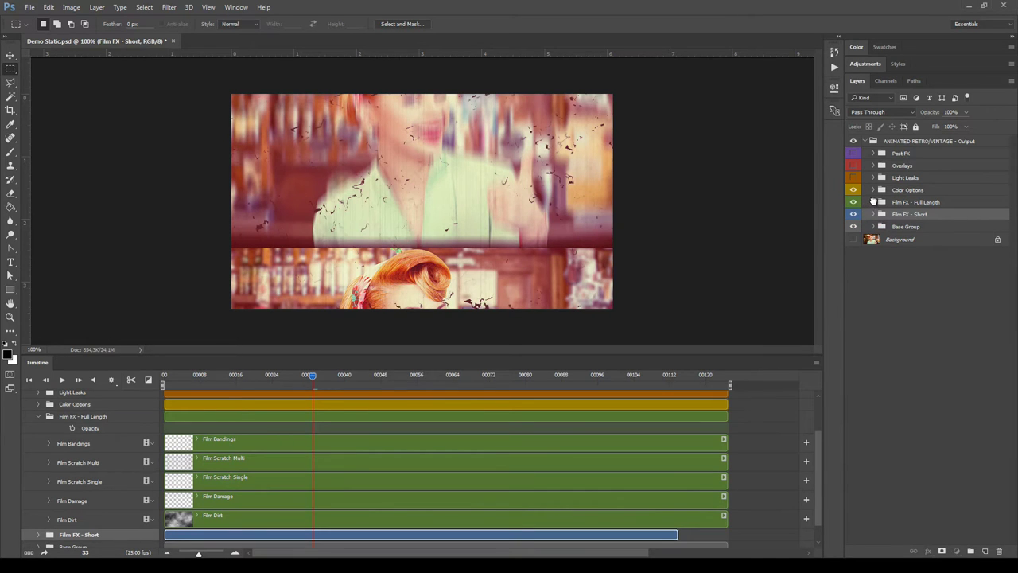
{"action": "left_click", "coordinate": [874, 202]}
{"action": "scroll", "coordinate": [421, 516], "scroll_direction": "down", "scroll_amount": 1}
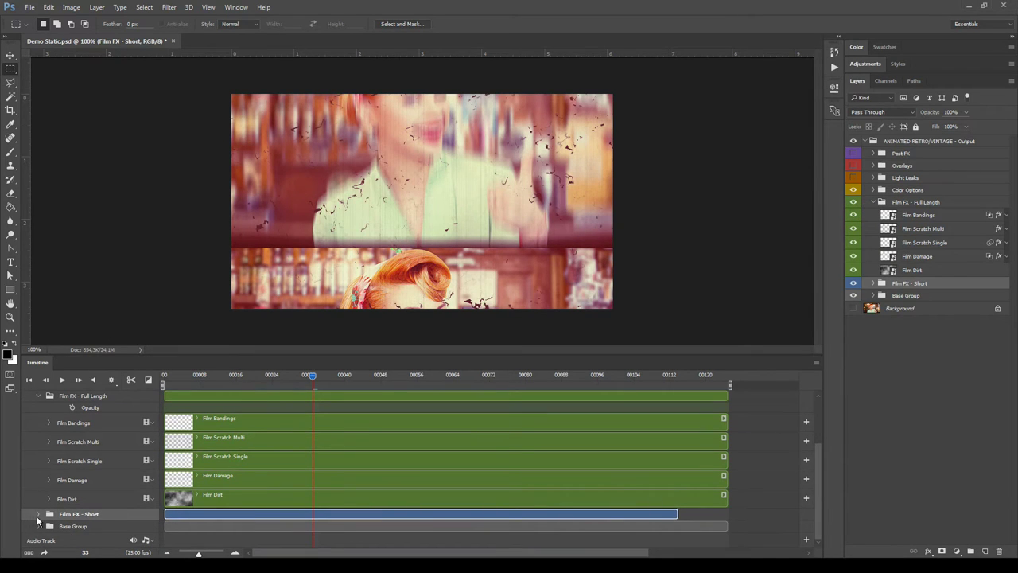
Step: Compare the lengths of the Film FX - Short clips with the Film FX - Full Length clips in the timeline
{"action": "left_click", "coordinate": [39, 515]}
{"action": "left_click_drag", "start_coordinate": [819, 457], "coordinate": [820, 495]}
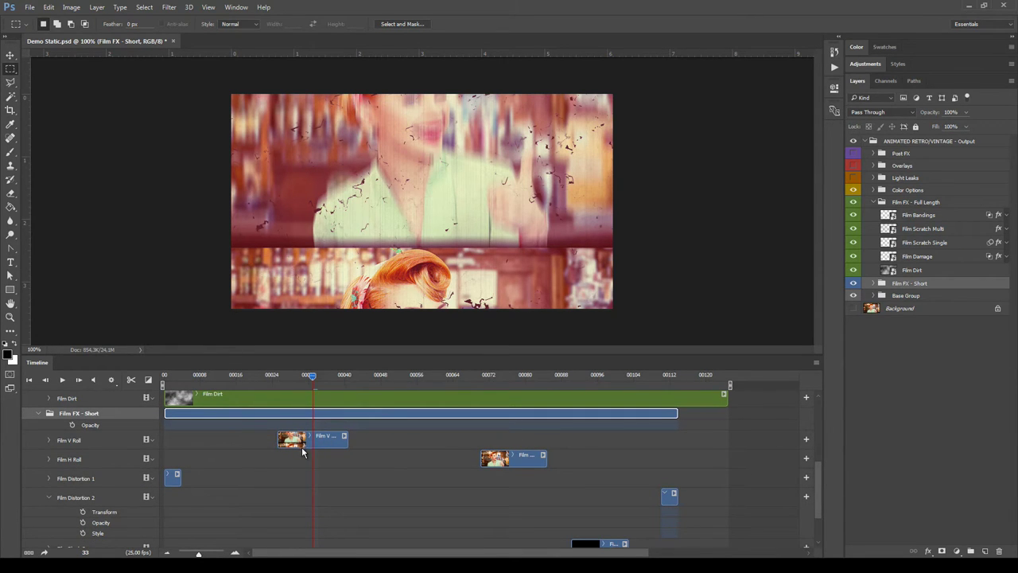
{"action": "left_click", "coordinate": [38, 414]}
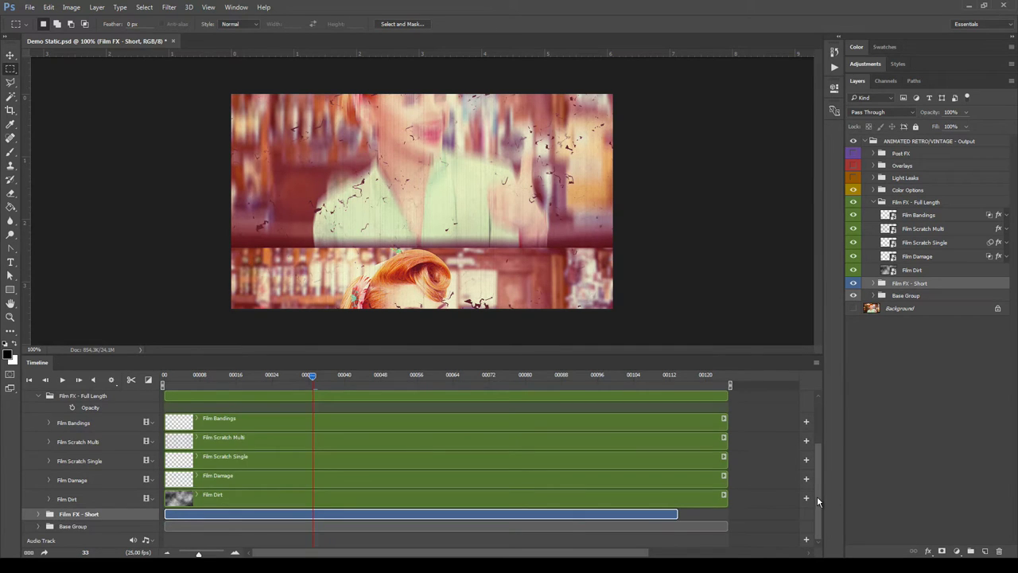
Step: Hide every Film FX - Full Length layer except Film Dirt, and hide the Film FX - Short group
{"action": "scroll", "coordinate": [817, 496], "scroll_direction": "up", "scroll_amount": 2}
{"action": "left_click", "coordinate": [915, 202]}
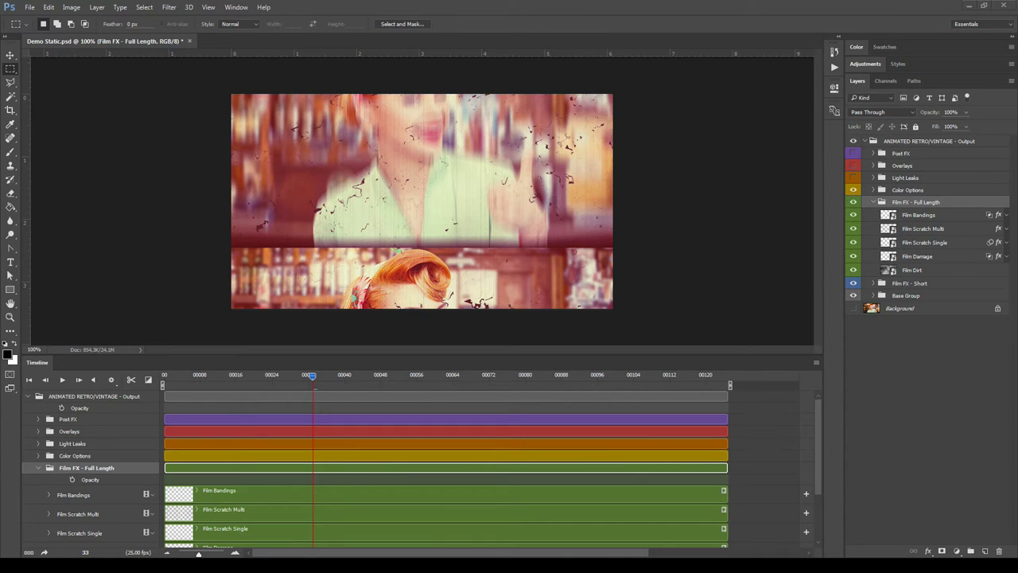
{"action": "left_click_drag", "start_coordinate": [853, 214], "coordinate": [854, 256]}
{"action": "left_click", "coordinate": [915, 270]}
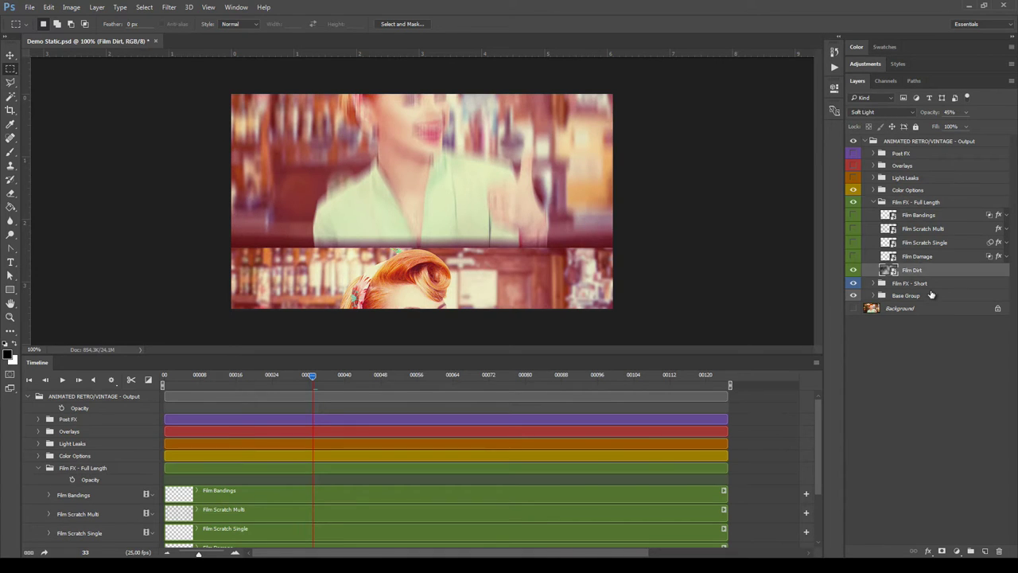
{"action": "left_click", "coordinate": [911, 283]}
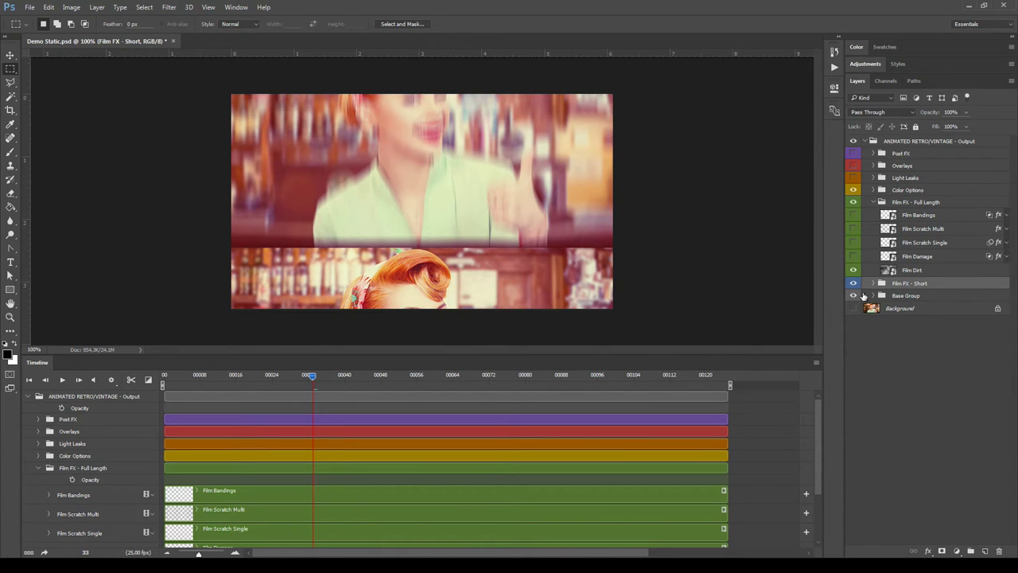
{"action": "left_click", "coordinate": [854, 286]}
Step: Set the Film Dirt layer's opacity to 100% and play the animation to preview the effect
{"action": "left_click", "coordinate": [934, 272]}
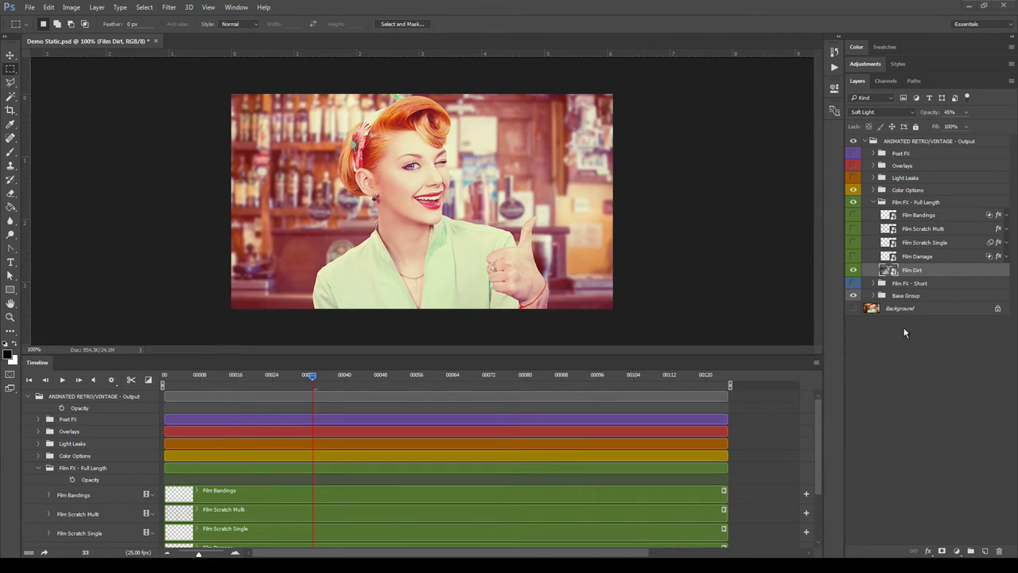
{"action": "left_click", "coordinate": [965, 113]}
{"action": "left_click_drag", "start_coordinate": [968, 125], "coordinate": [1007, 133]}
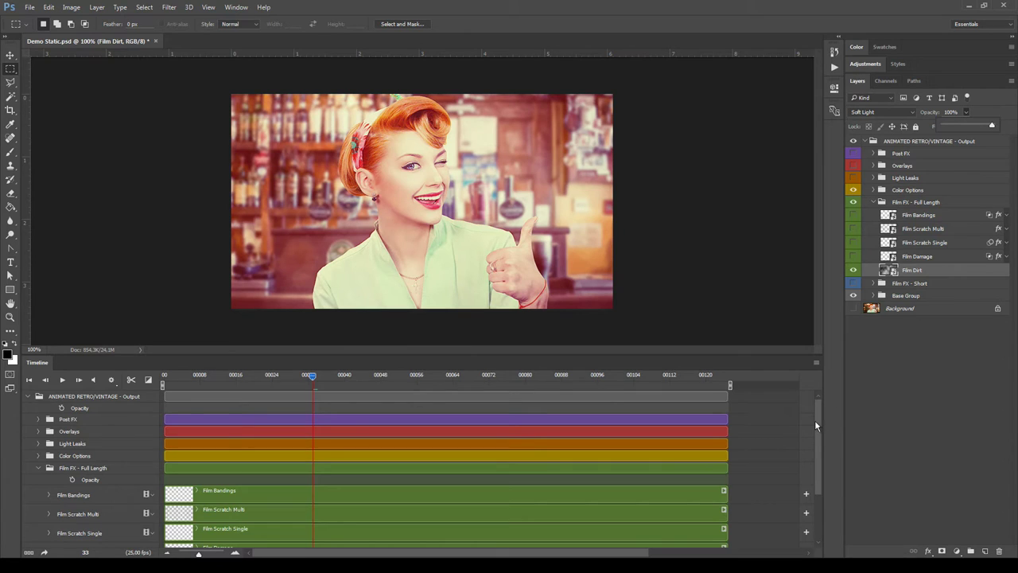
{"action": "left_click_drag", "start_coordinate": [815, 426], "coordinate": [821, 451]}
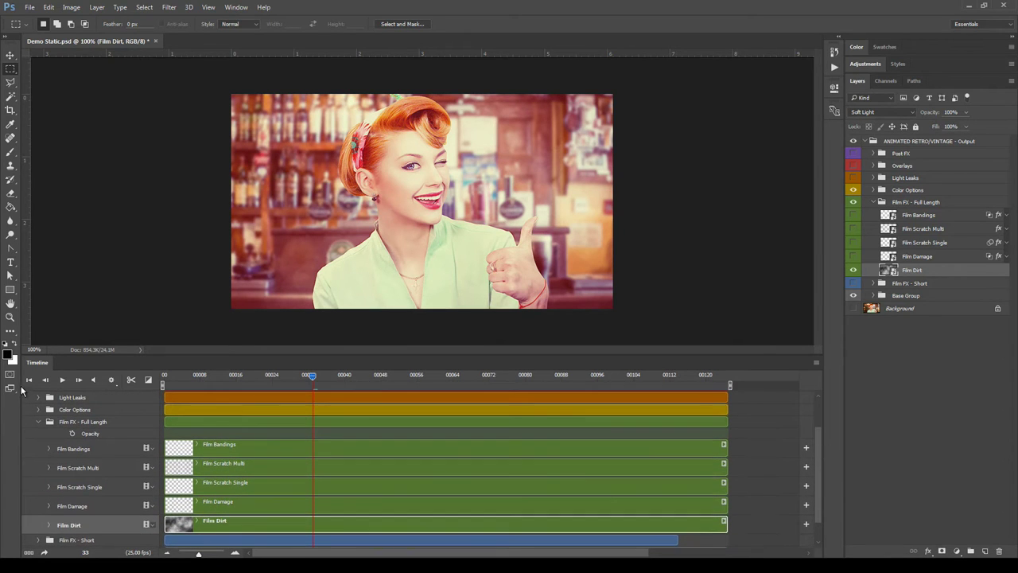
{"action": "left_click", "coordinate": [63, 380]}
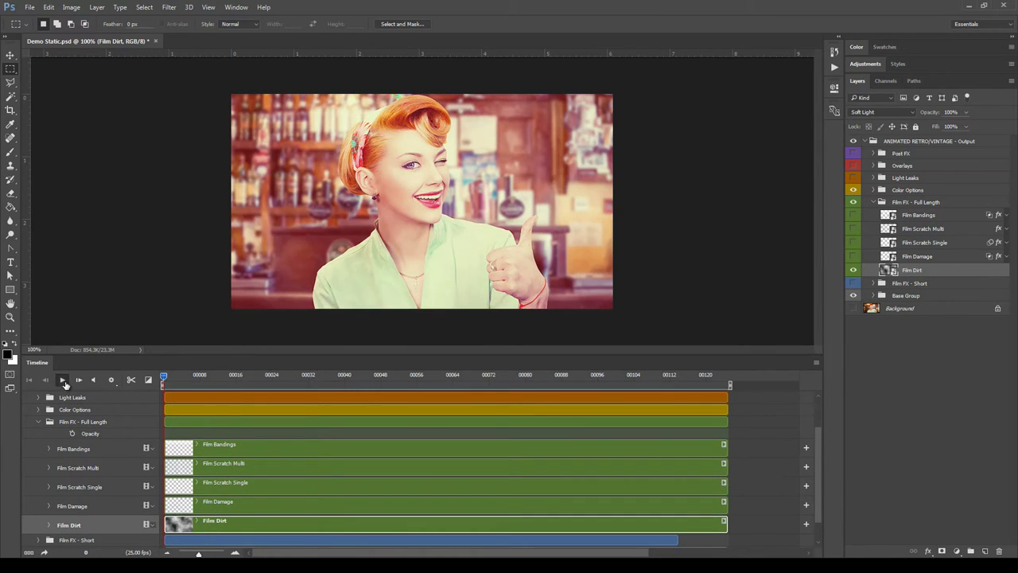
Step: Preview the Film Dirt animation, stop playback, and set the layer's opacity to 45%
{"action": "left_click", "coordinate": [64, 382]}
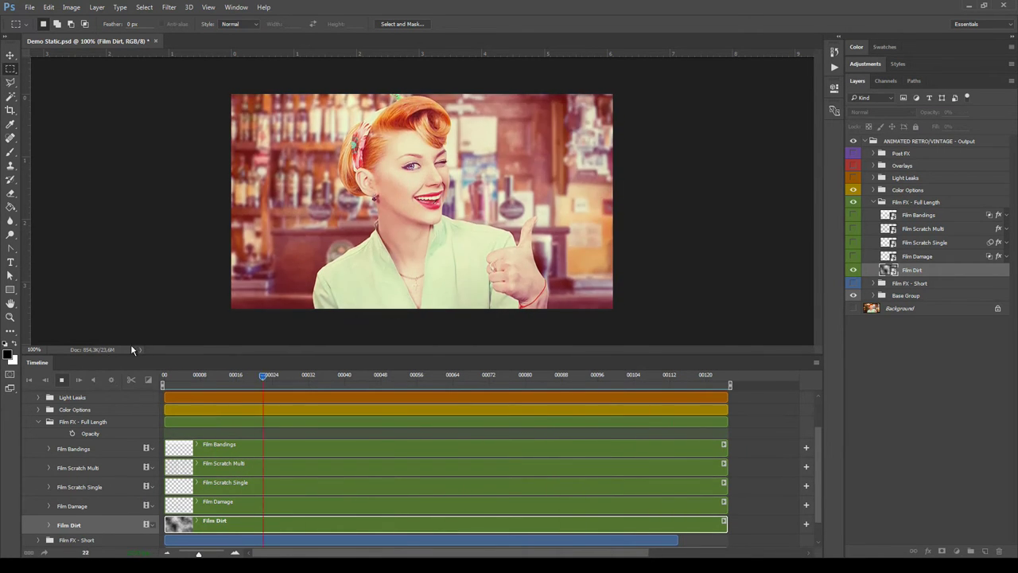
{"action": "left_click", "coordinate": [62, 379]}
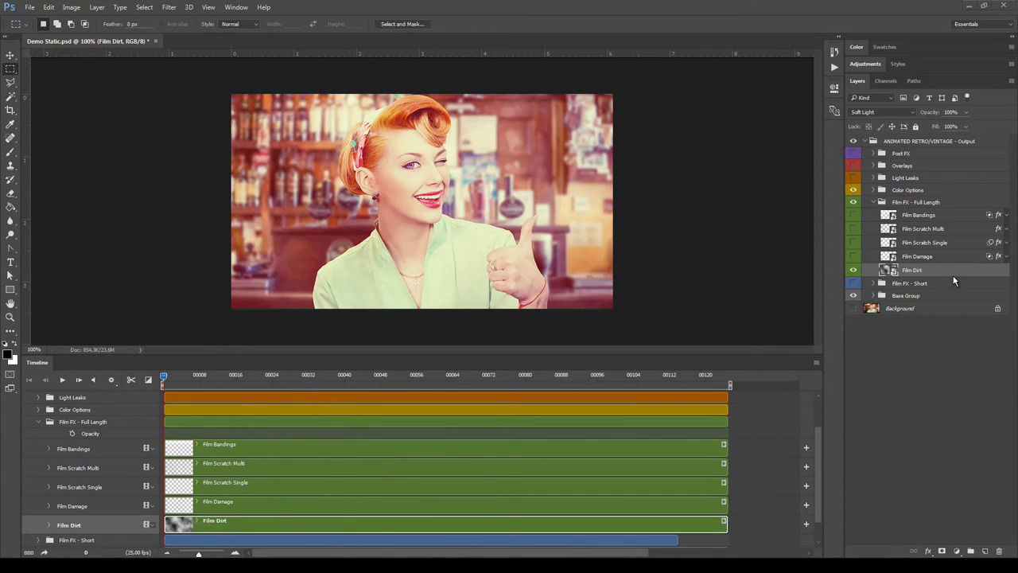
{"action": "left_click", "coordinate": [953, 113]}
{"action": "type", "text": "45"}
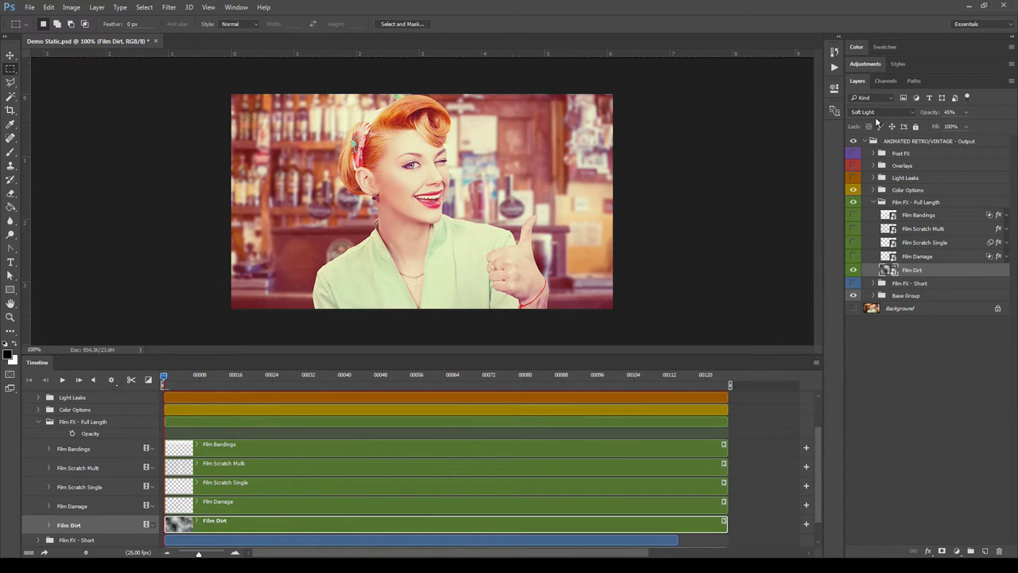
Step: Show the Film Damage layer, expand its effects, preview the animation, and move the playhead to frame 26
{"action": "left_click", "coordinate": [947, 256]}
{"action": "left_click", "coordinate": [853, 256]}
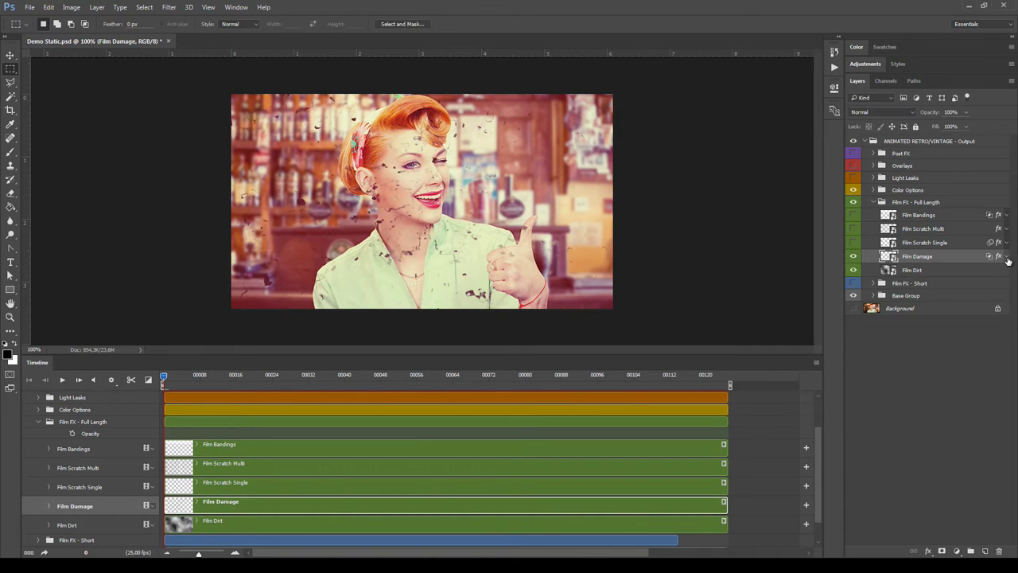
{"action": "left_click", "coordinate": [1007, 256]}
{"action": "left_click", "coordinate": [62, 379]}
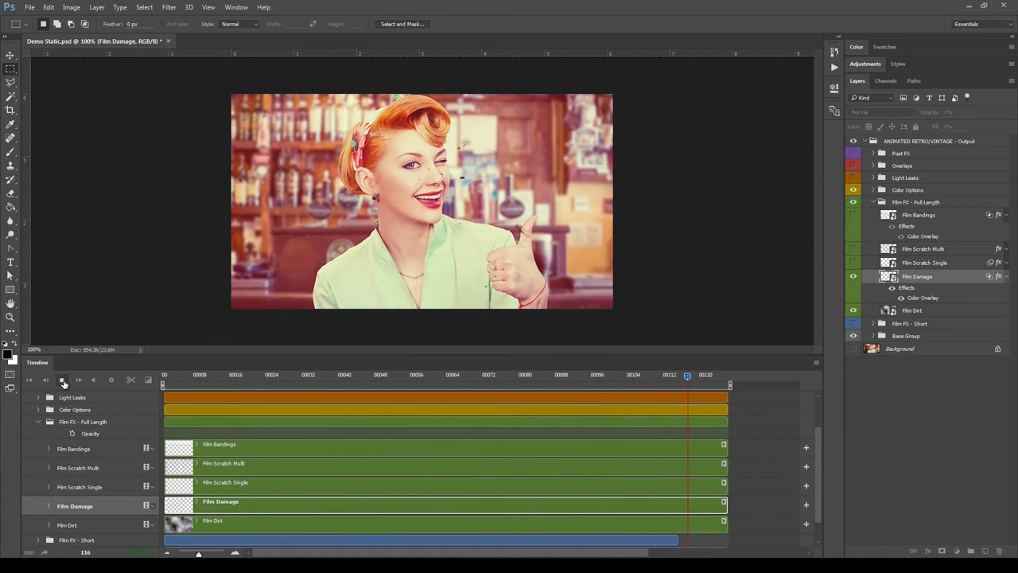
{"action": "left_click", "coordinate": [62, 379]}
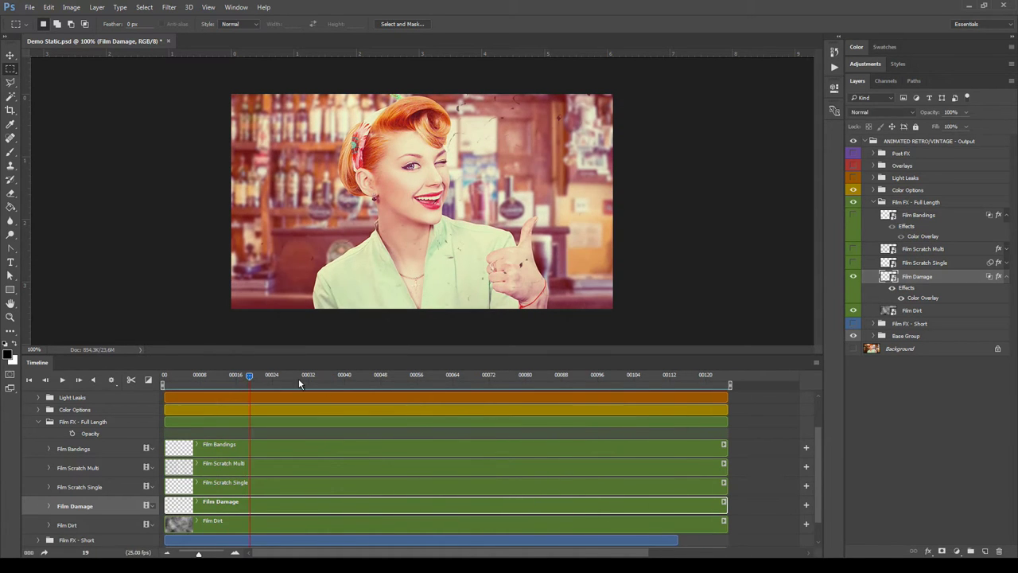
{"action": "left_click_drag", "start_coordinate": [252, 375], "coordinate": [280, 381]}
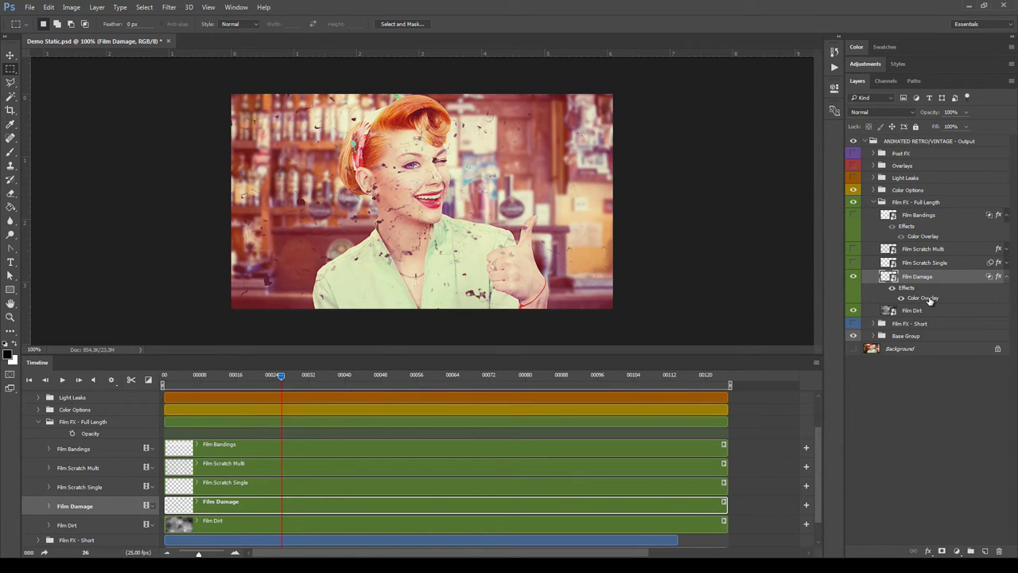
Step: Change the Color Overlay effect of the Film Damage layer to white
{"action": "key", "text": "h"}
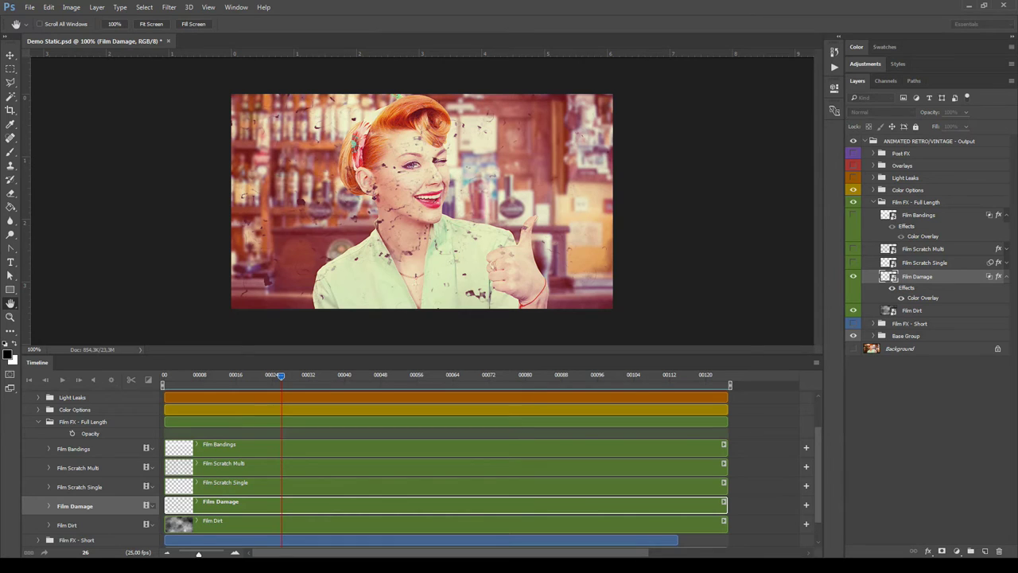
{"action": "double_click", "coordinate": [923, 297]}
{"action": "left_click", "coordinate": [573, 232]}
{"action": "left_click_drag", "start_coordinate": [225, 272], "coordinate": [229, 227]}
{"action": "left_click", "coordinate": [319, 221]}
{"action": "left_click_drag", "start_coordinate": [618, 201], "coordinate": [585, 319]}
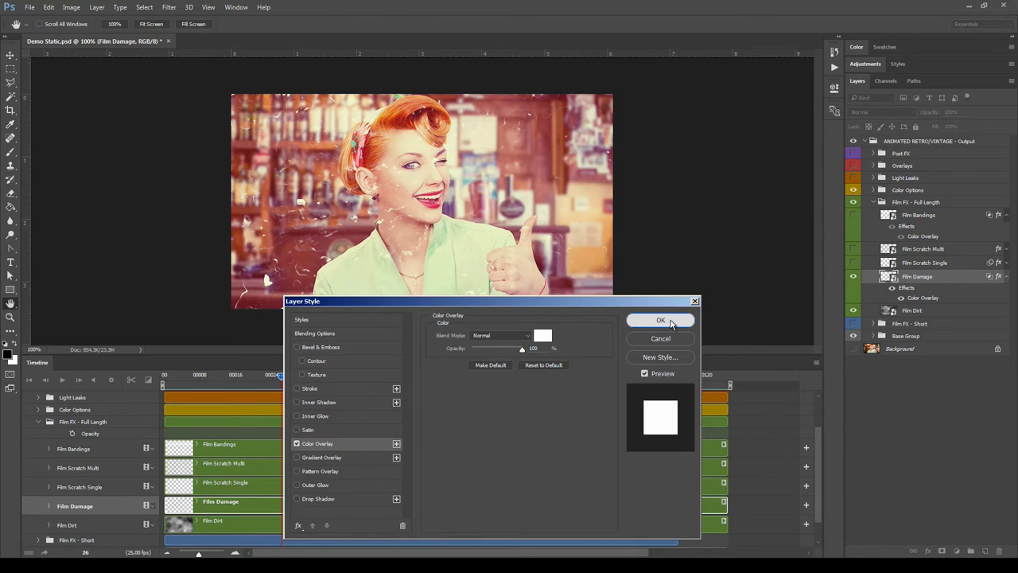
{"action": "left_click", "coordinate": [670, 322]}
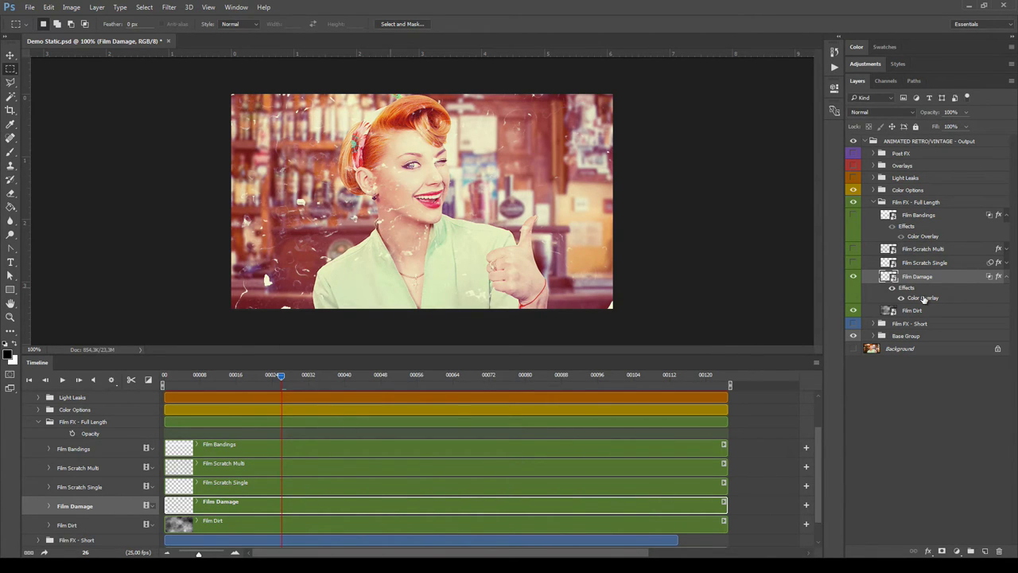
Step: Set the Film Damage layer's Color Overlay colour back to black
{"action": "double_click", "coordinate": [923, 298]}
{"action": "left_click", "coordinate": [542, 335]}
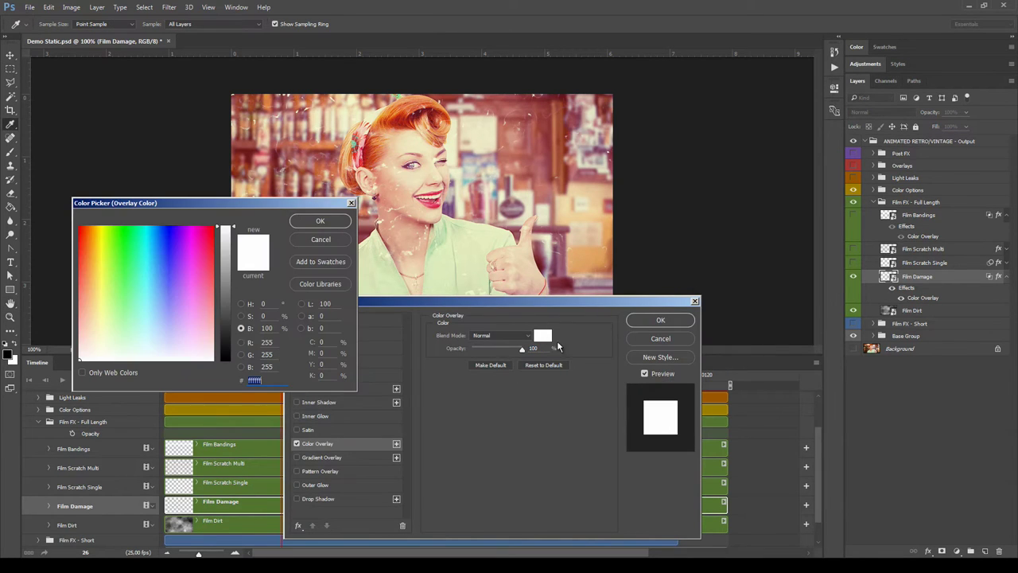
{"action": "left_click_drag", "start_coordinate": [228, 323], "coordinate": [228, 362]}
{"action": "left_click", "coordinate": [316, 222]}
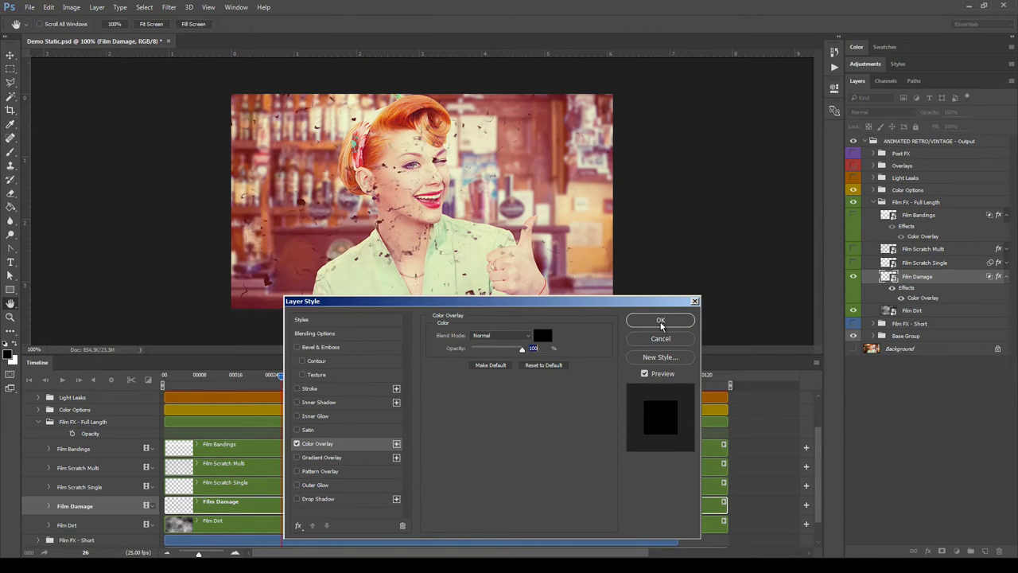
{"action": "left_click", "coordinate": [660, 320]}
Step: Collapse Film Damage's effects, show Film Scratch Single with its effects expanded, and preview the animation from the first frame
{"action": "left_click", "coordinate": [29, 381]}
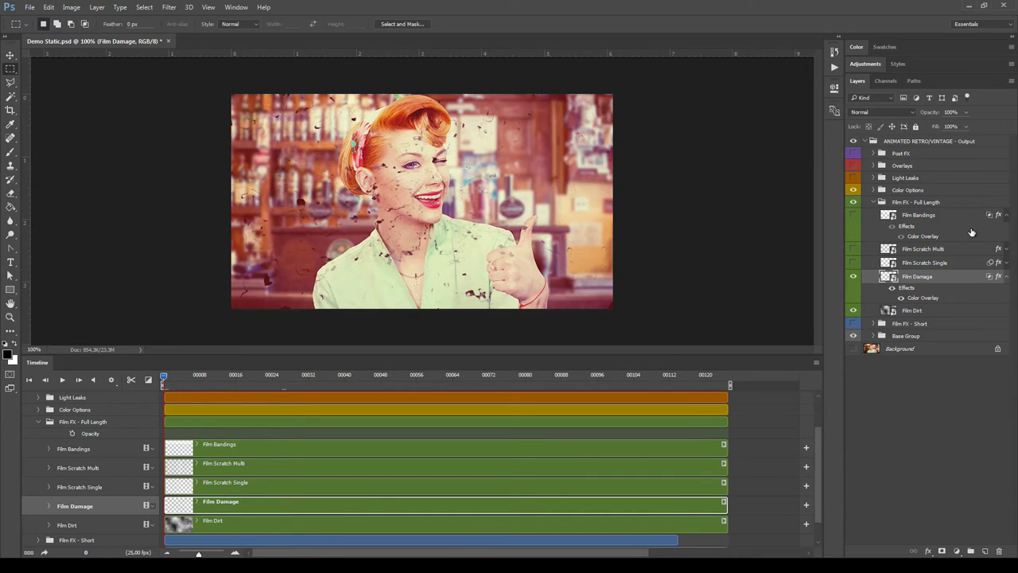
{"action": "left_click", "coordinate": [1007, 277]}
{"action": "left_click", "coordinate": [1008, 263]}
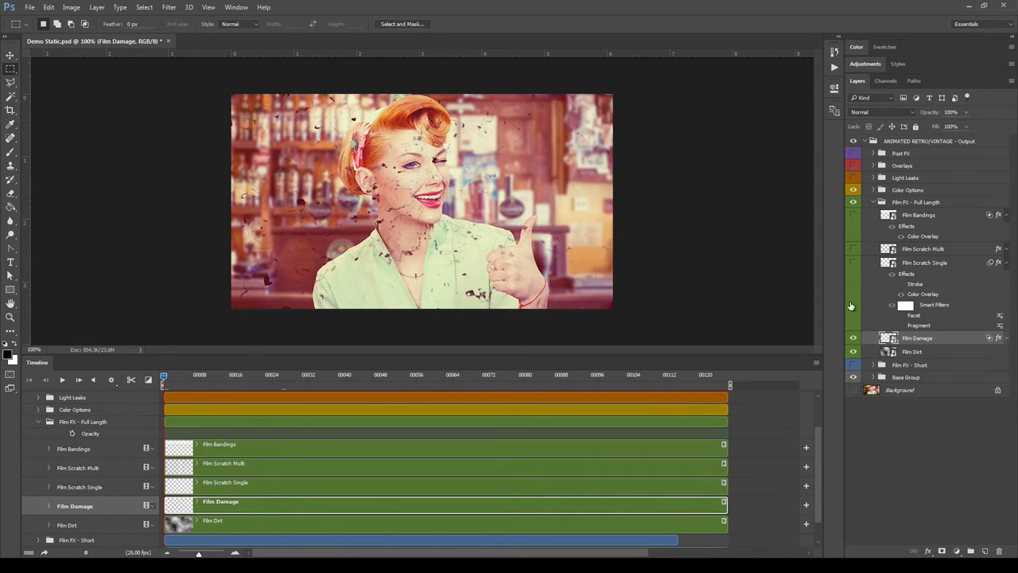
{"action": "left_click", "coordinate": [854, 264]}
{"action": "left_click", "coordinate": [64, 381]}
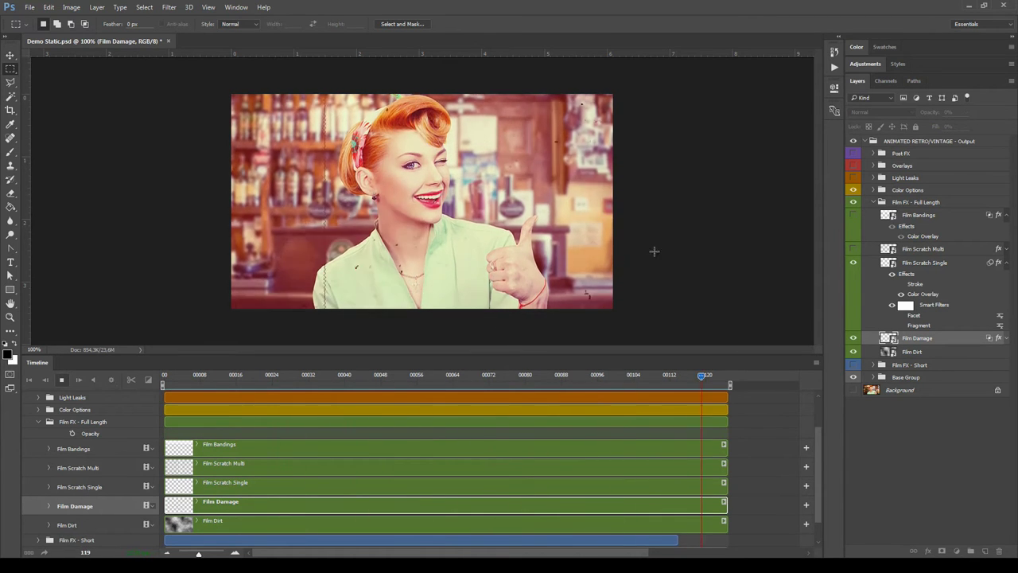
{"action": "key", "text": "space"}
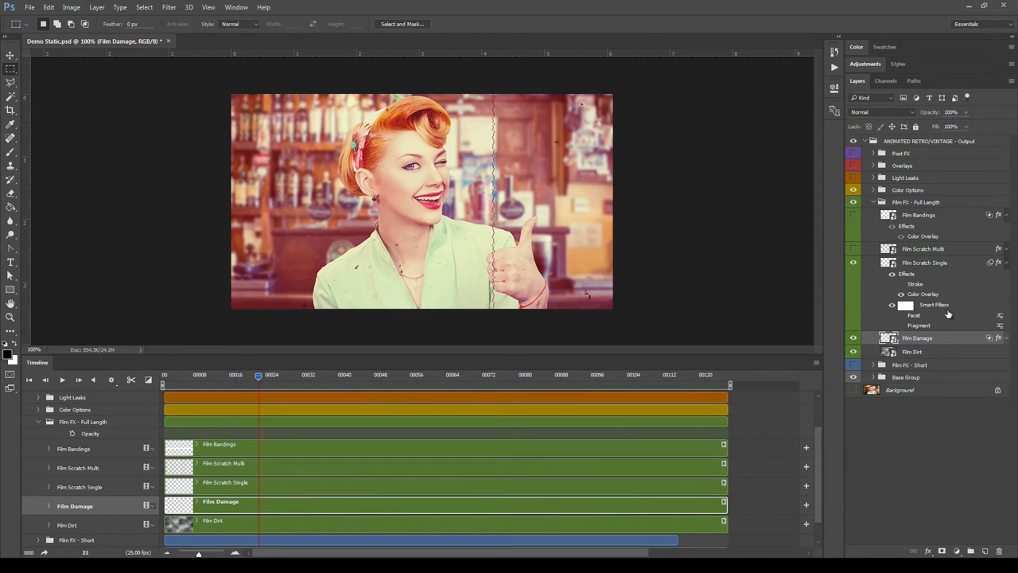
Step: Try the Stroke effect and the Facet and Fragment smart filters on Film Scratch Single, switching each on and off
{"action": "left_click", "coordinate": [902, 284]}
{"action": "left_click", "coordinate": [902, 284]}
{"action": "left_click", "coordinate": [902, 284]}
{"action": "left_click", "coordinate": [904, 317]}
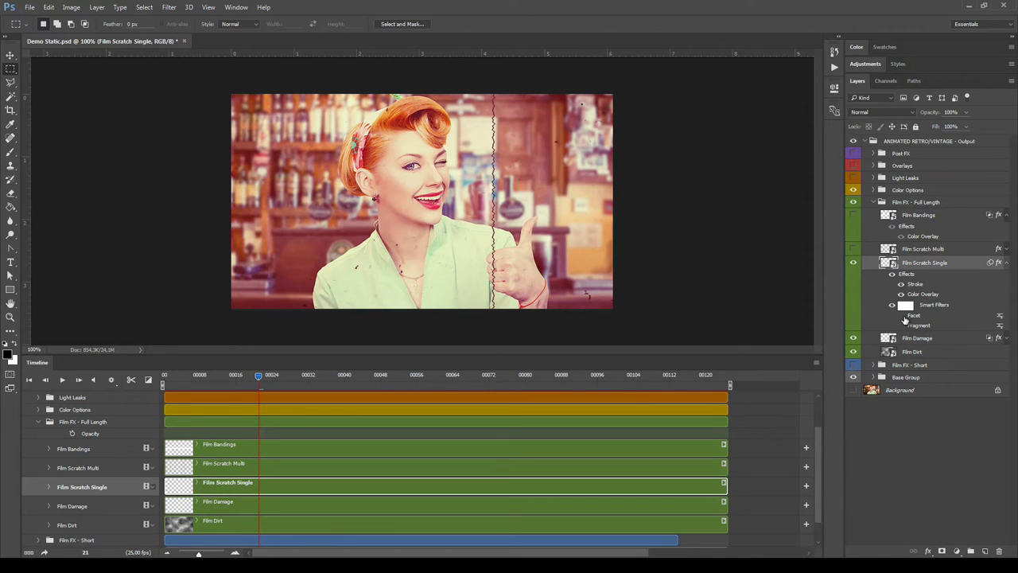
{"action": "left_click", "coordinate": [902, 317]}
{"action": "left_click", "coordinate": [903, 325]}
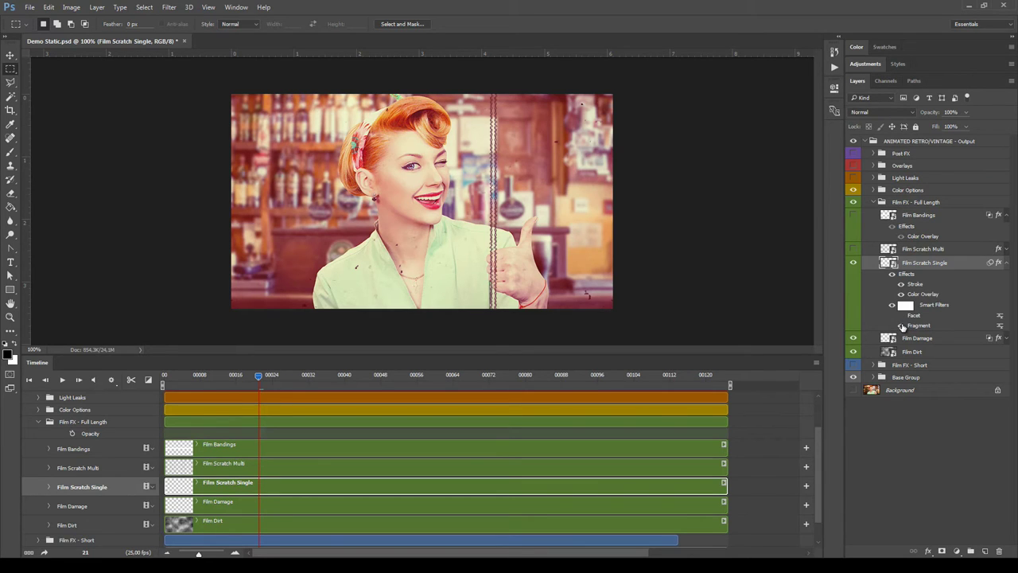
{"action": "left_click", "coordinate": [902, 325]}
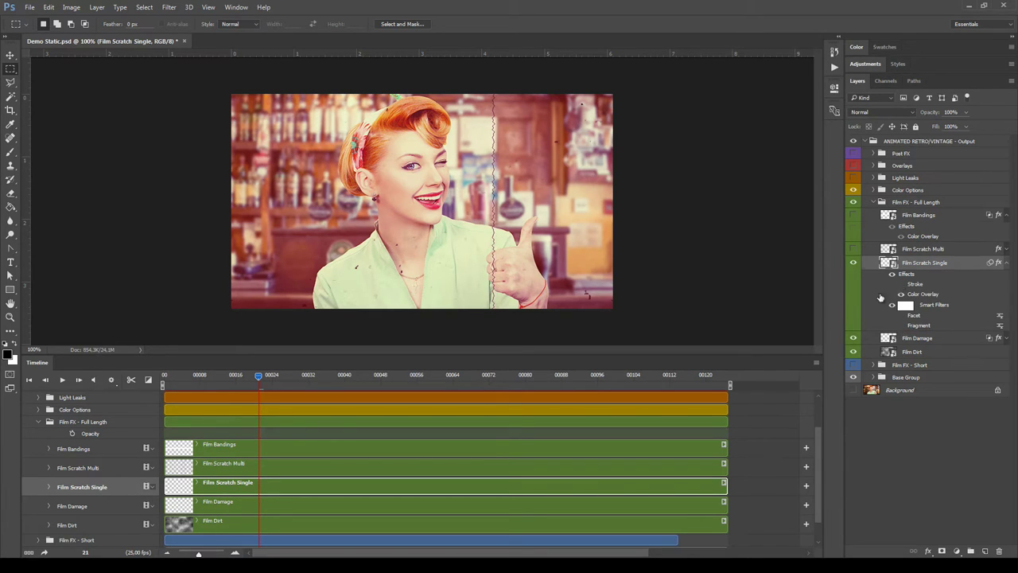
Step: Collapse the effects of Film Bandings and Film Scratch Single, and make the Film Scratch Multi layer visible and selected
{"action": "left_click", "coordinate": [1006, 215]}
{"action": "left_click", "coordinate": [1006, 243]}
{"action": "left_click", "coordinate": [854, 229]}
{"action": "left_click", "coordinate": [939, 230]}
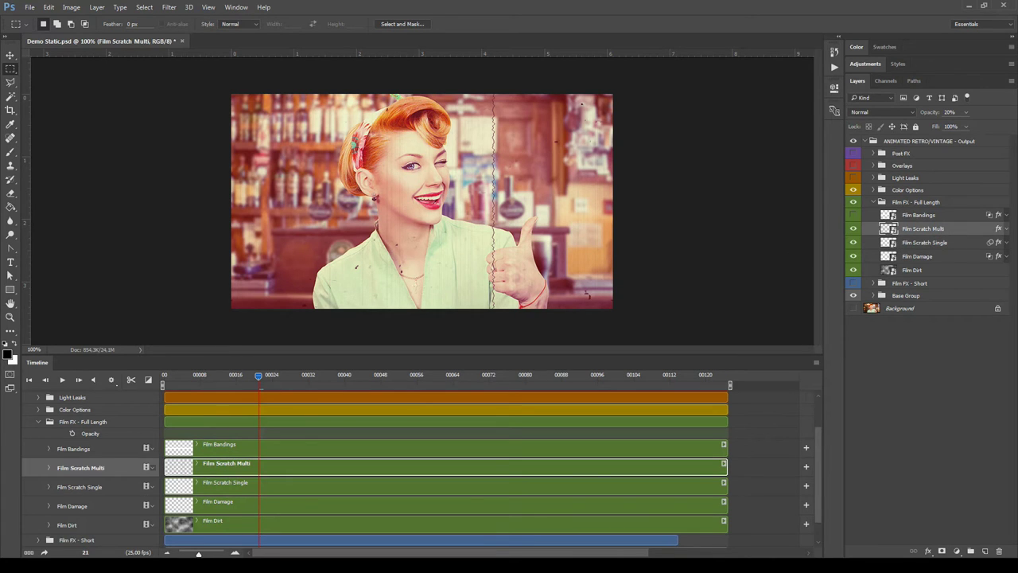
Step: Set the Film Scratch Multi layer's opacity to 45% and preview the animation from the first frame
{"action": "left_click", "coordinate": [28, 380]}
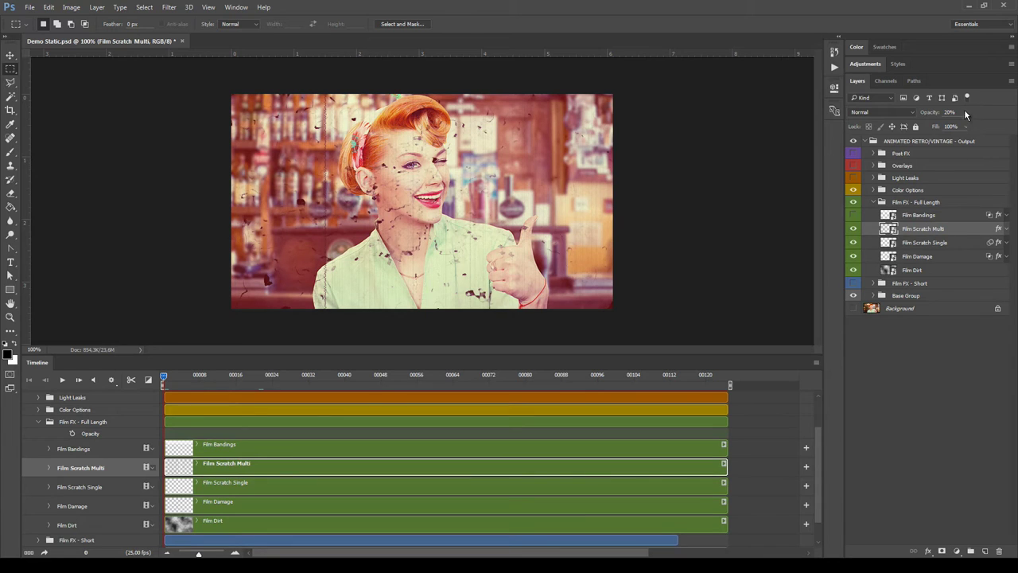
{"action": "type", "text": "45"}
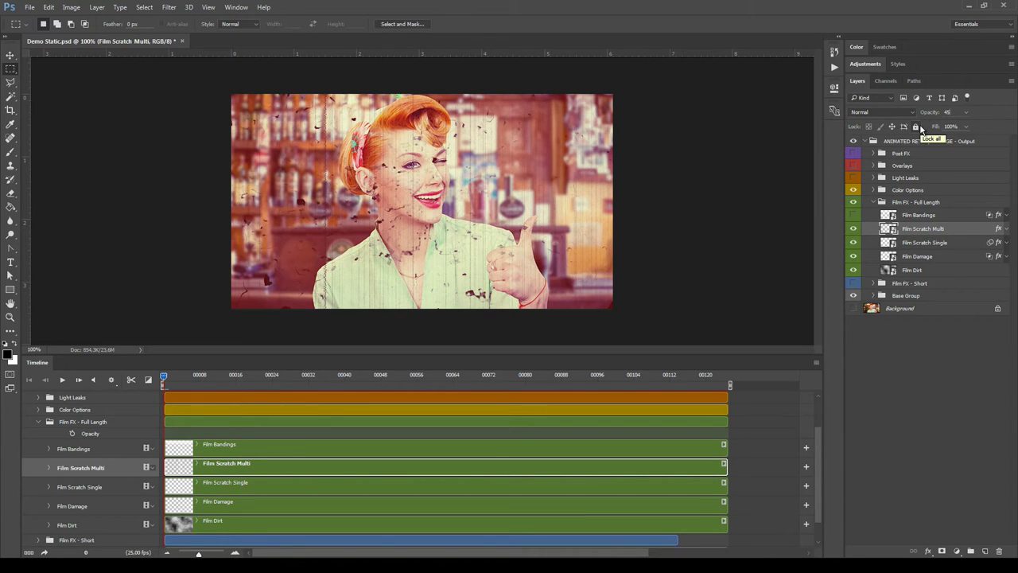
{"action": "key", "text": "space"}
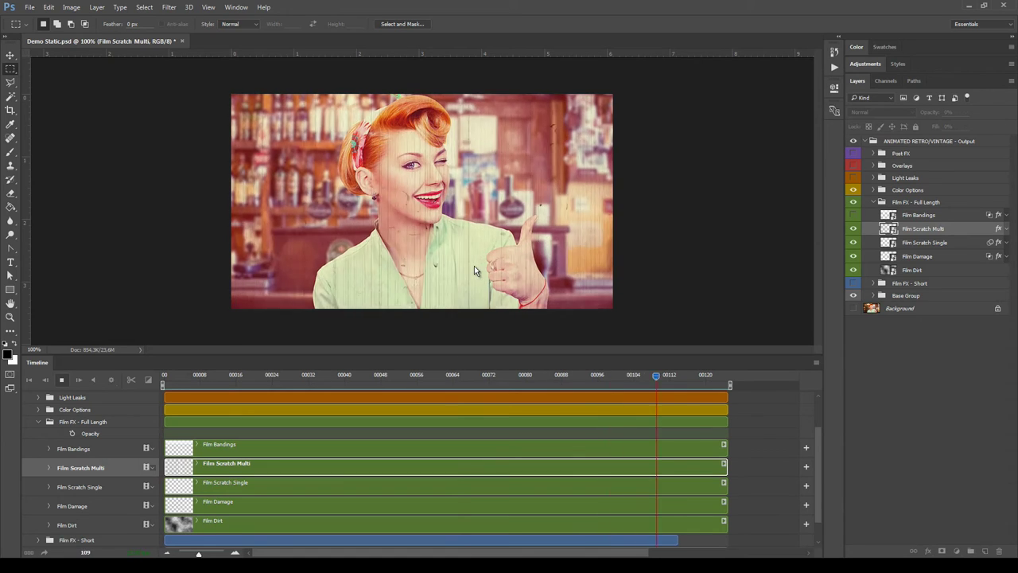
{"action": "key", "text": "space"}
{"action": "scroll", "coordinate": [353, 458], "scroll_direction": "up", "scroll_amount": 2}
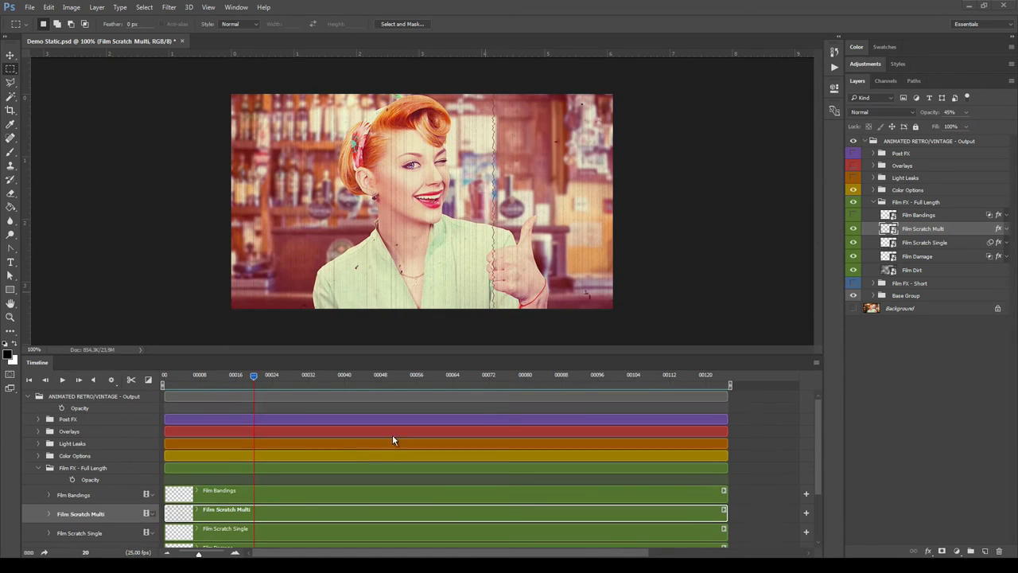
Step: Expand Film Scratch Multi's effects and try white as its Color Overlay colour
{"action": "left_click", "coordinate": [1006, 228]}
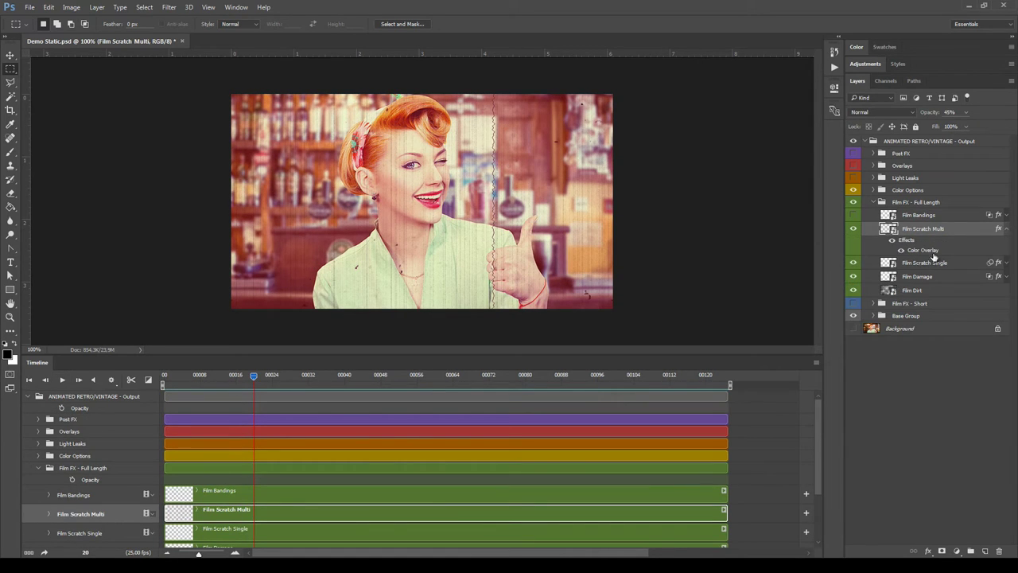
{"action": "double_click", "coordinate": [925, 250]}
{"action": "left_click", "coordinate": [542, 335]}
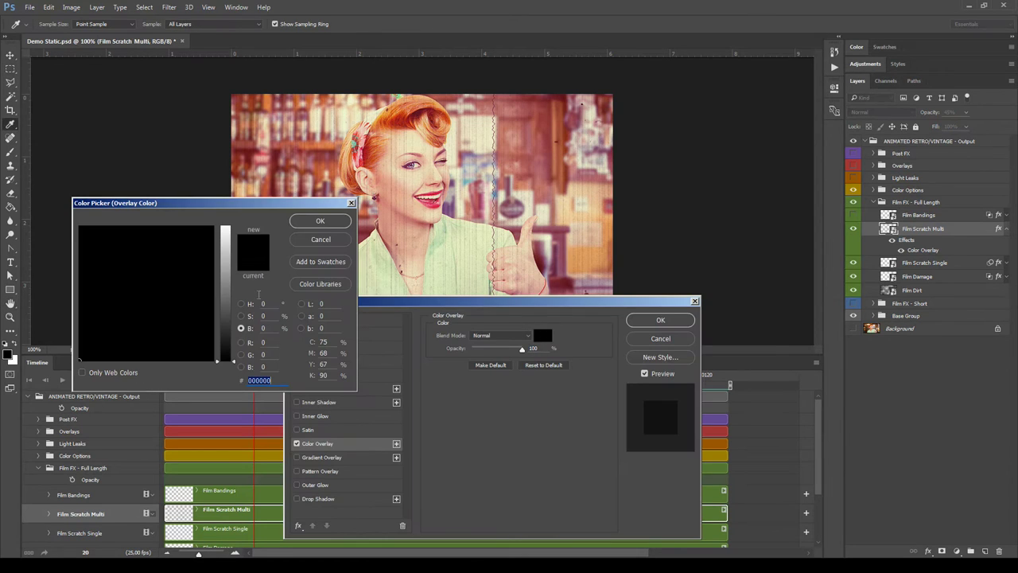
{"action": "left_click_drag", "start_coordinate": [227, 262], "coordinate": [226, 226]}
{"action": "left_click_drag", "start_coordinate": [358, 203], "coordinate": [455, 303]}
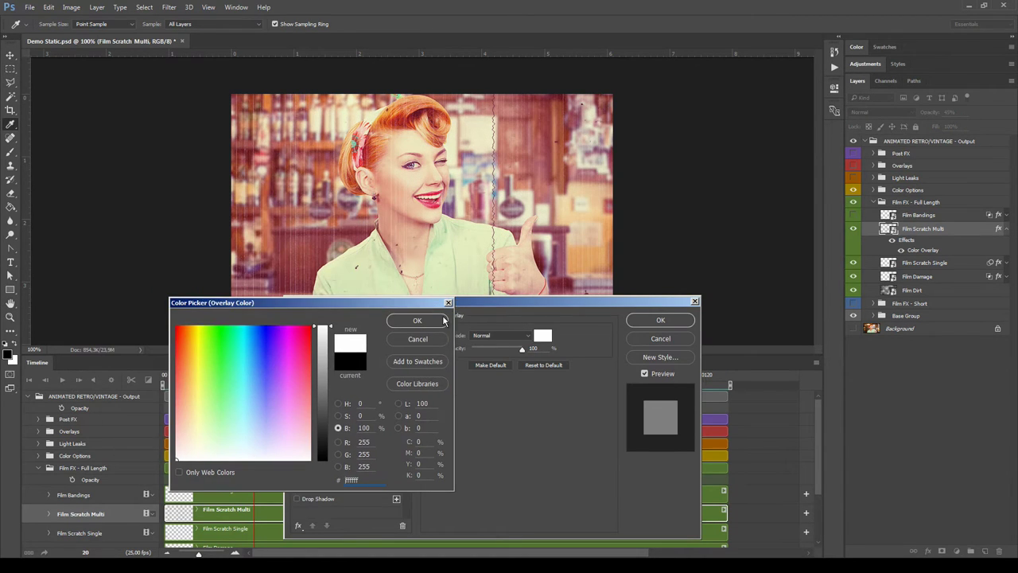
{"action": "key", "text": "Return"}
{"action": "left_click", "coordinate": [672, 321]}
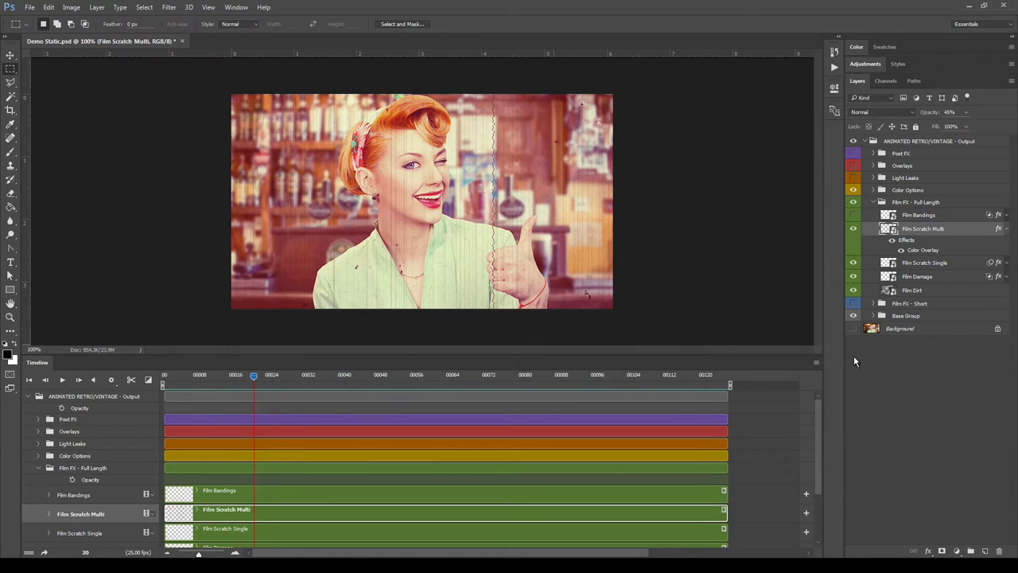
Step: Open the Film Scratch Multi smart object, examine the Transform keyframes of Scratch Multi 125 f, and close it
{"action": "double_click", "coordinate": [888, 230]}
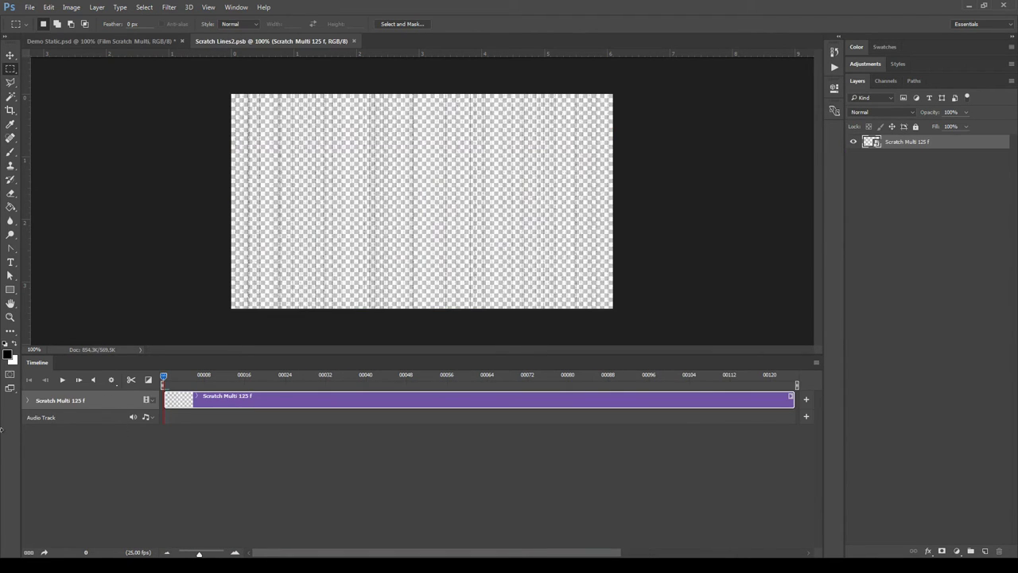
{"action": "left_click", "coordinate": [29, 402]}
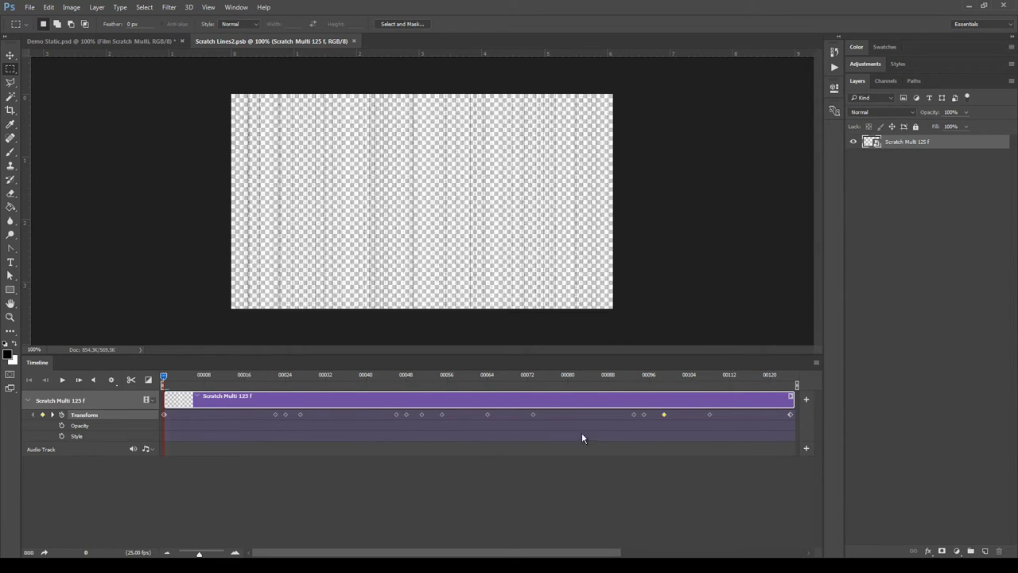
{"action": "left_click", "coordinate": [354, 42]}
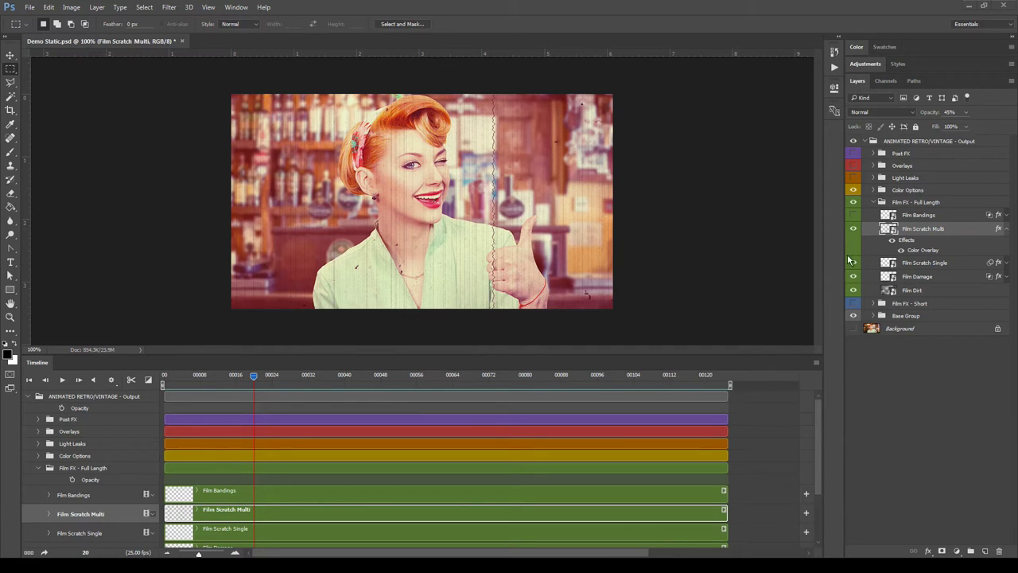
Step: Collapse Film Scratch Multi's effects, then make Film Bandings visible and selected with its effects expanded
{"action": "left_click", "coordinate": [1007, 229]}
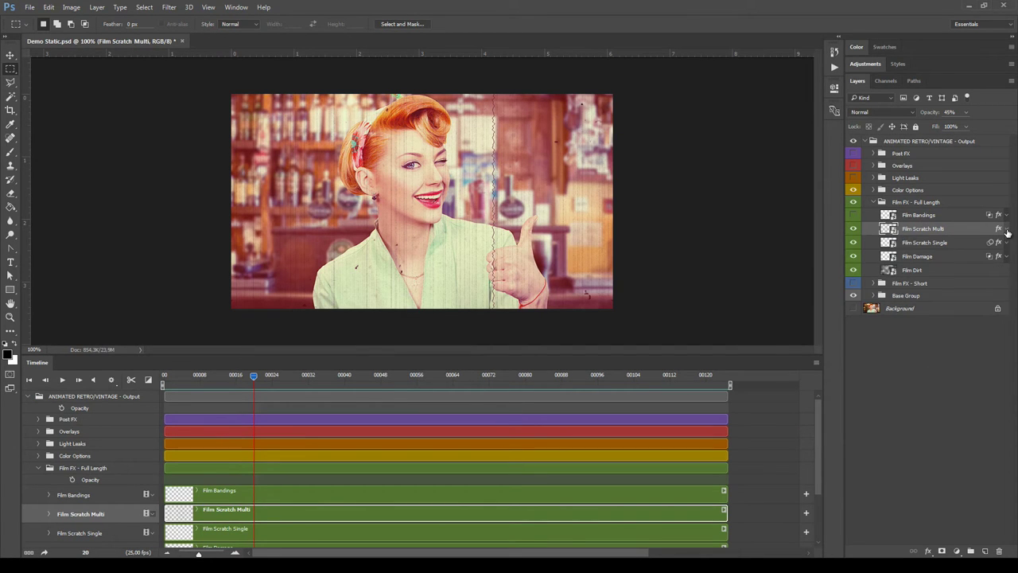
{"action": "left_click", "coordinate": [940, 216]}
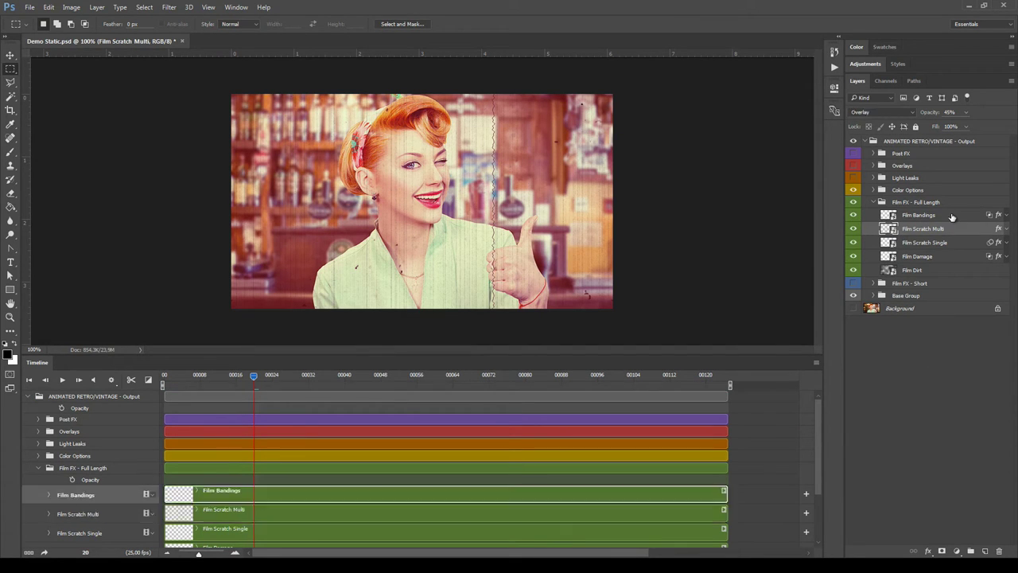
{"action": "left_click", "coordinate": [1006, 215]}
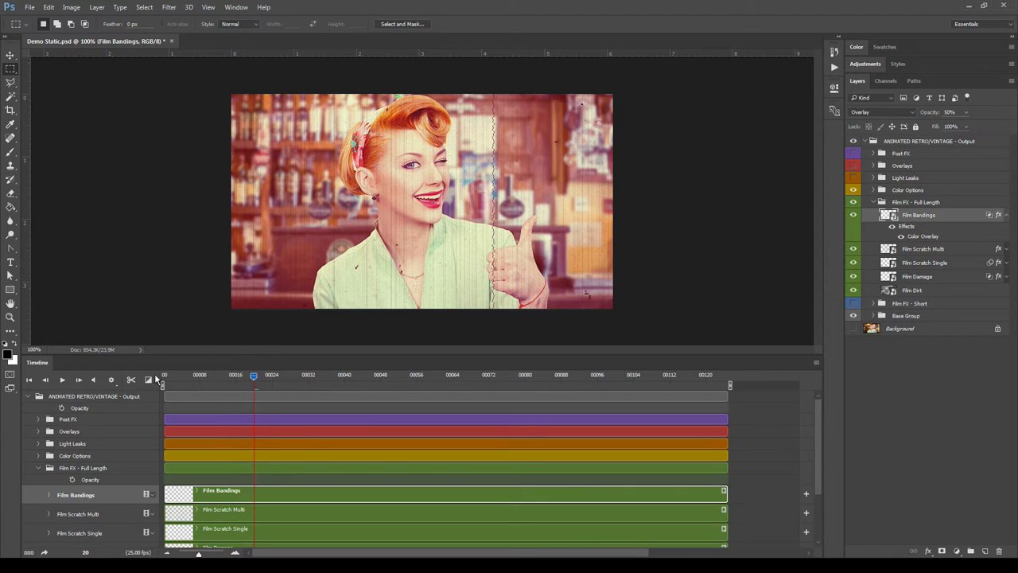
Step: Preview the animation from the first frame with Film Bandings at 100% opacity
{"action": "left_click", "coordinate": [29, 379]}
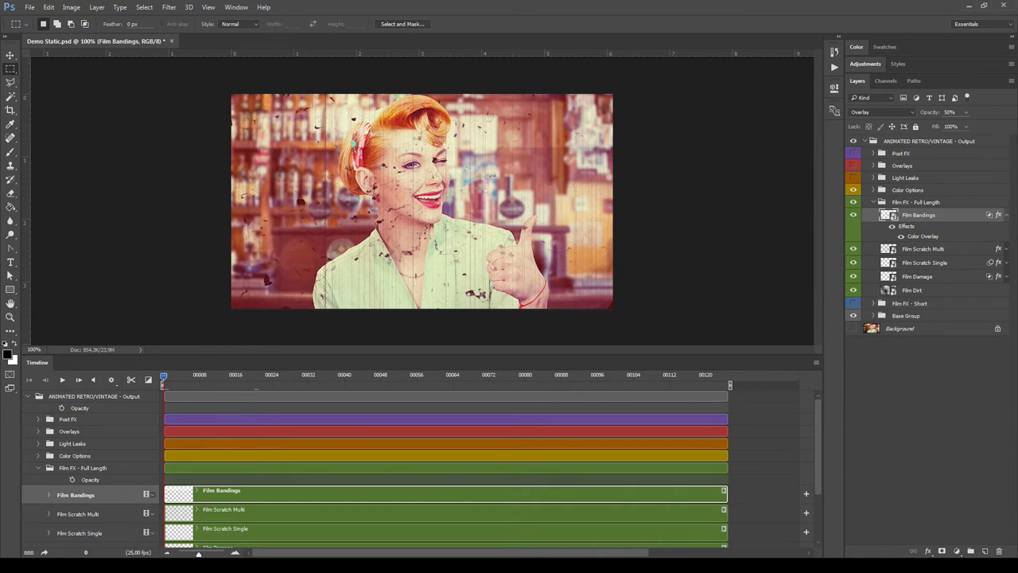
{"action": "left_click", "coordinate": [63, 380]}
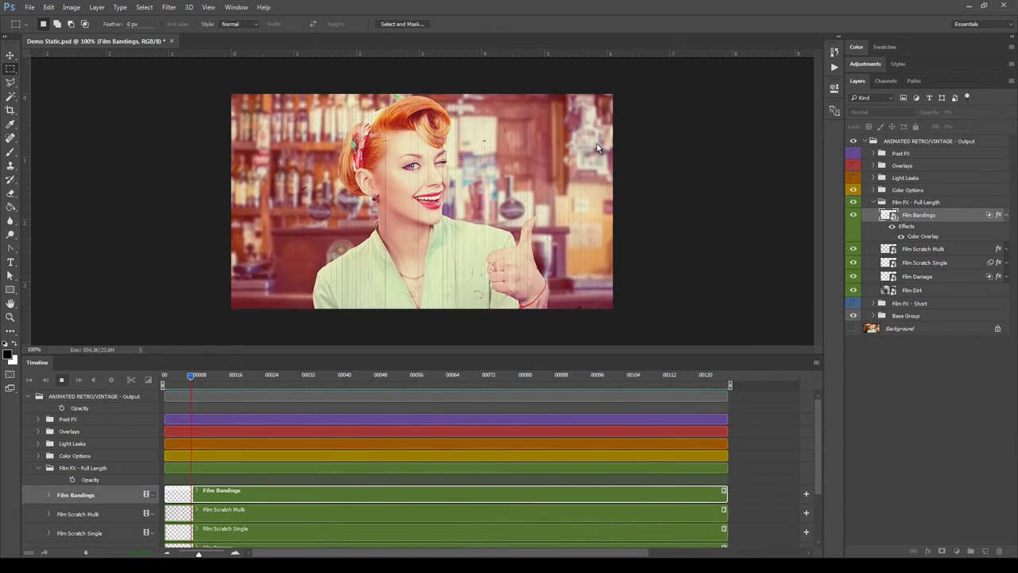
{"action": "key", "text": "space"}
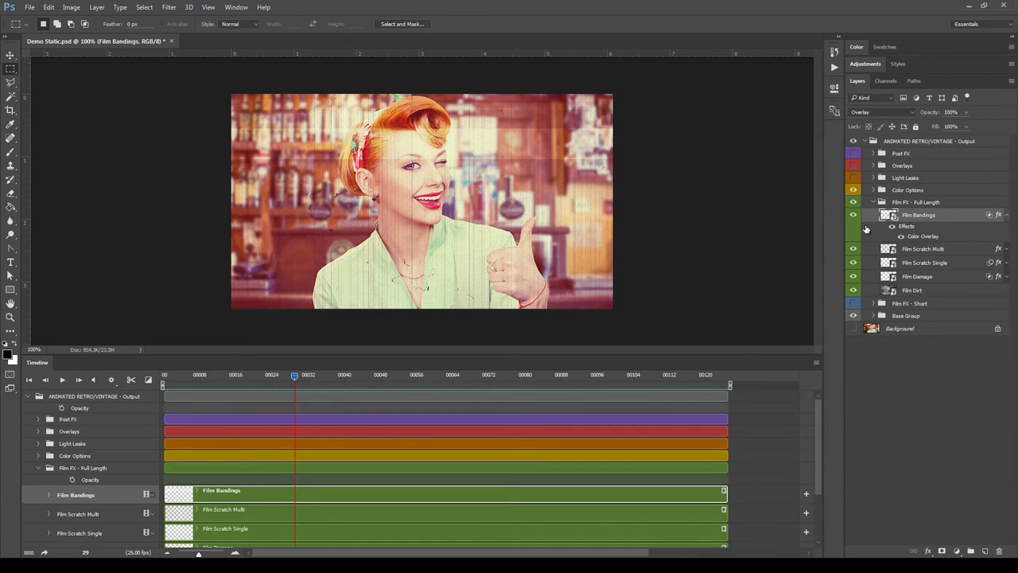
Step: Open the Film Bandings smart object and its nested Banding 125 f, examine the Transform and Opacity keyframes of both bandings, and close both files
{"action": "double_click", "coordinate": [889, 216]}
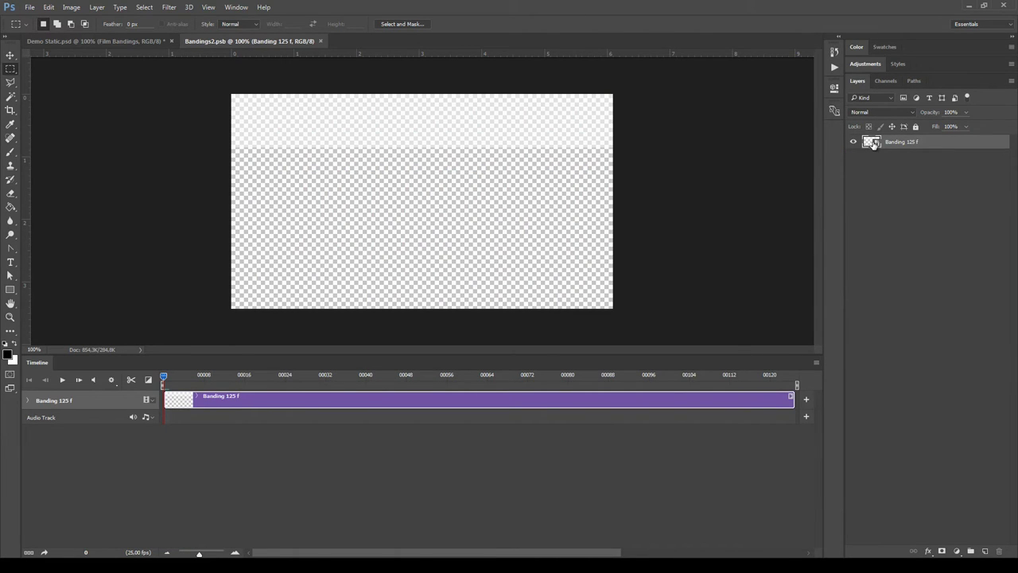
{"action": "double_click", "coordinate": [871, 142]}
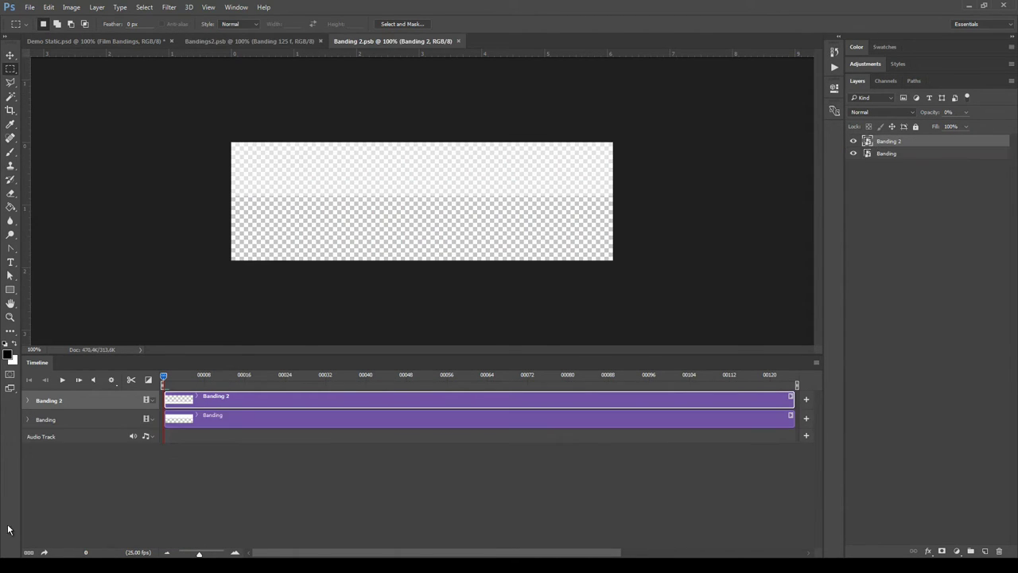
{"action": "left_click", "coordinate": [27, 401]}
{"action": "left_click", "coordinate": [28, 451]}
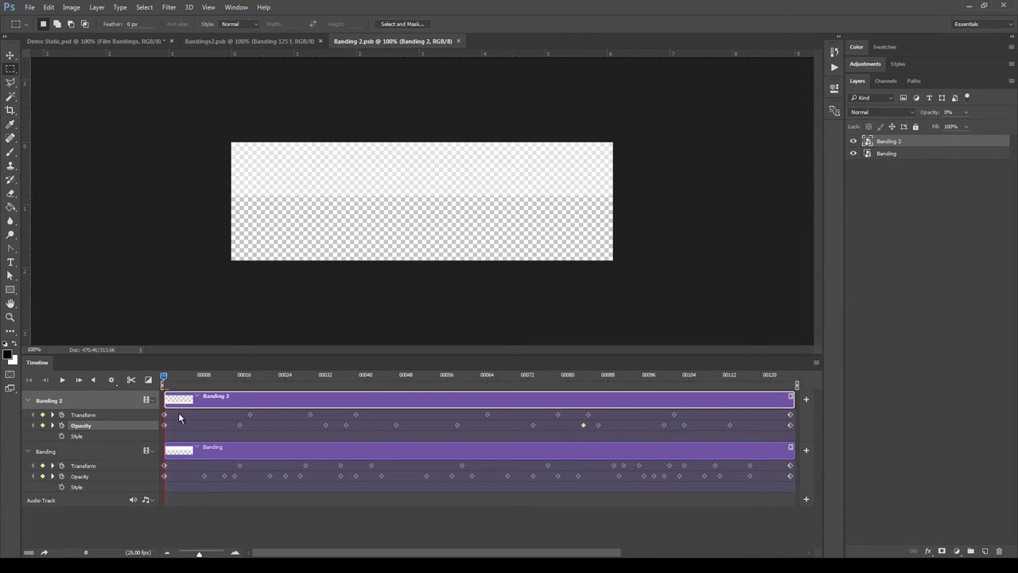
{"action": "left_click", "coordinate": [458, 40]}
{"action": "left_click", "coordinate": [321, 41]}
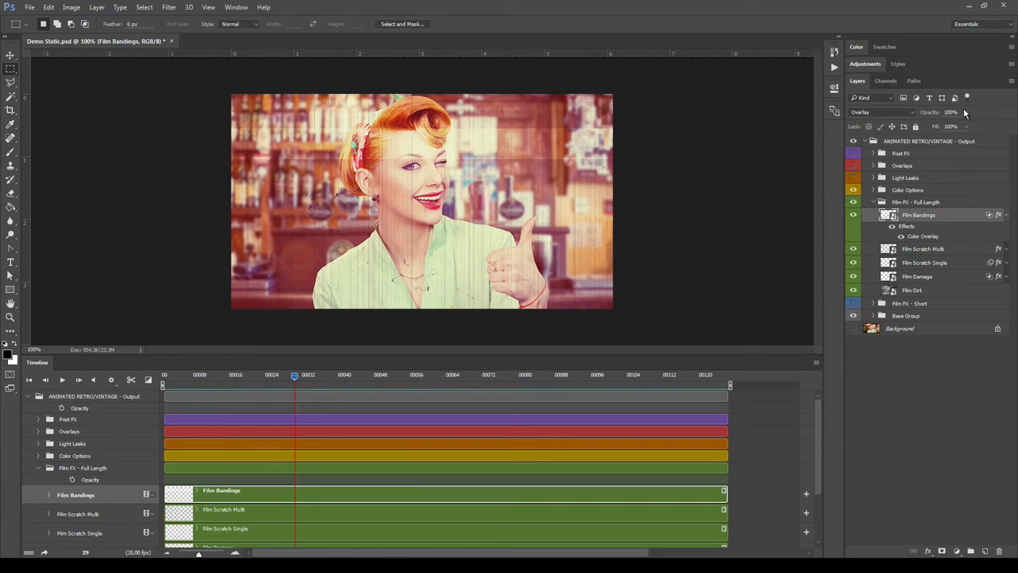
Step: Set the Film Bandings layer's opacity to 50% and collapse the Film FX - Full Length group
{"action": "type", "text": "50"}
{"action": "key", "text": "Return"}
{"action": "left_click", "coordinate": [874, 203]}
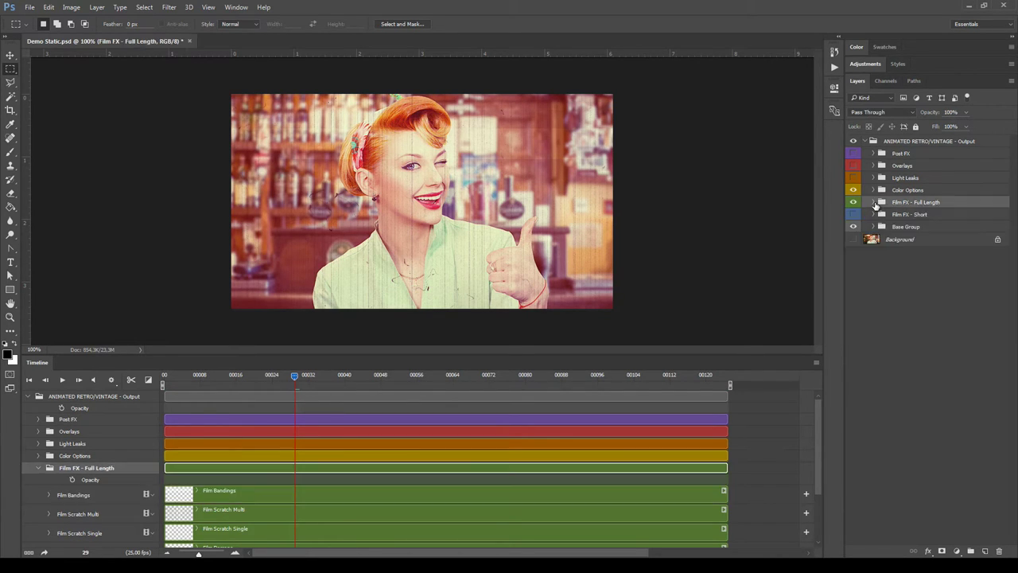
Step: Expand the Color Options group and preview its colour presets from CC 1 through CC 16 one at a time
{"action": "left_click", "coordinate": [881, 191]}
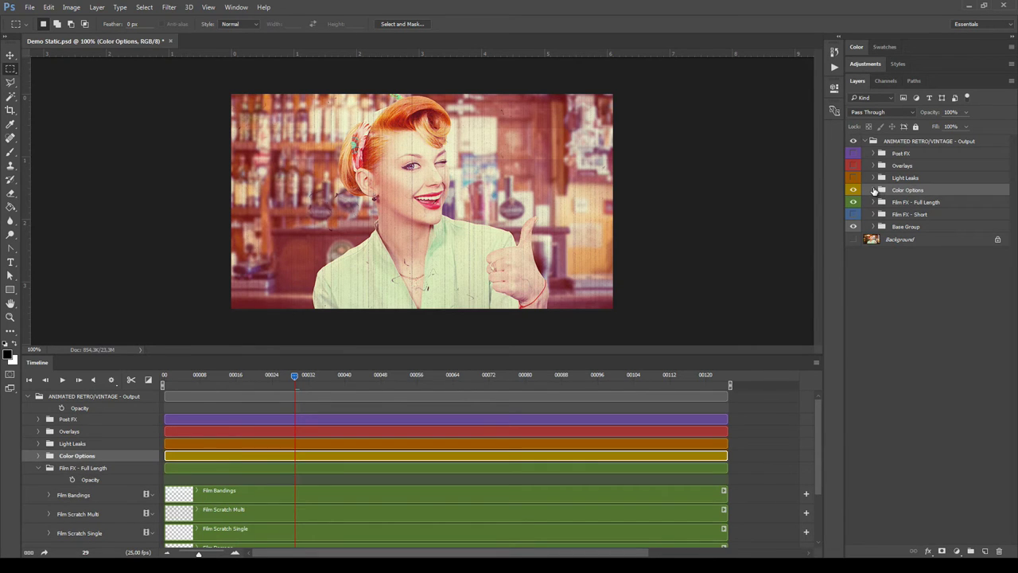
{"action": "left_click", "coordinate": [874, 191]}
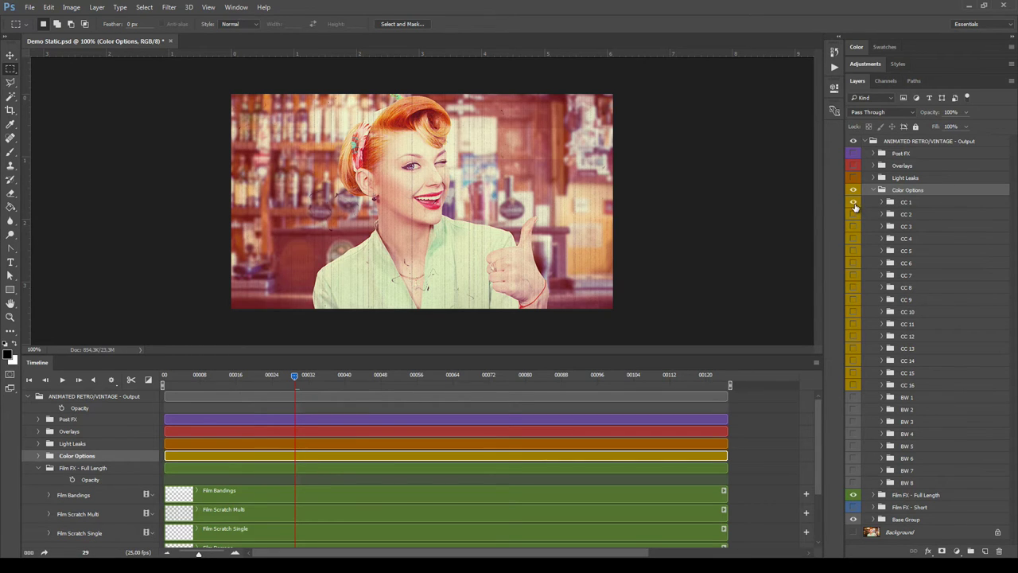
{"action": "left_click", "coordinate": [853, 203]}
{"action": "left_click", "coordinate": [854, 215]}
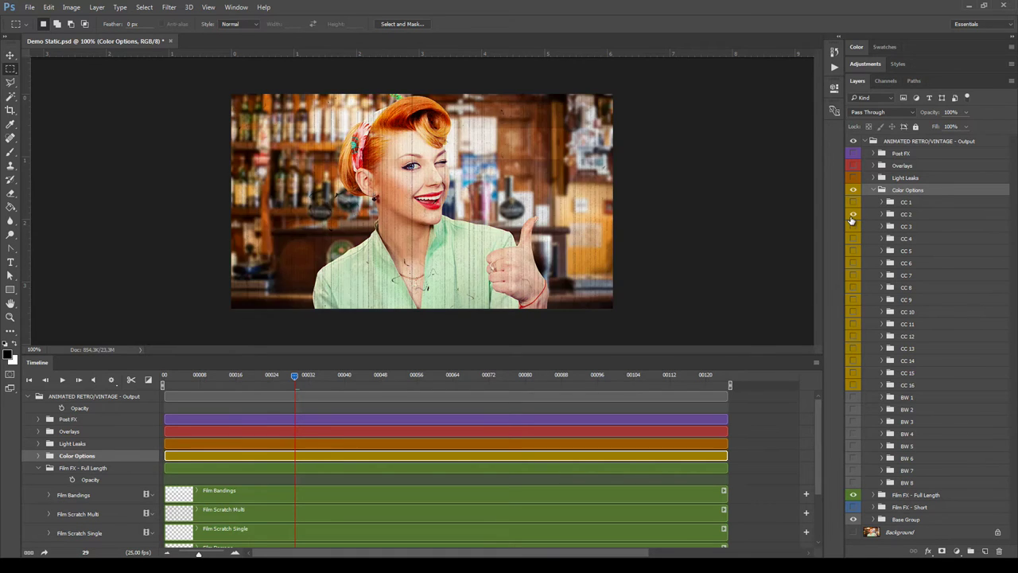
{"action": "left_click", "coordinate": [854, 214]}
{"action": "left_click", "coordinate": [854, 239]}
{"action": "left_click", "coordinate": [853, 238]}
{"action": "left_click", "coordinate": [854, 251]}
{"action": "left_click", "coordinate": [855, 251]}
{"action": "left_click", "coordinate": [855, 251]}
{"action": "left_click", "coordinate": [855, 251]}
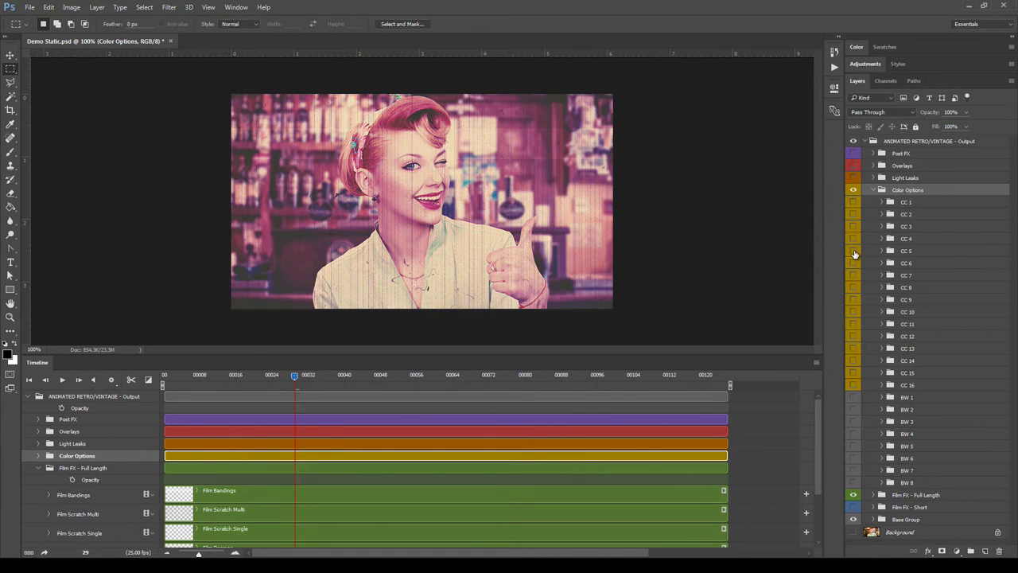
{"action": "left_click", "coordinate": [853, 262]}
{"action": "left_click", "coordinate": [854, 263]}
{"action": "left_click", "coordinate": [853, 275]}
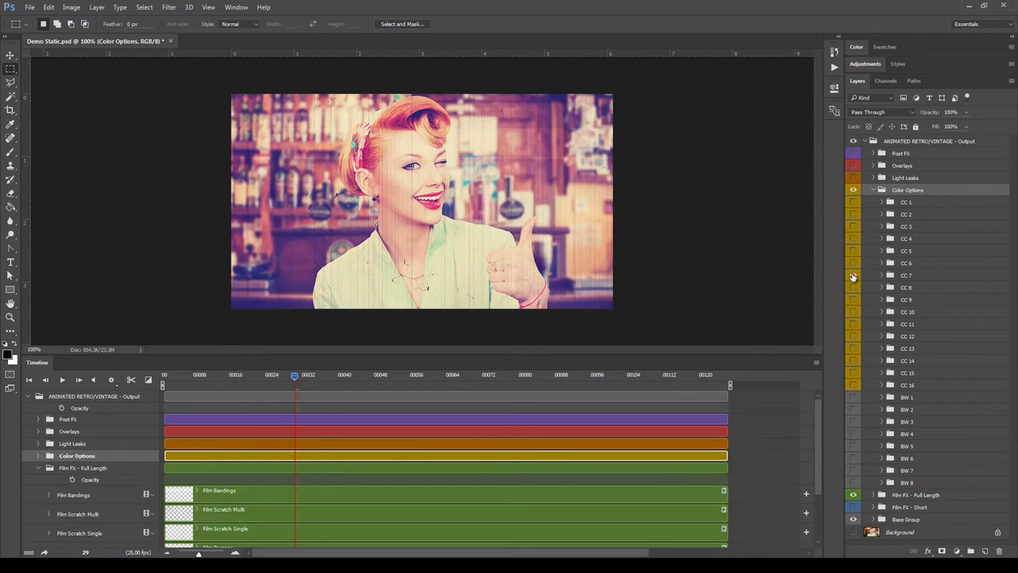
{"action": "left_click", "coordinate": [852, 276]}
{"action": "left_click", "coordinate": [853, 287]}
{"action": "left_click", "coordinate": [854, 287]}
{"action": "left_click", "coordinate": [853, 299]}
{"action": "left_click", "coordinate": [853, 300]}
{"action": "left_click", "coordinate": [853, 312]}
{"action": "left_click", "coordinate": [853, 312]}
{"action": "left_click", "coordinate": [854, 324]}
{"action": "left_click", "coordinate": [853, 324]}
{"action": "left_click", "coordinate": [854, 336]}
{"action": "left_click", "coordinate": [854, 335]}
{"action": "left_click", "coordinate": [854, 349]}
{"action": "left_click", "coordinate": [853, 348]}
{"action": "left_click", "coordinate": [853, 361]}
{"action": "left_click", "coordinate": [853, 360]}
{"action": "left_click", "coordinate": [854, 372]}
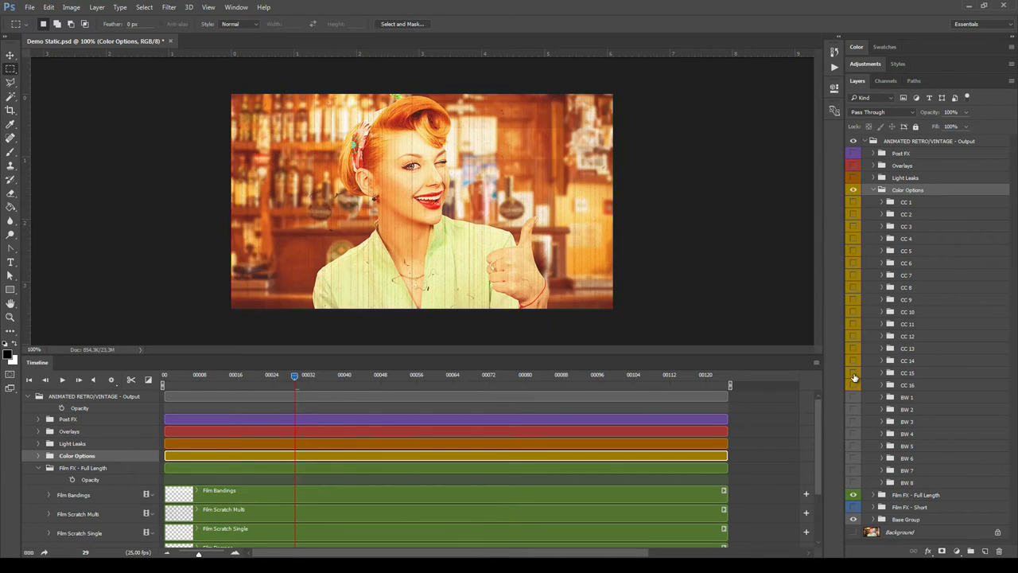
{"action": "left_click", "coordinate": [854, 374]}
{"action": "left_click", "coordinate": [853, 385]}
{"action": "left_click", "coordinate": [854, 385]}
Step: Preview the black-and-white presets BW 1 through BW 8 one at a time, and switch CC 1 back on
{"action": "left_click", "coordinate": [853, 397]}
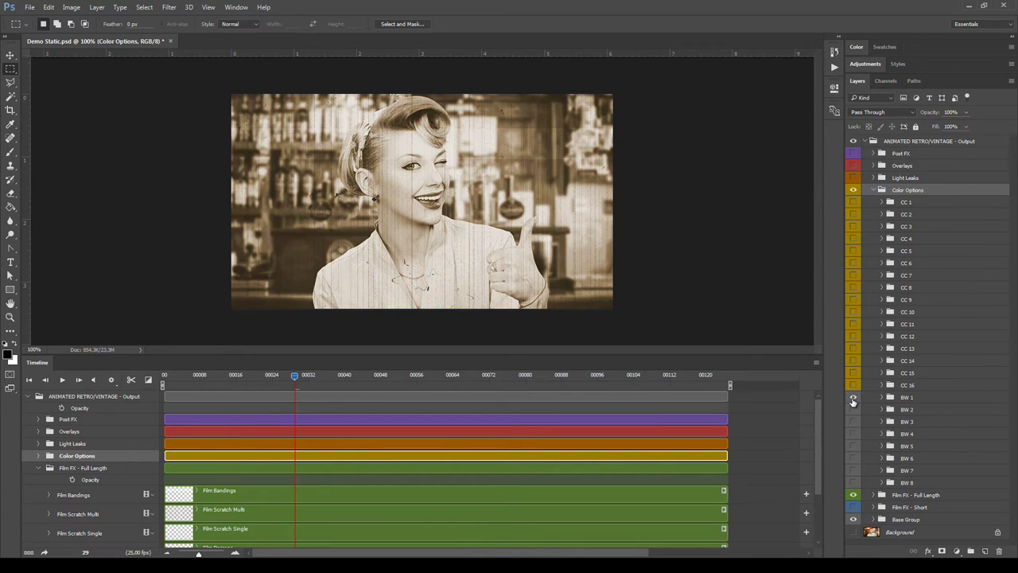
{"action": "left_click", "coordinate": [854, 396]}
{"action": "left_click", "coordinate": [854, 409]}
{"action": "left_click", "coordinate": [853, 409]}
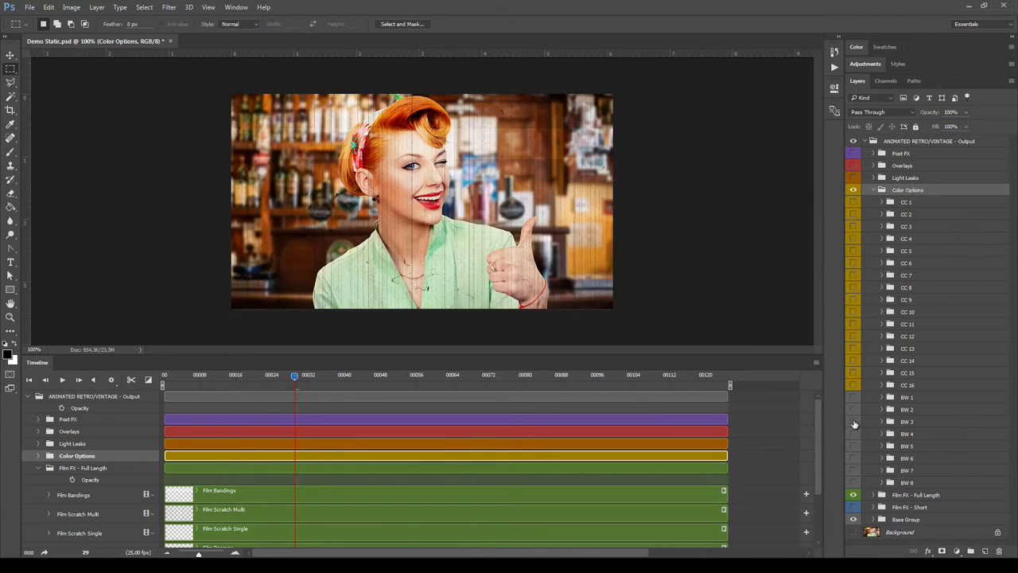
{"action": "left_click", "coordinate": [854, 422]}
{"action": "left_click", "coordinate": [853, 421]}
{"action": "left_click", "coordinate": [854, 433]}
{"action": "left_click", "coordinate": [854, 434]}
{"action": "left_click", "coordinate": [854, 446]}
{"action": "left_click", "coordinate": [854, 446]}
{"action": "left_click", "coordinate": [854, 458]}
{"action": "left_click", "coordinate": [854, 458]}
{"action": "left_click", "coordinate": [853, 470]}
{"action": "left_click", "coordinate": [853, 470]}
{"action": "left_click", "coordinate": [853, 482]}
{"action": "left_click", "coordinate": [854, 482]}
{"action": "left_click", "coordinate": [853, 202]}
Step: Collapse Film FX - Full Length in the timeline, and expand Color Options down to the selected CC 1 group's Opacity track
{"action": "left_click", "coordinate": [36, 467]}
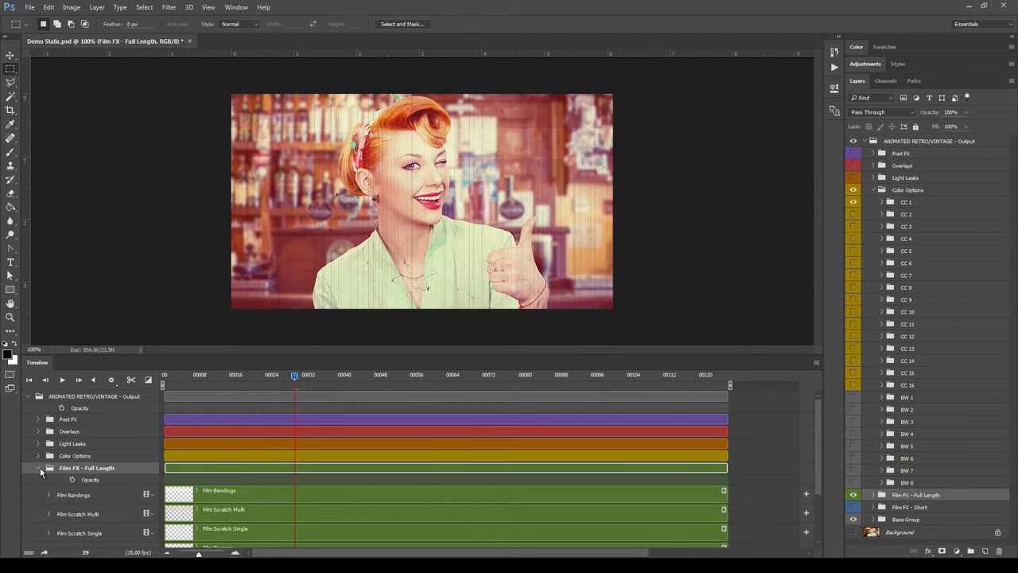
{"action": "left_click", "coordinate": [38, 456]}
{"action": "left_click", "coordinate": [49, 479]}
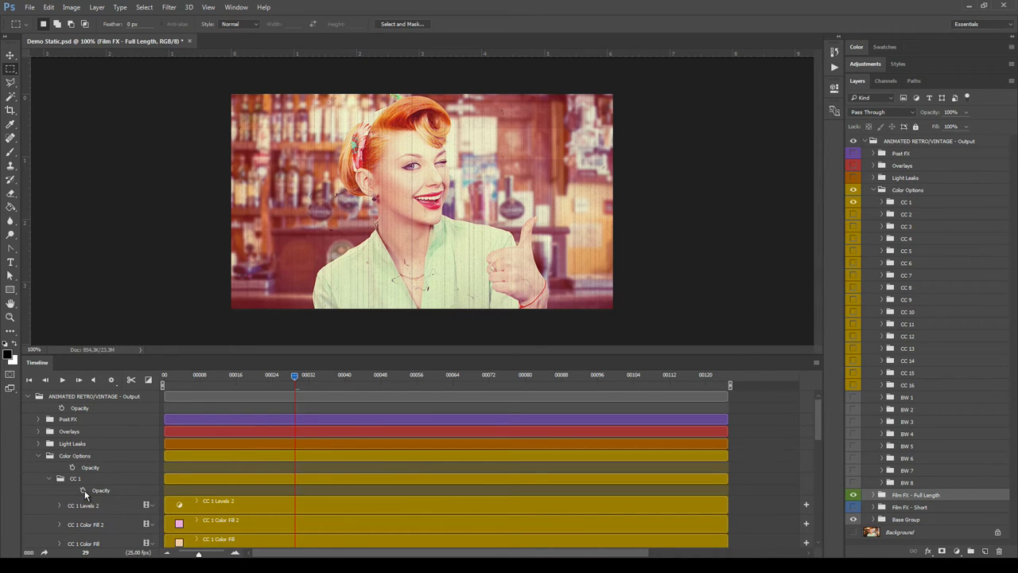
{"action": "left_click", "coordinate": [96, 478]}
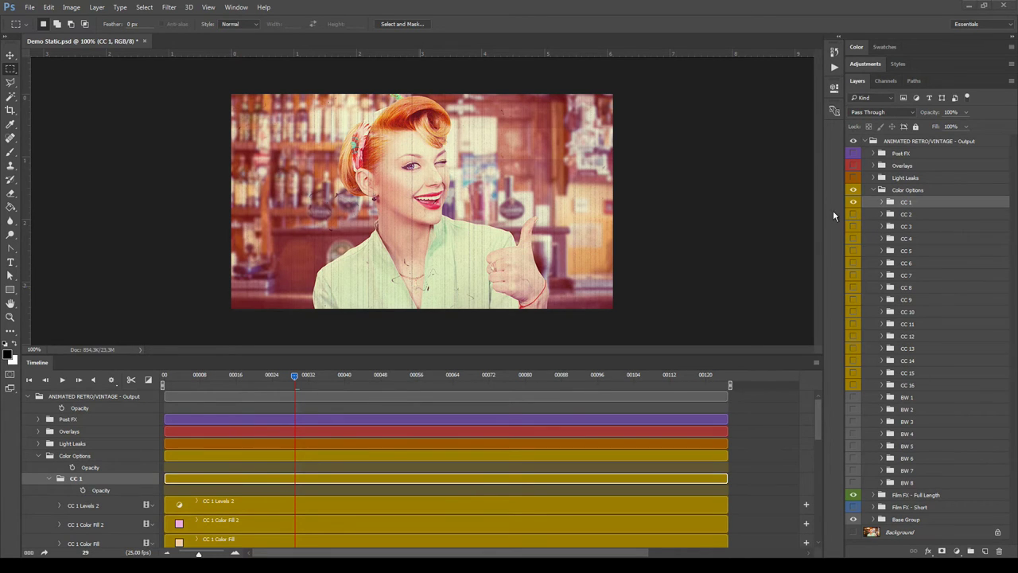
Step: Turn on BW 2 and replace CC 1 with CC 2 to combine the two looks, leaving CC 2 selected
{"action": "left_click", "coordinate": [854, 409]}
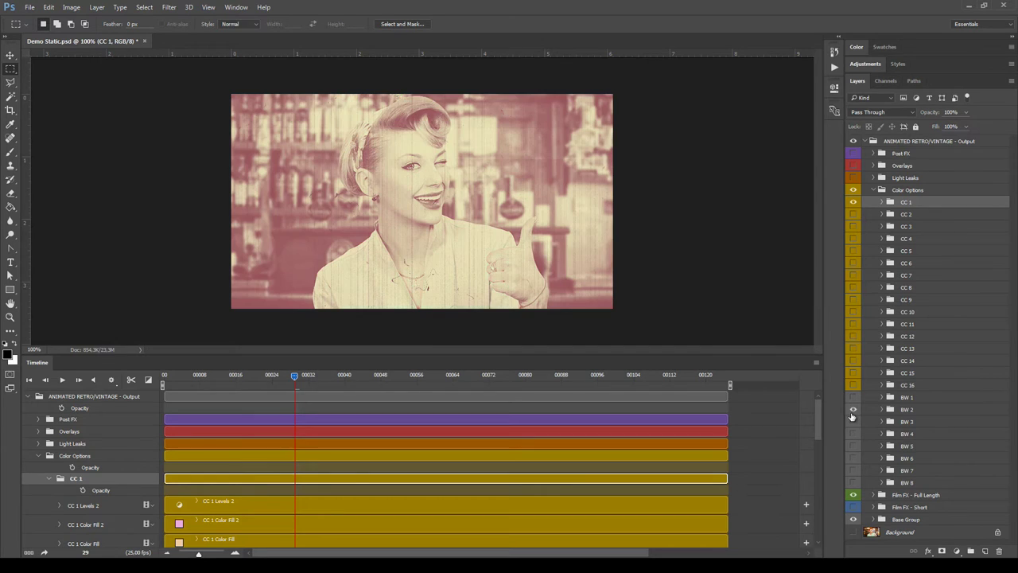
{"action": "left_click", "coordinate": [854, 202]}
{"action": "left_click", "coordinate": [853, 213]}
{"action": "left_click", "coordinate": [939, 217]}
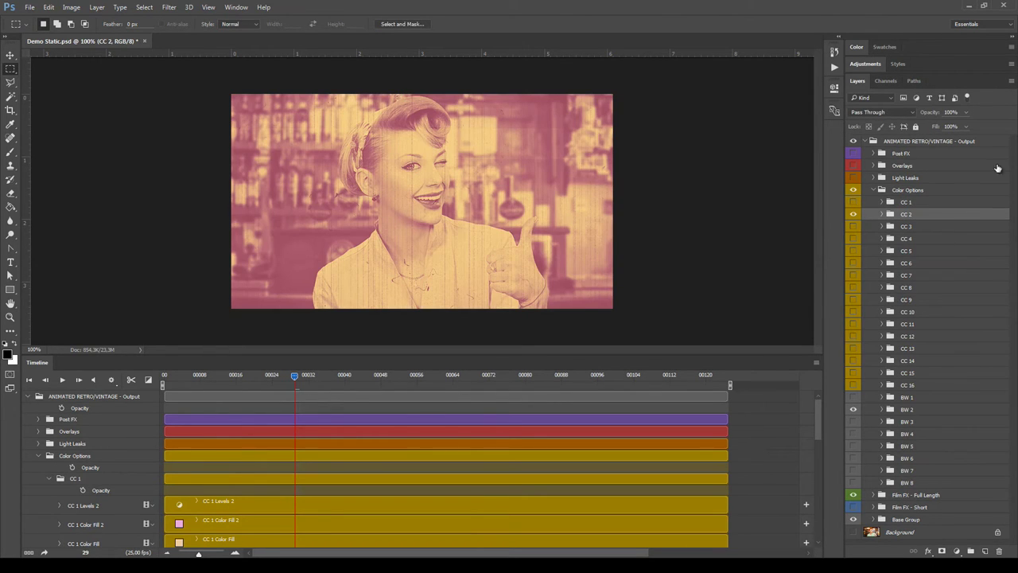
Step: Vary the CC 2 group's opacity to judge its blend with BW 2, and hide BW 2
{"action": "left_click", "coordinate": [965, 112]}
{"action": "left_click_drag", "start_coordinate": [941, 130], "coordinate": [1001, 143]}
{"action": "left_click", "coordinate": [853, 409]}
Step: Collapse Color Options and make Light Leaks visible, expanding it in both the layer list and the timeline
{"action": "left_click", "coordinate": [873, 190]}
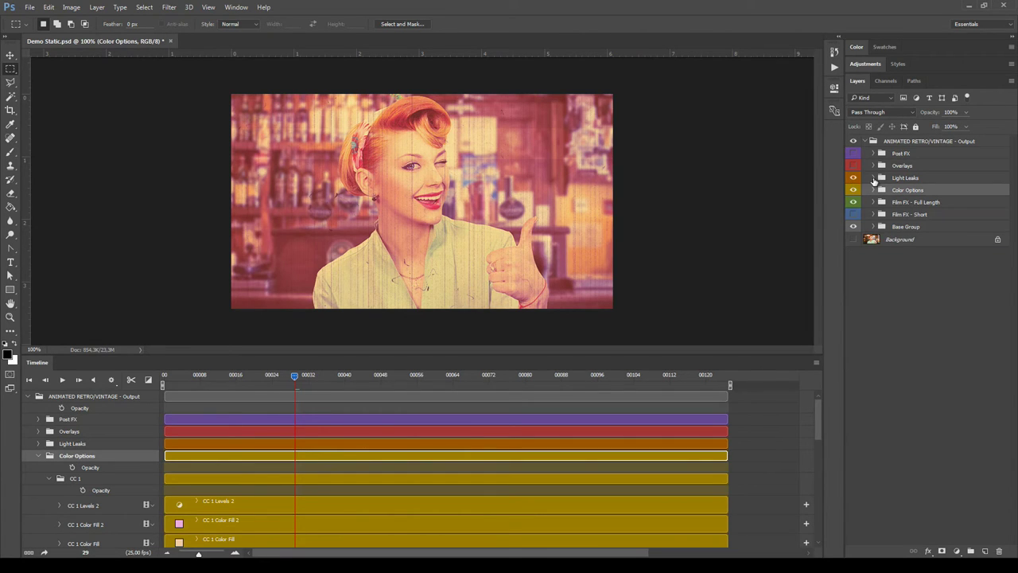
{"action": "left_click", "coordinate": [872, 178]}
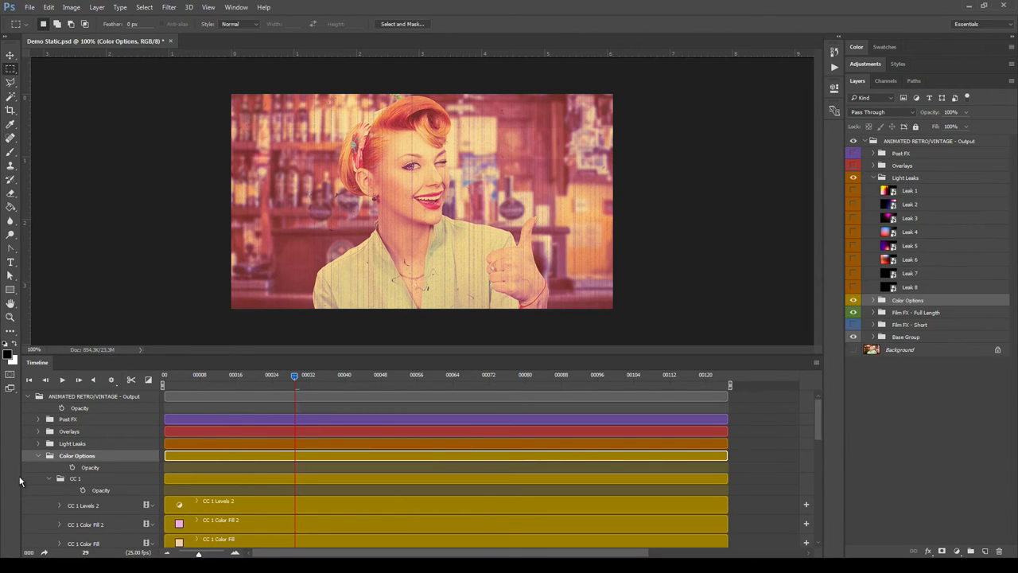
{"action": "left_click", "coordinate": [42, 456]}
{"action": "left_click", "coordinate": [37, 443]}
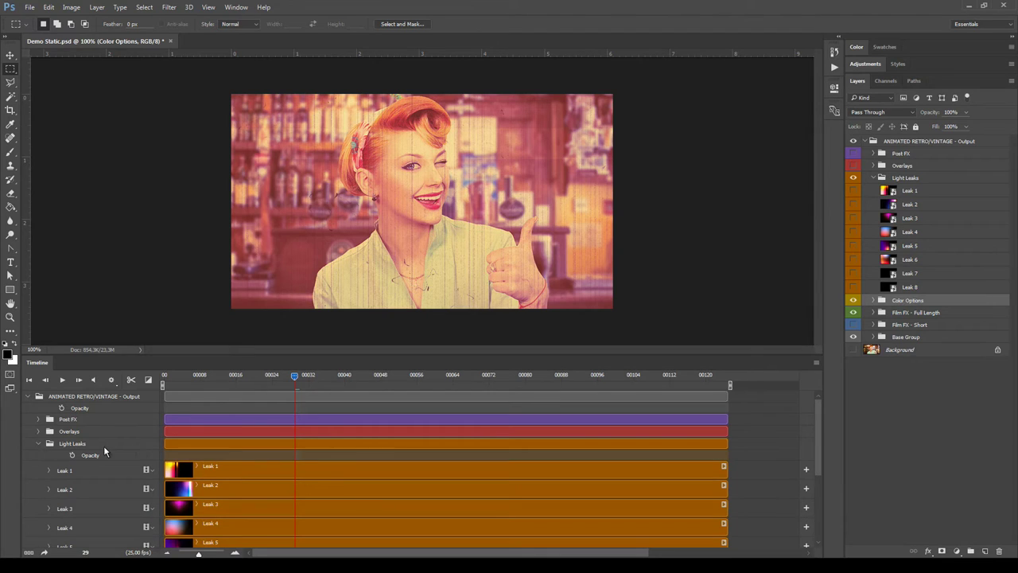
Step: Select the Light Leaks group and enlarge the timeline area to bring all tracks from Leak 1 to Leak 8 into view
{"action": "left_click", "coordinate": [111, 444]}
{"action": "scroll", "coordinate": [821, 452], "scroll_direction": "down", "scroll_amount": 1}
{"action": "left_click_drag", "start_coordinate": [821, 452], "coordinate": [822, 472]}
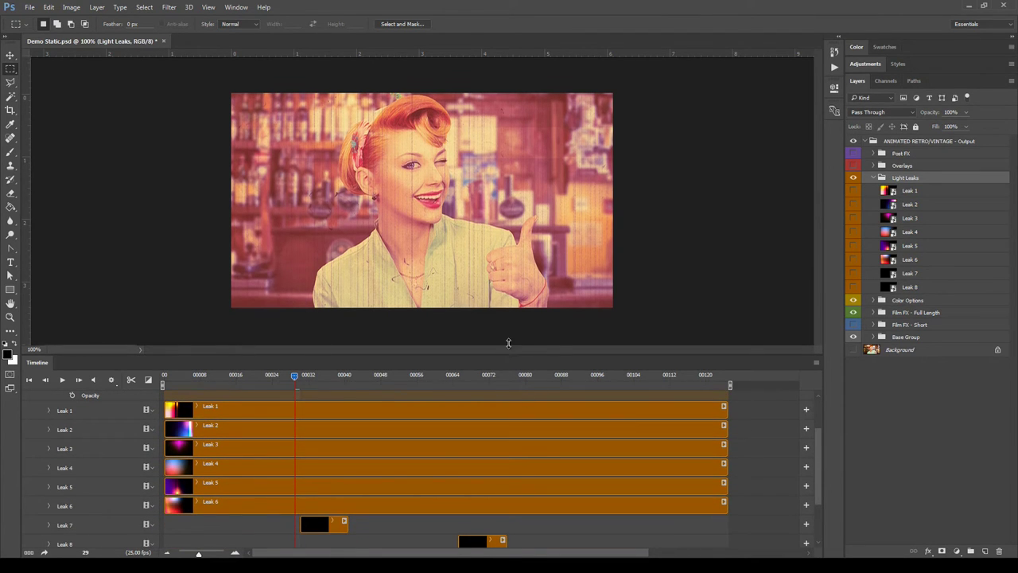
{"action": "left_click_drag", "start_coordinate": [508, 350], "coordinate": [508, 330]}
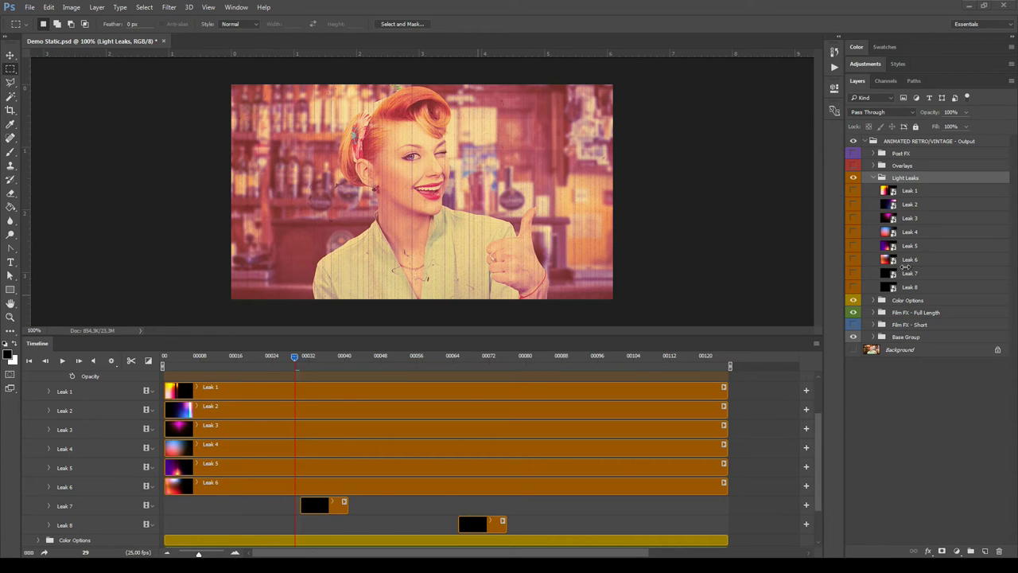
Step: Make Leak 1, Leak 7 and Leak 8 visible, and preview the animation from the first frame
{"action": "left_click", "coordinate": [853, 191]}
{"action": "left_click", "coordinate": [854, 273]}
{"action": "left_click", "coordinate": [29, 361]}
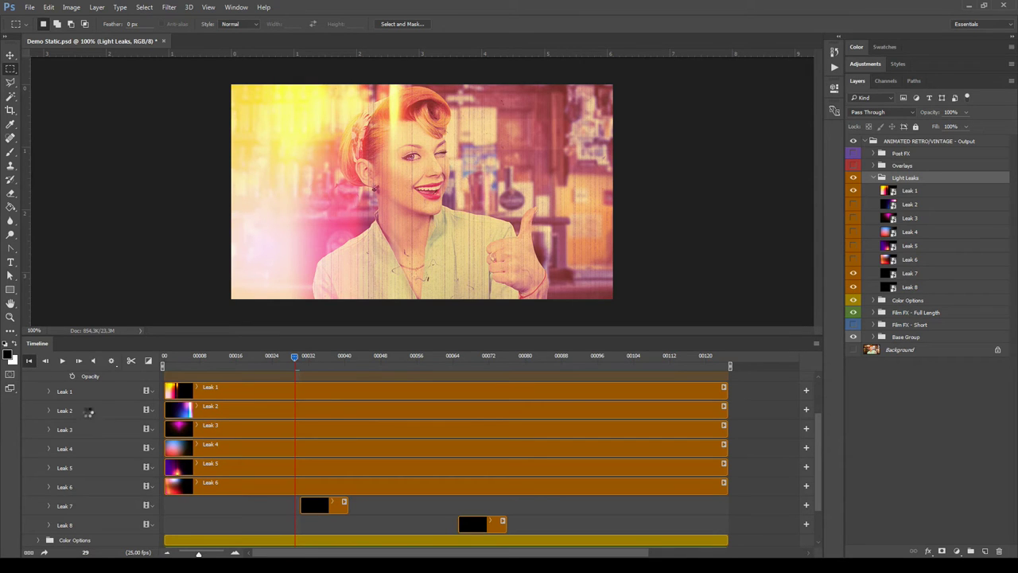
{"action": "left_click", "coordinate": [62, 362]}
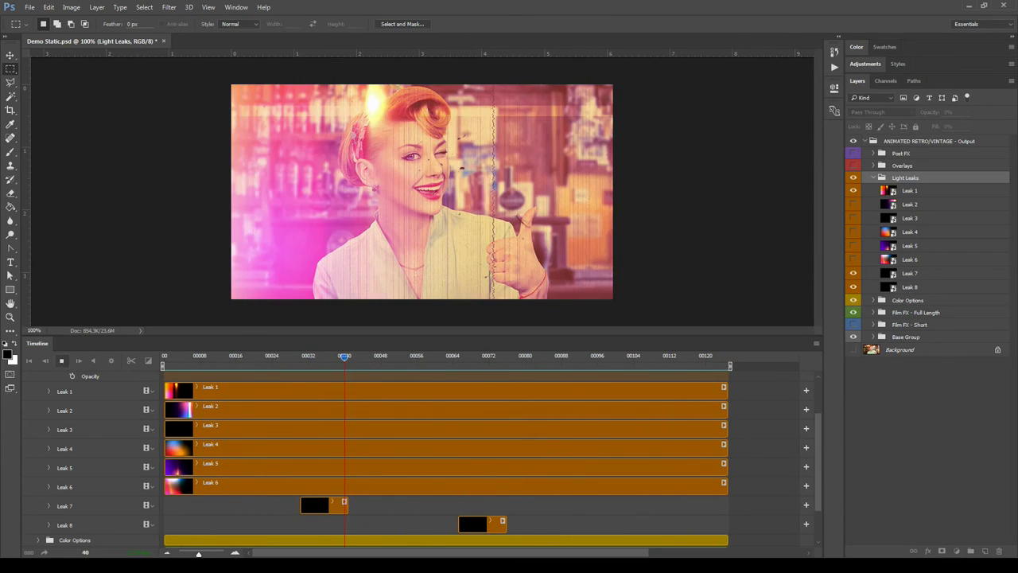
{"action": "key", "text": "space"}
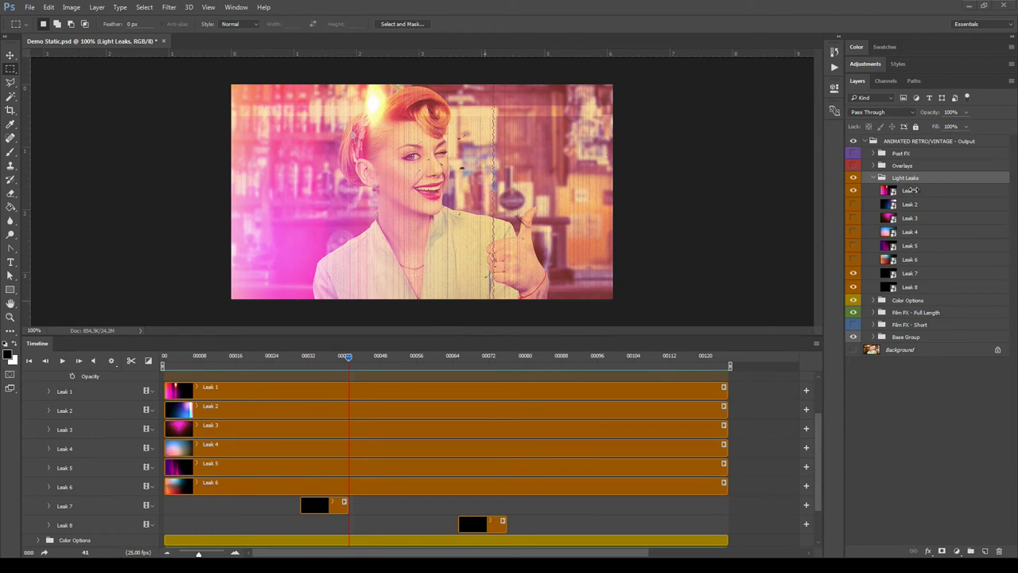
Step: Open the Leak 1 smart object and preview the animation of its leak gradients
{"action": "left_click", "coordinate": [889, 198]}
{"action": "double_click", "coordinate": [885, 194]}
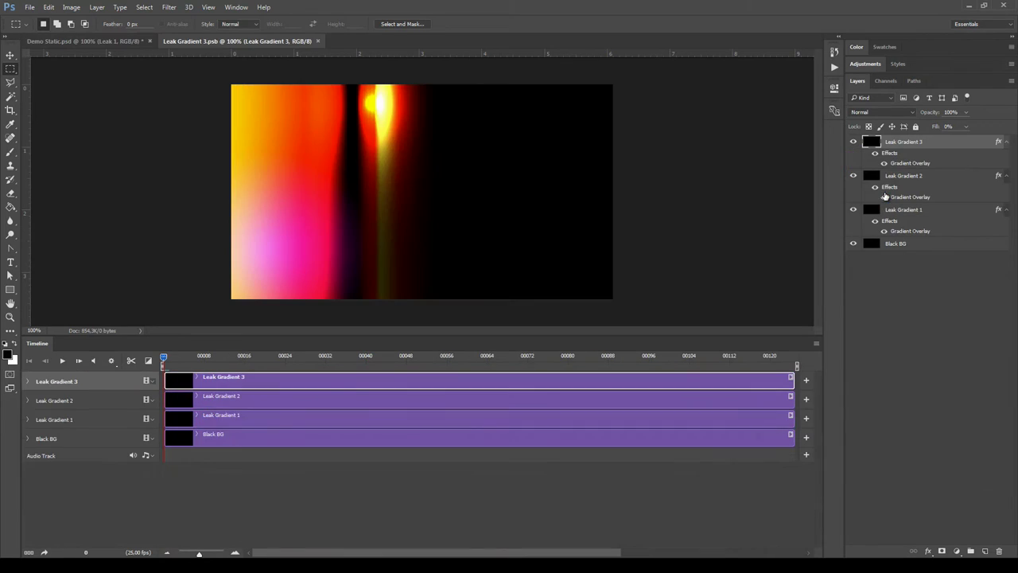
{"action": "mouse_move", "coordinate": [852, 142]}
{"action": "left_mouse_down"}
{"action": "mouse_move", "coordinate": [855, 211]}
{"action": "mouse_move", "coordinate": [853, 143]}
{"action": "left_mouse_up"}
{"action": "key", "text": "space"}
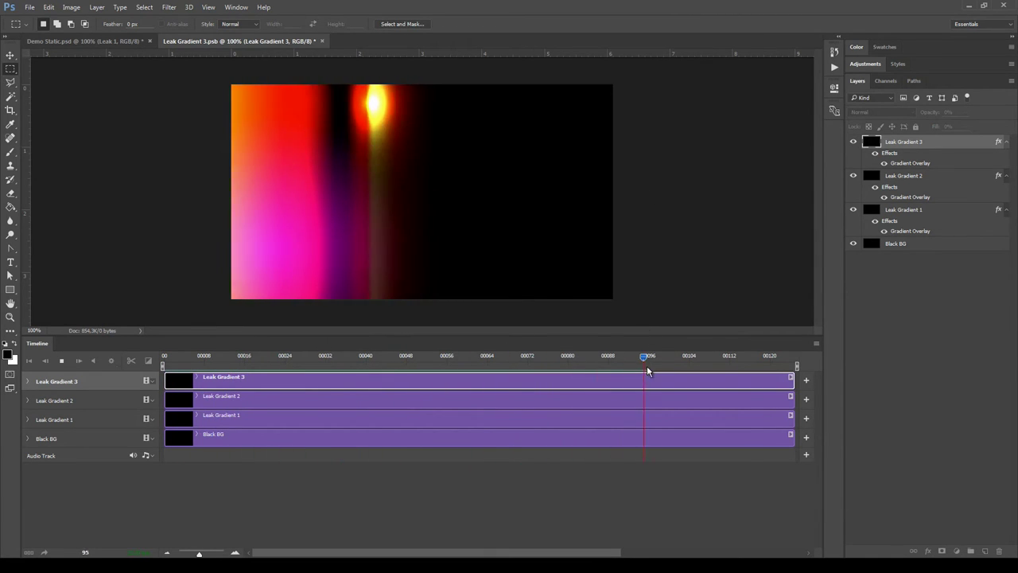
{"action": "key", "text": "space"}
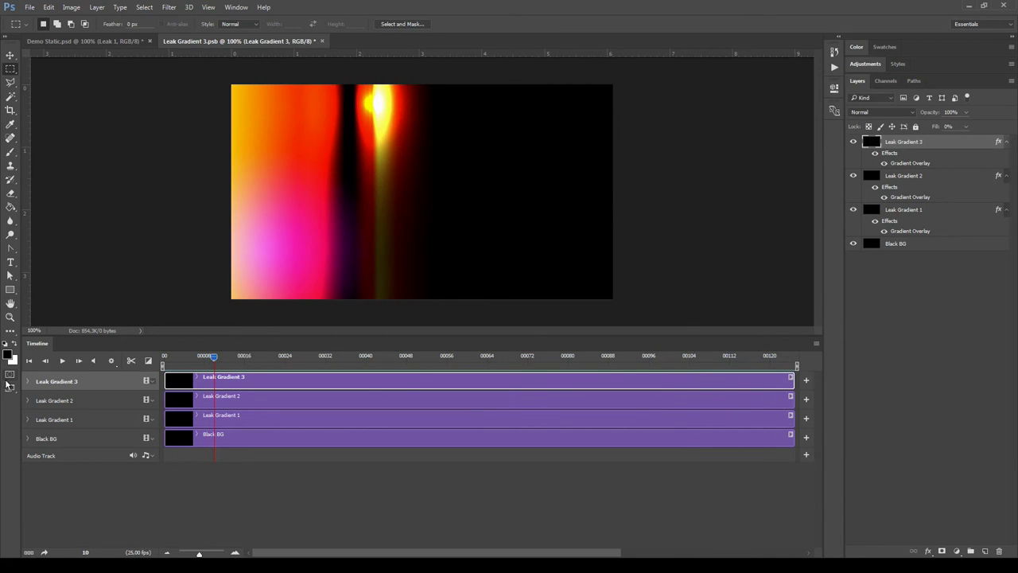
Step: Expand the Leak Gradient 3, 2 and 1 tracks to examine their Style keyframes, and close the smart object without saving
{"action": "left_click", "coordinate": [29, 383]}
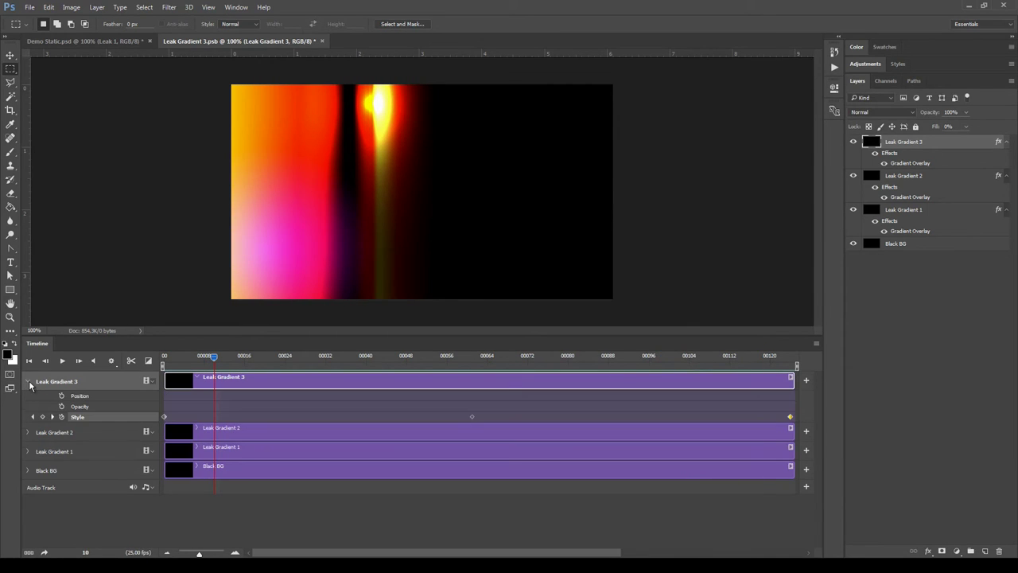
{"action": "left_click", "coordinate": [28, 432]}
{"action": "left_click", "coordinate": [28, 483]}
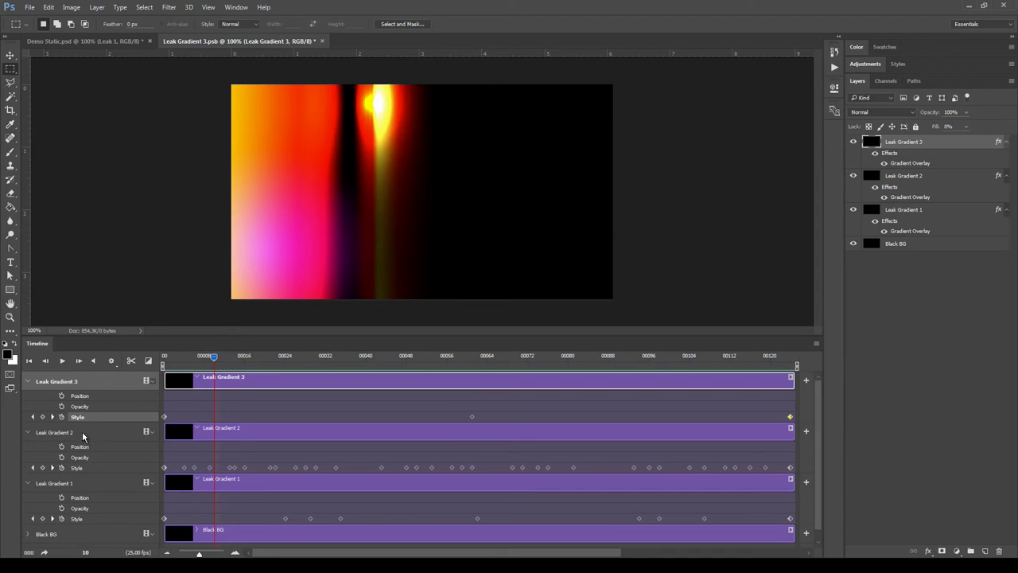
{"action": "left_click", "coordinate": [29, 534]}
{"action": "left_click", "coordinate": [28, 493]}
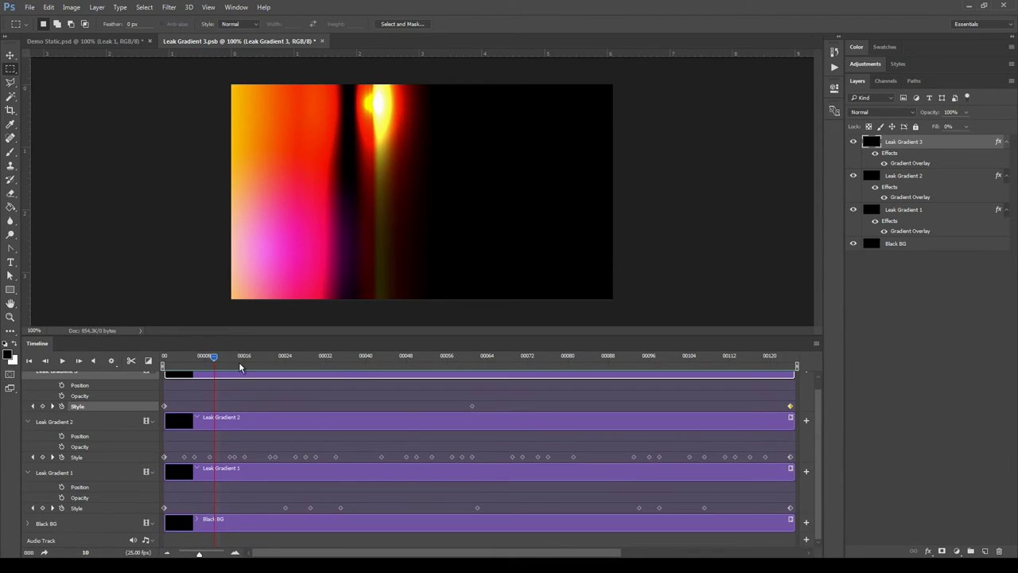
{"action": "left_click_drag", "start_coordinate": [217, 365], "coordinate": [153, 370]}
{"action": "scroll", "coordinate": [267, 405], "scroll_direction": "up", "scroll_amount": 1}
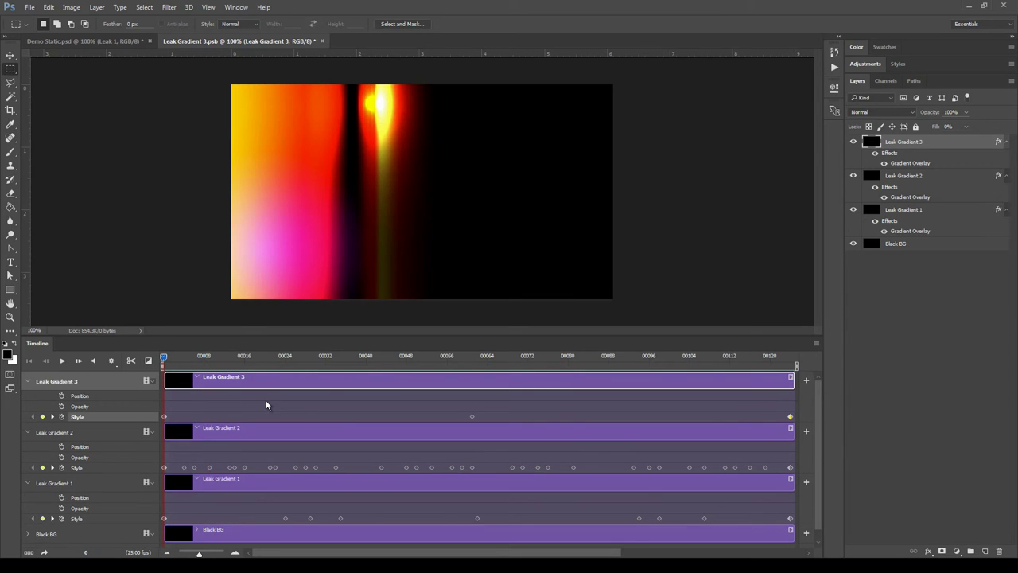
{"action": "left_click", "coordinate": [321, 40]}
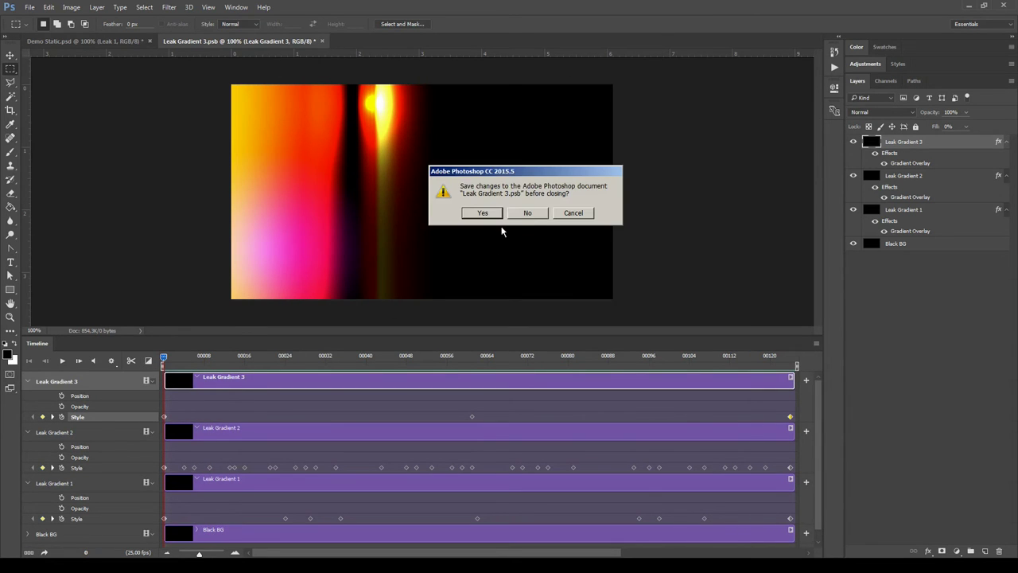
{"action": "left_click", "coordinate": [527, 213]}
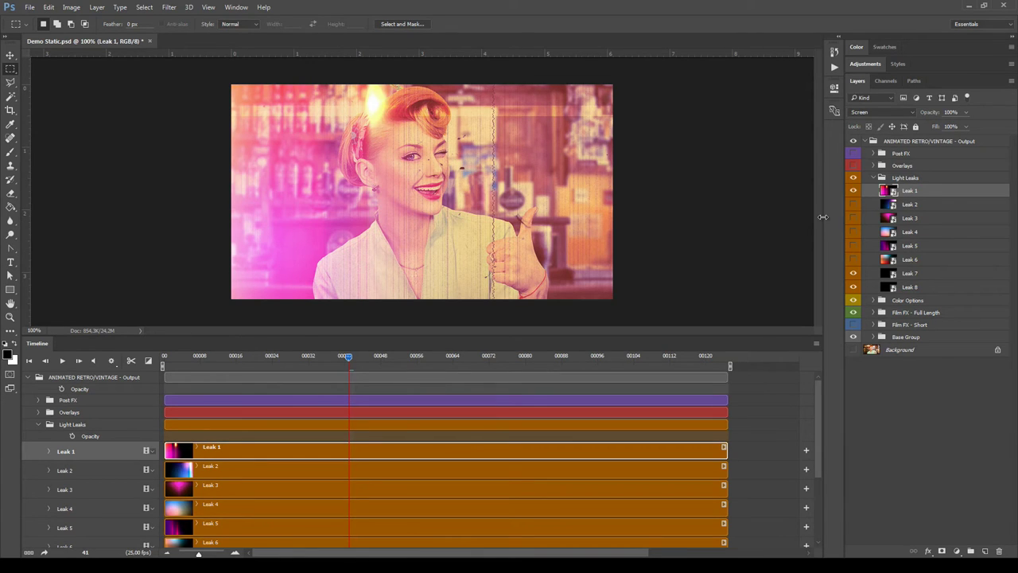
Step: Open the Leak 2 smart object, preview its gradient animation and close it without saving
{"action": "left_click", "coordinate": [886, 210]}
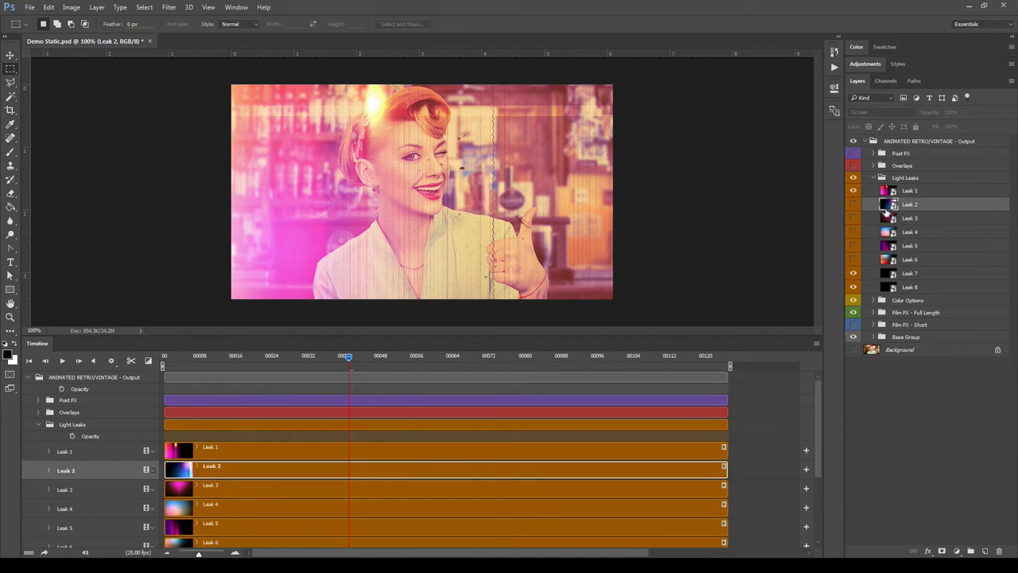
{"action": "double_click", "coordinate": [888, 204]}
{"action": "key", "text": "space"}
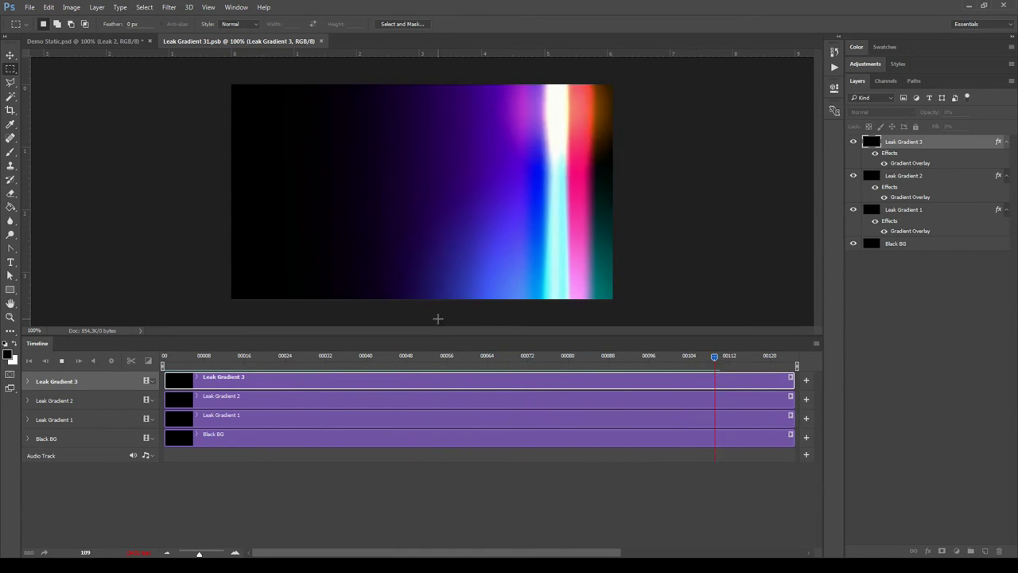
{"action": "key", "text": "space"}
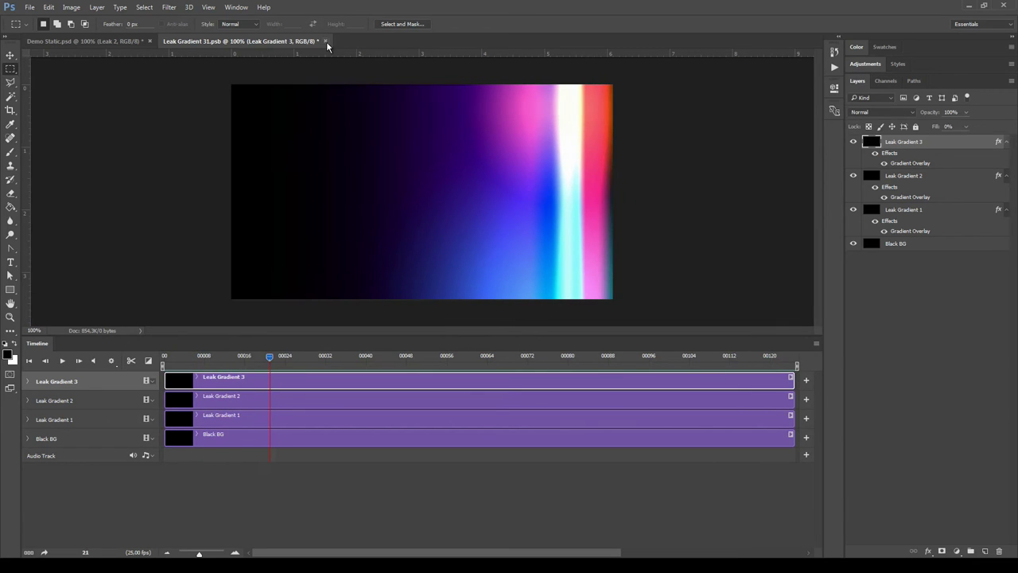
{"action": "left_click", "coordinate": [322, 41]}
{"action": "left_click", "coordinate": [527, 213]}
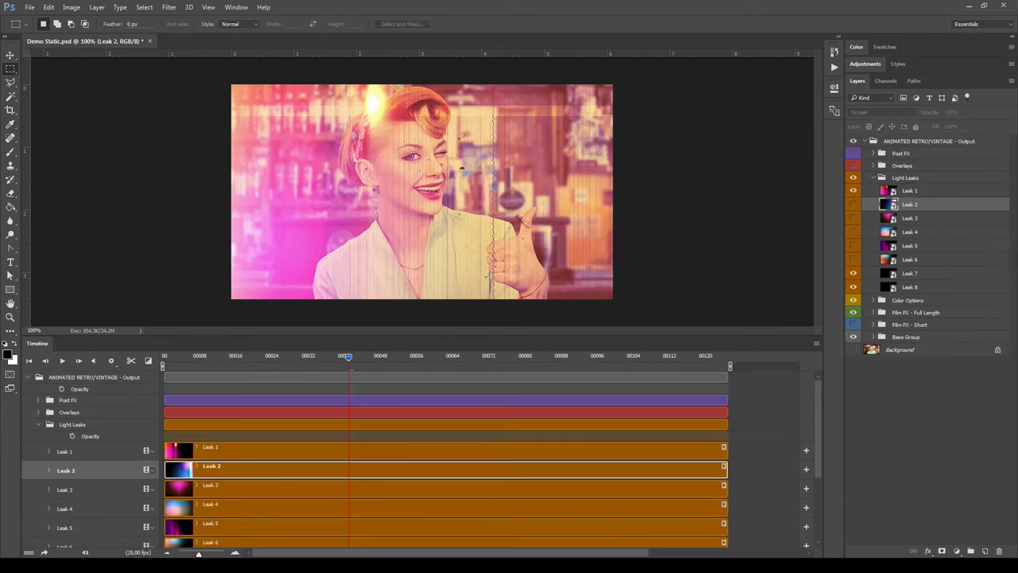
Step: Open the Leak 3 smart object, play its gradient animation and close it without saving
{"action": "double_click", "coordinate": [888, 218]}
{"action": "key", "text": "space"}
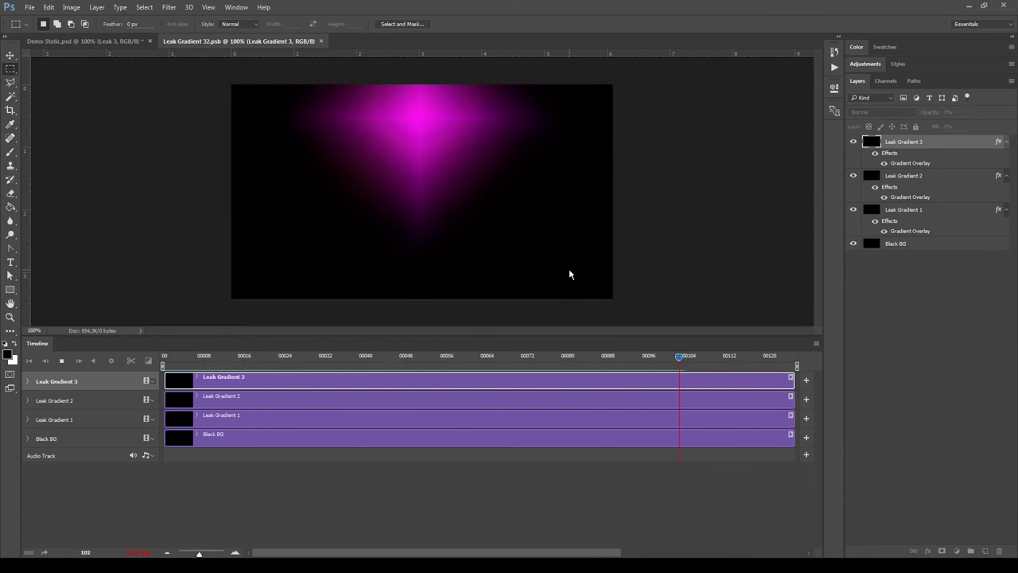
{"action": "left_click", "coordinate": [322, 40]}
{"action": "left_click", "coordinate": [530, 211]}
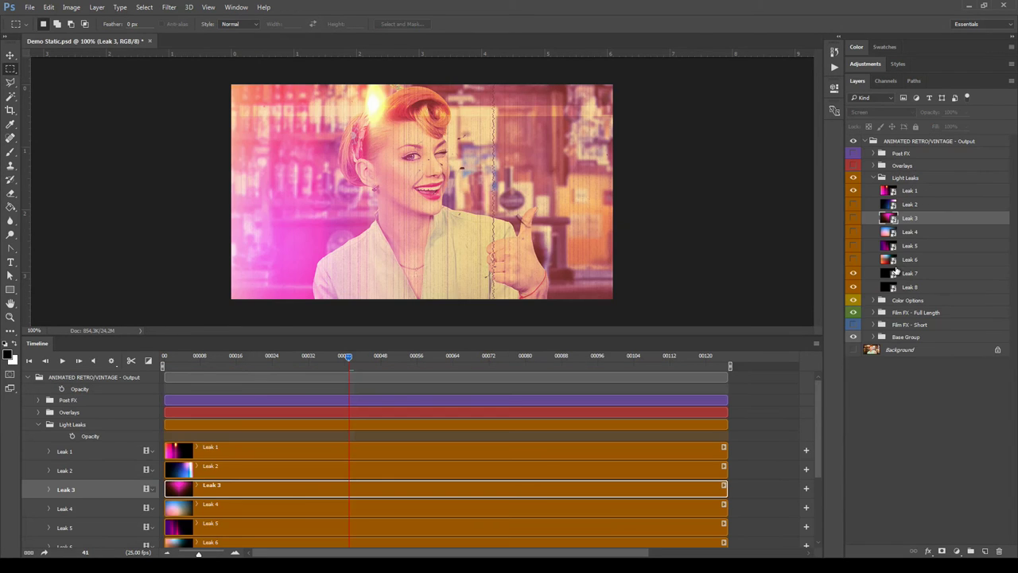
Step: Open the Leak 4 smart object, preview its gradient animation and close it
{"action": "double_click", "coordinate": [889, 231]}
{"action": "key", "text": "space"}
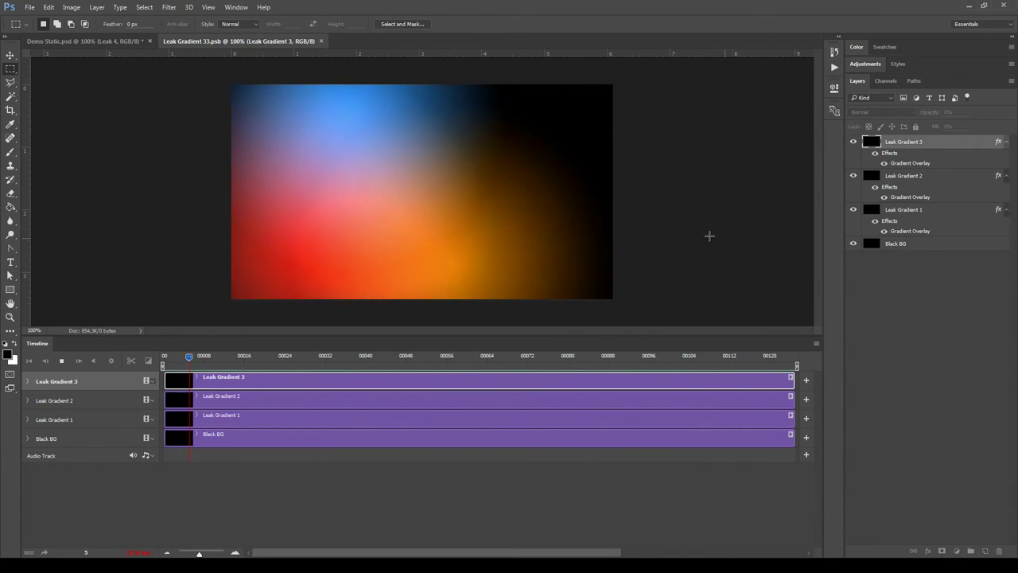
{"action": "left_click", "coordinate": [326, 41]}
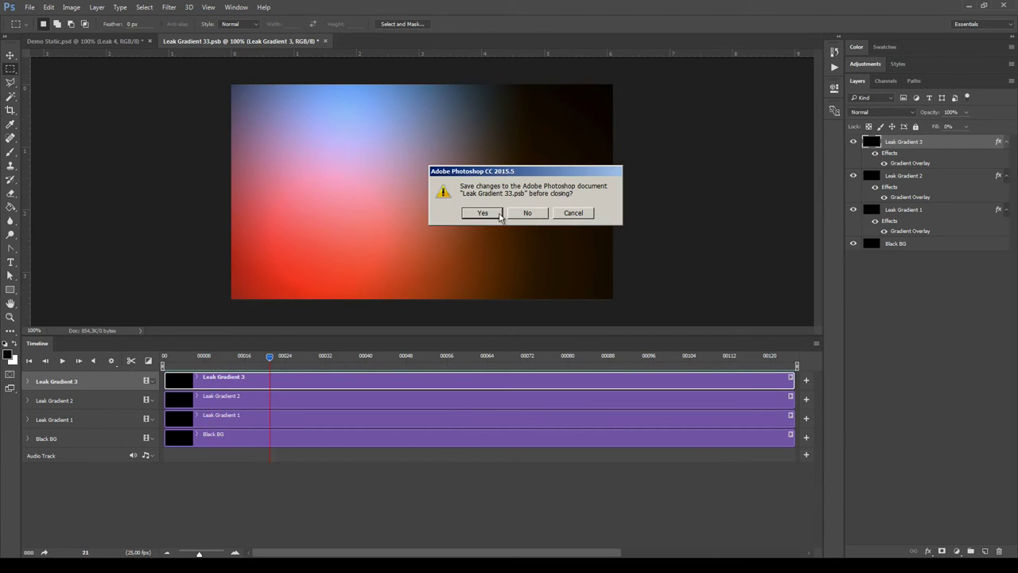
{"action": "left_click", "coordinate": [488, 216]}
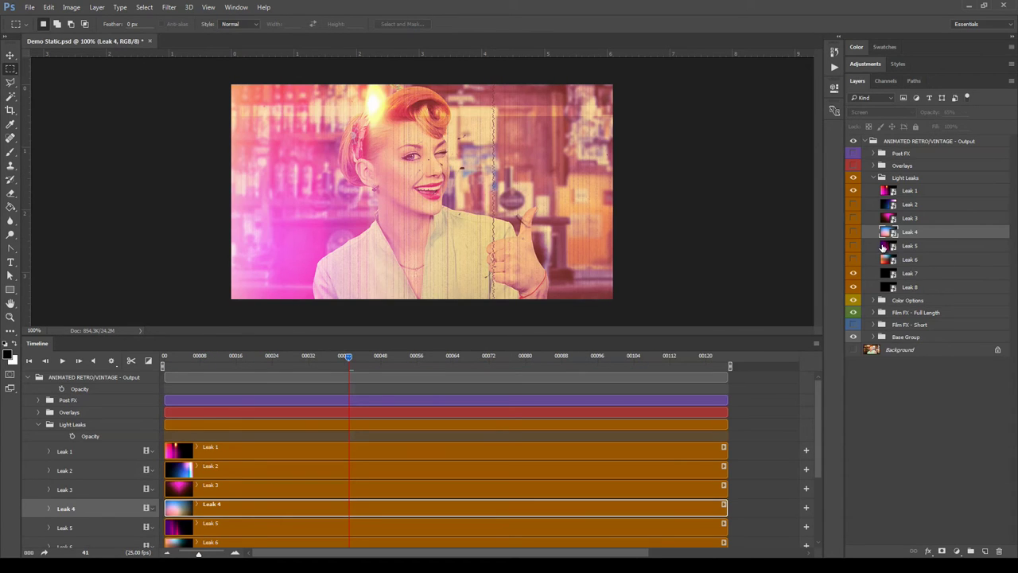
Step: Open the Leak 5 smart object, preview its four-gradient animation and close it without saving
{"action": "double_click", "coordinate": [886, 247]}
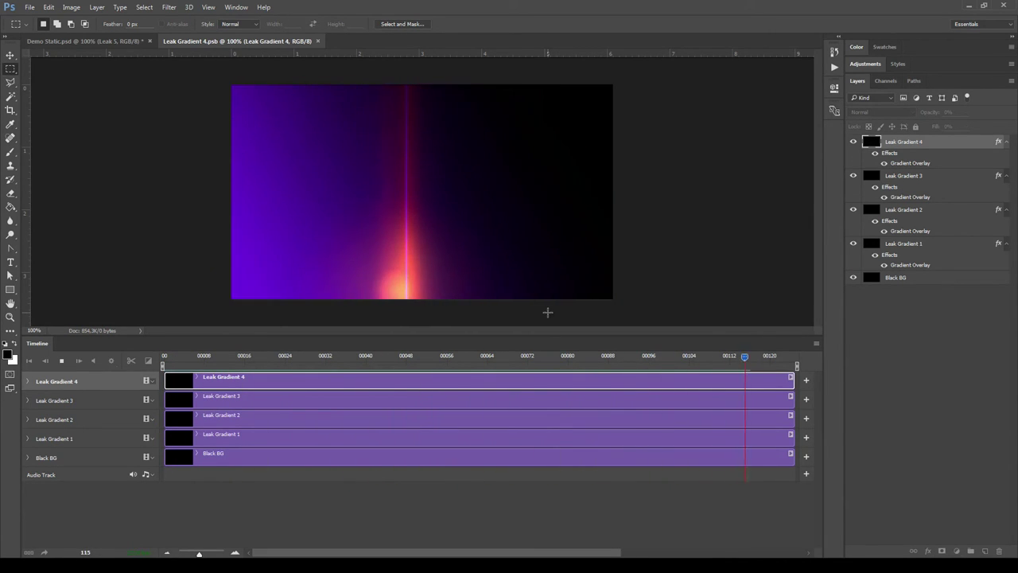
{"action": "left_click", "coordinate": [322, 41]}
{"action": "left_click", "coordinate": [527, 215]}
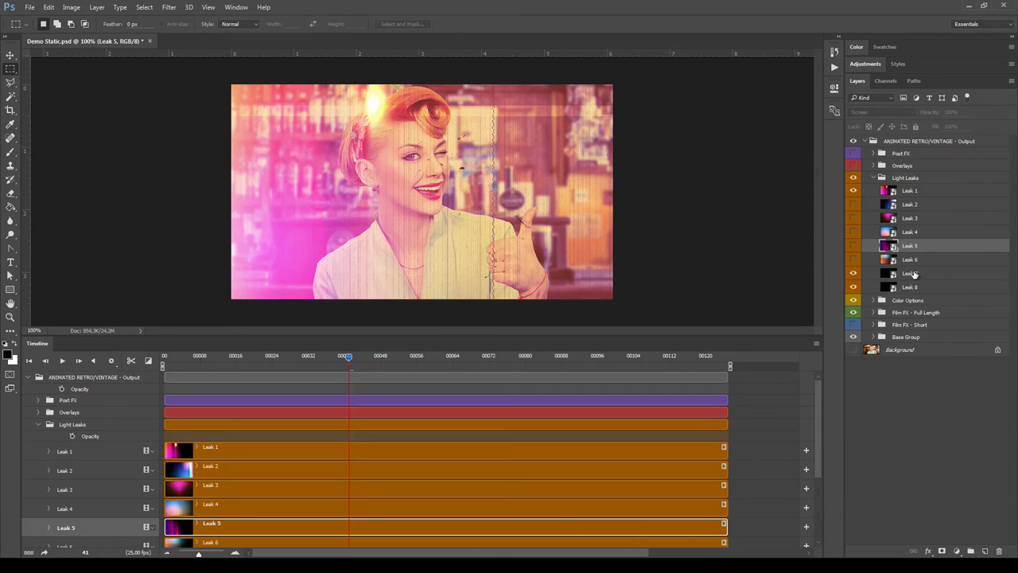
Step: Open the Leak 6 smart object, play back its leak animation and close it without saving
{"action": "double_click", "coordinate": [889, 259]}
{"action": "key", "text": "space"}
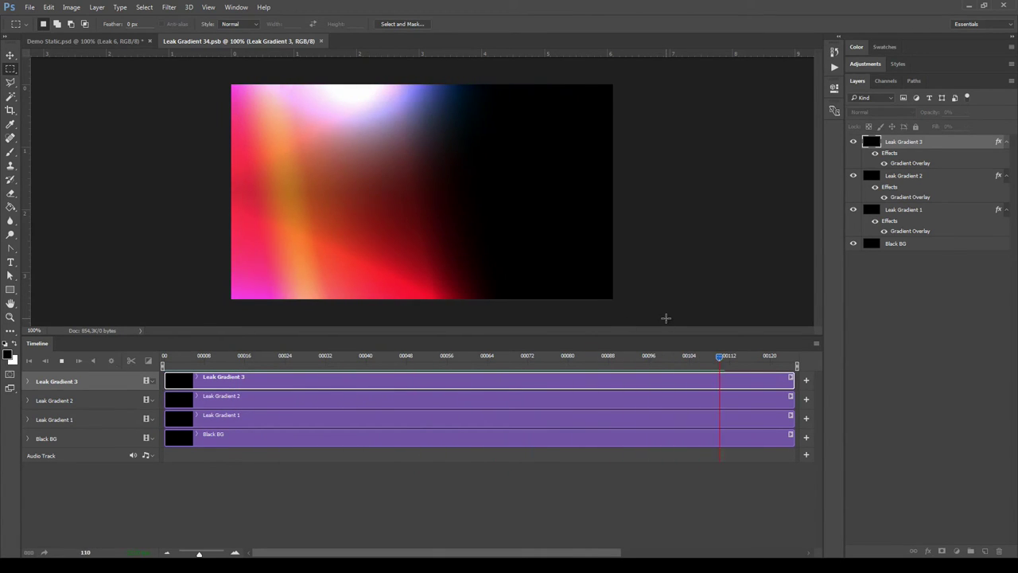
{"action": "key", "text": "space"}
{"action": "left_click", "coordinate": [326, 41]}
{"action": "left_click", "coordinate": [525, 212]}
Step: Open the Leak 7 smart object, preview its short gradient animation and close it without saving
{"action": "left_click", "coordinate": [891, 278]}
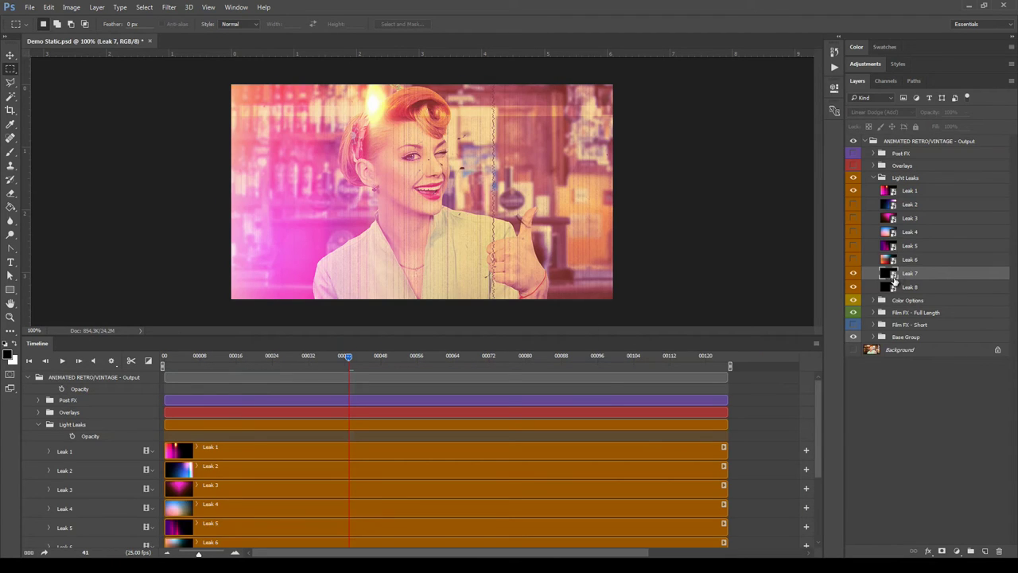
{"action": "double_click", "coordinate": [889, 273]}
{"action": "key", "text": "space"}
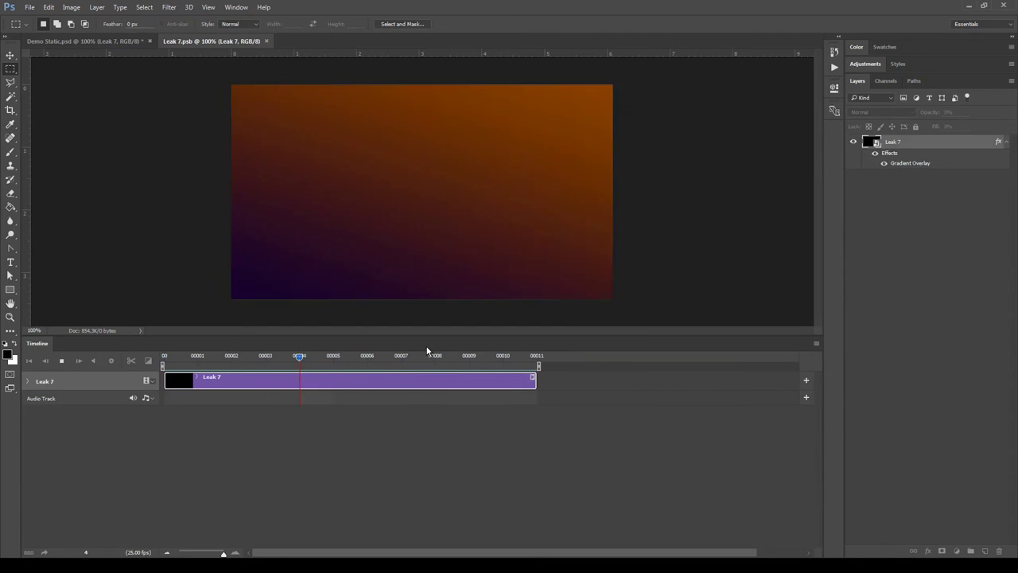
{"action": "key", "text": "space"}
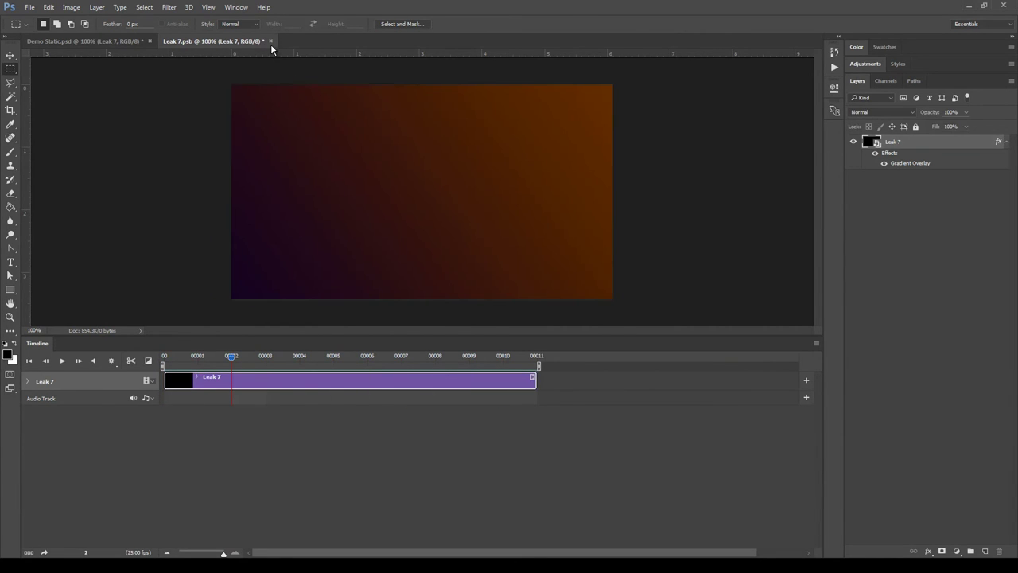
{"action": "left_click", "coordinate": [269, 41]}
{"action": "left_click", "coordinate": [541, 214]}
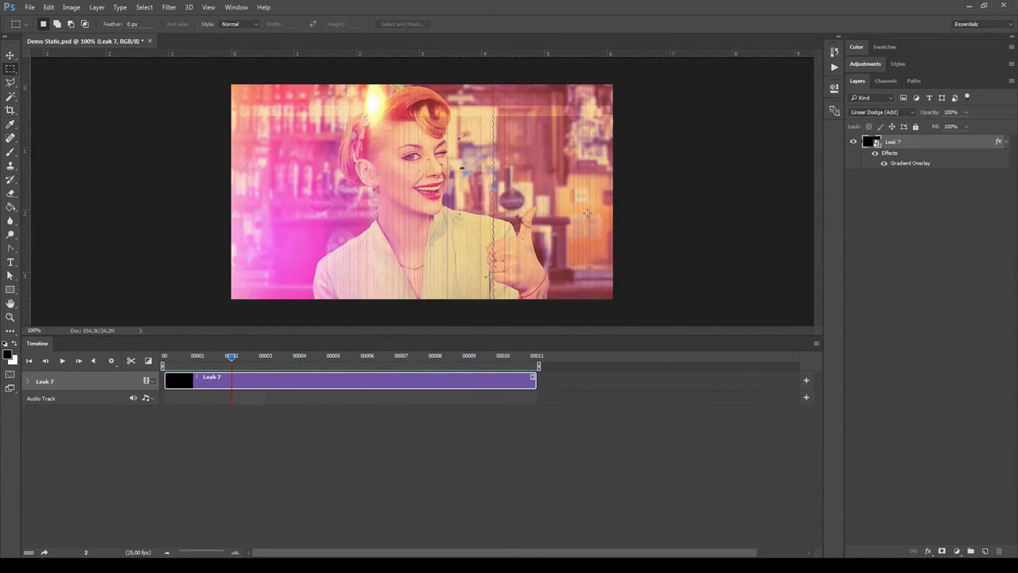
Step: Open the Leak 8 smart object, preview its short gradient animation and close it without saving
{"action": "double_click", "coordinate": [887, 286]}
{"action": "key", "text": "space"}
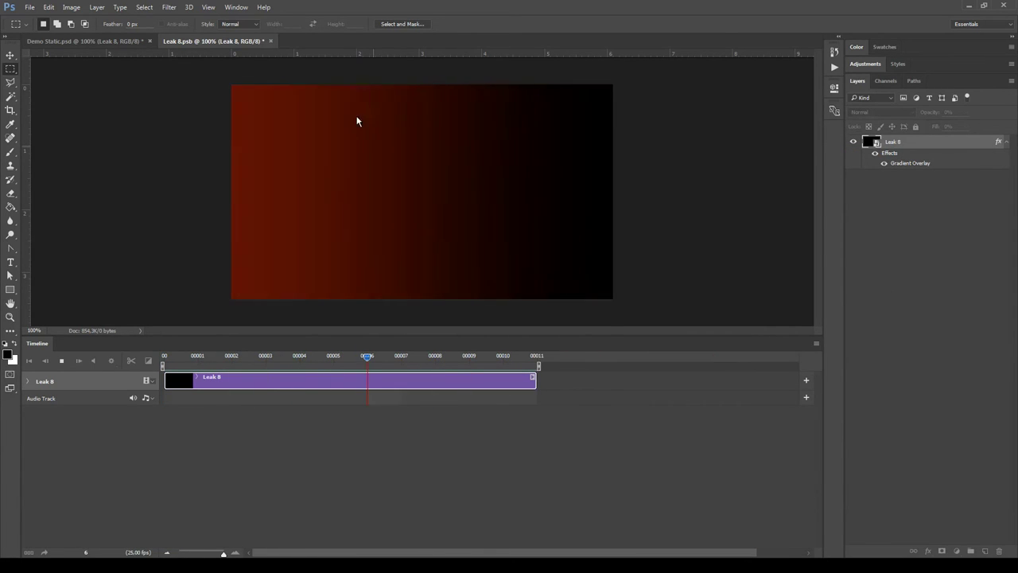
{"action": "key", "text": "space"}
{"action": "left_click", "coordinate": [270, 40]}
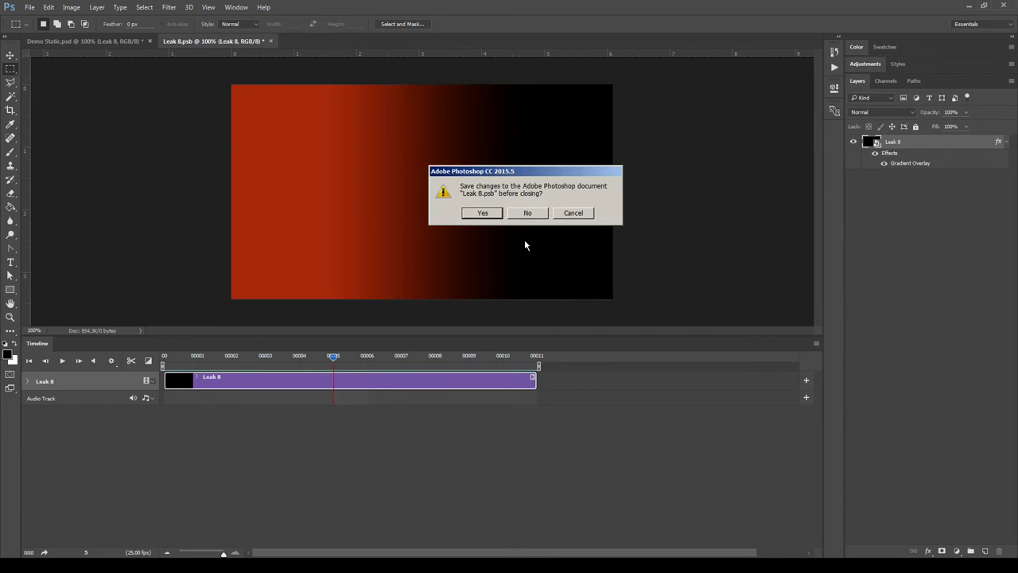
{"action": "left_click", "coordinate": [527, 213]}
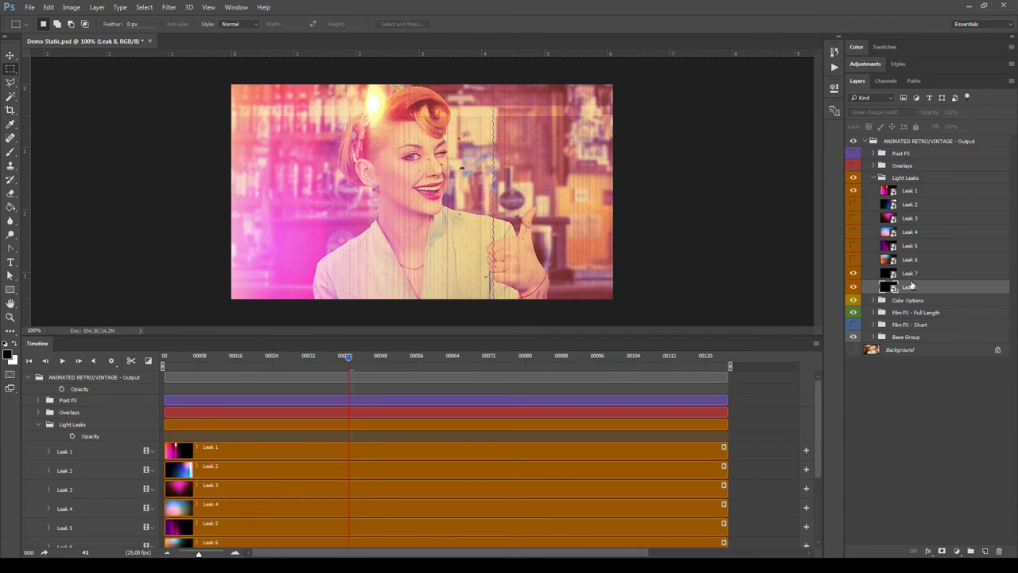
Step: Collapse Light Leaks and make Overlays visible, expanding it in both the layer list and the timeline
{"action": "left_click", "coordinate": [874, 178]}
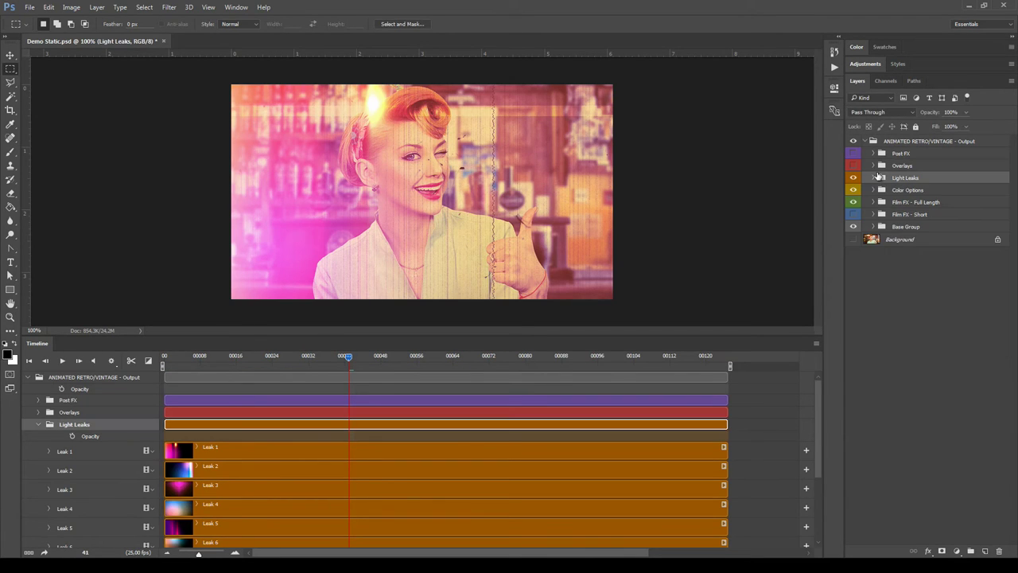
{"action": "left_click", "coordinate": [37, 425]}
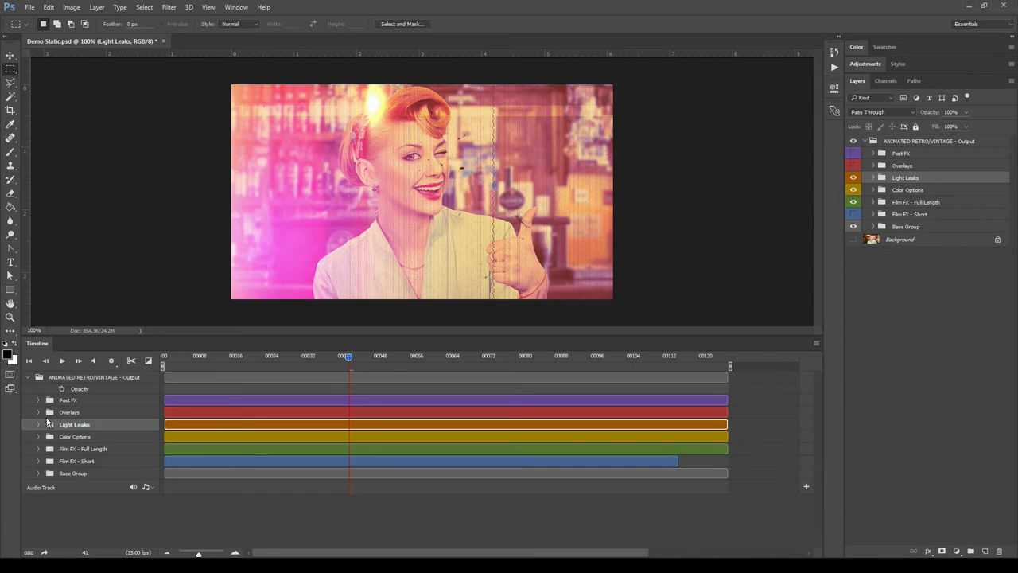
{"action": "left_click", "coordinate": [853, 166]}
{"action": "left_click", "coordinate": [874, 165]}
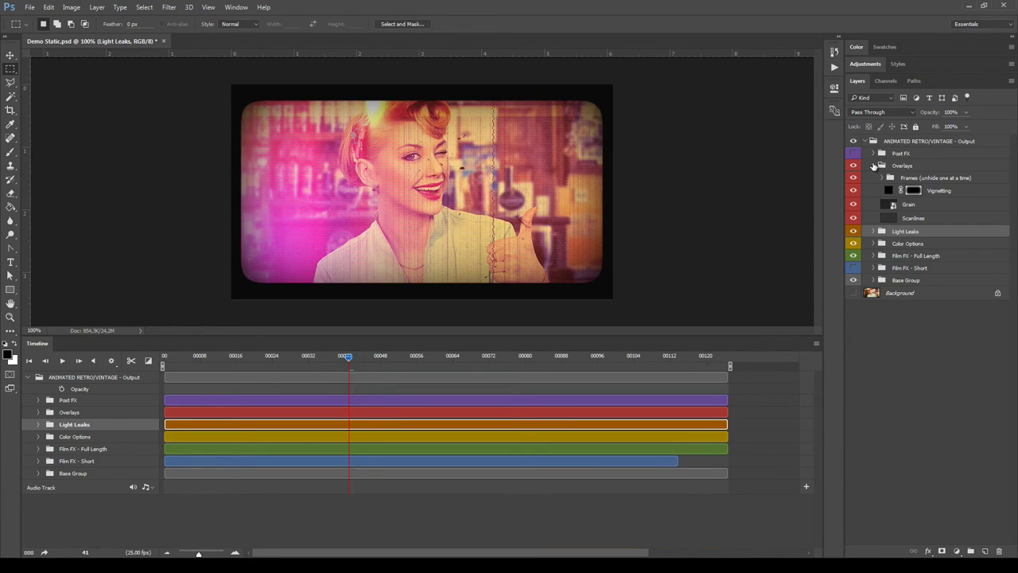
{"action": "left_click", "coordinate": [39, 413]}
Step: Select the Scanlines layer and toggle its visibility off and on to compare its effect on the image
{"action": "left_click", "coordinate": [923, 217]}
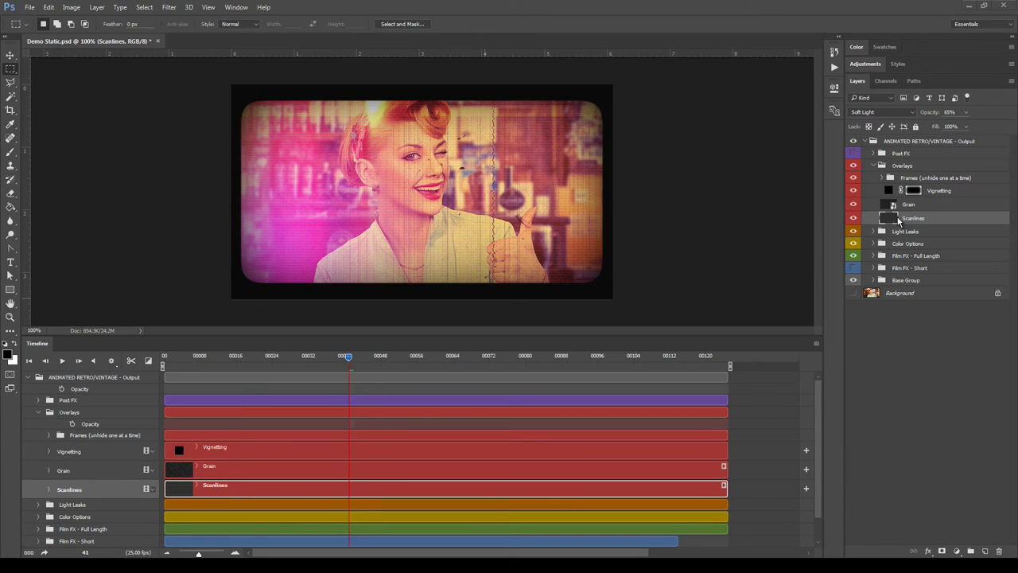
{"action": "left_click", "coordinate": [852, 217]}
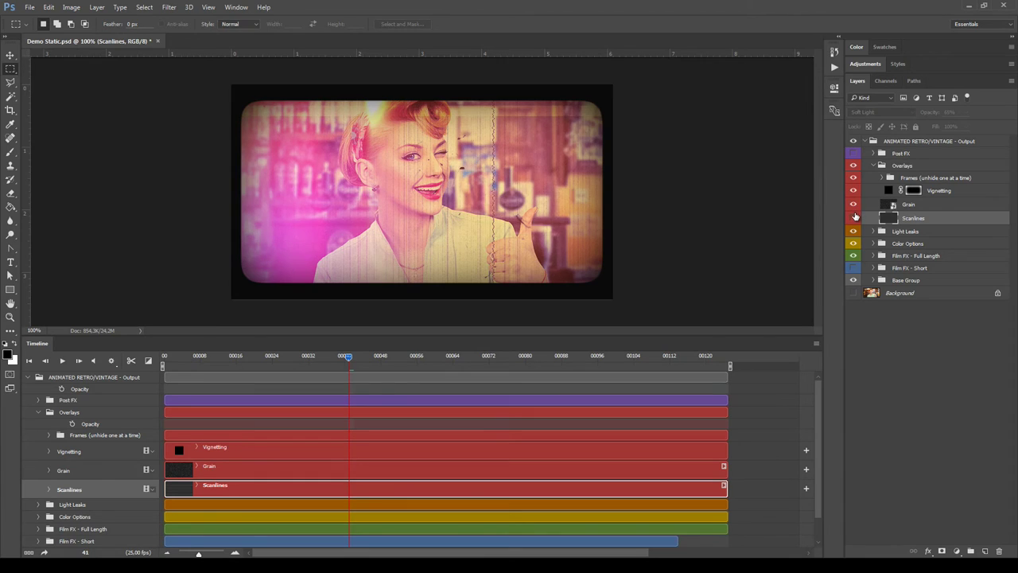
{"action": "left_click", "coordinate": [853, 217]}
Step: Select the Grain layer, return to the first frame and duplicate the layer as Grain copy
{"action": "left_click", "coordinate": [968, 205]}
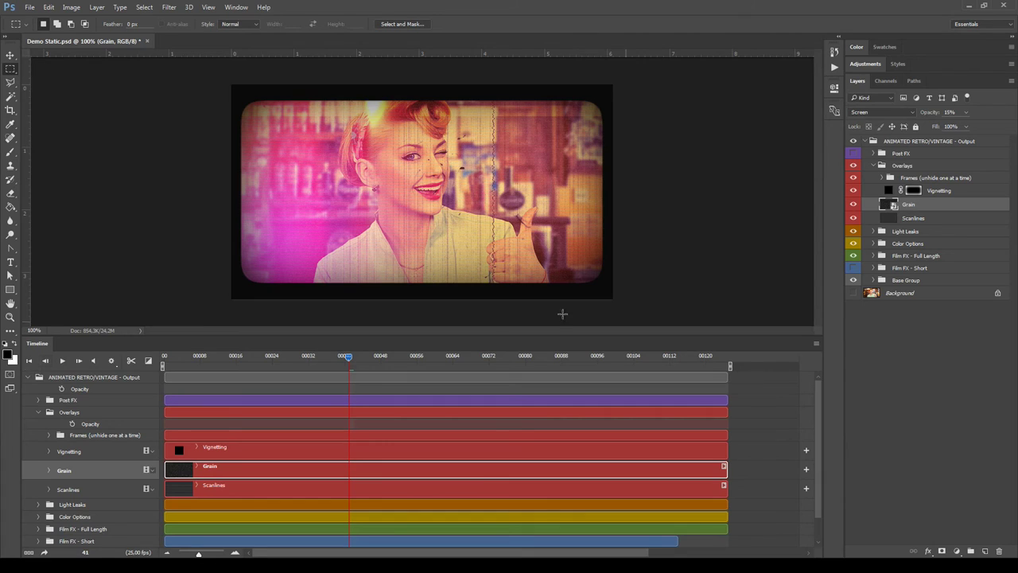
{"action": "left_click", "coordinate": [26, 361]}
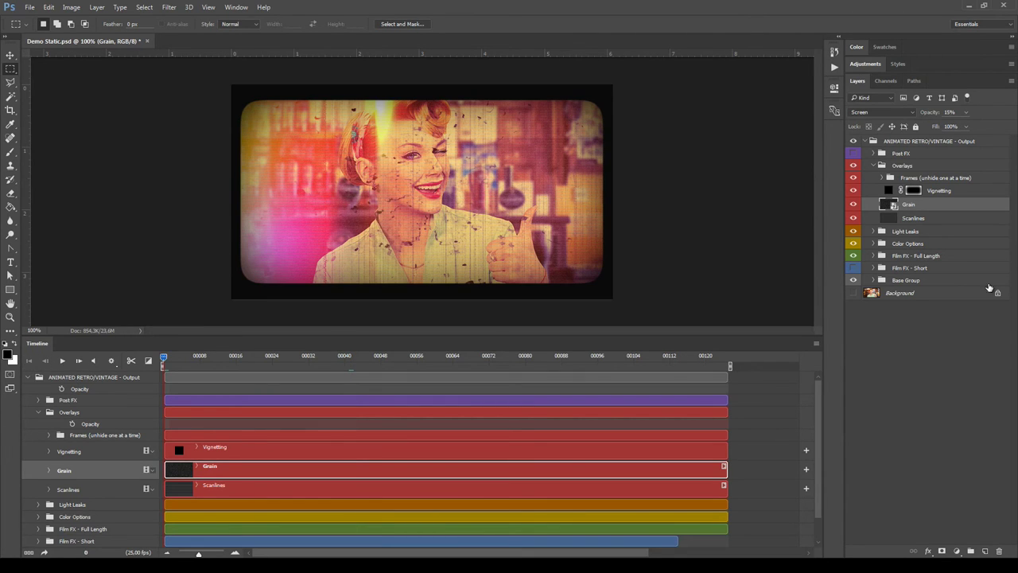
{"action": "right_click", "coordinate": [956, 207]}
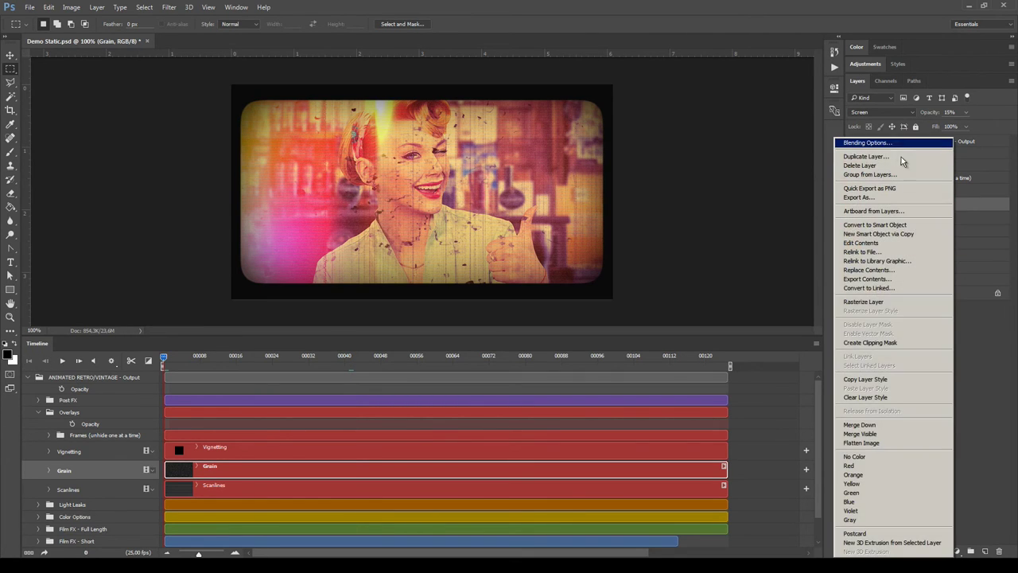
{"action": "left_click", "coordinate": [902, 156]}
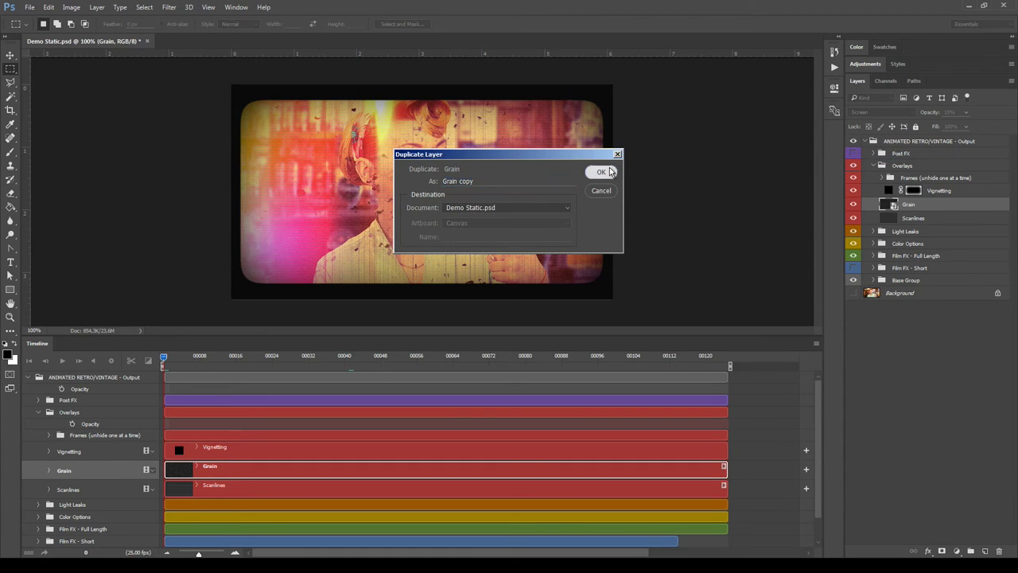
{"action": "left_click", "coordinate": [602, 172]}
Step: Set the Grain copy layer's opacity and fill to 100% and its blend mode to Normal
{"action": "left_click", "coordinate": [966, 127]}
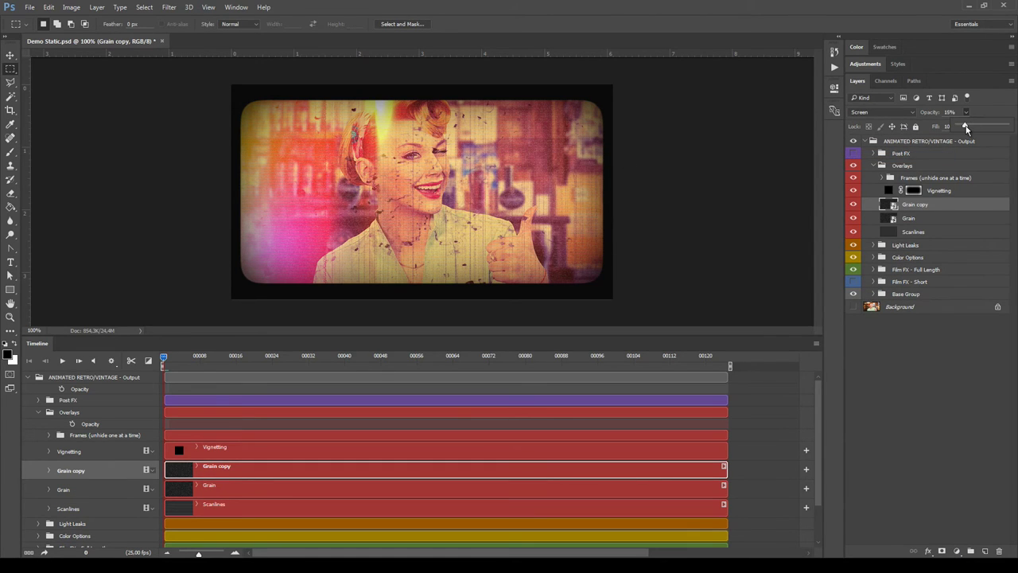
{"action": "left_click_drag", "start_coordinate": [967, 127], "coordinate": [1006, 126]}
{"action": "left_click", "coordinate": [887, 114]}
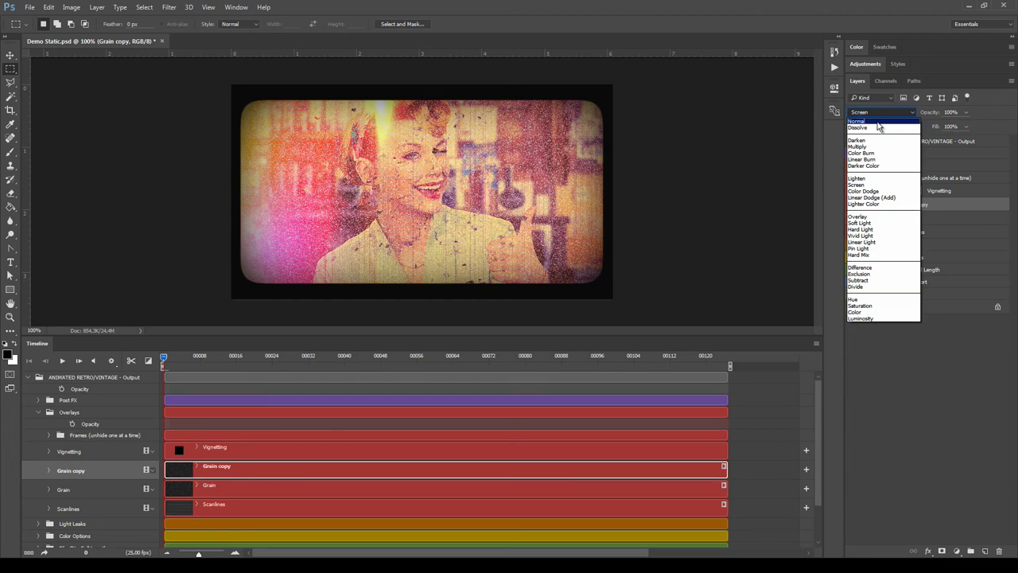
{"action": "left_click", "coordinate": [878, 123]}
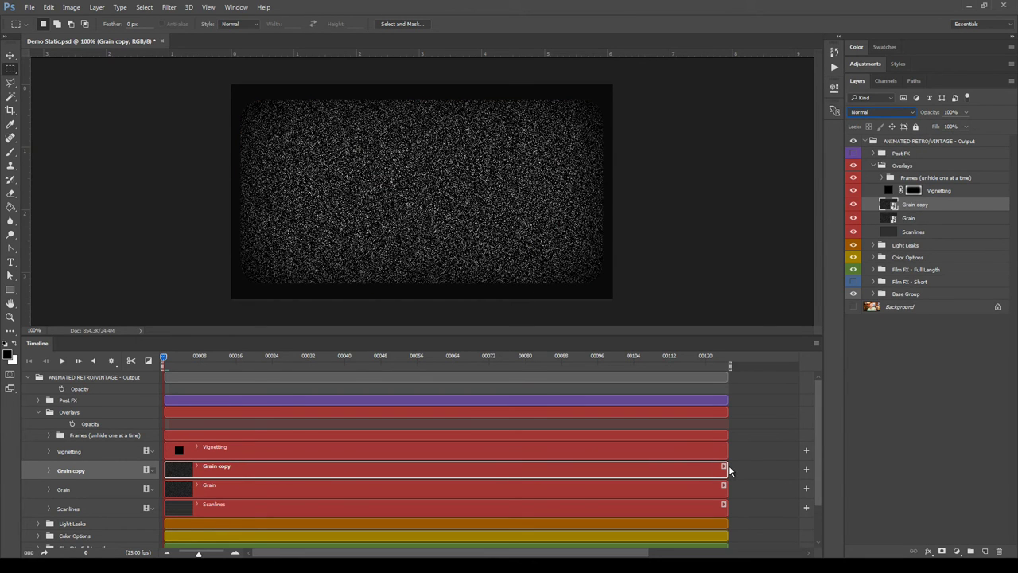
Step: Shorten the Grain copy clip to a brief section around frames 26 to 32 and play the timeline past it
{"action": "left_click_drag", "start_coordinate": [725, 470], "coordinate": [296, 469]}
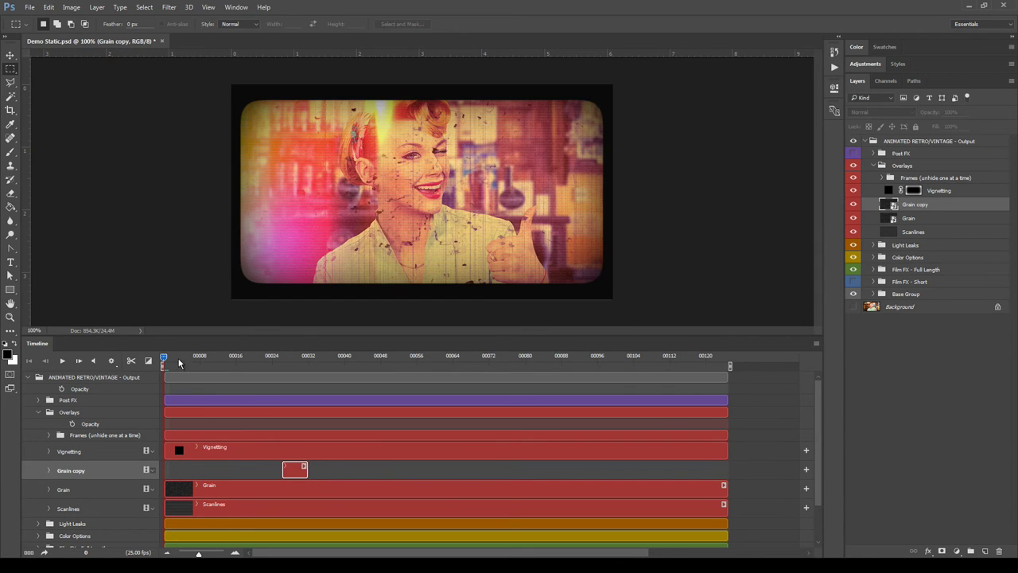
{"action": "key", "text": "space"}
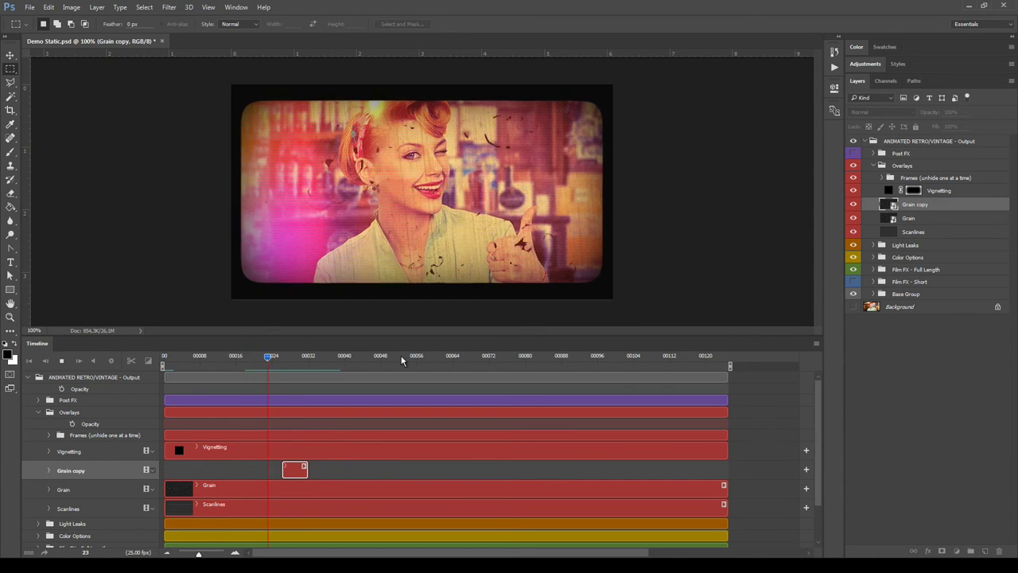
{"action": "key", "text": "space"}
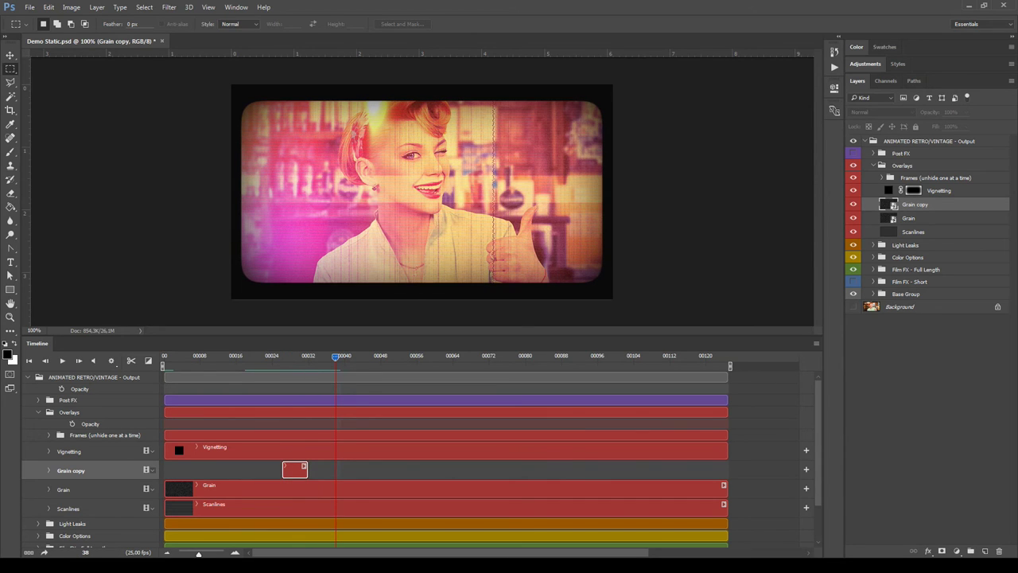
Step: Try the Vignetting layer at 84% opacity and preview other fill colours such as dark red #750202, discarding the colour change
{"action": "left_click", "coordinate": [964, 192]}
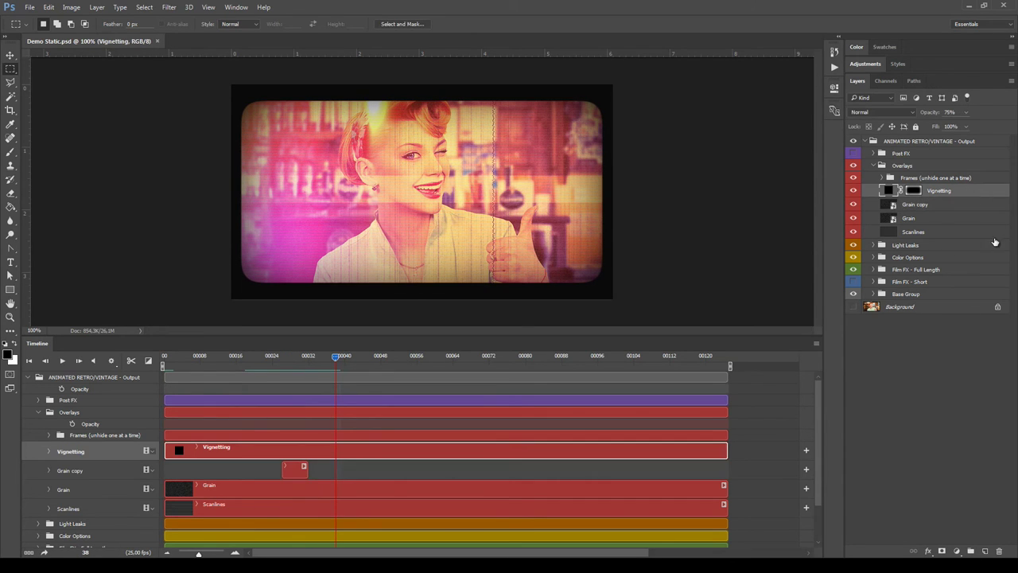
{"action": "left_click_drag", "start_coordinate": [968, 116], "coordinate": [971, 137]}
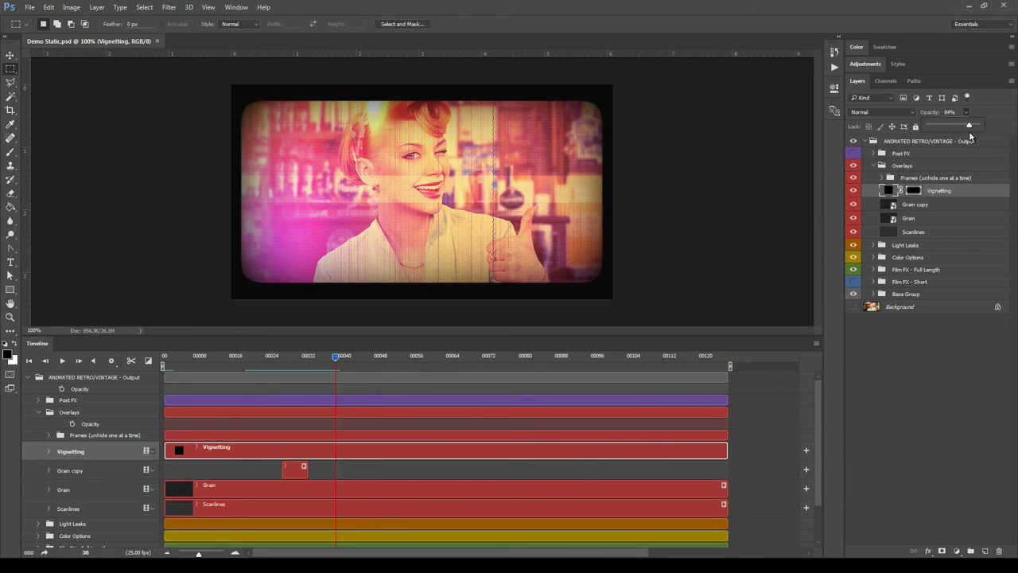
{"action": "double_click", "coordinate": [888, 193]}
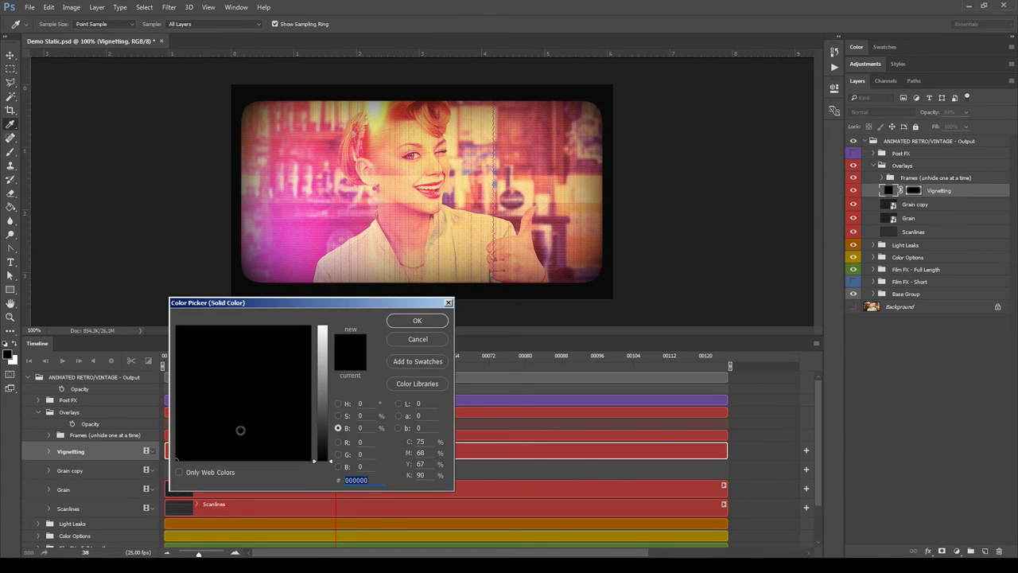
{"action": "mouse_move", "coordinate": [330, 389]}
{"action": "left_mouse_down"}
{"action": "mouse_move", "coordinate": [322, 326]}
{"action": "mouse_move", "coordinate": [331, 399]}
{"action": "left_mouse_up"}
{"action": "left_click", "coordinate": [280, 385]}
{"action": "left_click", "coordinate": [221, 352]}
{"action": "left_click", "coordinate": [311, 327]}
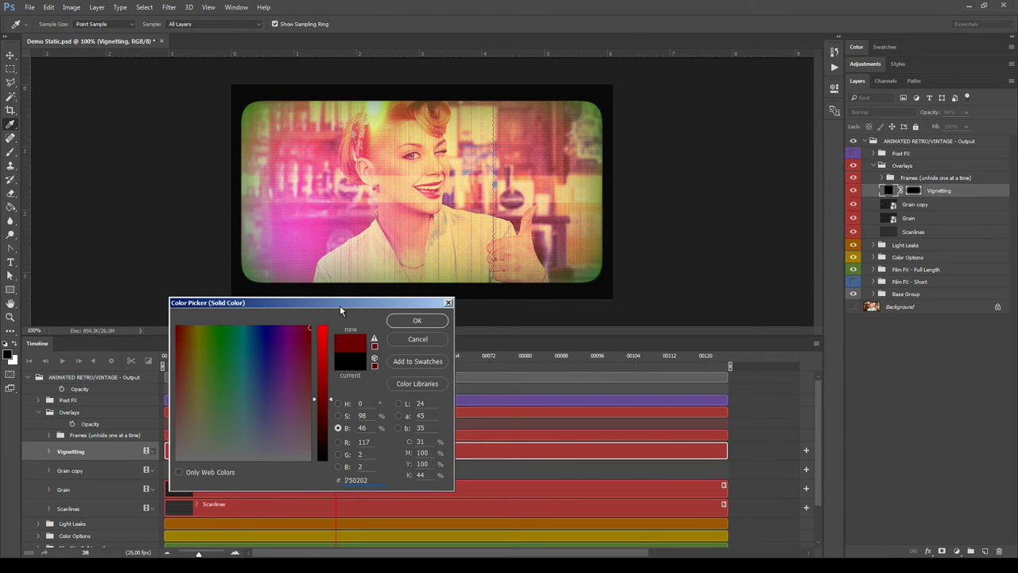
{"action": "left_click", "coordinate": [398, 340]}
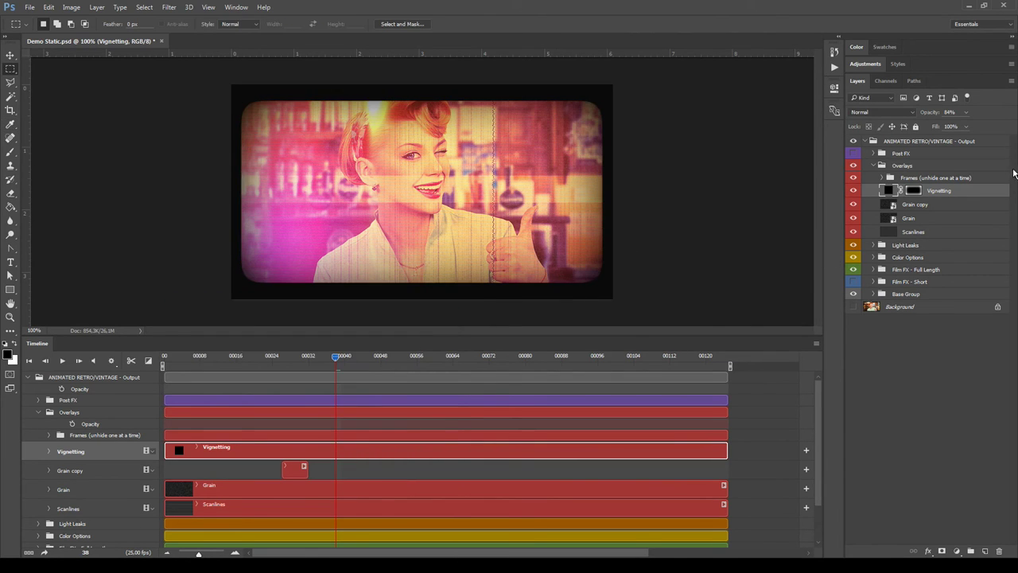
Step: Set the Vignetting layer's opacity to 75%
{"action": "left_click", "coordinate": [965, 113]}
{"action": "type", "text": "75"}
{"action": "key", "text": "Return"}
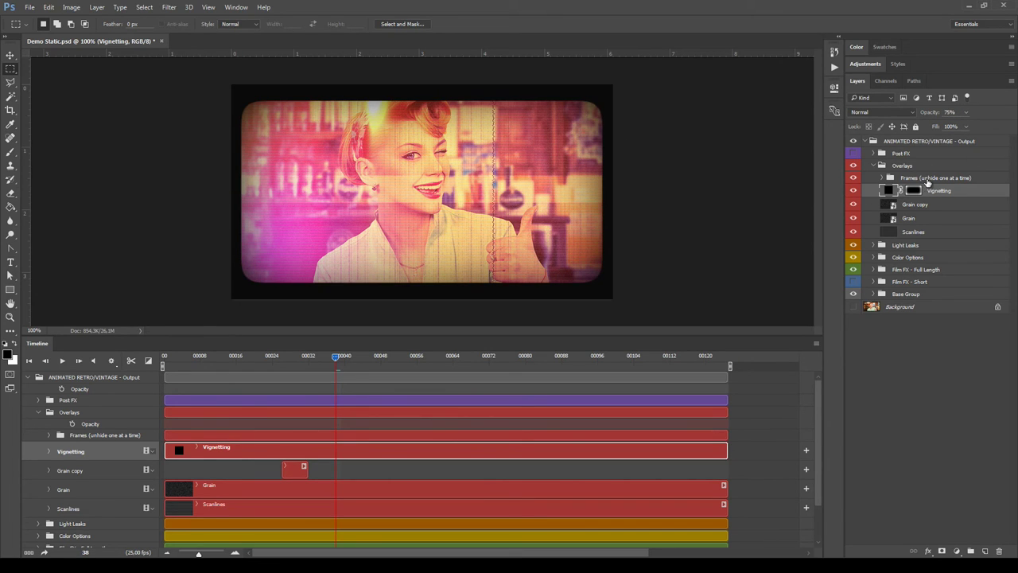
Step: Expand the Frames group and compare the Hard, Soft and Jagged Edge frames one at a time, ending with only Frame Hard Edge shown
{"action": "left_click", "coordinate": [879, 180]}
{"action": "left_click", "coordinate": [884, 178]}
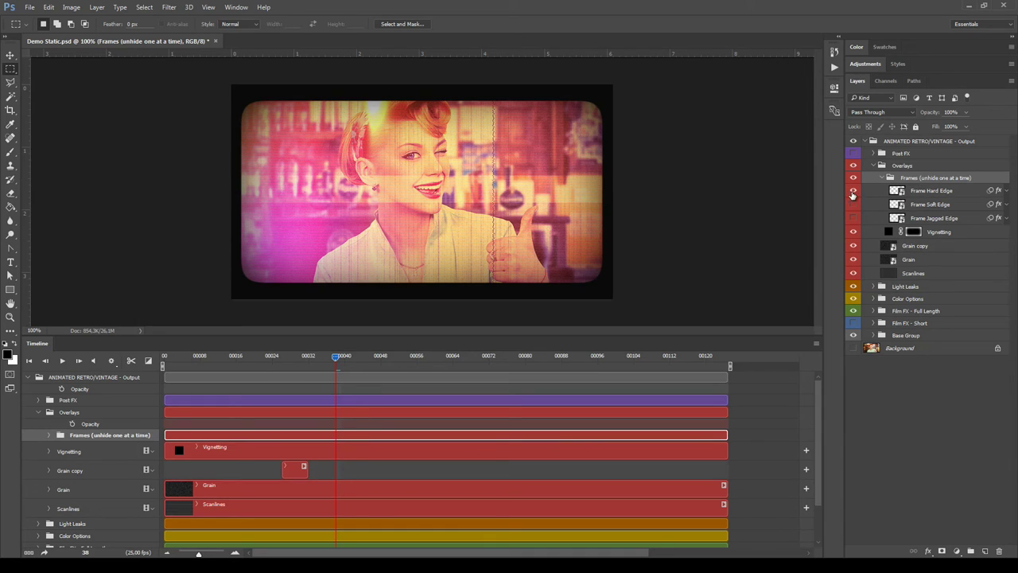
{"action": "left_click", "coordinate": [854, 192]}
{"action": "left_click", "coordinate": [853, 206]}
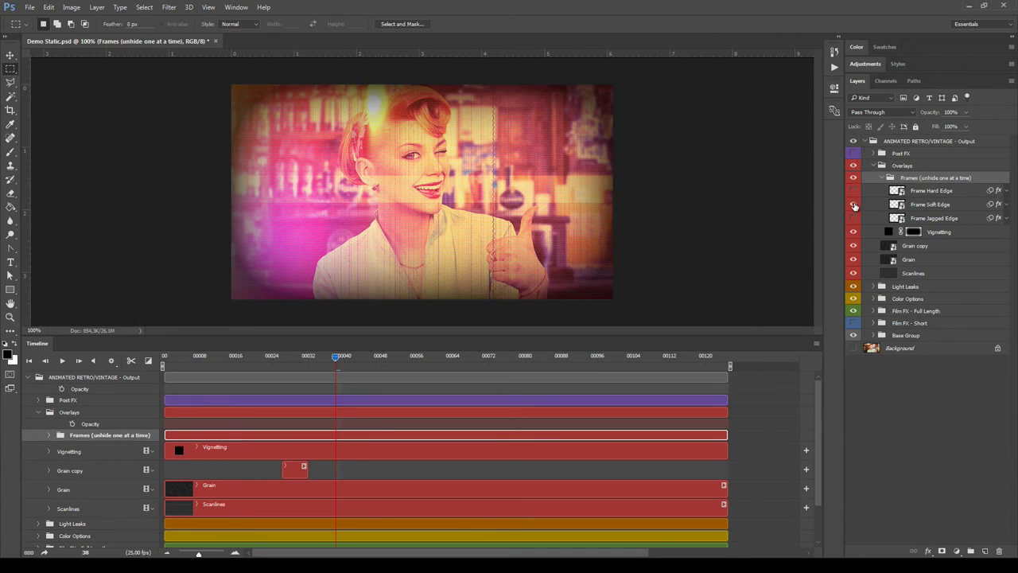
{"action": "left_click", "coordinate": [853, 205]}
{"action": "left_click", "coordinate": [853, 218]}
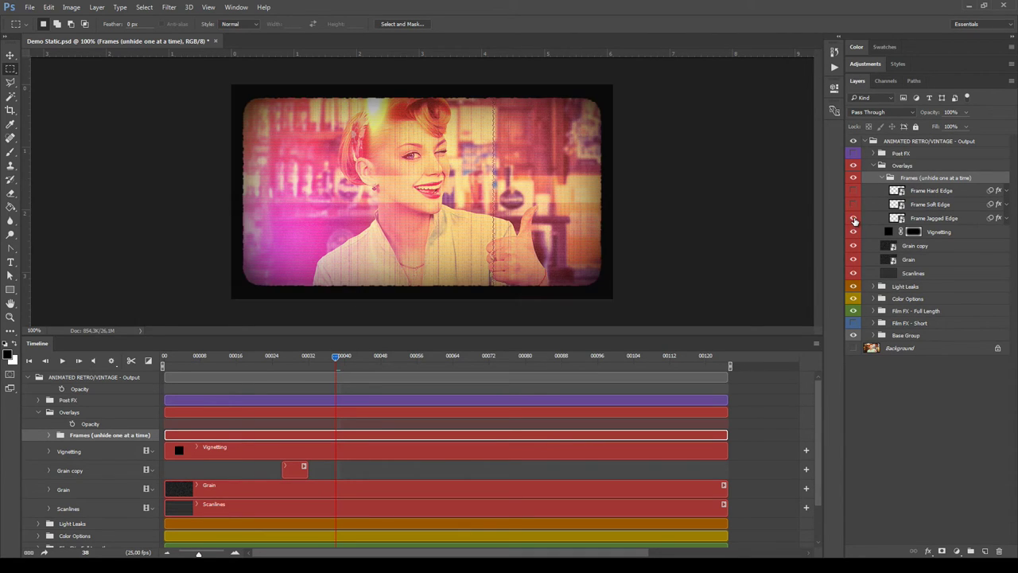
{"action": "left_click", "coordinate": [854, 218]}
{"action": "left_click", "coordinate": [854, 192]}
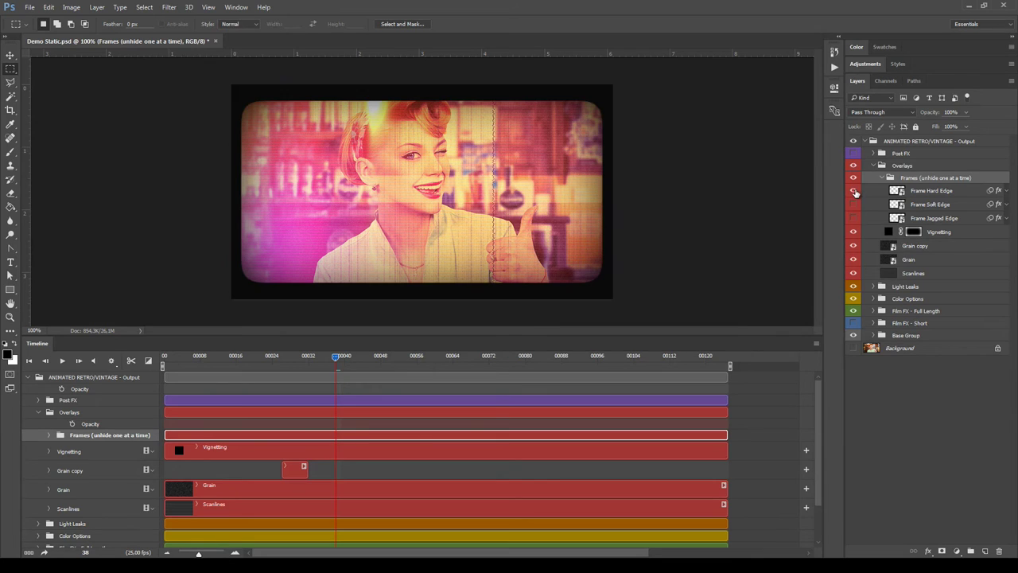
Step: Expand Frame Hard Edge's effects and try lighter Color Overlay colours before returning the frame to black
{"action": "left_click", "coordinate": [1008, 193]}
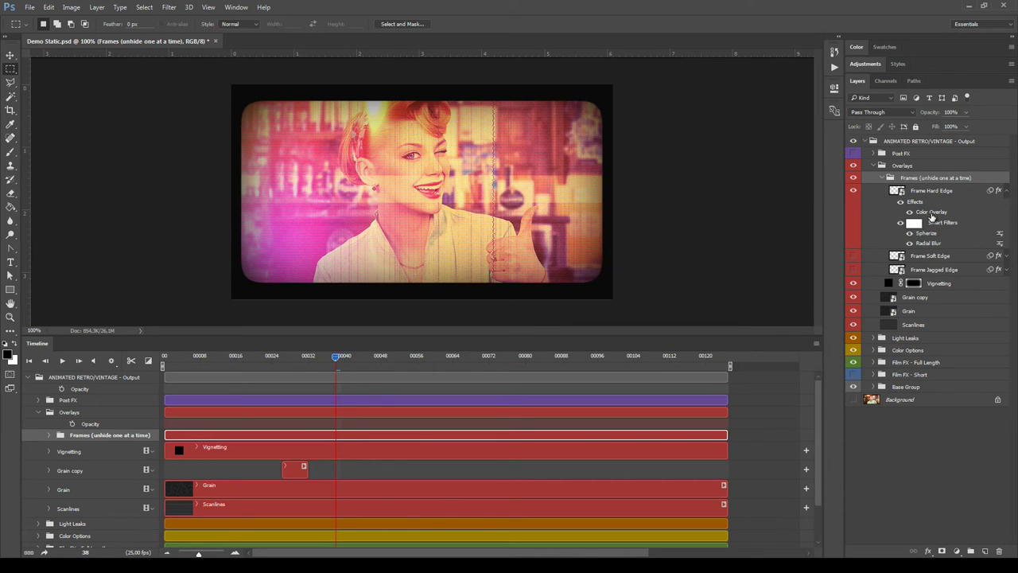
{"action": "double_click", "coordinate": [932, 213]}
{"action": "left_click", "coordinate": [542, 335]}
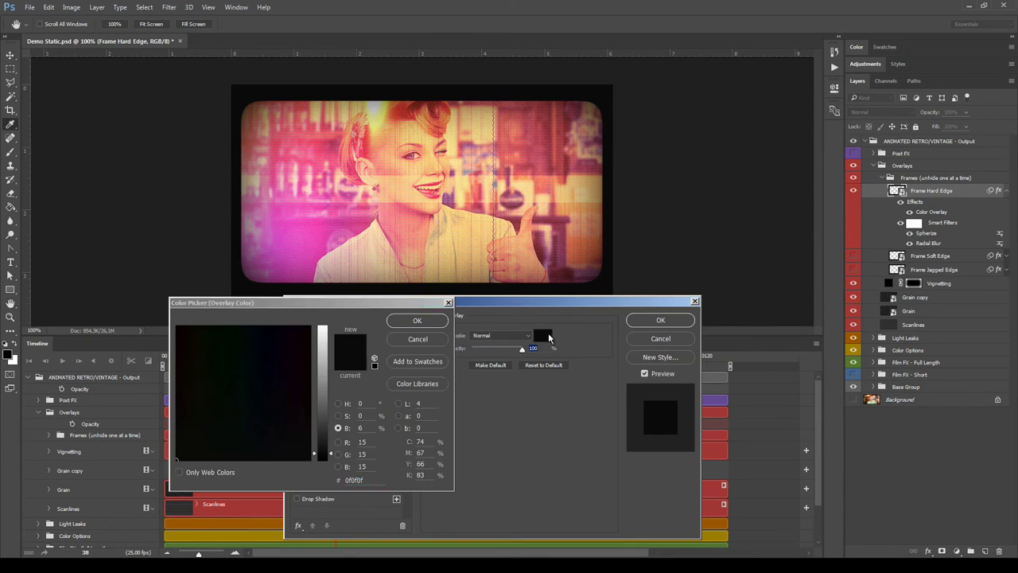
{"action": "left_click", "coordinate": [324, 374]}
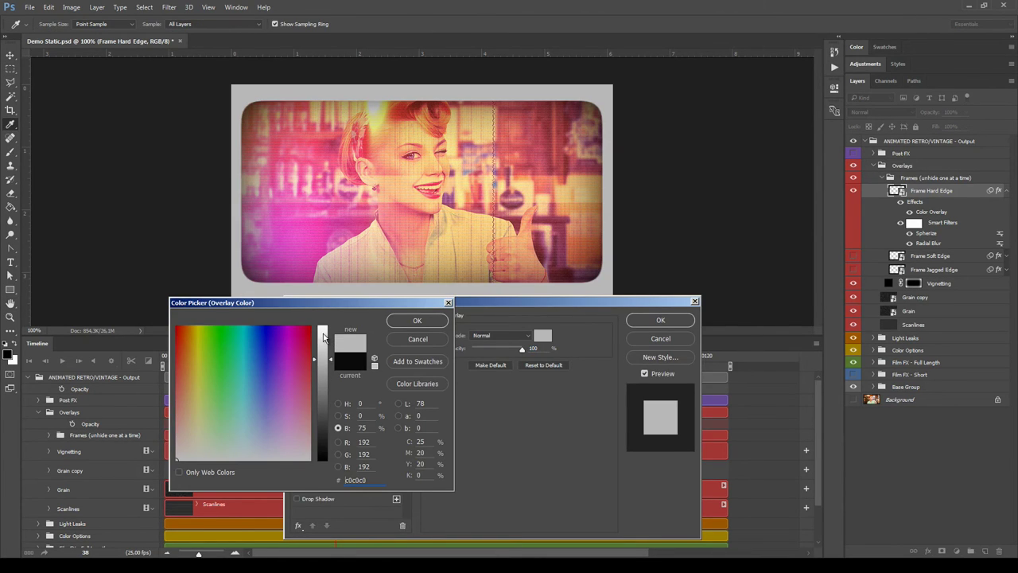
{"action": "left_click", "coordinate": [325, 327]}
{"action": "left_click", "coordinate": [264, 383]}
{"action": "left_click_drag", "start_coordinate": [322, 327], "coordinate": [322, 461]}
{"action": "left_click", "coordinate": [417, 320]}
{"action": "left_click", "coordinate": [660, 320]}
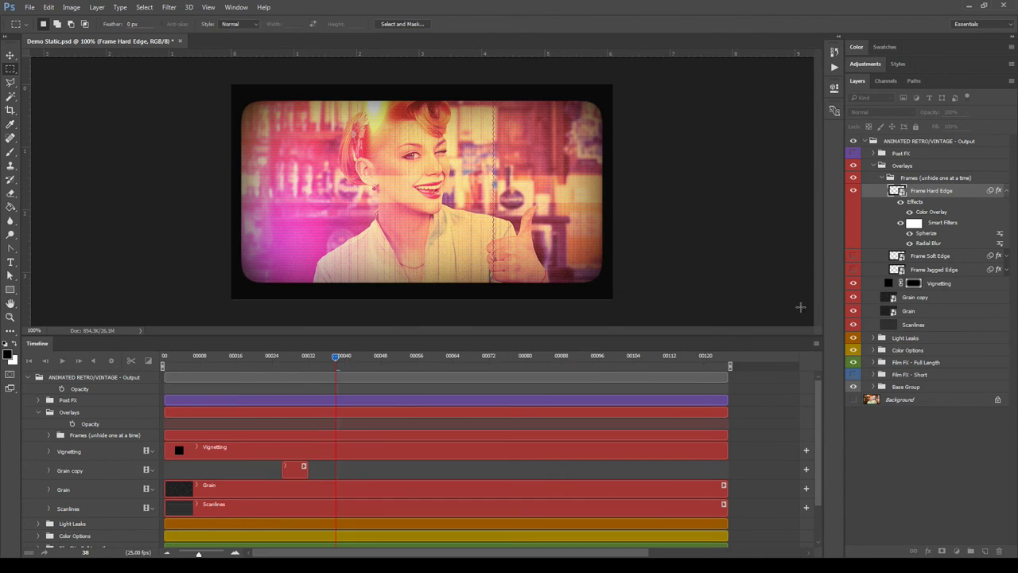
Step: Switch Frame Hard Edge's Spherize filter from horizontal to vertical distortion and review its Radial Blur settings
{"action": "double_click", "coordinate": [928, 234]}
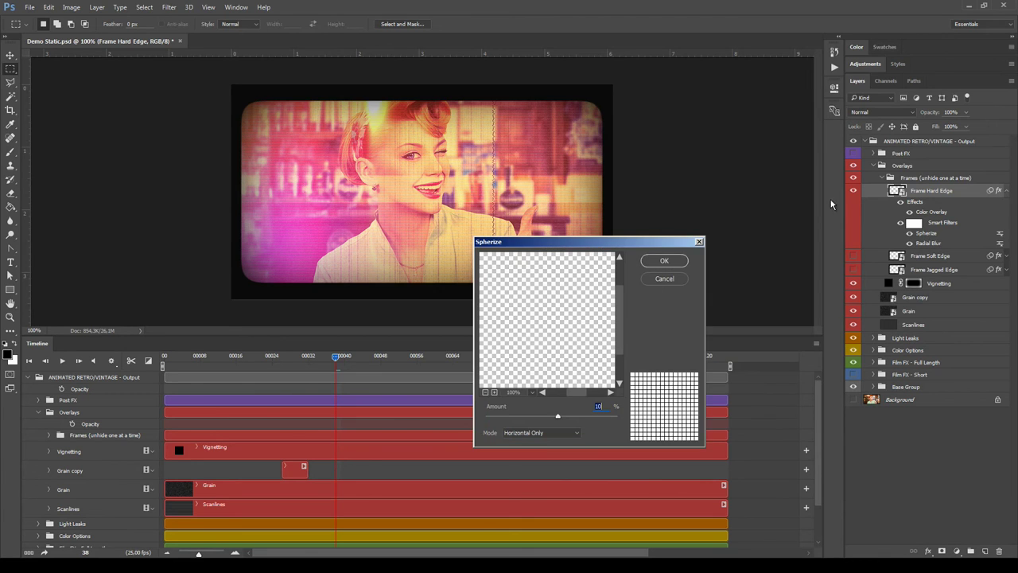
{"action": "left_click", "coordinate": [556, 432]}
{"action": "left_click", "coordinate": [538, 460]}
{"action": "left_click_drag", "start_coordinate": [557, 419], "coordinate": [560, 419]}
{"action": "left_click", "coordinate": [664, 261]}
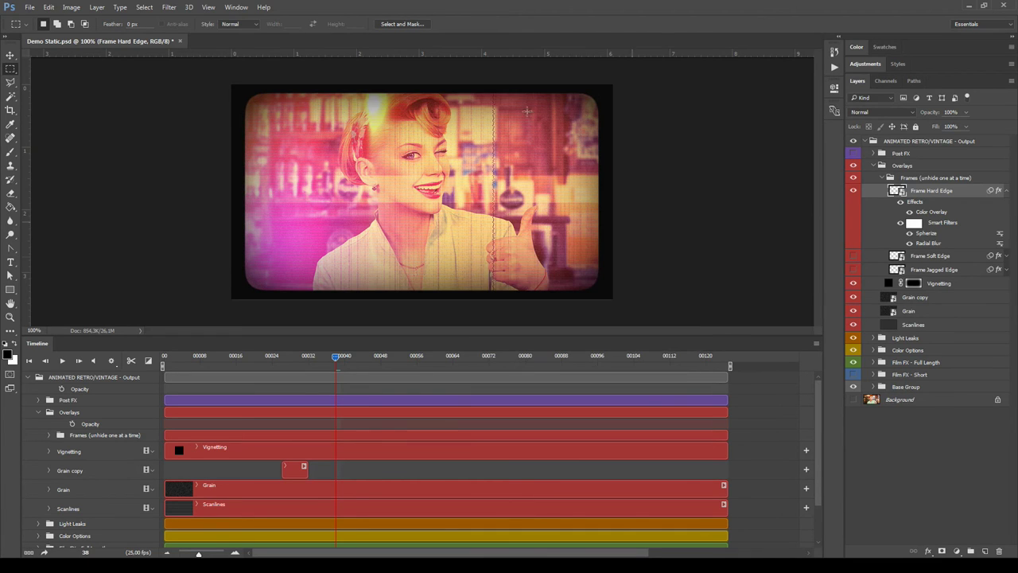
{"action": "double_click", "coordinate": [928, 243]}
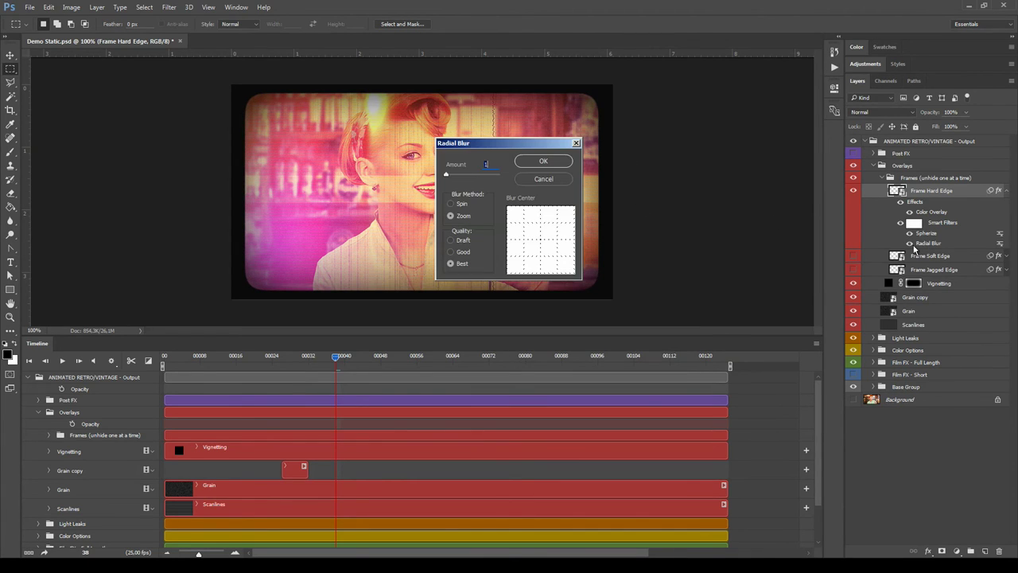
{"action": "left_click", "coordinate": [543, 162]}
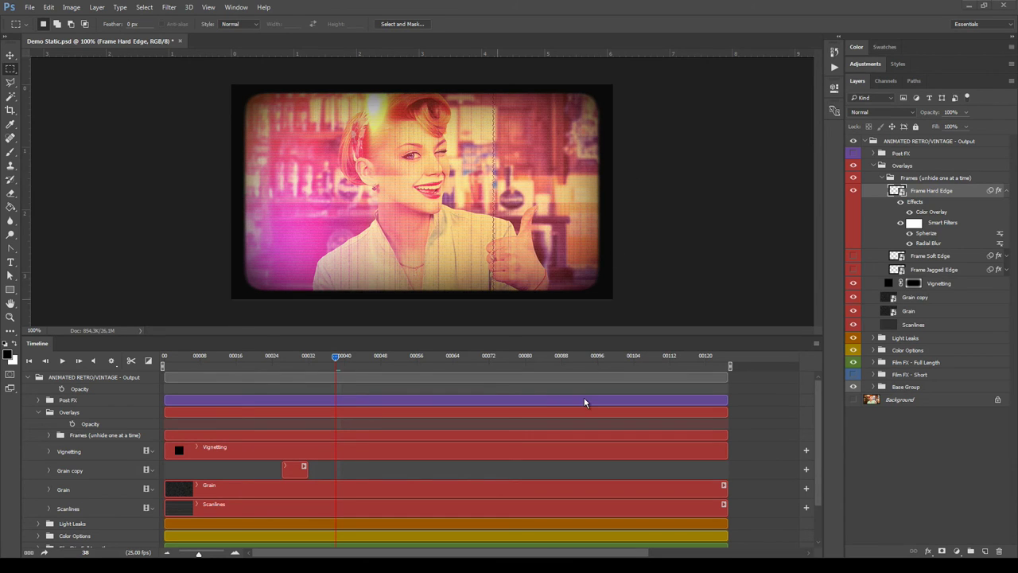
Step: Open the Frame Hard Edge smart object, expand the Frame Hard 125 f keyframes, scrub its animation and return to the first frame
{"action": "double_click", "coordinate": [897, 191]}
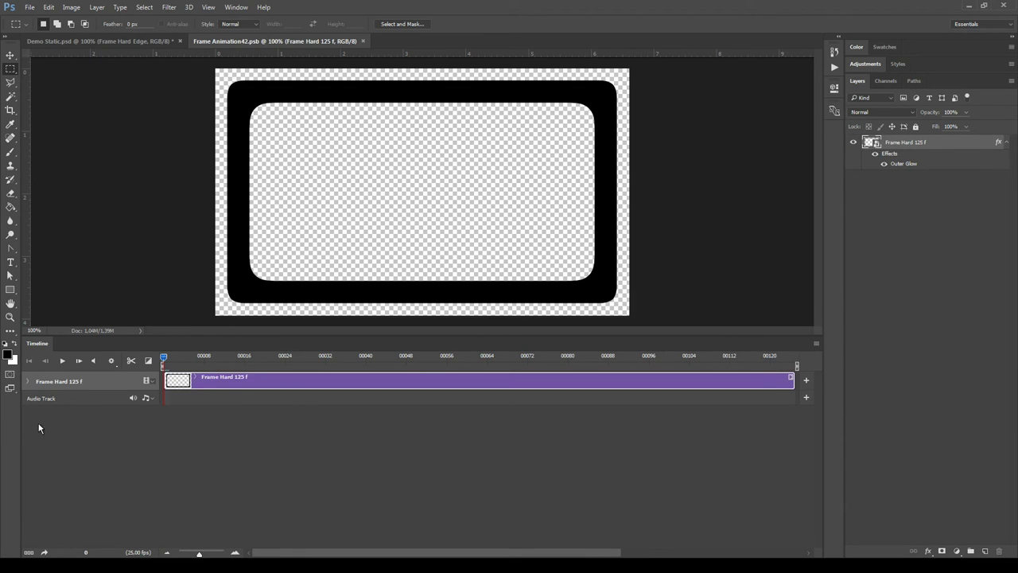
{"action": "left_click", "coordinate": [28, 382]}
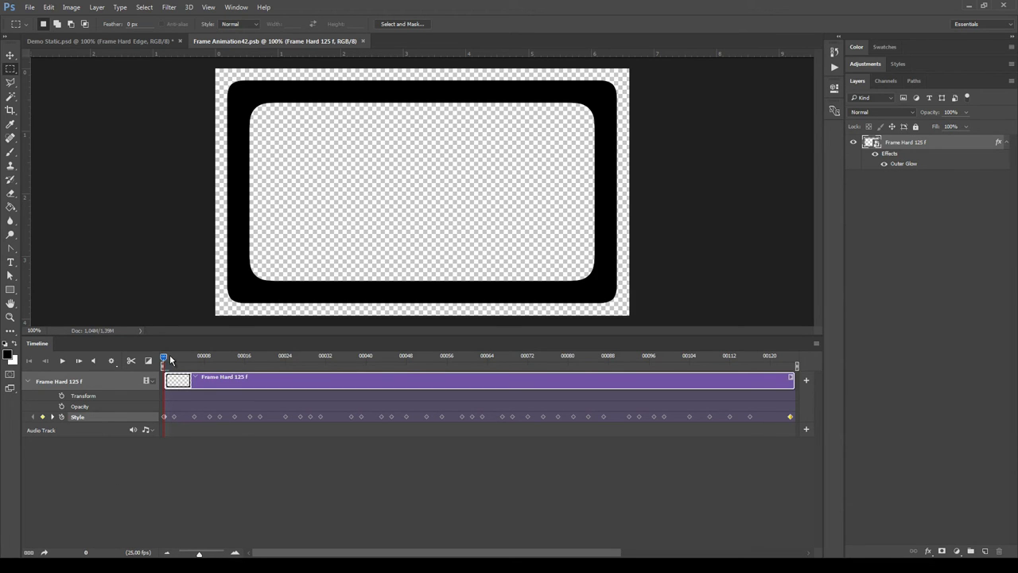
{"action": "left_click_drag", "start_coordinate": [280, 356], "coordinate": [319, 355]}
{"action": "key", "text": "Home"}
Step: Open the nested Decide Frame Tickness smart object and set its Inner Glow size to 100 px
{"action": "double_click", "coordinate": [871, 143]}
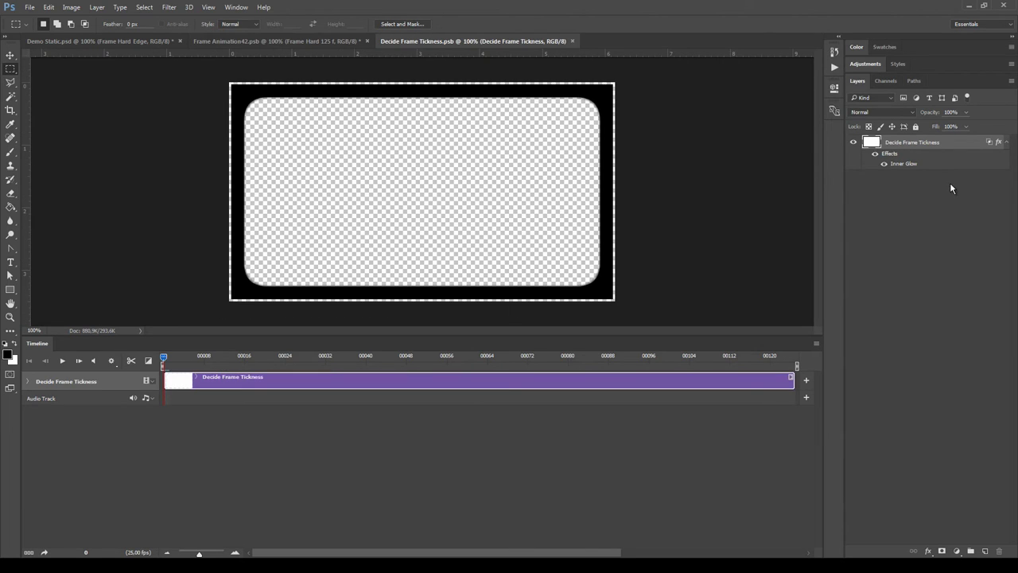
{"action": "double_click", "coordinate": [902, 164]}
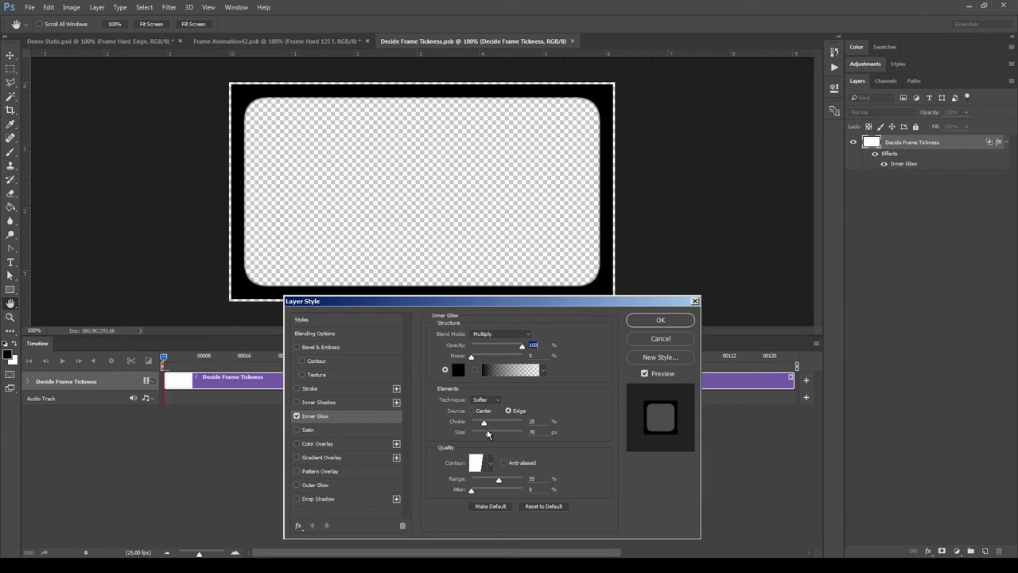
{"action": "left_click_drag", "start_coordinate": [487, 433], "coordinate": [449, 426]}
{"action": "key", "text": "ctrl+z"}
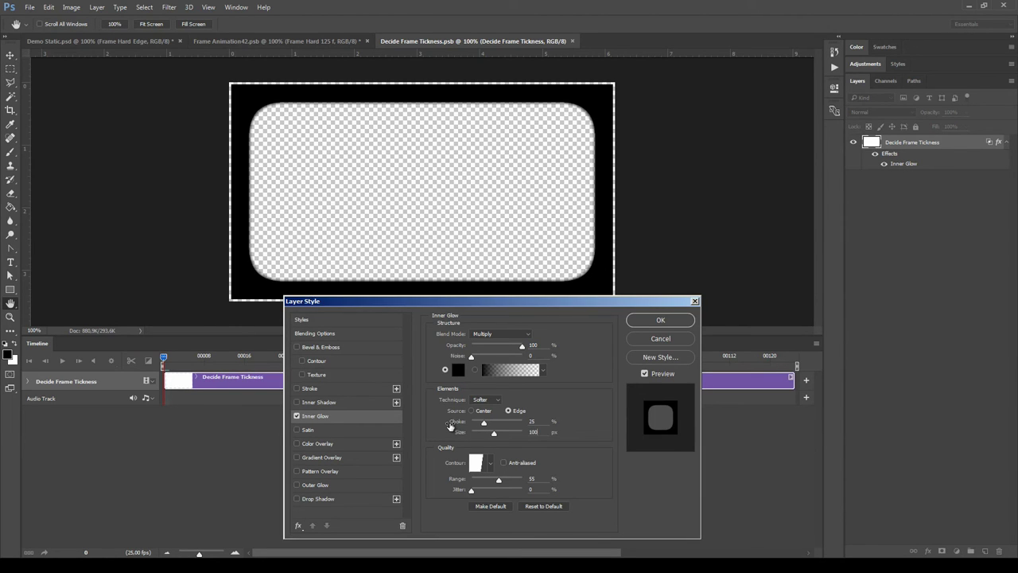
{"action": "left_click", "coordinate": [665, 323]}
Step: Save and close Decide Frame Tickness.psb and Frame Animation42.psb, returning to Demo Static.psd
{"action": "left_click", "coordinate": [576, 40]}
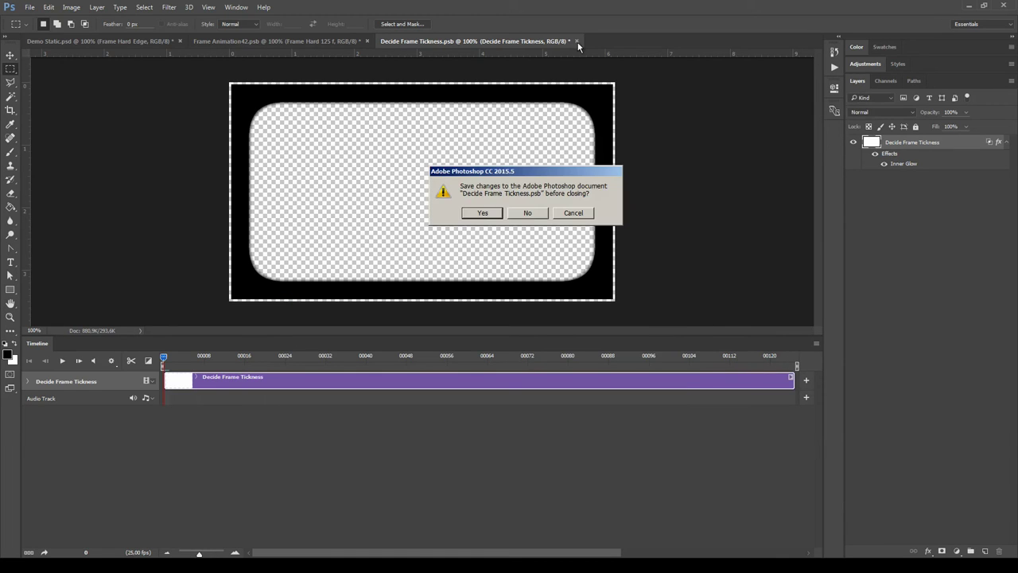
{"action": "left_click", "coordinate": [479, 216]}
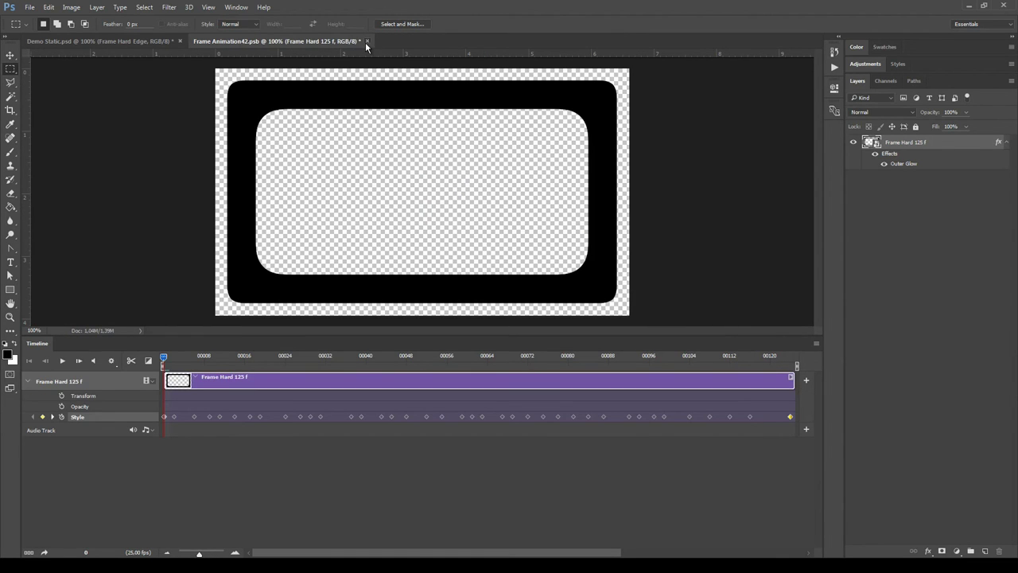
{"action": "left_click", "coordinate": [367, 41]}
{"action": "left_click", "coordinate": [480, 213]}
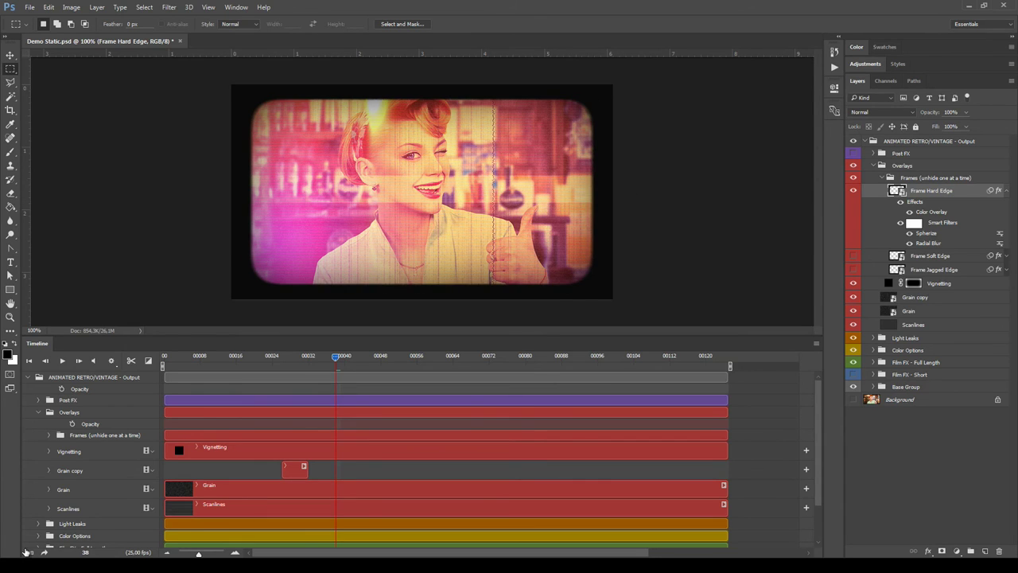
Step: Collapse the Frames and Overlays groups, and make the Post FX group visible and expand it in the layer list
{"action": "left_click", "coordinate": [39, 413]}
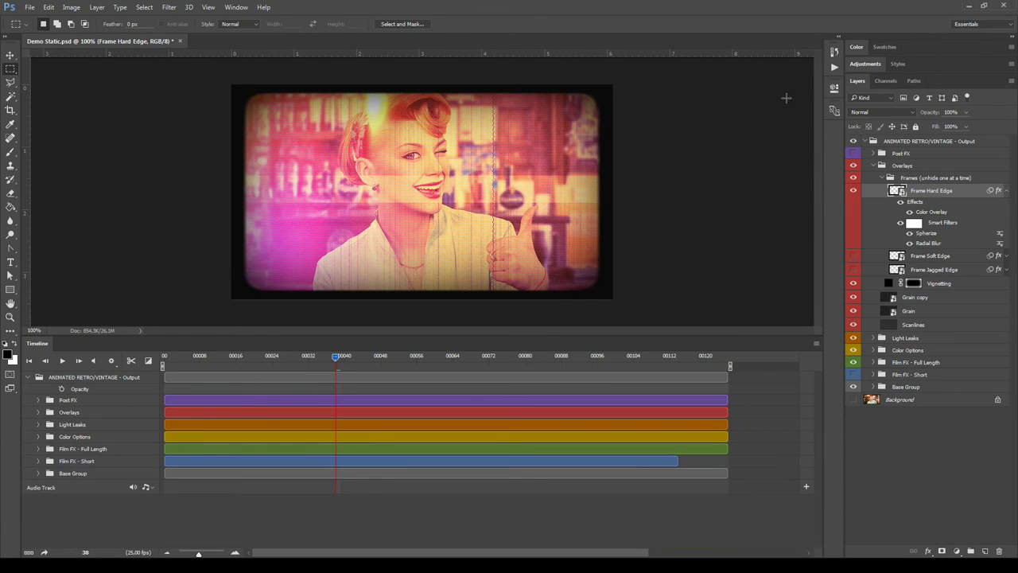
{"action": "left_click", "coordinate": [882, 177]}
{"action": "left_click", "coordinate": [873, 165]}
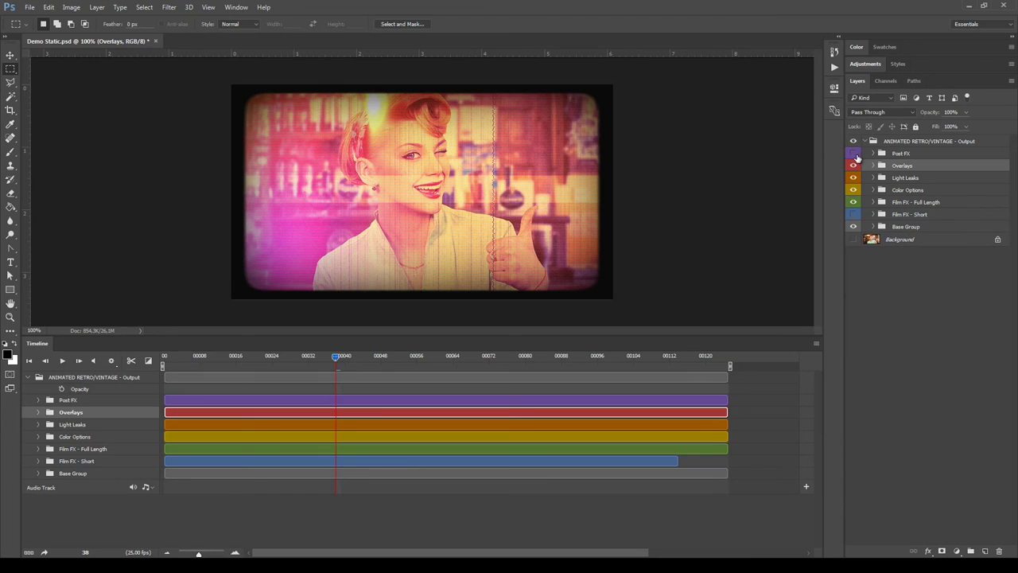
{"action": "left_click", "coordinate": [874, 153]}
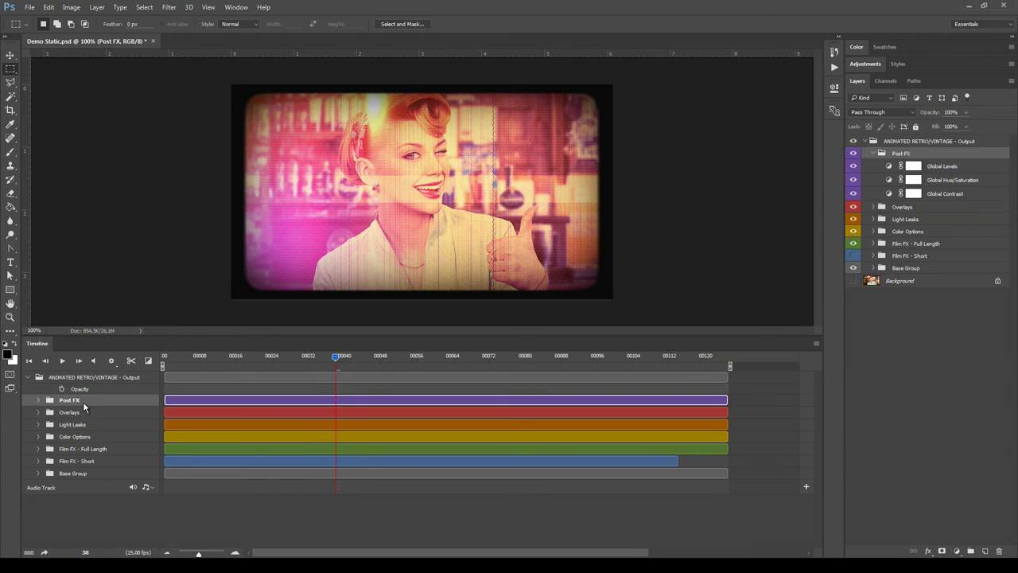
Step: Expand the Post FX group in the timeline and adjust the Global Contrast layer's opacity
{"action": "left_click", "coordinate": [38, 399]}
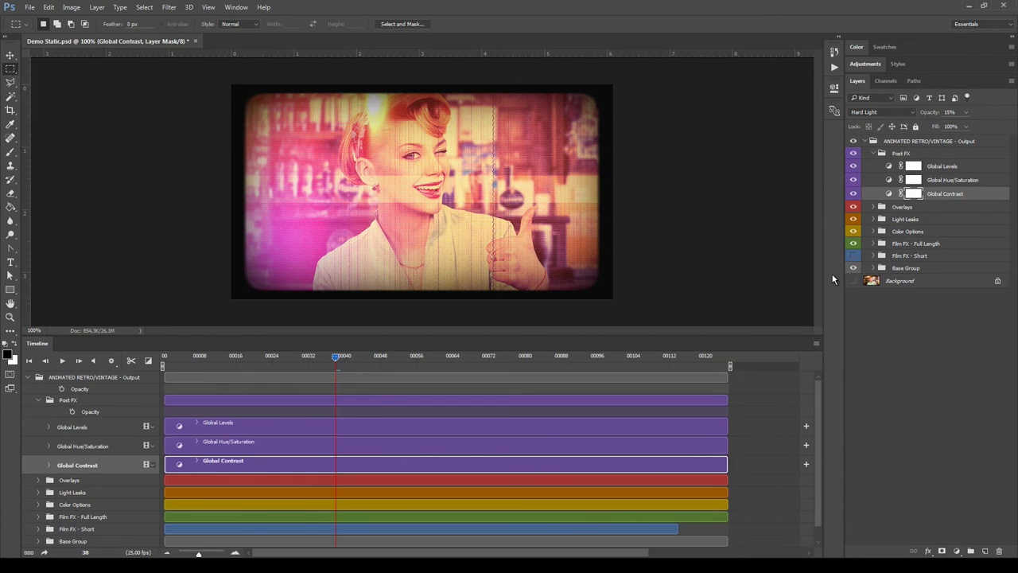
{"action": "left_click", "coordinate": [959, 190], "text": "ctrl"}
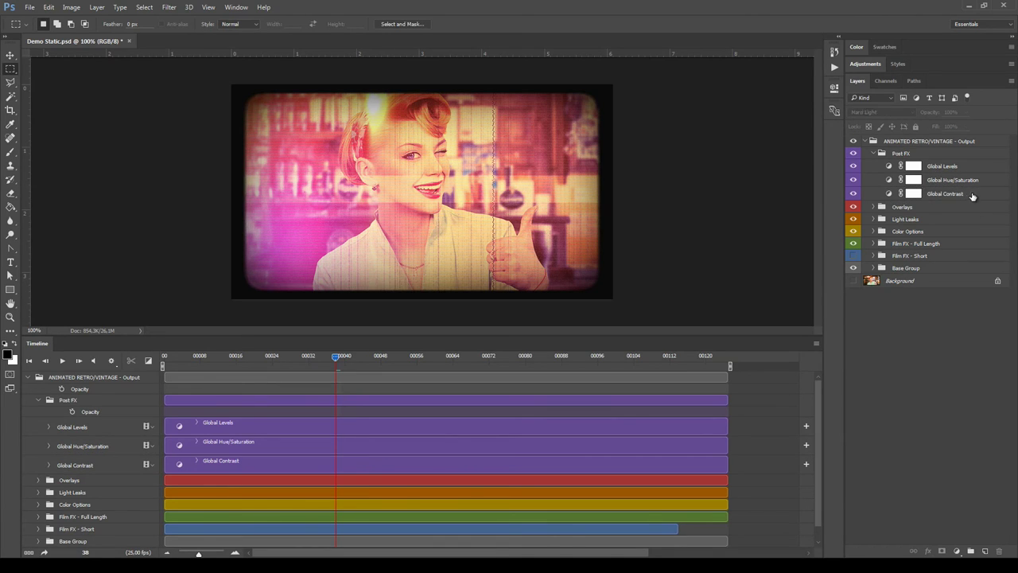
{"action": "left_click", "coordinate": [962, 194]}
{"action": "left_click", "coordinate": [966, 112]}
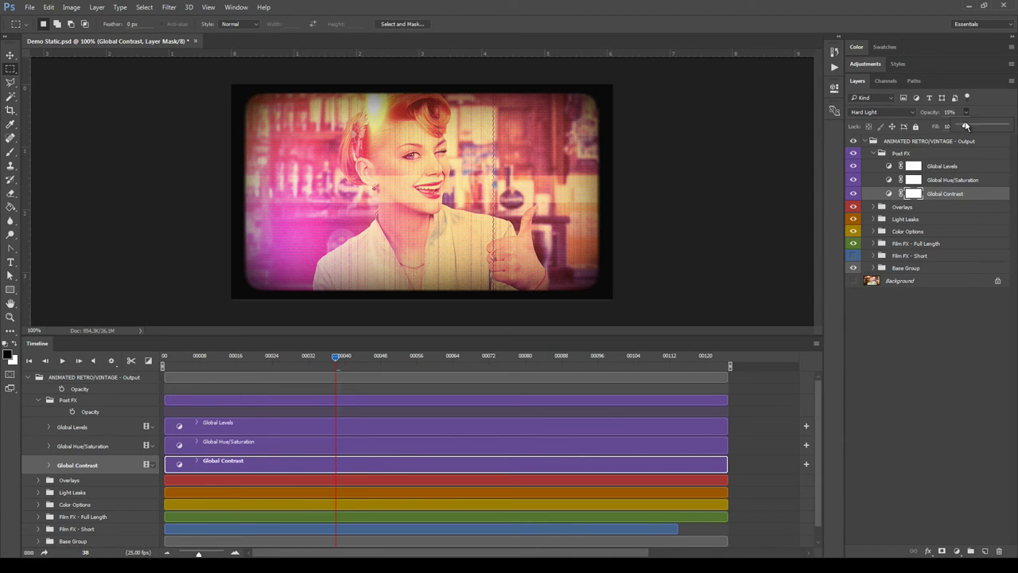
{"action": "mouse_move", "coordinate": [975, 125]}
{"action": "left_mouse_down"}
{"action": "mouse_move", "coordinate": [994, 128]}
{"action": "mouse_move", "coordinate": [962, 127]}
{"action": "left_mouse_up"}
Step: Review the adjustment properties of the Global Hue/Saturation and Global Levels layers, and collapse the properties again
{"action": "left_click", "coordinate": [967, 181]}
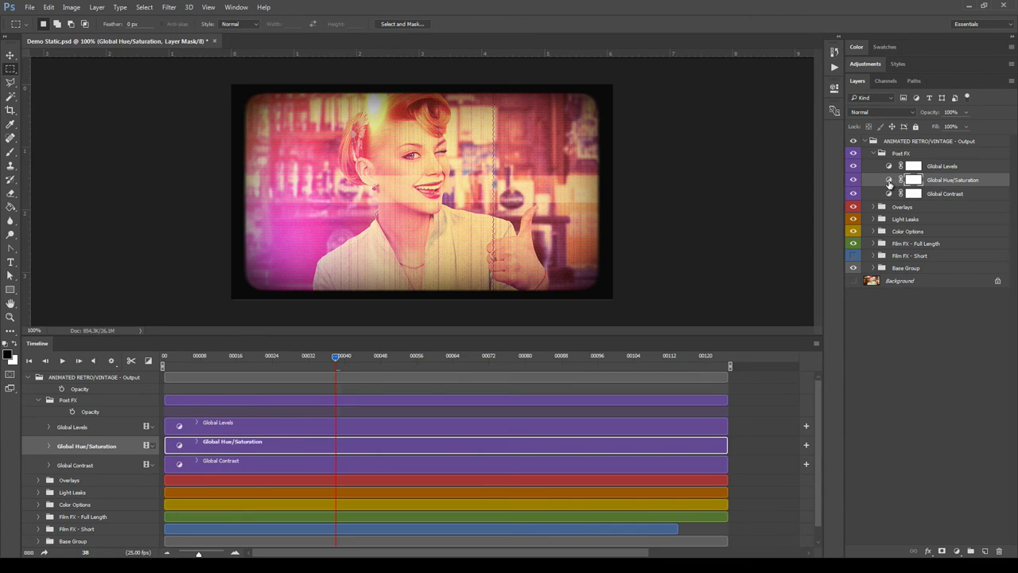
{"action": "left_click", "coordinate": [889, 181]}
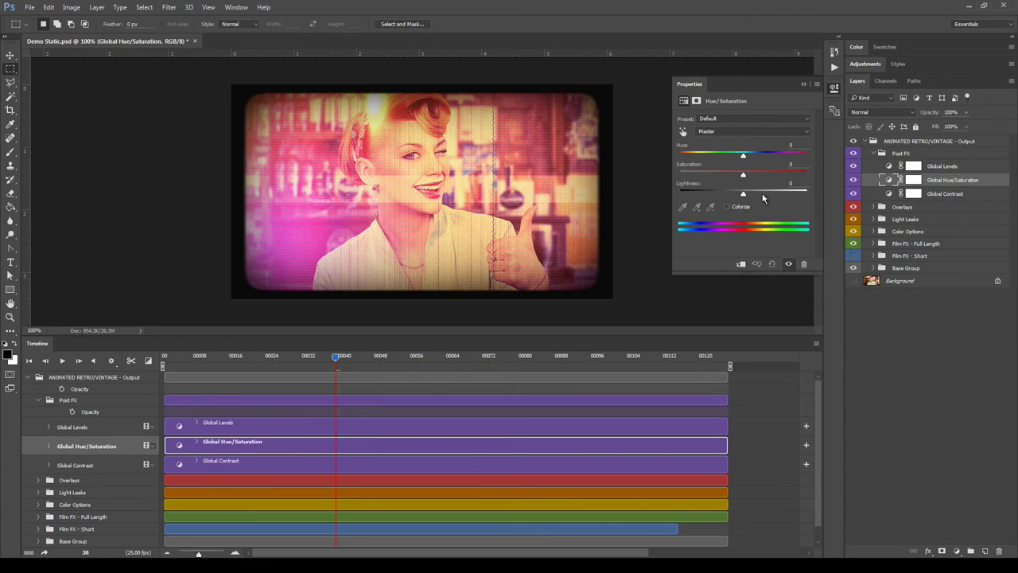
{"action": "left_click", "coordinate": [890, 166]}
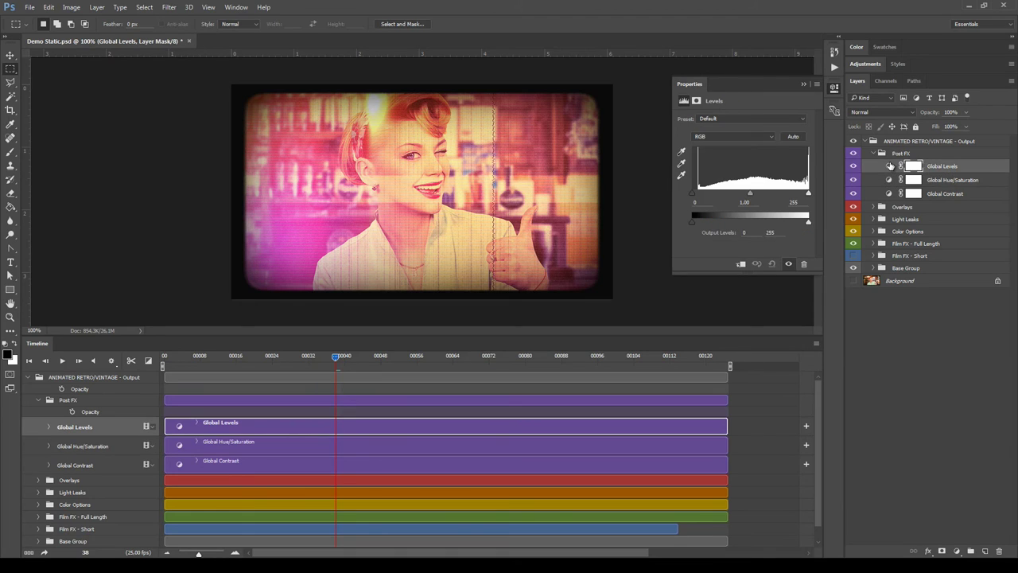
{"action": "left_click", "coordinate": [804, 84]}
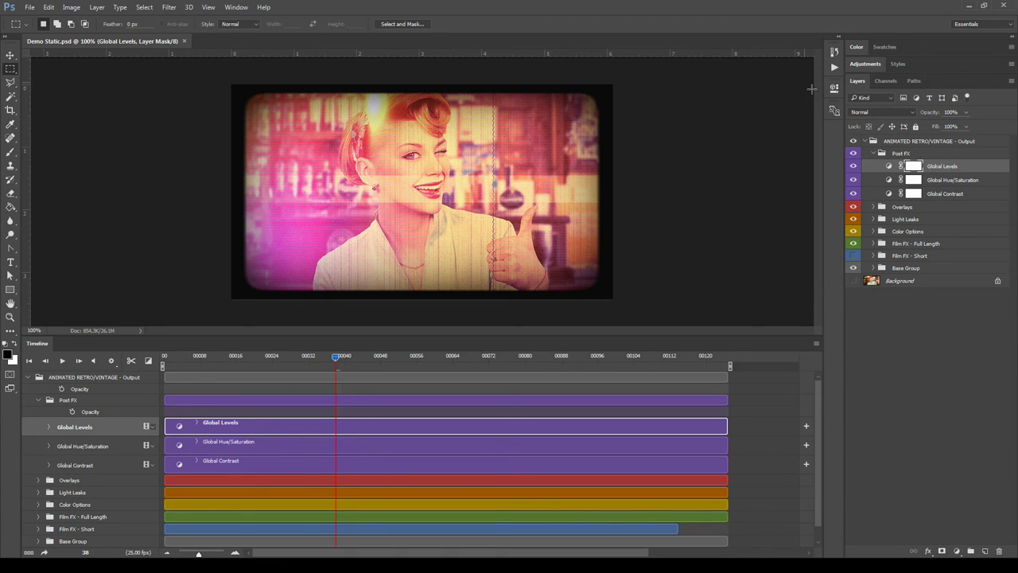
Step: Collapse the Post FX group in the layer list, and save and close Demo Static.psd
{"action": "left_click", "coordinate": [879, 156]}
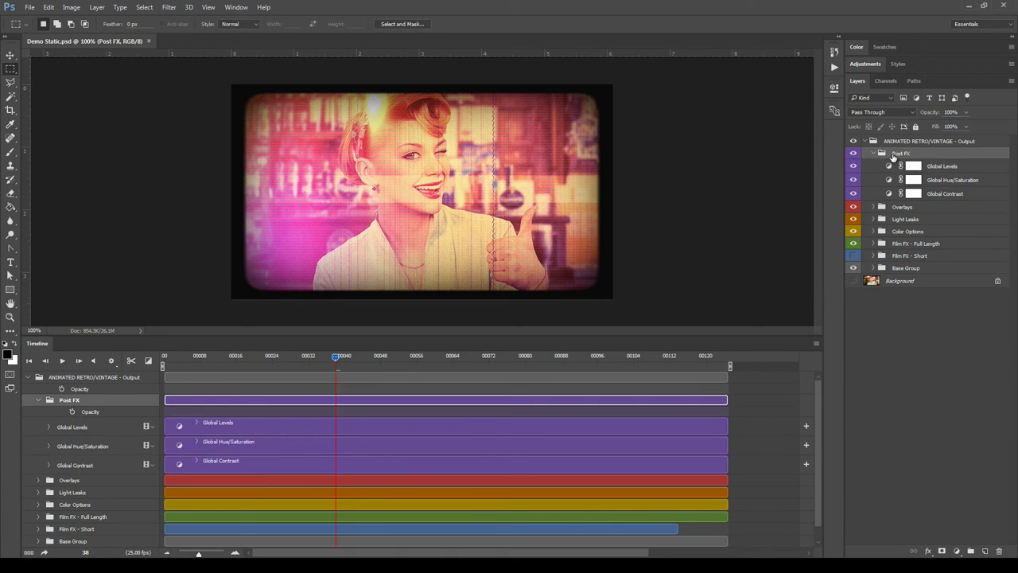
{"action": "left_click", "coordinate": [874, 154]}
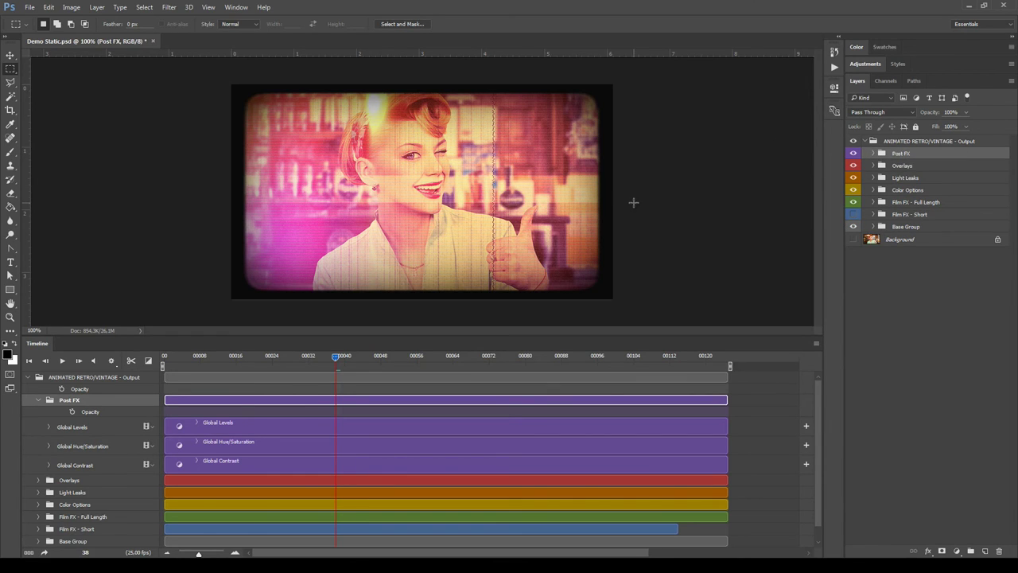
{"action": "left_click", "coordinate": [154, 42]}
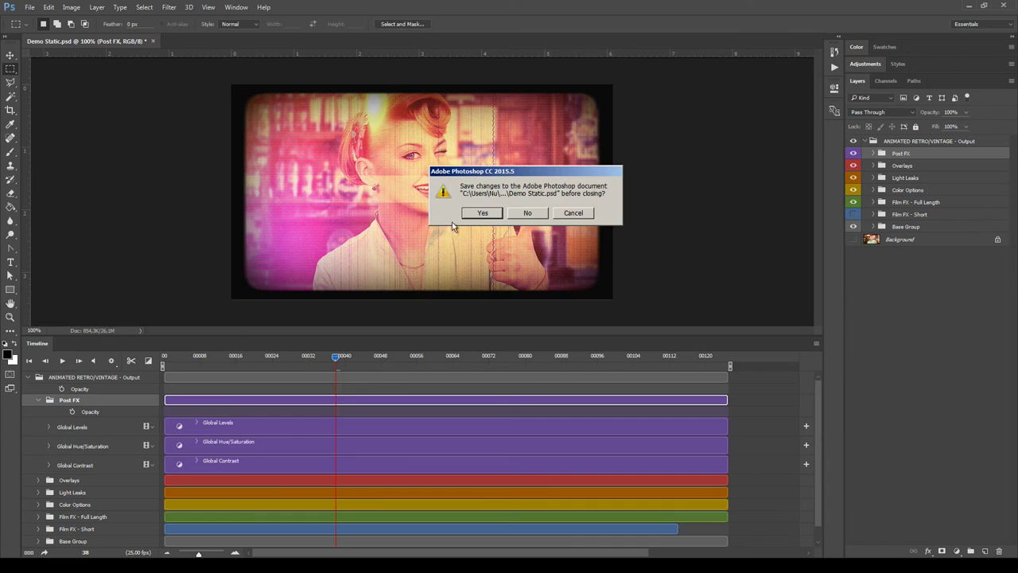
{"action": "left_click", "coordinate": [482, 215]}
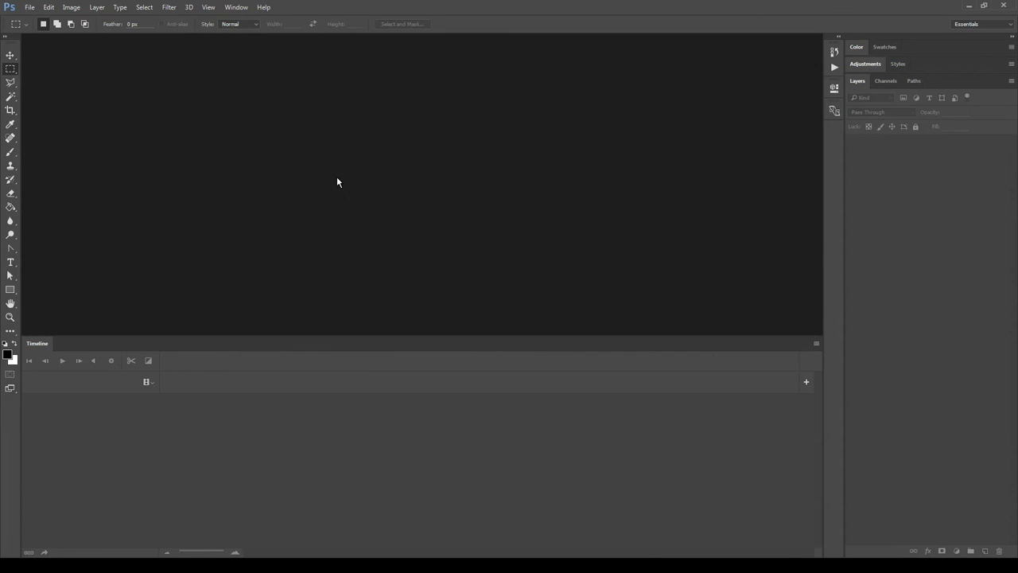
Step: Open the Demo Video file, preview its playback briefly and return to the first frame
{"action": "left_click", "coordinate": [29, 7]}
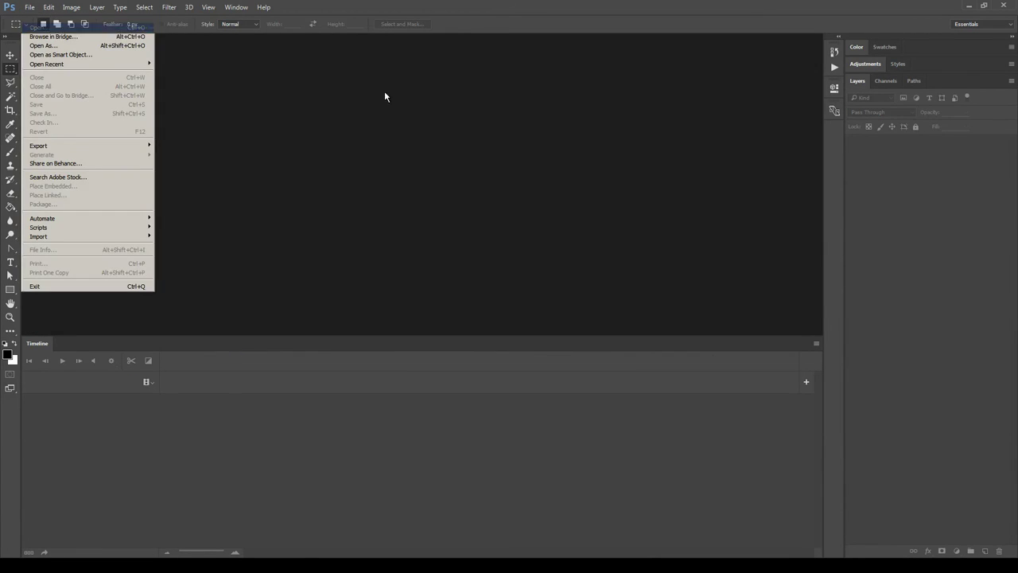
{"action": "left_click", "coordinate": [480, 271]}
{"action": "left_click", "coordinate": [541, 395]}
{"action": "key", "text": "space"}
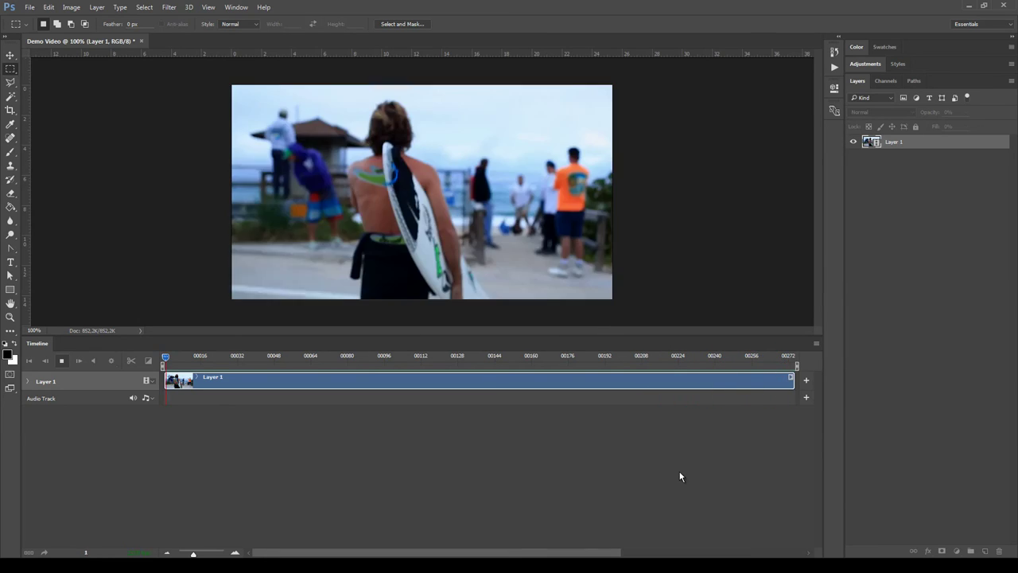
{"action": "key", "text": "space"}
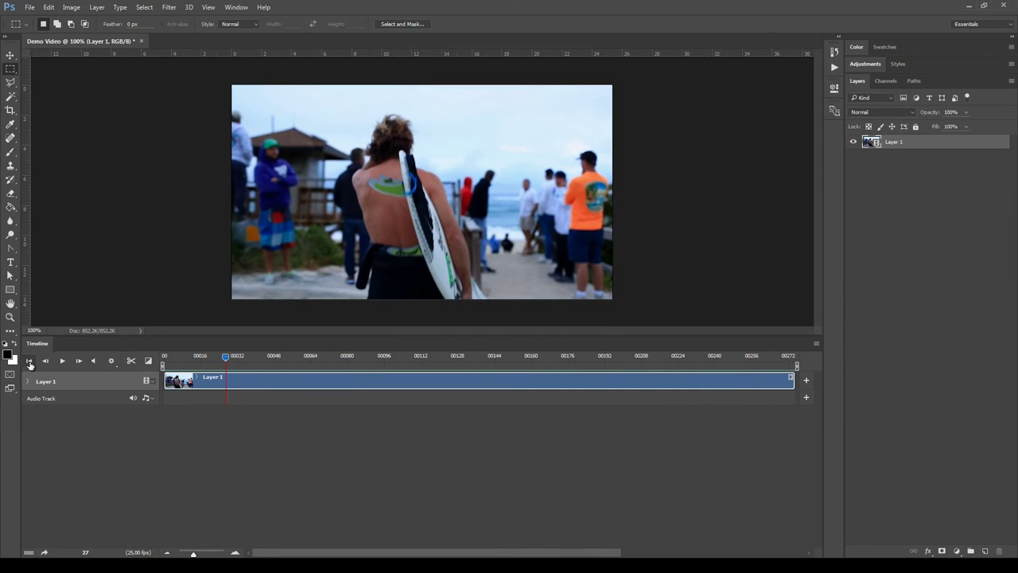
{"action": "left_click", "coordinate": [30, 362]}
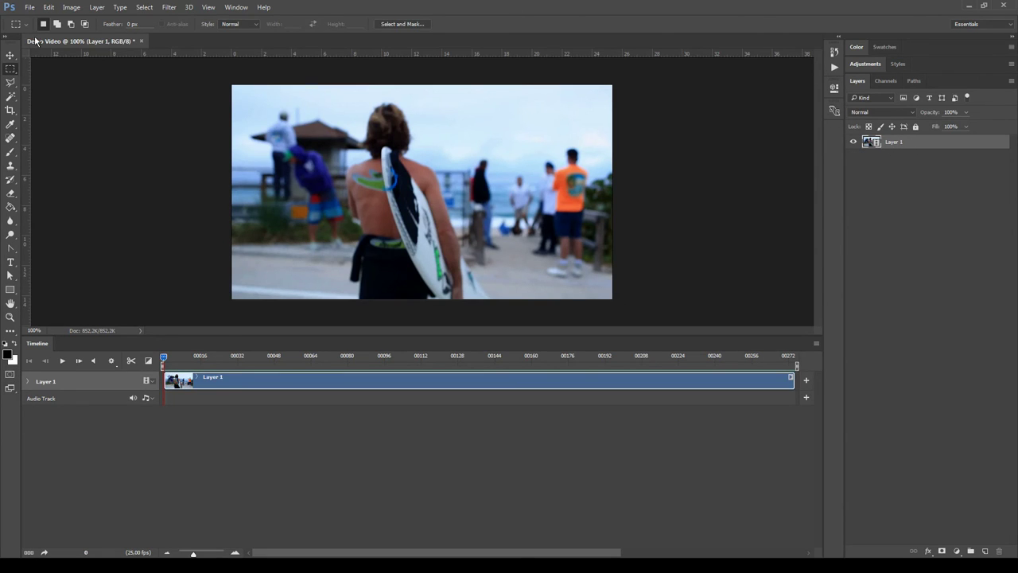
Step: Try converting the video's Layer 1 with Background from Layer, and undo the conversion
{"action": "left_click", "coordinate": [97, 7]}
{"action": "mouse_move", "coordinate": [111, 18]}
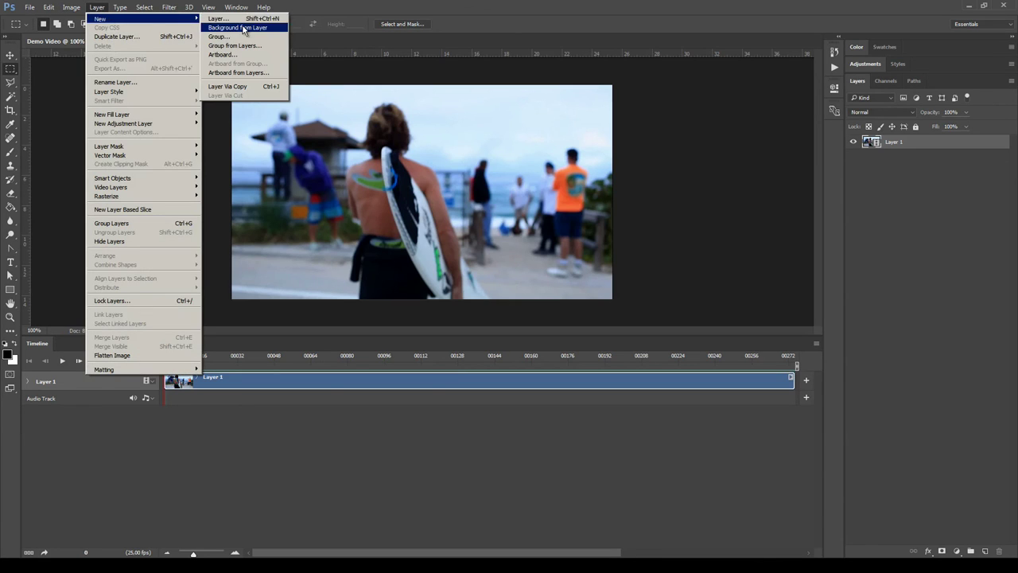
{"action": "left_click", "coordinate": [242, 28]}
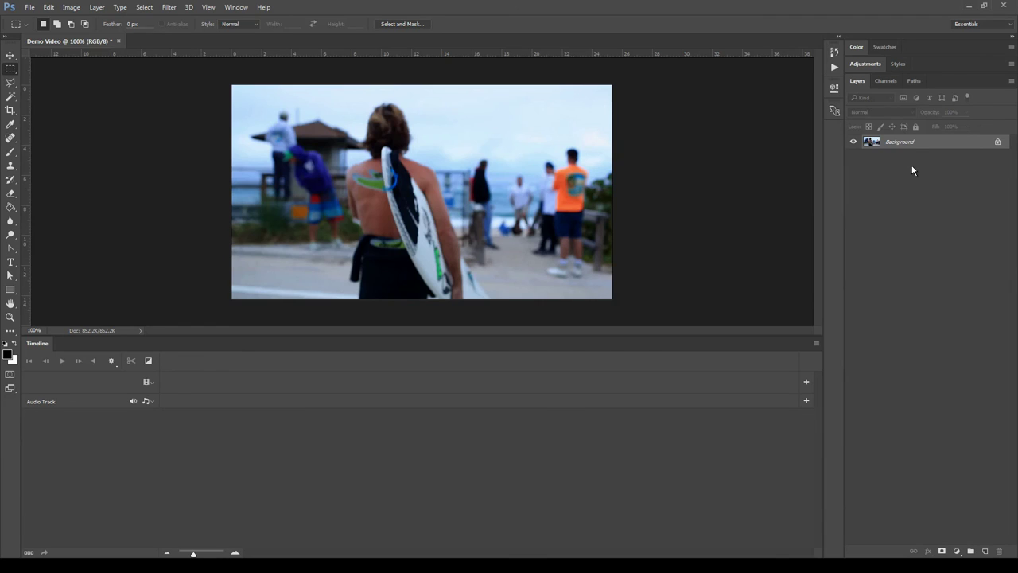
{"action": "key", "text": "ctrl+z"}
Step: Rename the video layer as Background and save the document as Demo Video.psd
{"action": "double_click", "coordinate": [893, 143]}
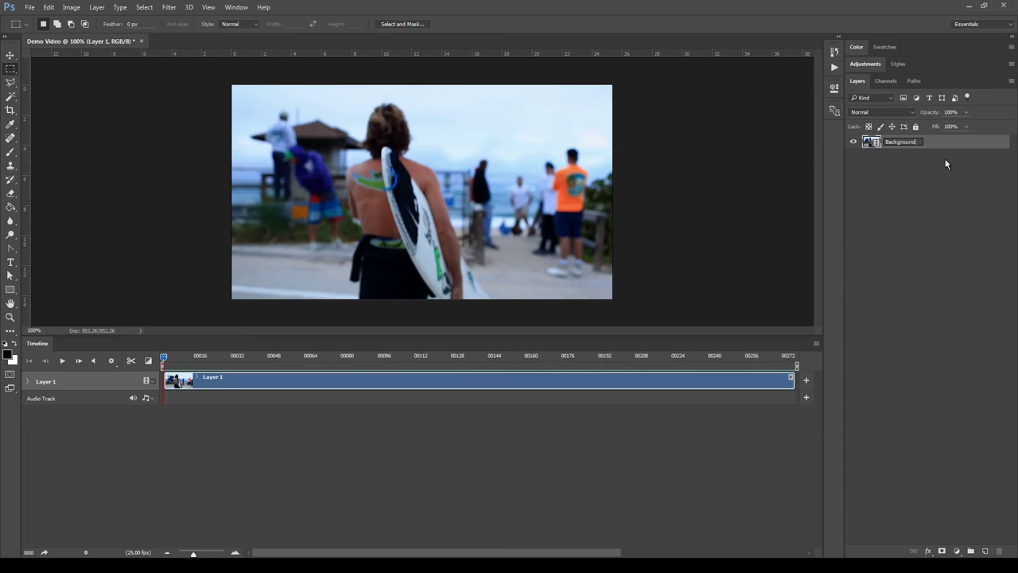
{"action": "type", "text": "Background"}
{"action": "key", "text": "Return"}
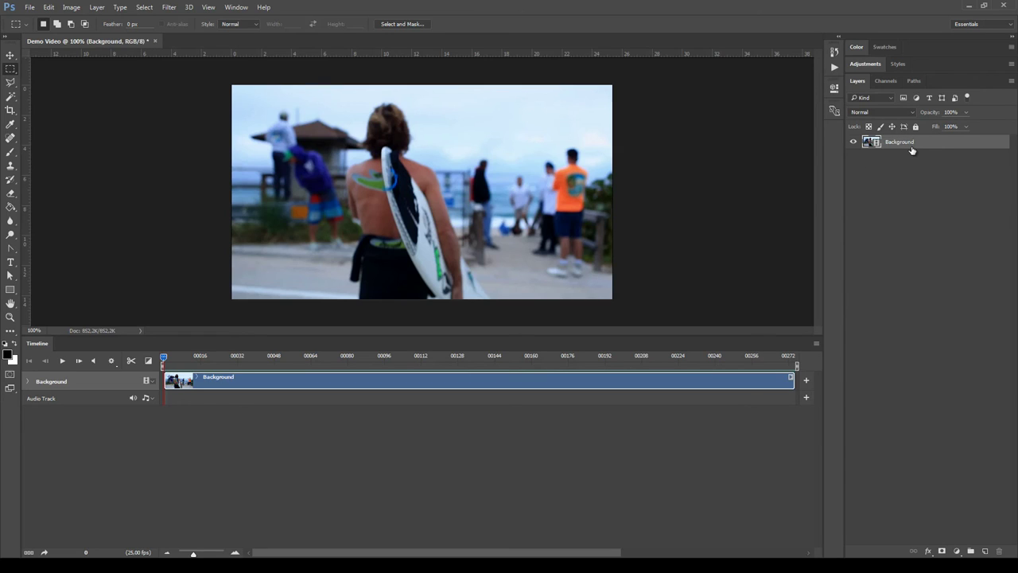
{"action": "left_click", "coordinate": [54, 528]}
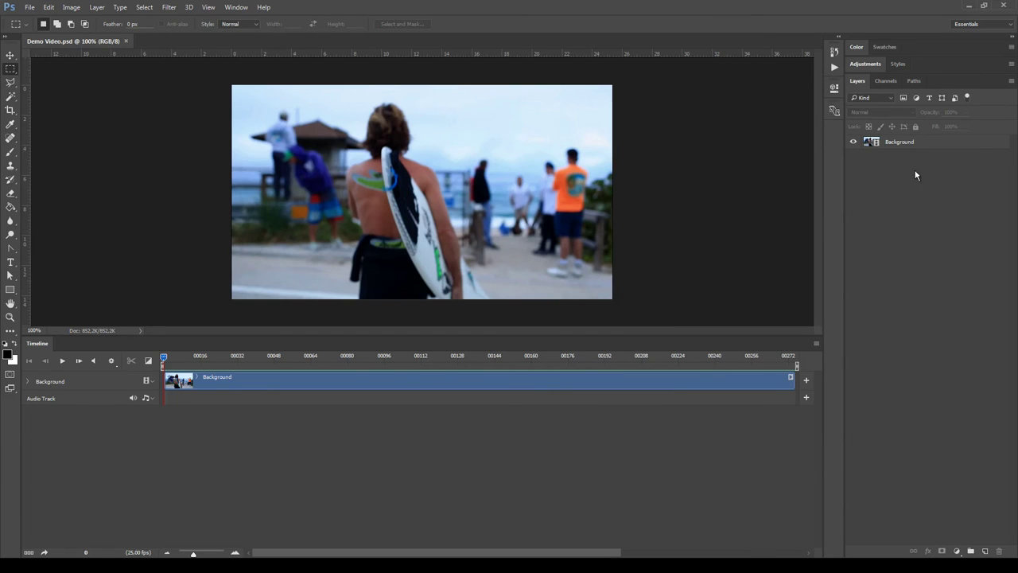
Step: Run the ANIMATED RETRO/VINTAGE FILM action on the Background video layer and continue past the completion message
{"action": "left_click", "coordinate": [911, 141]}
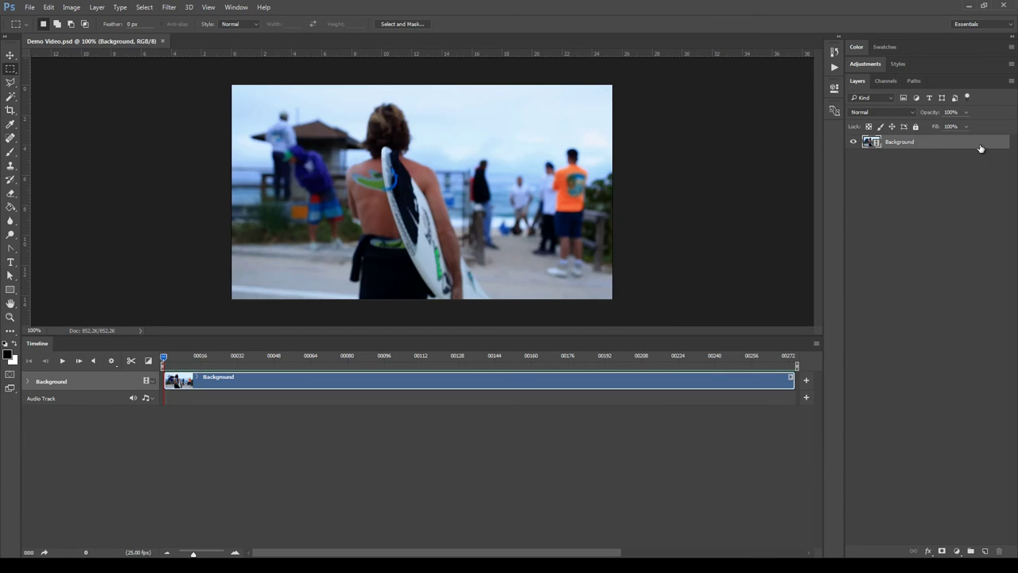
{"action": "left_click", "coordinate": [839, 37]}
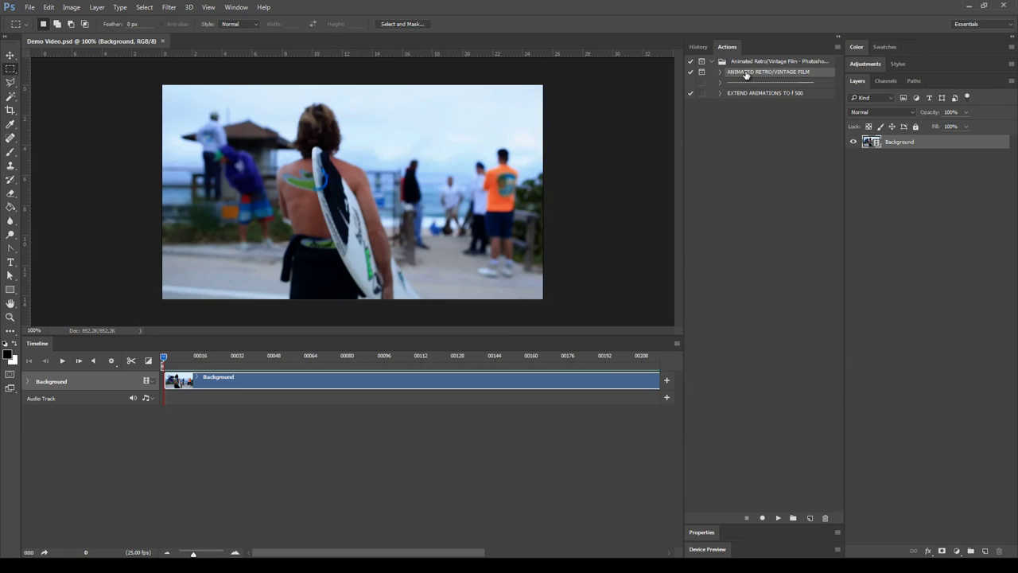
{"action": "left_click", "coordinate": [779, 518]}
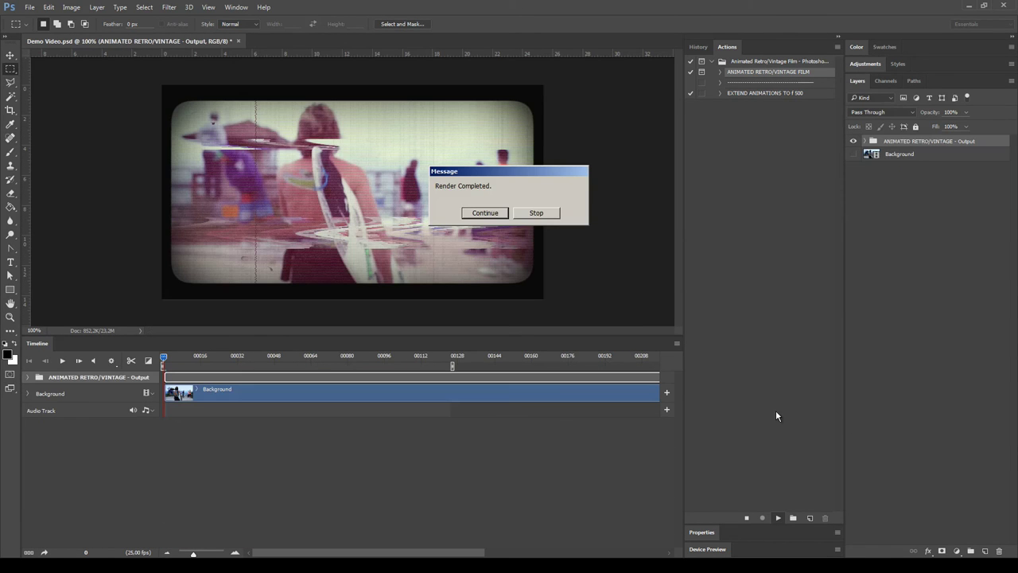
{"action": "left_click", "coordinate": [486, 213]}
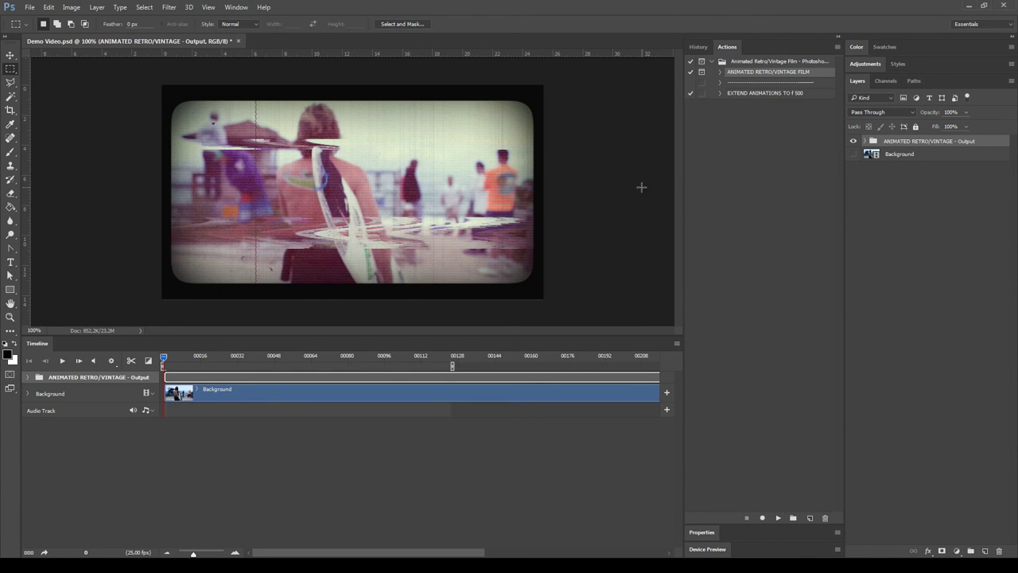
Step: Expand the ANIMATED RETRO/VINTAGE - Output group, collapse Light Leaks and select the Film FX - Short group
{"action": "left_click", "coordinate": [864, 140]}
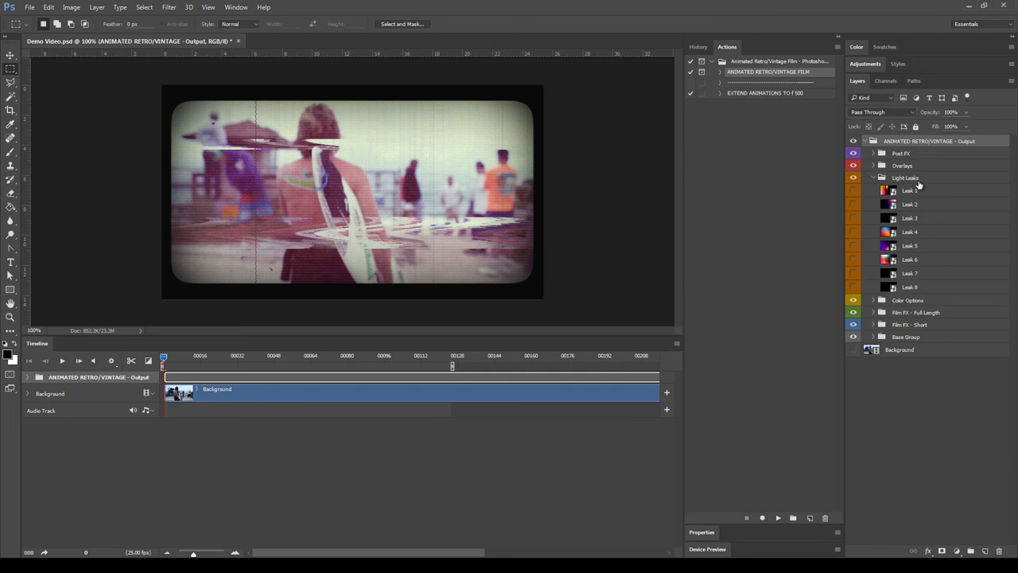
{"action": "left_click", "coordinate": [872, 178]}
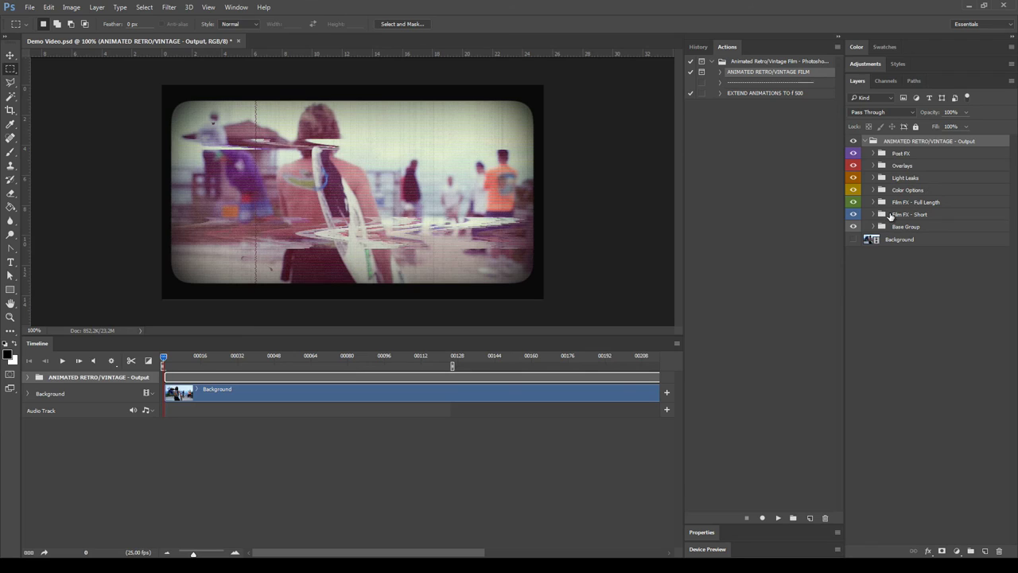
{"action": "left_click", "coordinate": [915, 216]}
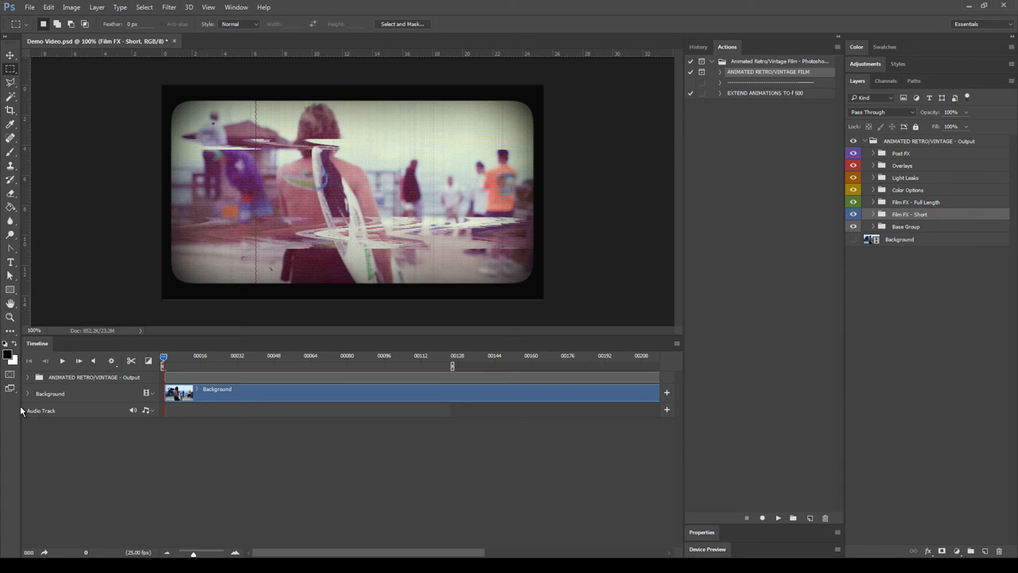
Step: Expand the Output and Film FX - Short groups in the timeline, enlarge the time scale and collapse the Actions list
{"action": "left_click", "coordinate": [28, 377]}
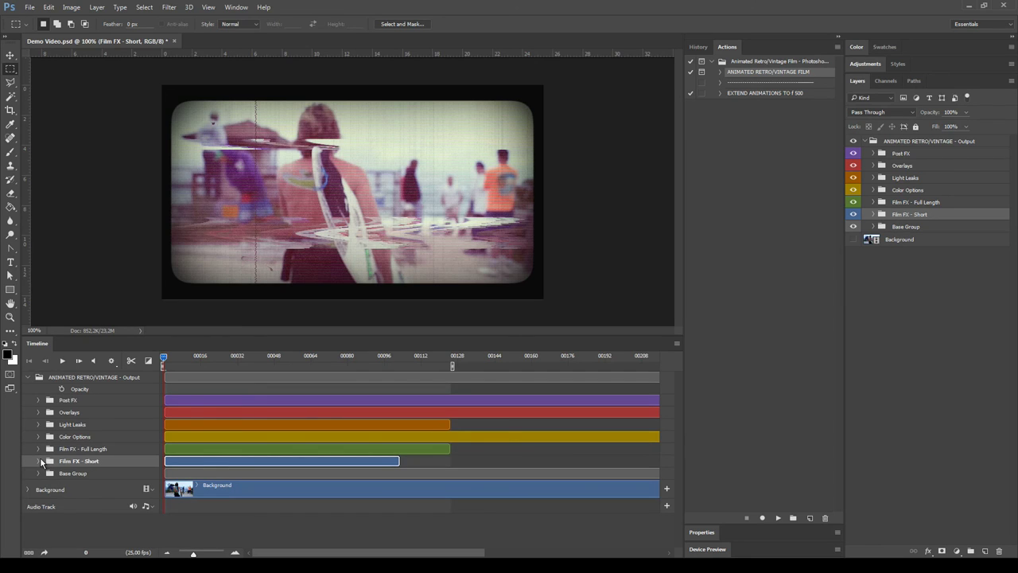
{"action": "left_click", "coordinate": [39, 461]}
{"action": "left_click_drag", "start_coordinate": [680, 419], "coordinate": [695, 451]}
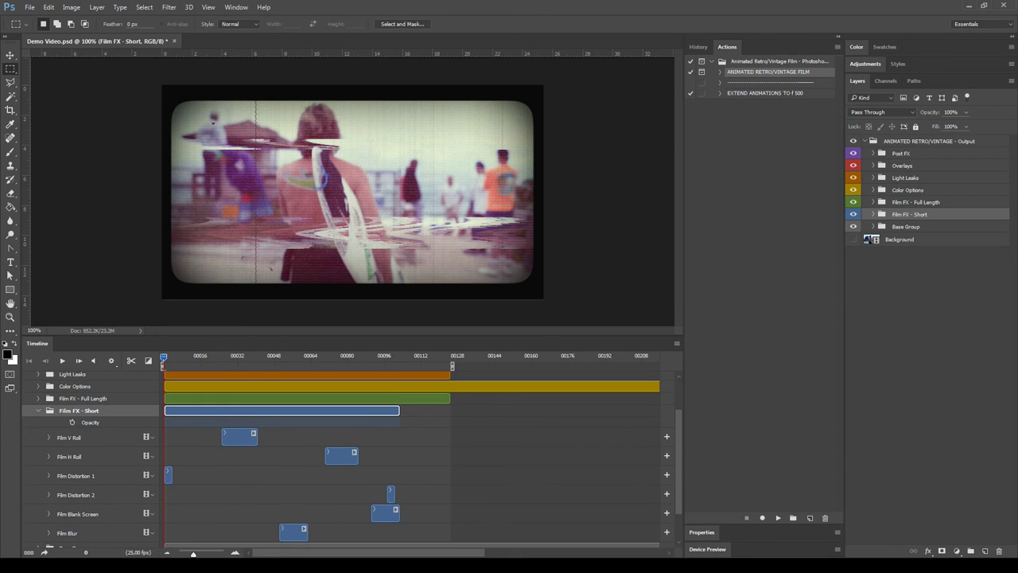
{"action": "left_click", "coordinate": [235, 553]}
{"action": "left_click", "coordinate": [234, 552]}
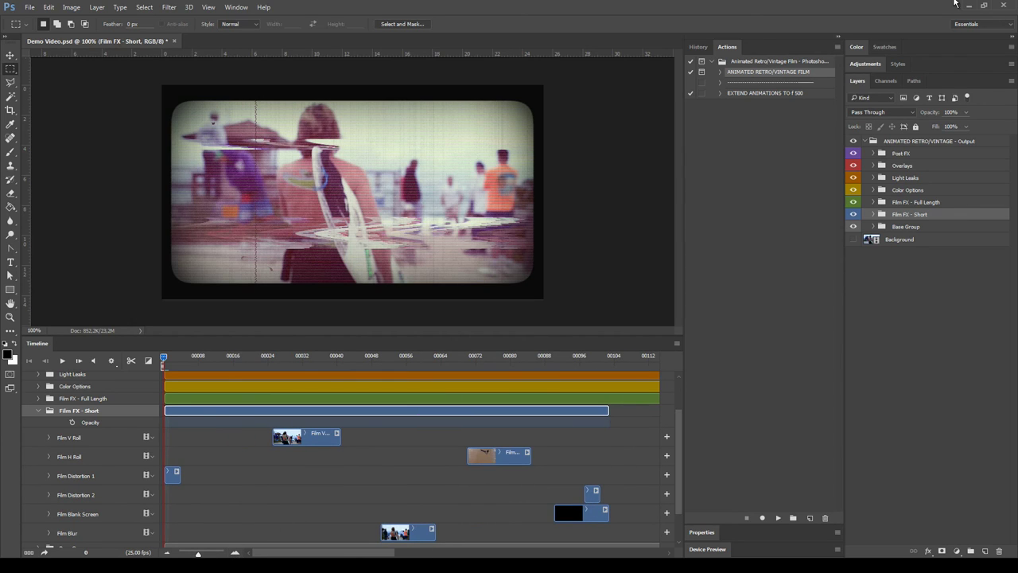
{"action": "left_click", "coordinate": [837, 38]}
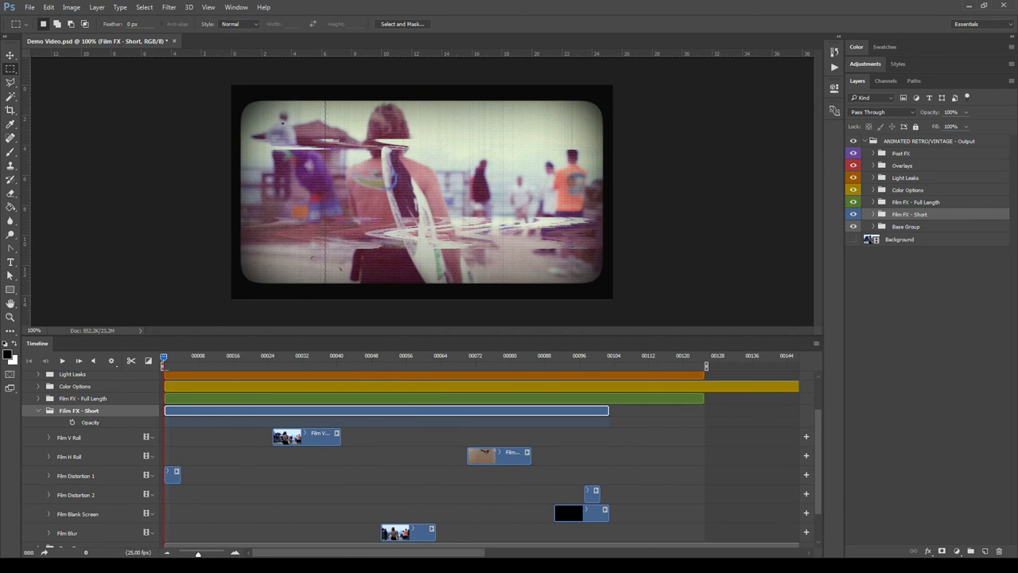
Step: Select the Film V Roll clip and scrub the timeline to frame 49
{"action": "left_click", "coordinate": [221, 387]}
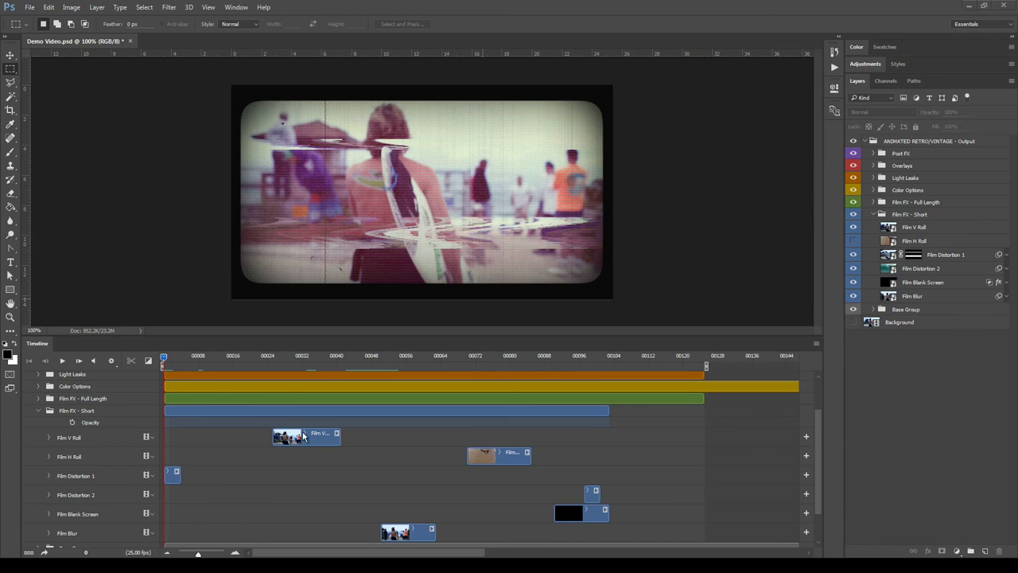
{"action": "left_click", "coordinate": [107, 439]}
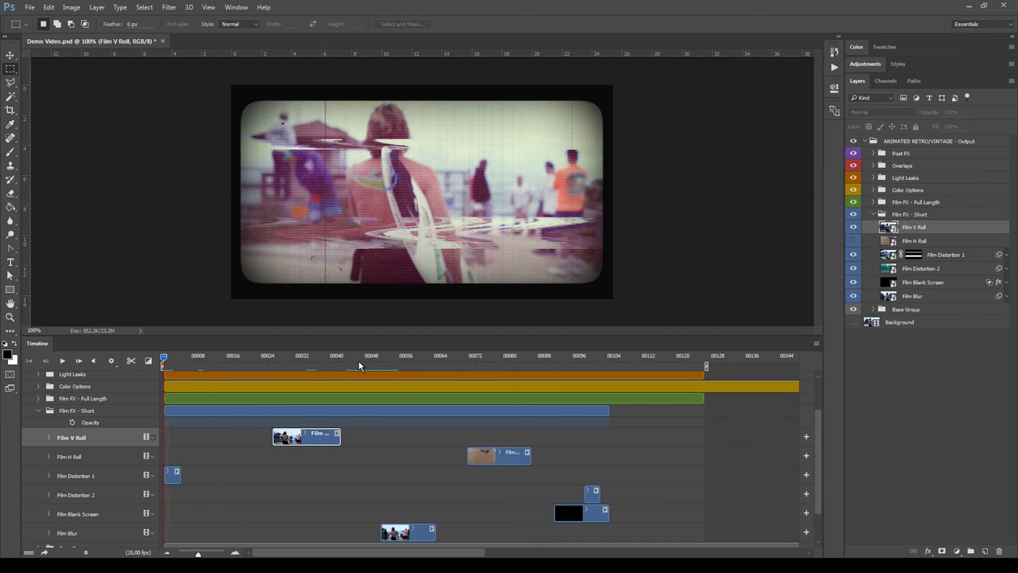
{"action": "left_click_drag", "start_coordinate": [358, 360], "coordinate": [375, 375]}
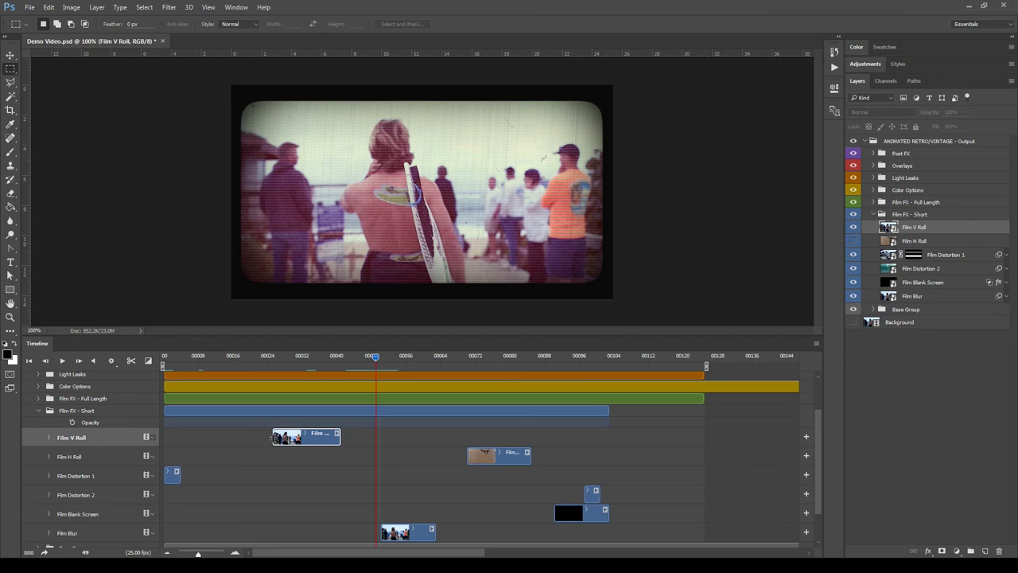
Step: Select and expand the Base Group in the layer list
{"action": "left_click", "coordinate": [878, 312]}
{"action": "left_click", "coordinate": [875, 309]}
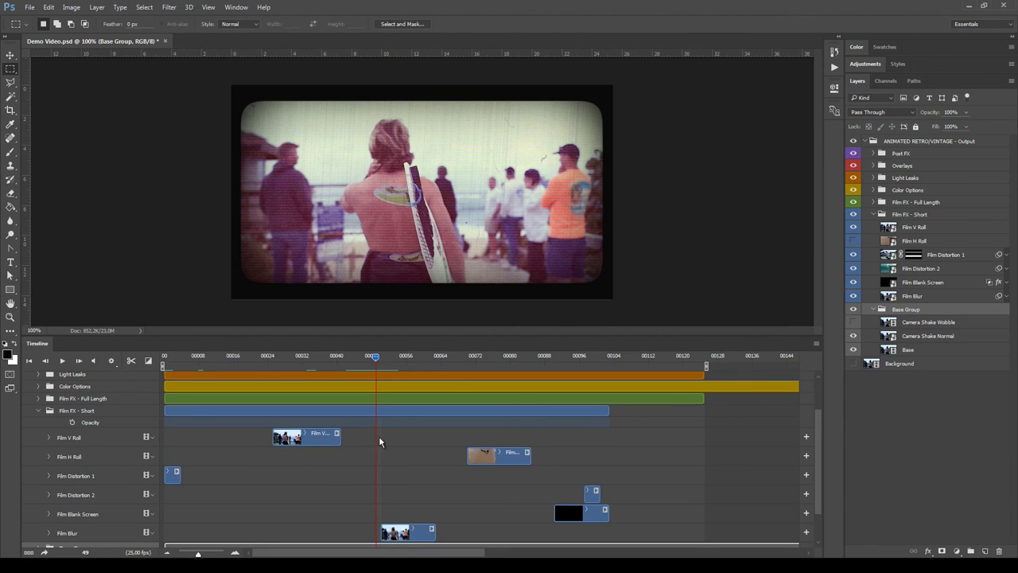
Step: Reposition the Film V Roll clip to span about frames 40 to 55 and move its last Transform keyframe to frame 55
{"action": "left_click_drag", "start_coordinate": [338, 443], "coordinate": [366, 454]}
{"action": "left_click_drag", "start_coordinate": [274, 439], "coordinate": [353, 438]}
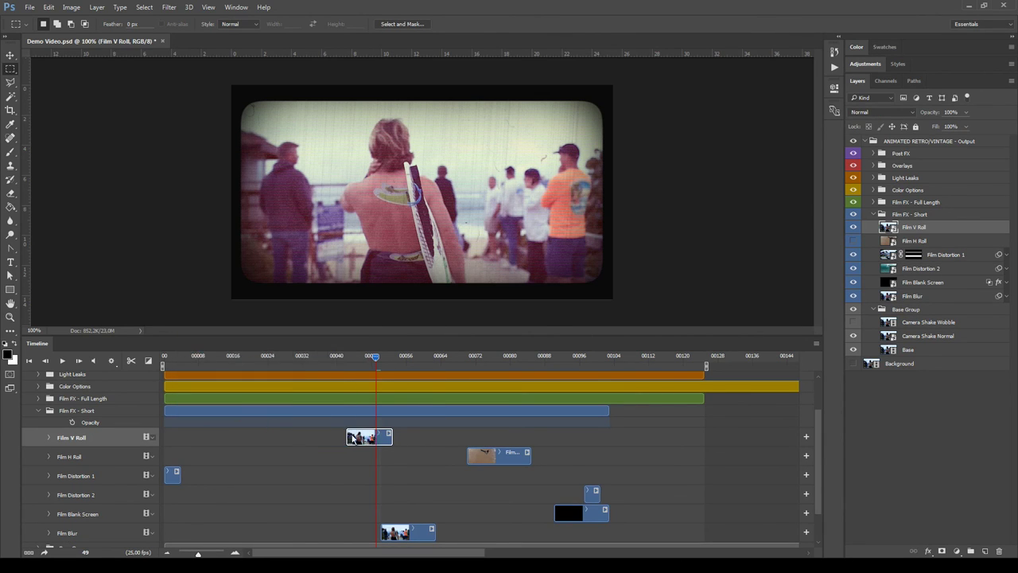
{"action": "left_click", "coordinate": [50, 438]}
{"action": "left_click_drag", "start_coordinate": [270, 457], "coordinate": [404, 457]}
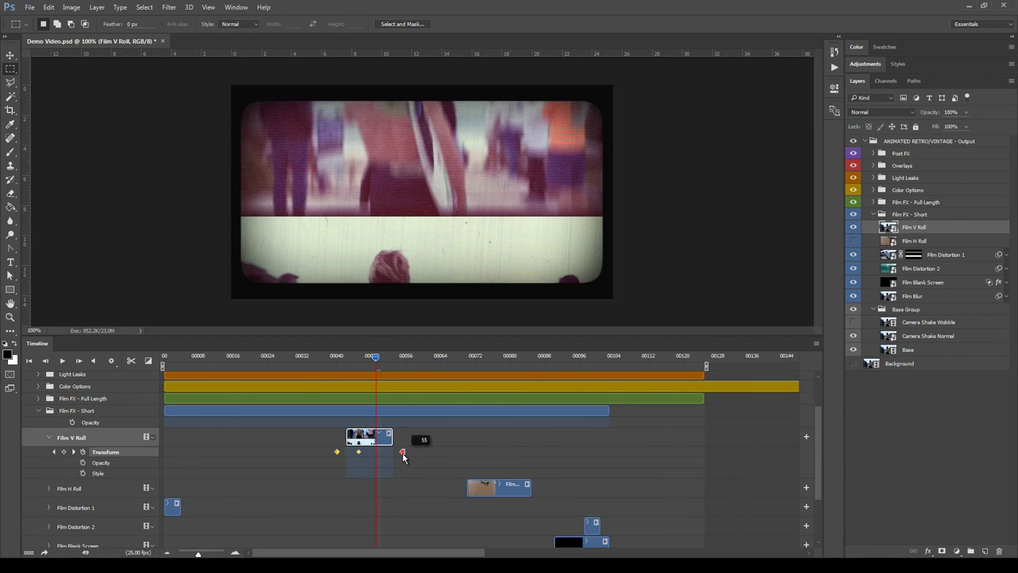
{"action": "left_click_drag", "start_coordinate": [347, 438], "coordinate": [371, 436]}
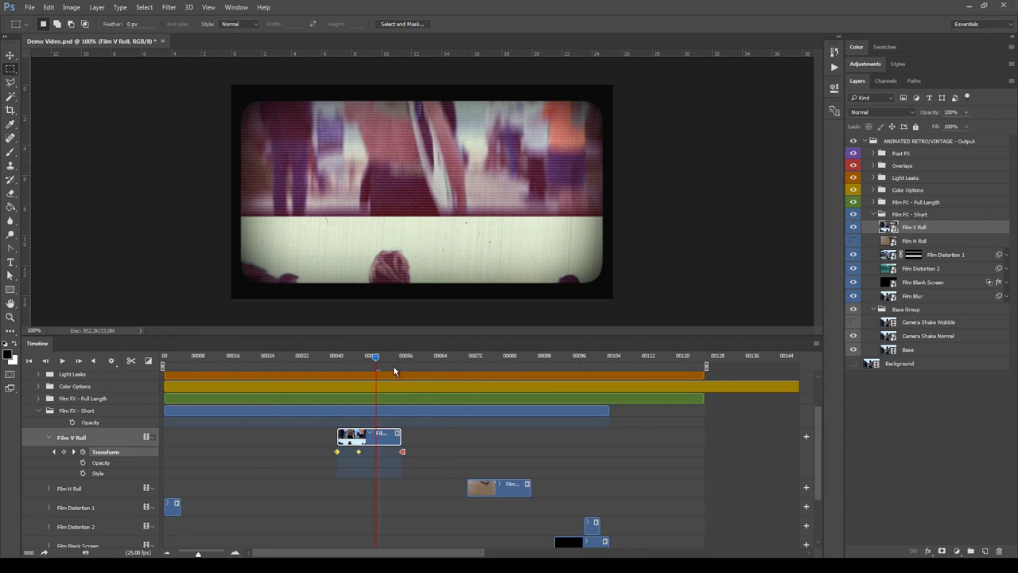
Step: Play the timeline twice from about frame 32 to preview the repositioned Film V Roll effect
{"action": "key", "text": "Left"}
{"action": "left_click", "coordinate": [301, 359]}
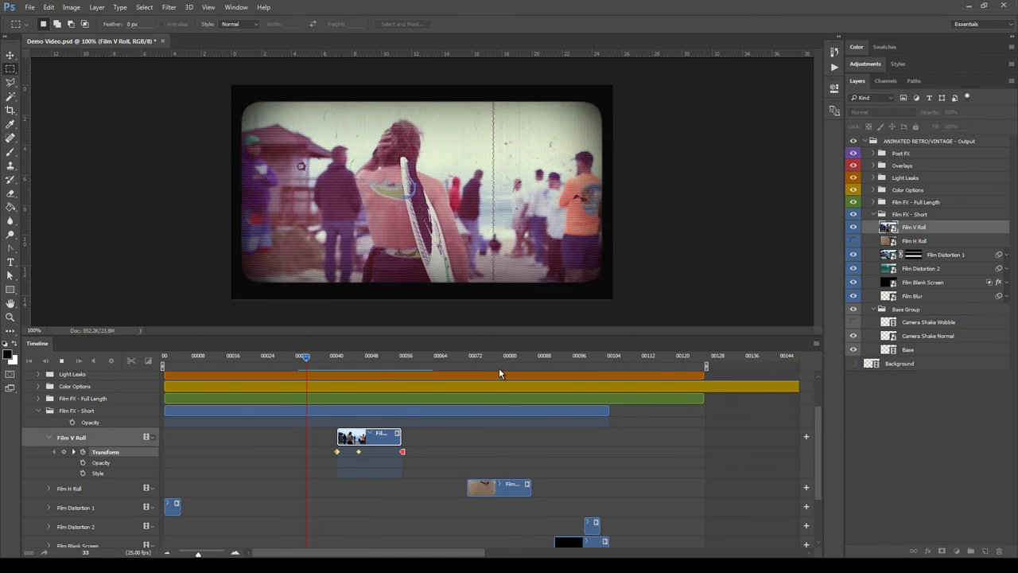
{"action": "key", "text": "space"}
{"action": "key", "text": "space"}
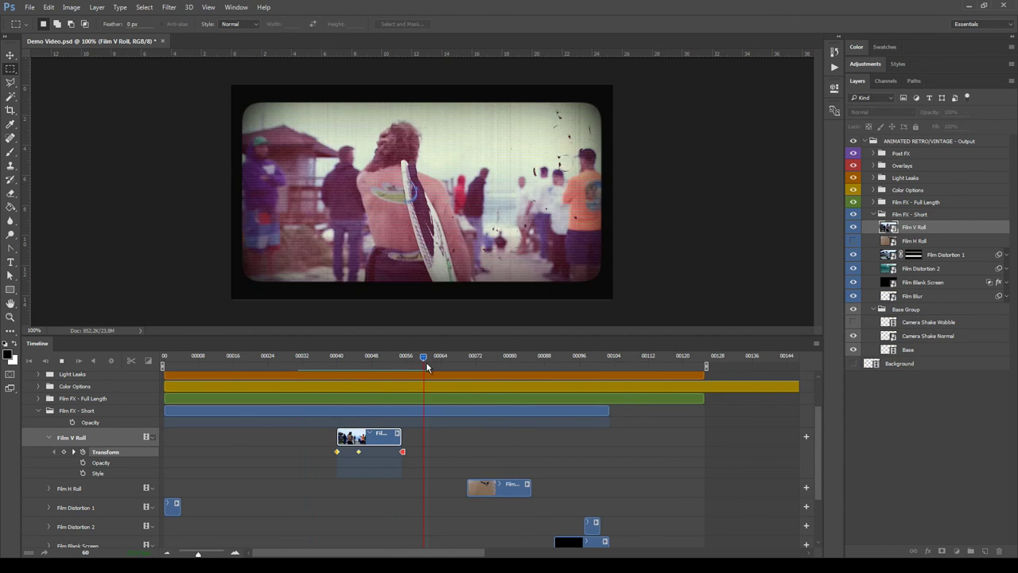
{"action": "left_click", "coordinate": [308, 368]}
{"action": "key", "text": "space"}
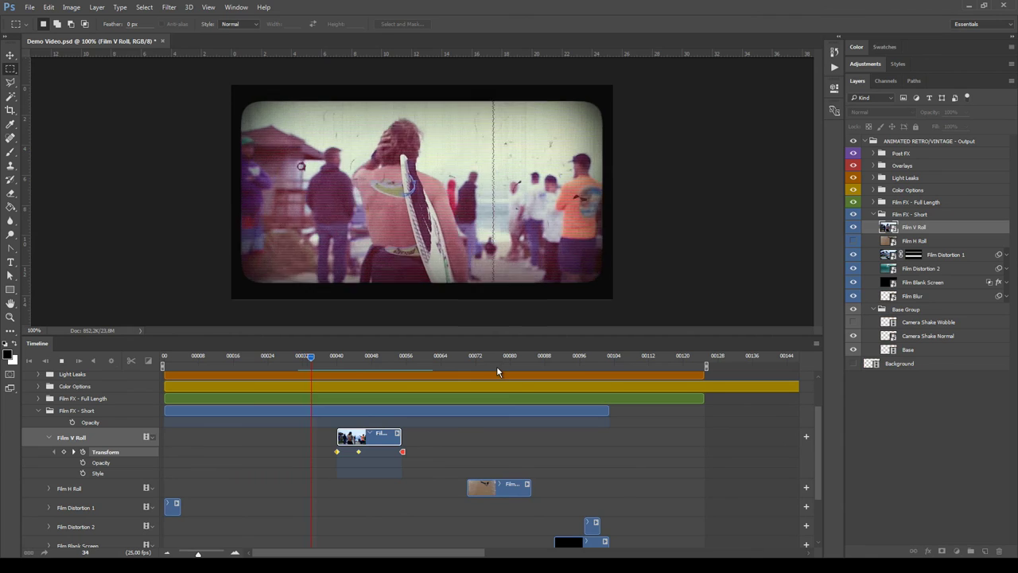
{"action": "key", "text": "space"}
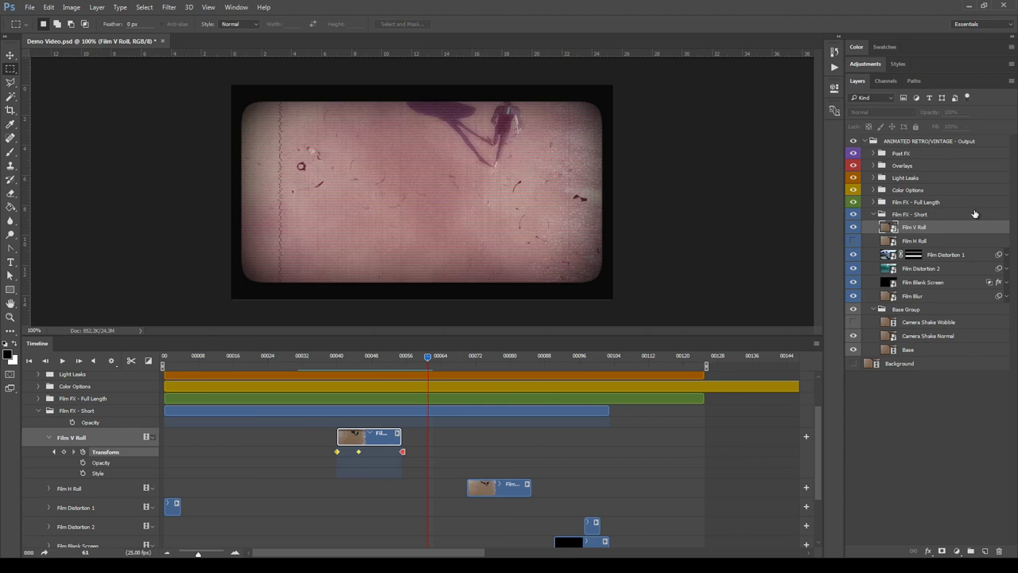
Step: Select the Film Blank Screen layer and expand its list of layer effects
{"action": "left_click", "coordinate": [940, 284]}
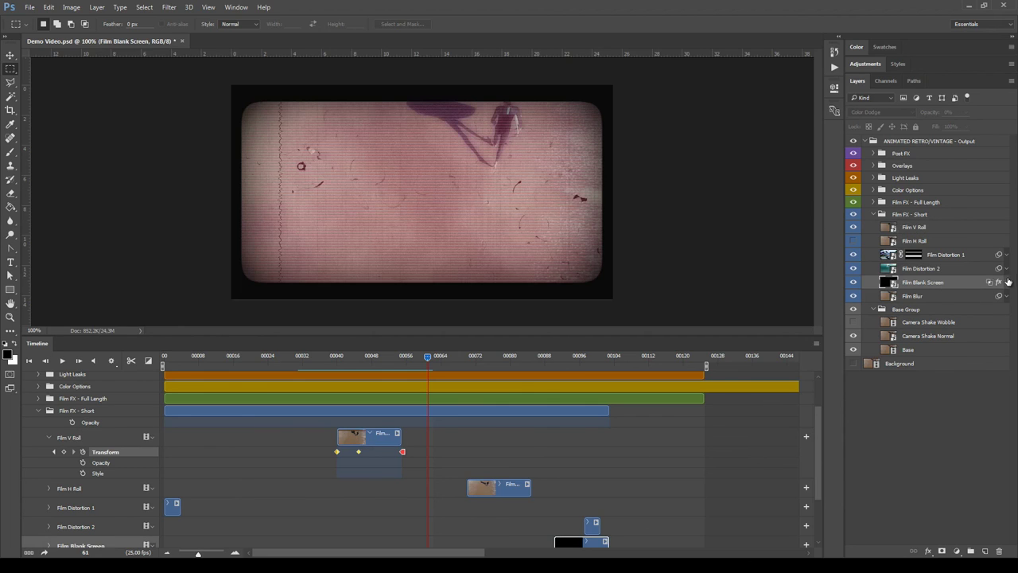
{"action": "left_click", "coordinate": [1006, 283]}
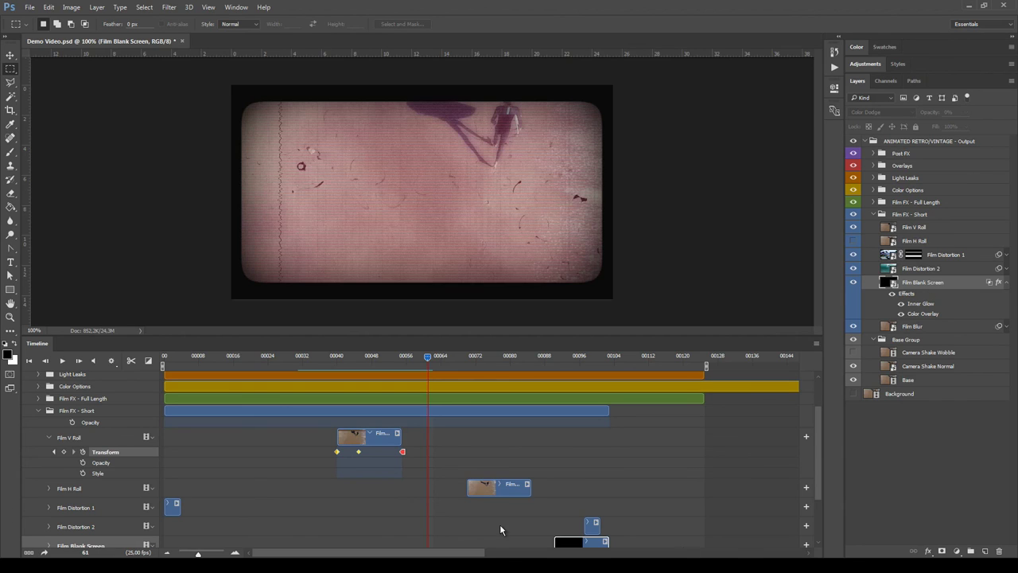
Step: Collapse the Film FX - Short group in the timeline and the layer list, and reduce the timeline scale
{"action": "left_click", "coordinate": [64, 411]}
{"action": "left_click", "coordinate": [38, 411]}
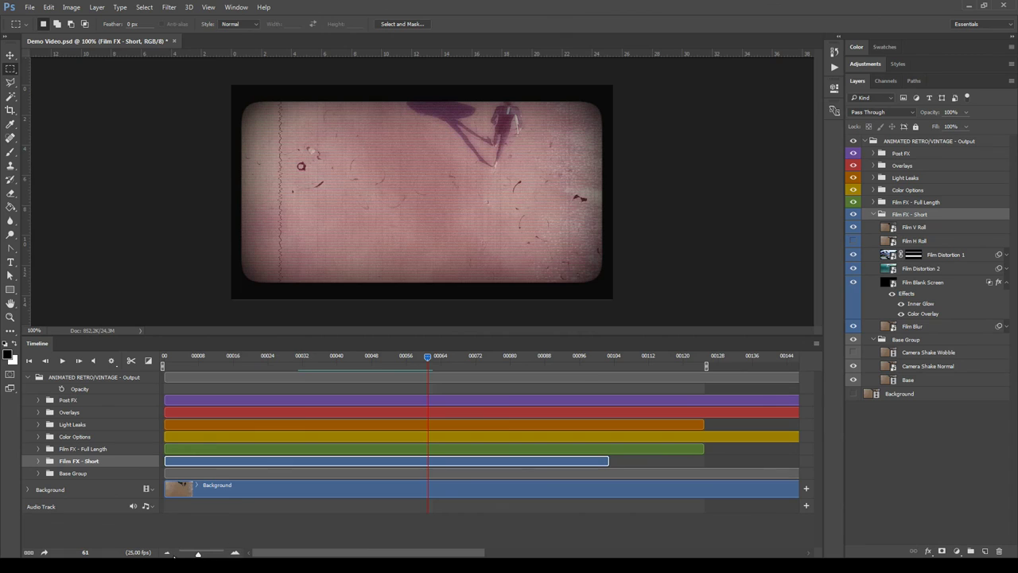
{"action": "left_click", "coordinate": [167, 552]}
{"action": "left_click", "coordinate": [166, 552]}
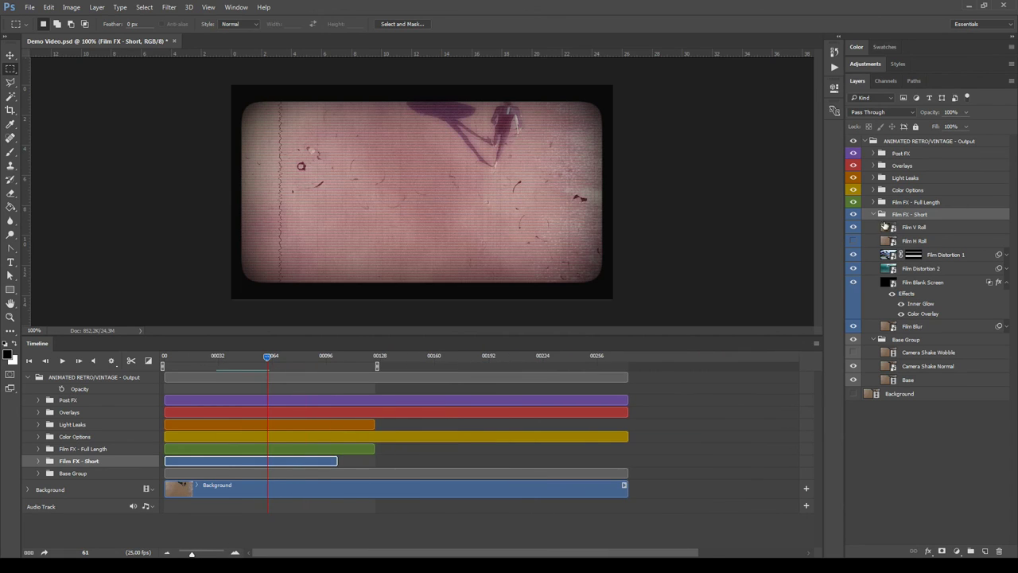
{"action": "left_click", "coordinate": [874, 216]}
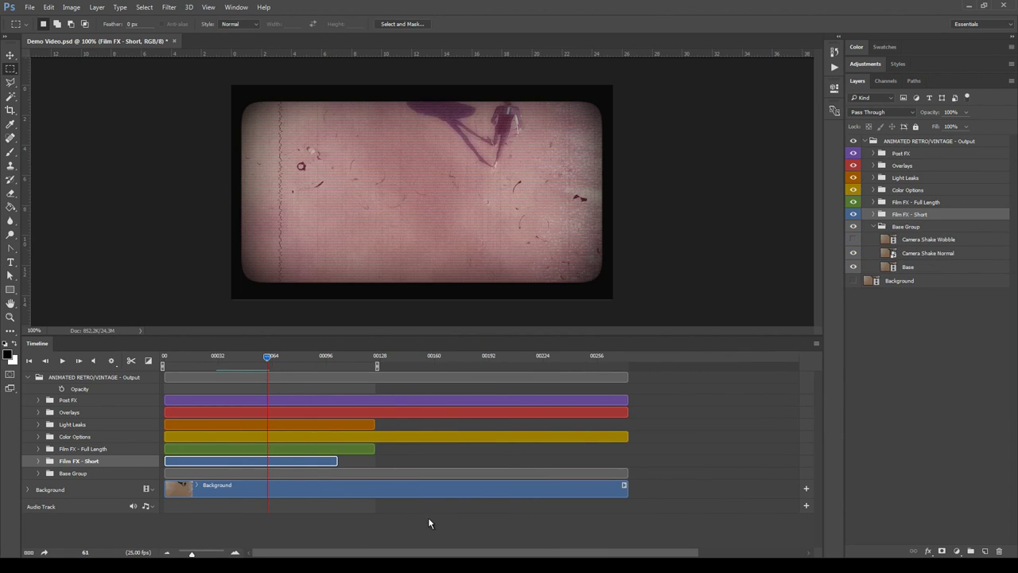
Step: Extend the timeline's work area to the end of the Background clip and scrub through the video to frame 159
{"action": "left_click", "coordinate": [484, 494]}
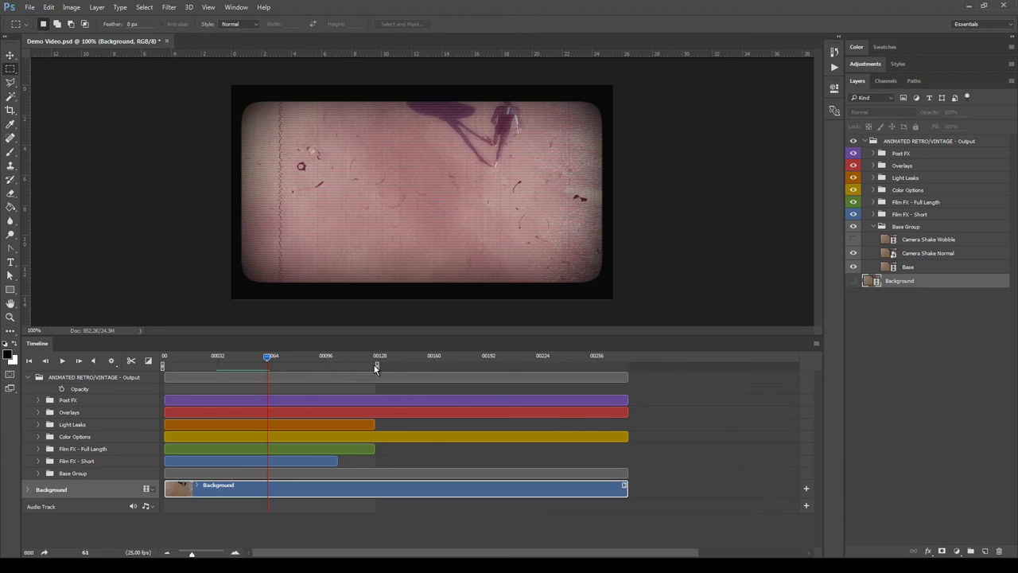
{"action": "mouse_move", "coordinate": [379, 366]}
{"action": "left_mouse_down"}
{"action": "mouse_move", "coordinate": [631, 388]}
{"action": "mouse_move", "coordinate": [622, 386]}
{"action": "mouse_move", "coordinate": [630, 367]}
{"action": "left_mouse_up"}
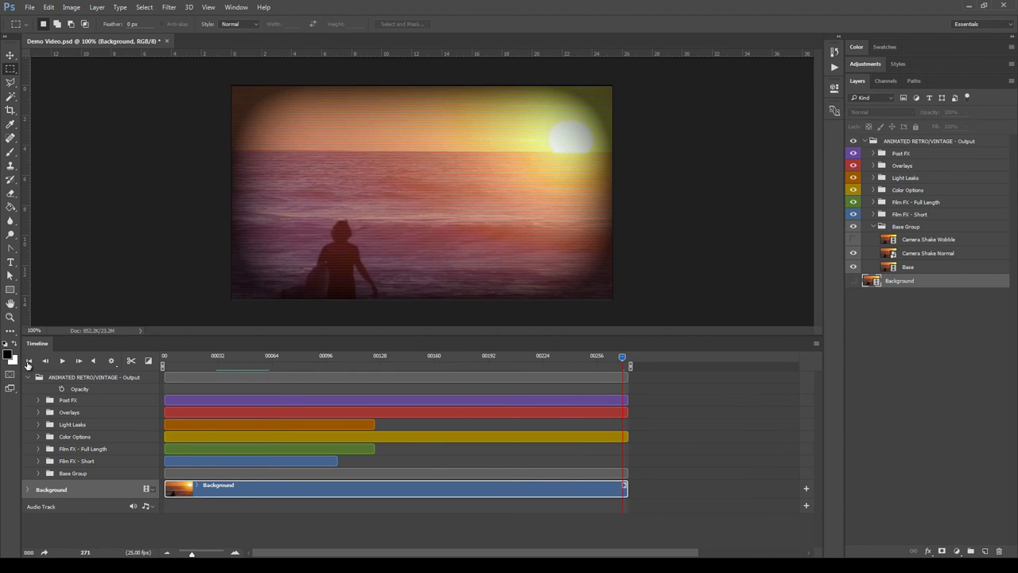
{"action": "left_click", "coordinate": [442, 356]}
{"action": "left_click", "coordinate": [278, 356]}
{"action": "key", "text": "space"}
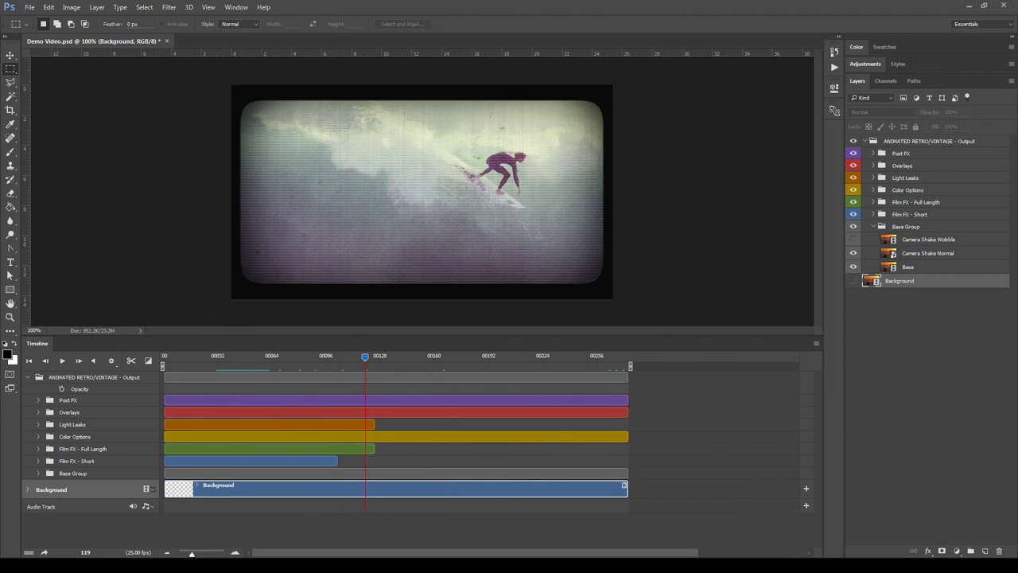
{"action": "left_click_drag", "start_coordinate": [359, 406], "coordinate": [432, 407]}
Step: Expand the Film FX - Full Length group in the timeline and try to extend the Film Bandings clip
{"action": "left_click", "coordinate": [38, 449]}
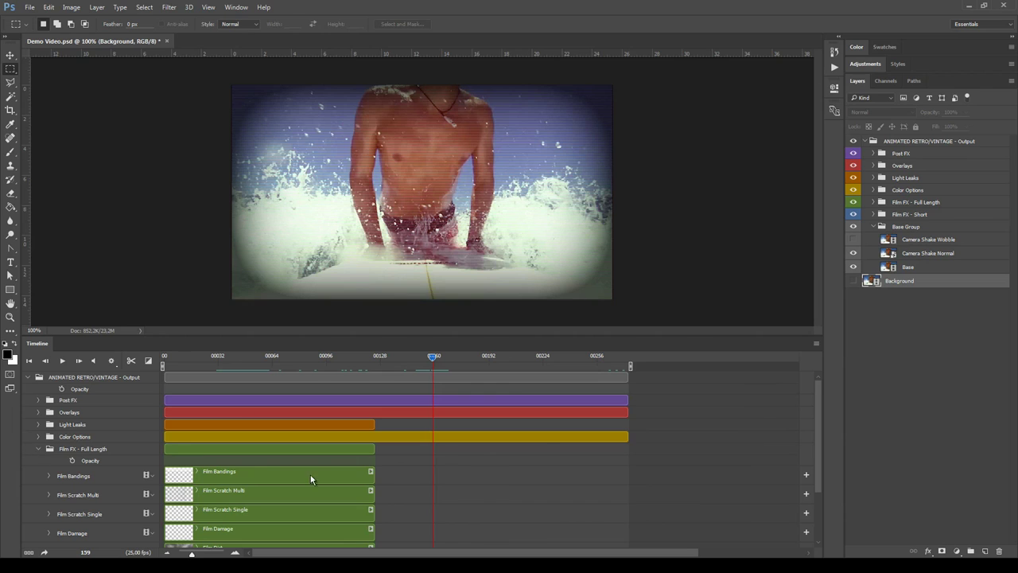
{"action": "left_click", "coordinate": [352, 476]}
{"action": "left_click_drag", "start_coordinate": [372, 473], "coordinate": [515, 465]}
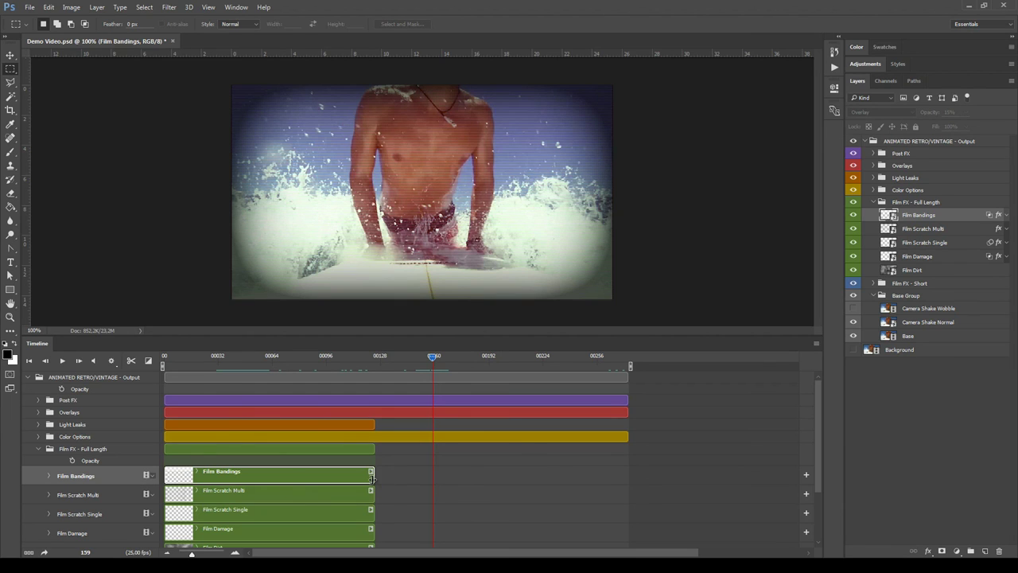
Step: Try continuing the banding effect with a duplicate Film Bandings layer placed after the original clip, and delete the copy
{"action": "right_click", "coordinate": [952, 219]}
{"action": "left_click", "coordinate": [920, 159]}
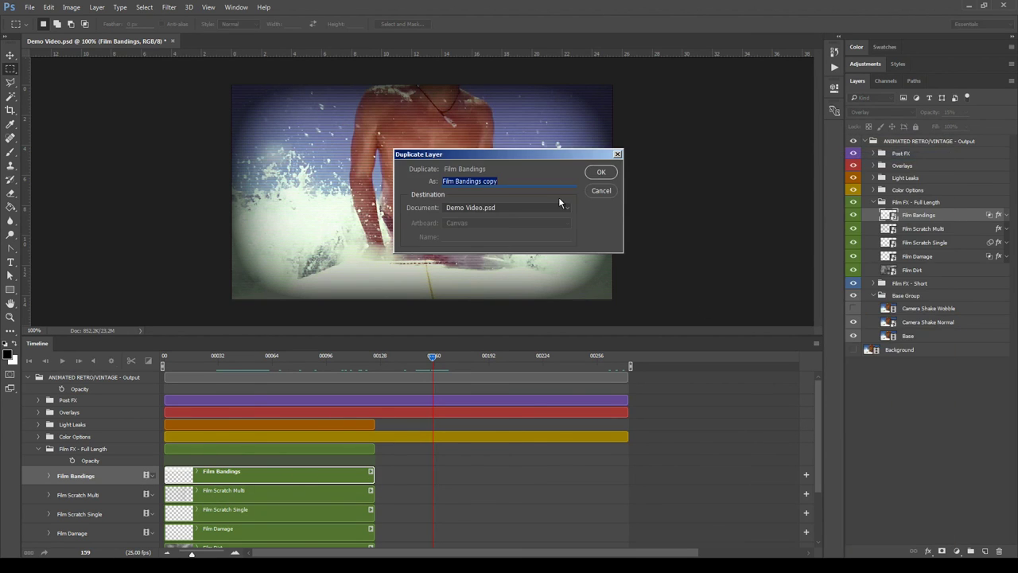
{"action": "left_click", "coordinate": [603, 173]}
{"action": "left_click_drag", "start_coordinate": [231, 474], "coordinate": [429, 476]}
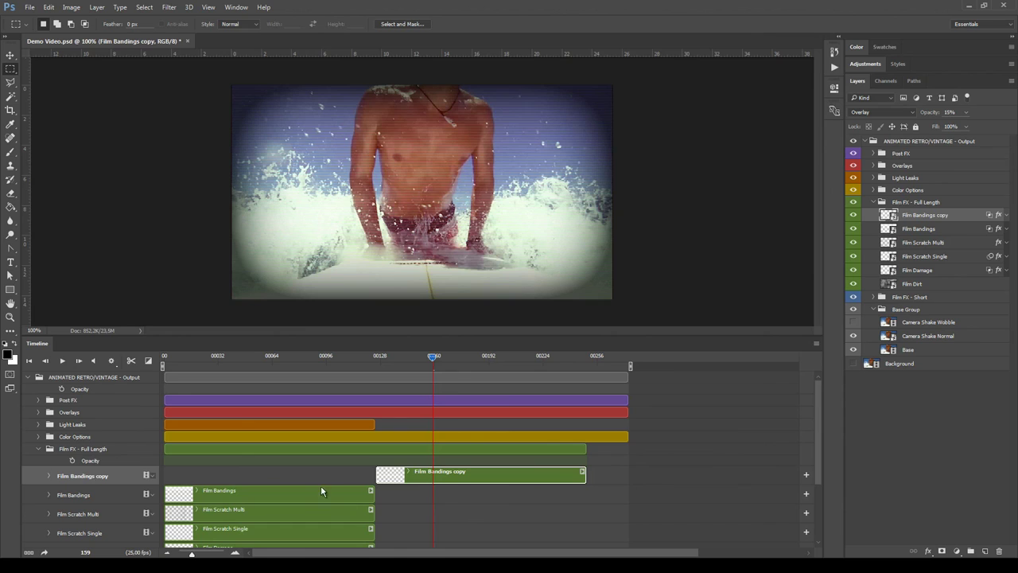
{"action": "left_click_drag", "start_coordinate": [961, 215], "coordinate": [1000, 551]}
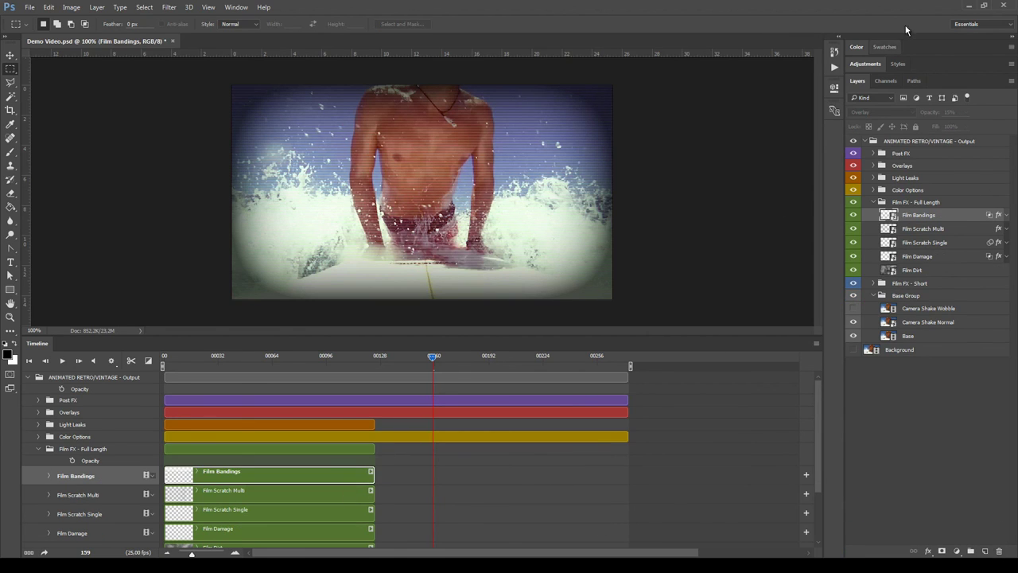
Step: Reopen the Actions list and inspect the clips in the timeline's Overlays group, leaving the group collapsed
{"action": "left_click", "coordinate": [839, 39]}
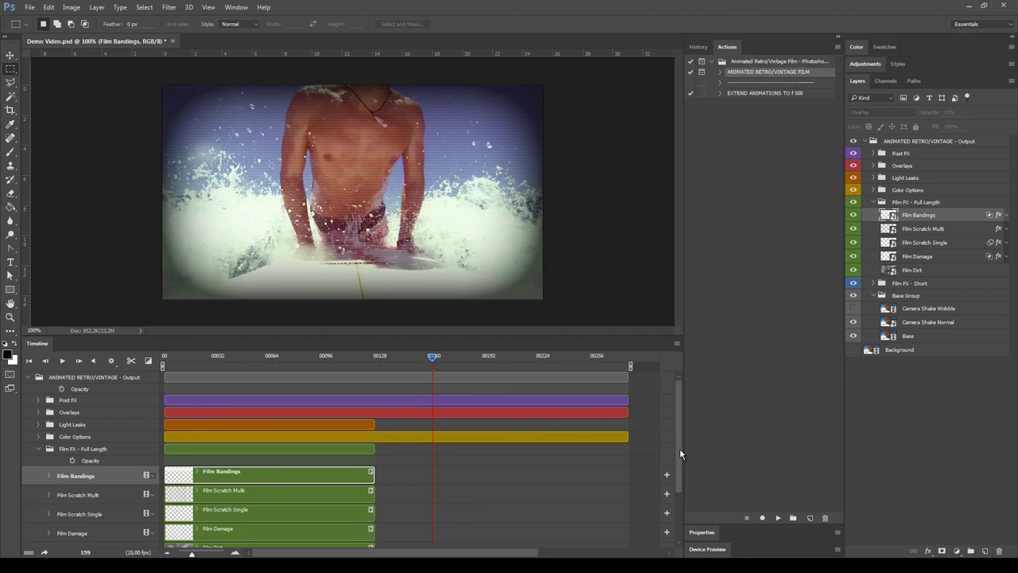
{"action": "left_click", "coordinate": [38, 412]}
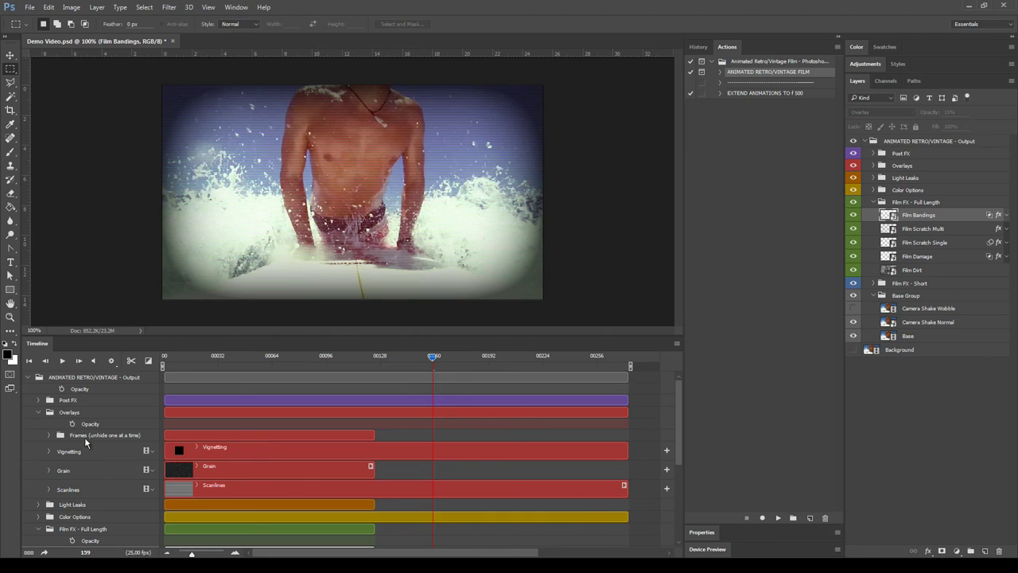
{"action": "left_click", "coordinate": [36, 413]}
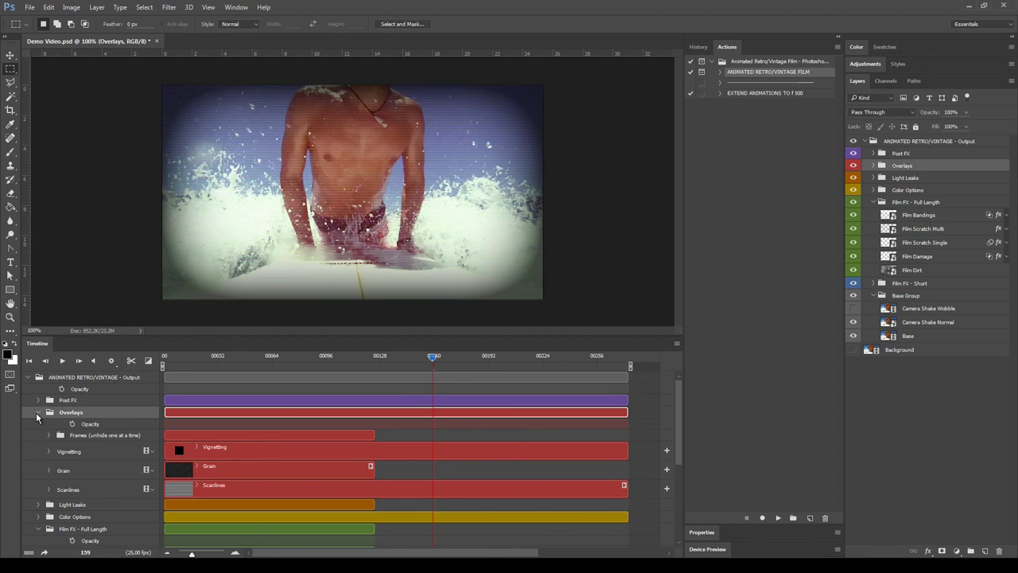
{"action": "left_click", "coordinate": [37, 414]}
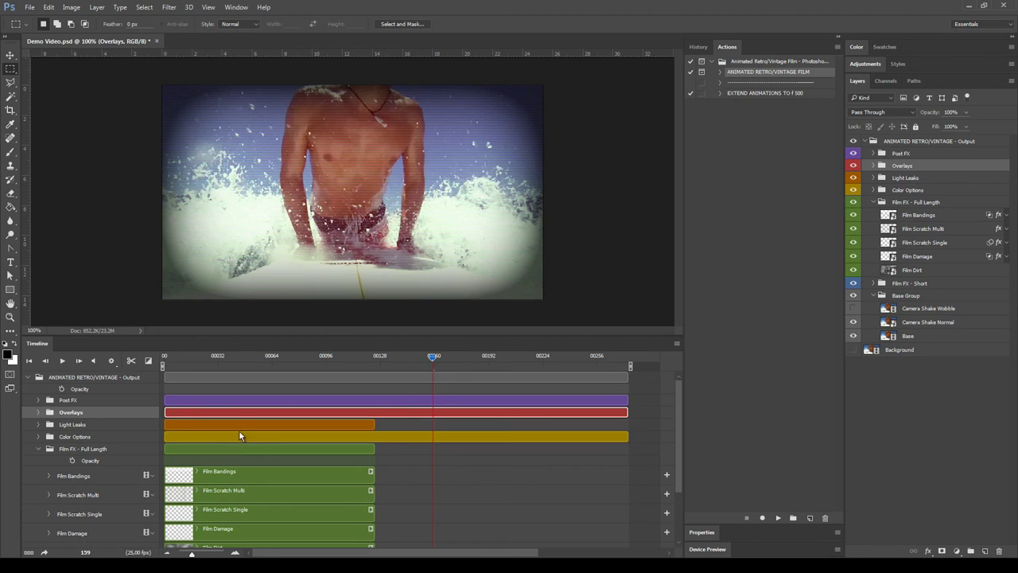
Step: Try continuing the light leak with a duplicate of Leak 1 near the original clip's end, delete the copy and collapse Light Leaks
{"action": "left_click", "coordinate": [39, 425]}
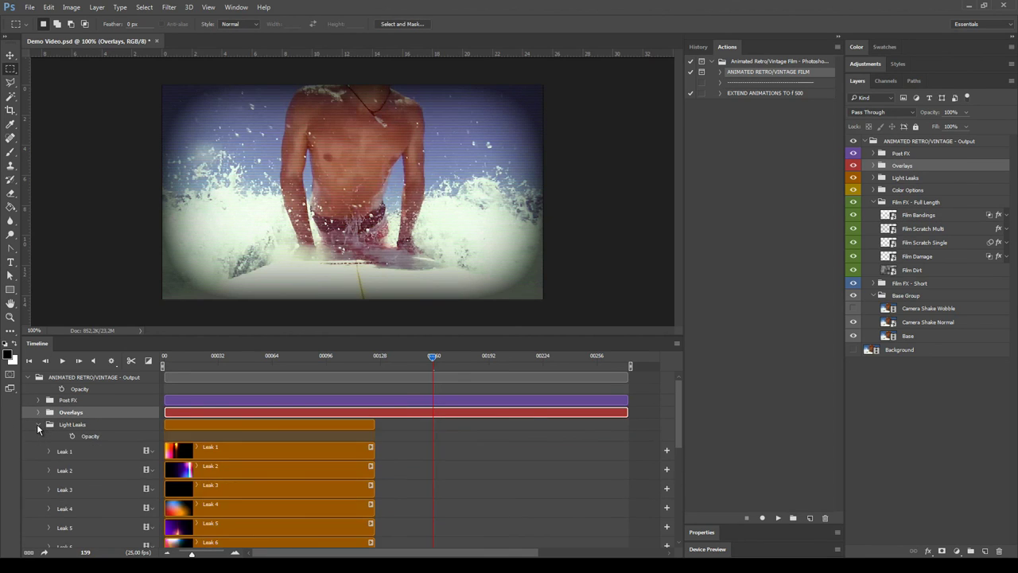
{"action": "left_click", "coordinate": [306, 455]}
{"action": "right_click", "coordinate": [944, 189]}
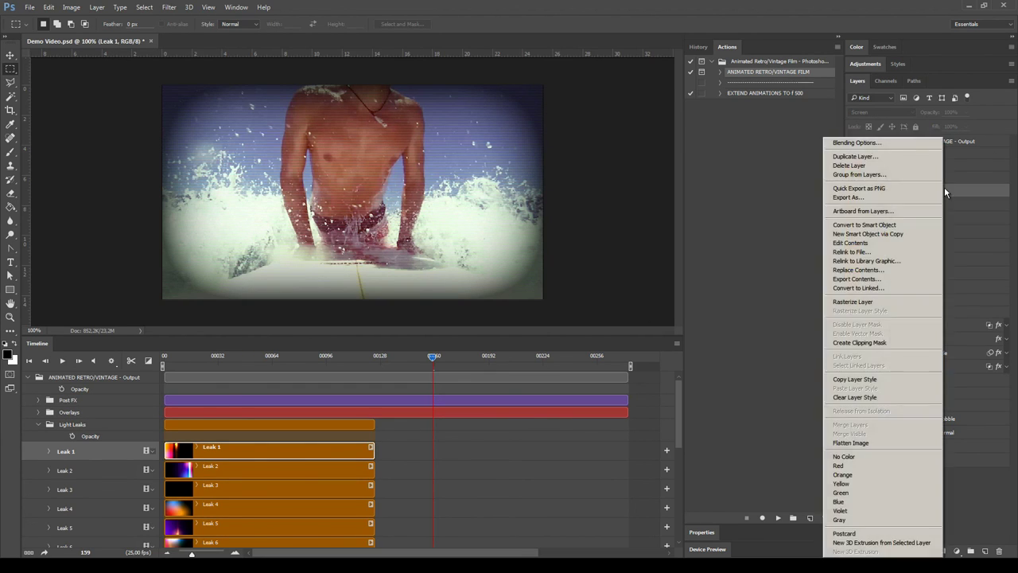
{"action": "left_click", "coordinate": [889, 157]}
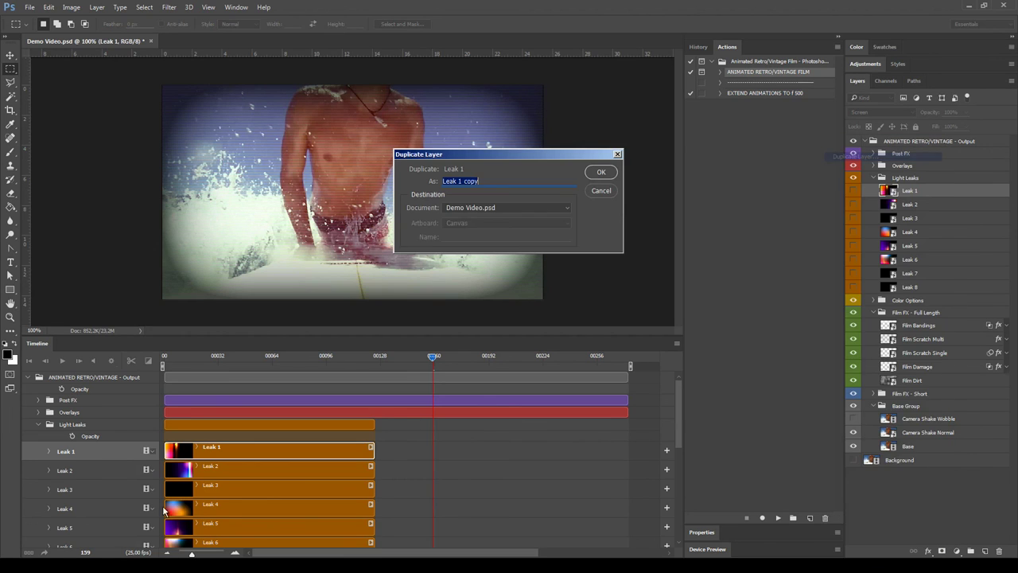
{"action": "left_click", "coordinate": [601, 170]}
{"action": "left_click_drag", "start_coordinate": [231, 450], "coordinate": [434, 451]}
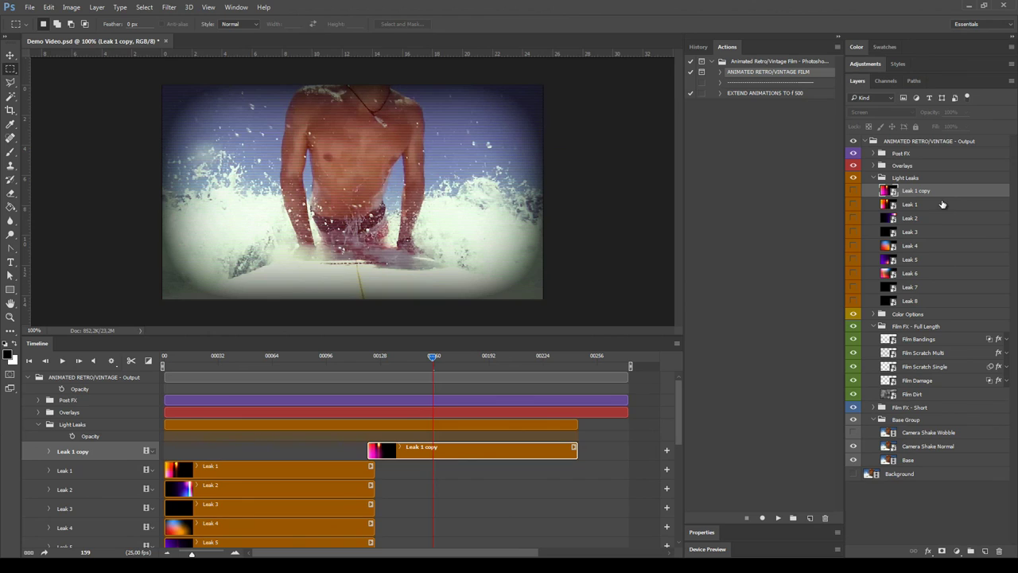
{"action": "key", "text": "Delete"}
{"action": "left_click", "coordinate": [38, 423]}
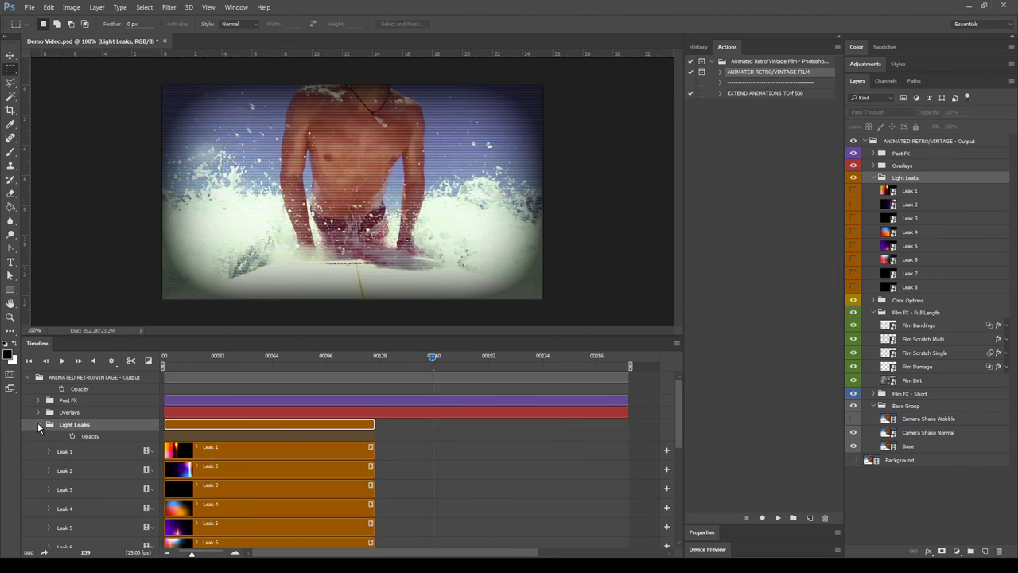
{"action": "left_click", "coordinate": [37, 423]}
Step: Run the EXTEND ANIMATIONS TO f 500 action and collapse the expanded groups in the layer list
{"action": "left_click", "coordinate": [801, 93]}
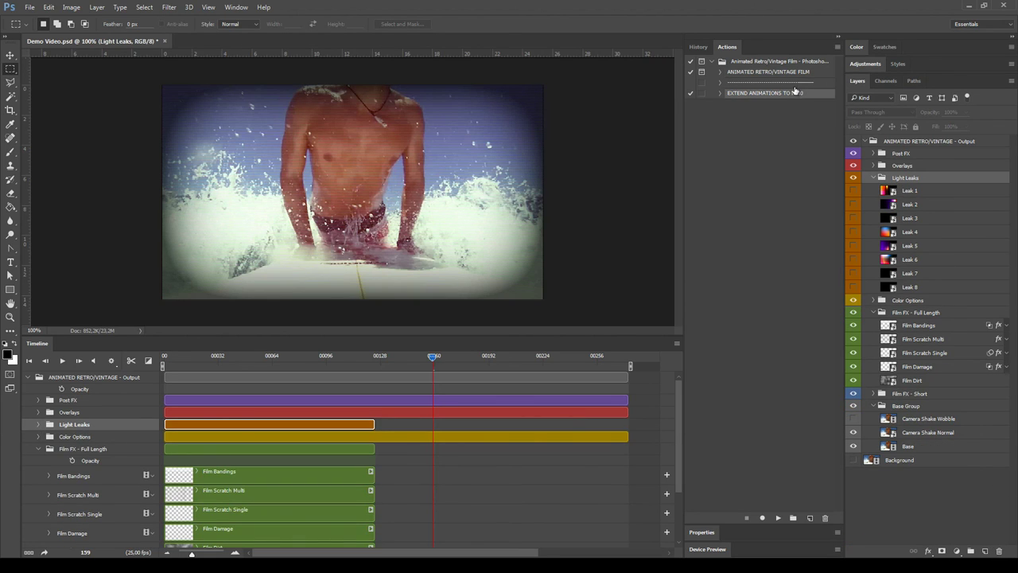
{"action": "left_click", "coordinate": [780, 519]}
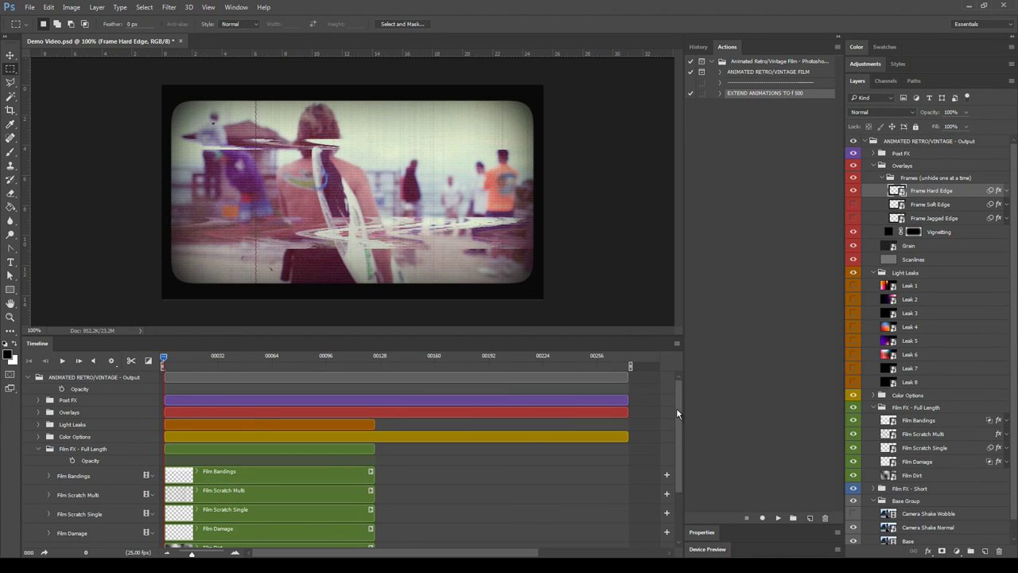
{"action": "scroll", "coordinate": [677, 414], "scroll_direction": "down", "scroll_amount": 4}
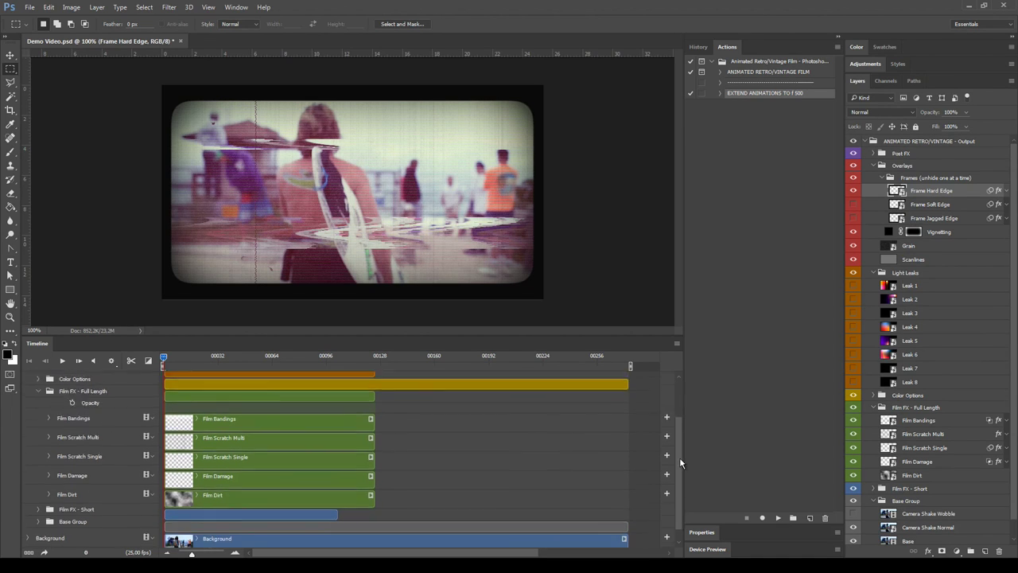
{"action": "left_click", "coordinate": [873, 141], "text": "ctrl"}
Step: Extend the Film Dirt, Film Damage, Film Scratch Single, Film Scratch Multi and Film Bandings clips to the end of the Background clip
{"action": "left_click", "coordinate": [501, 503]}
{"action": "left_click_drag", "start_coordinate": [371, 502], "coordinate": [627, 503]}
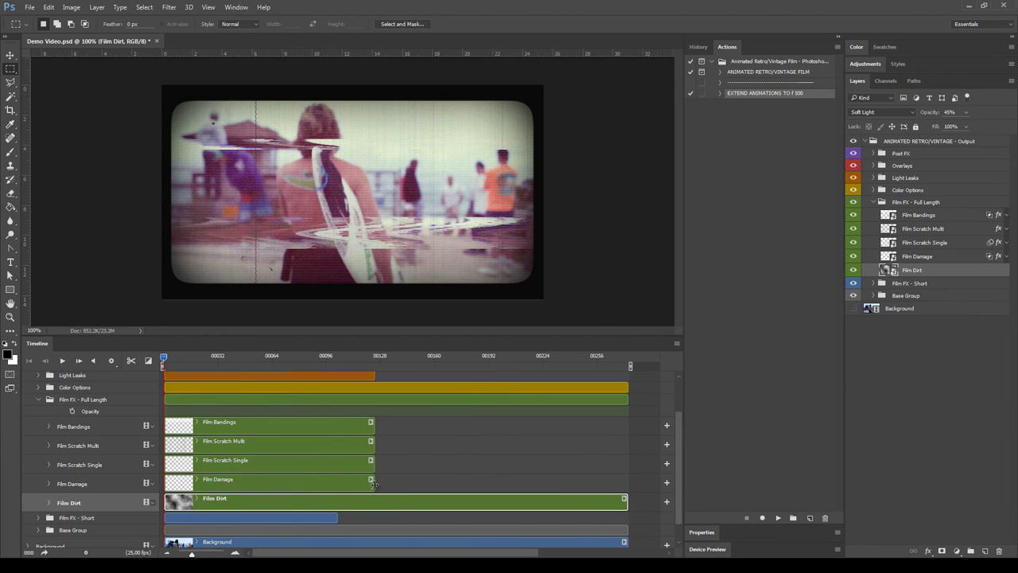
{"action": "left_click_drag", "start_coordinate": [382, 483], "coordinate": [628, 483]}
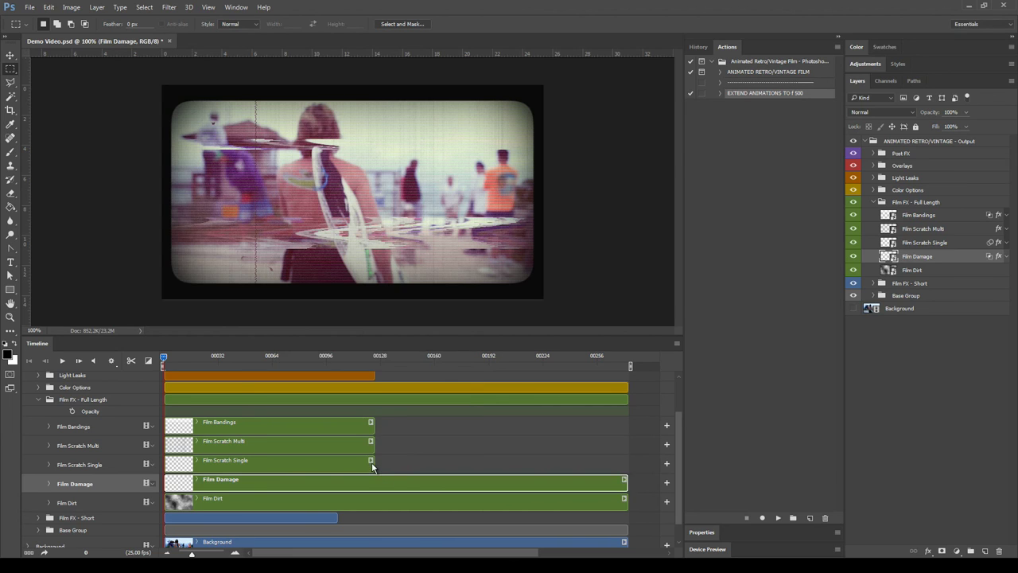
{"action": "left_click_drag", "start_coordinate": [372, 461], "coordinate": [628, 461]}
{"action": "left_click_drag", "start_coordinate": [375, 443], "coordinate": [628, 443]}
{"action": "left_click_drag", "start_coordinate": [372, 423], "coordinate": [627, 423]}
Step: Extend the hard, soft and jagged edge clips in the Overlays Frames group to the end of the Background clip and save the document
{"action": "scroll", "coordinate": [672, 376], "scroll_direction": "up", "scroll_amount": 3}
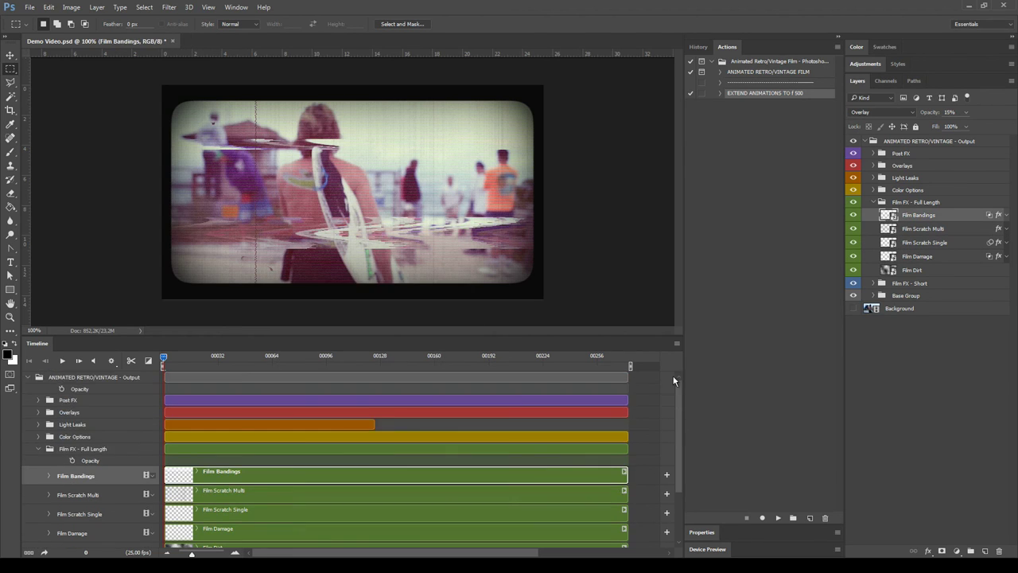
{"action": "left_click", "coordinate": [39, 412]}
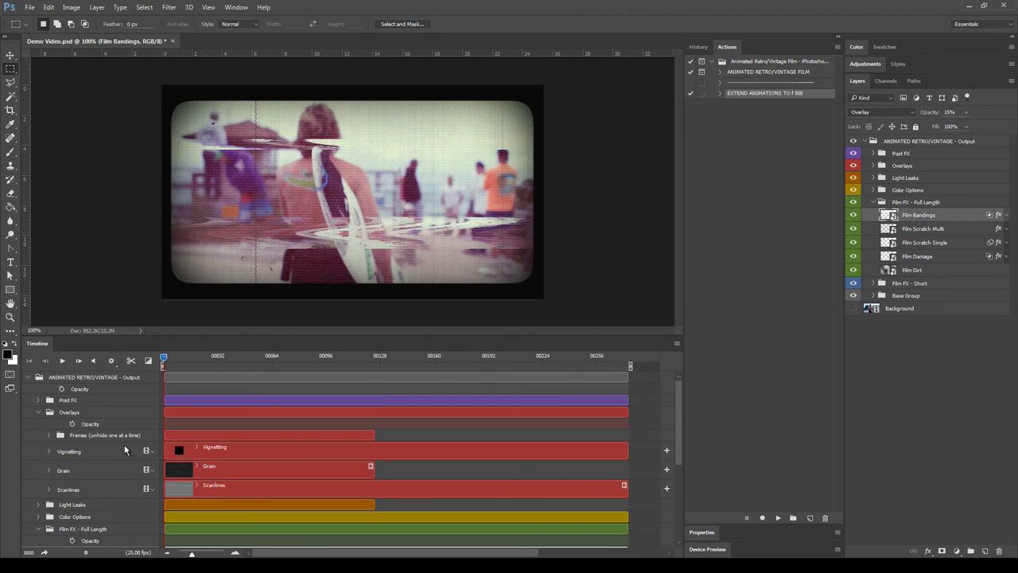
{"action": "left_click", "coordinate": [48, 435]}
{"action": "left_click_drag", "start_coordinate": [372, 462], "coordinate": [628, 462]}
{"action": "left_click_drag", "start_coordinate": [372, 479], "coordinate": [627, 479]}
{"action": "left_click_drag", "start_coordinate": [370, 498], "coordinate": [628, 498]}
{"action": "key", "text": "ctrl+s"}
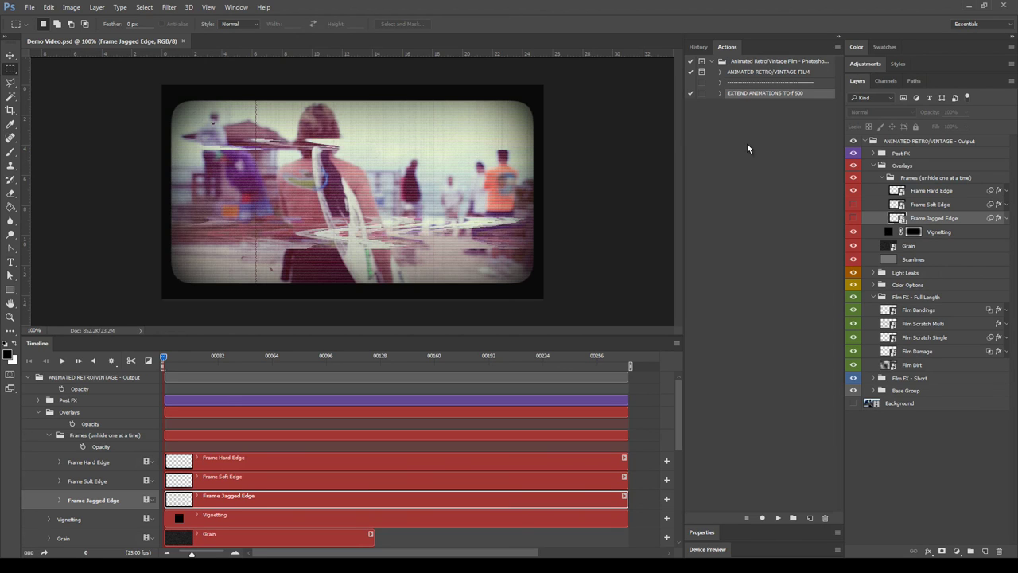
Step: Duplicate the Frame Hard Edge layer, place the copy right after the original clip in the timeline, and save the document
{"action": "left_click", "coordinate": [432, 468]}
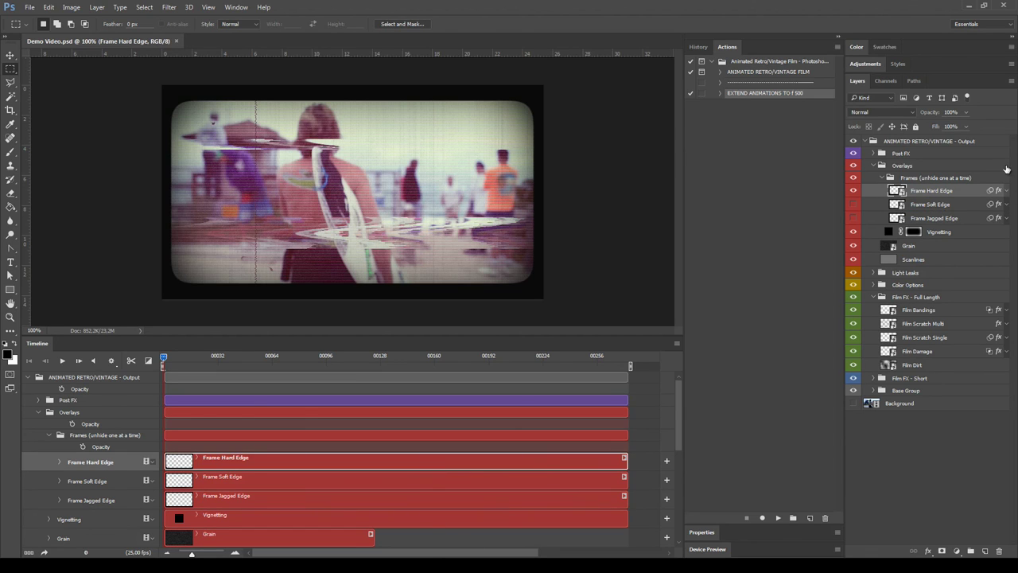
{"action": "right_click", "coordinate": [970, 195]}
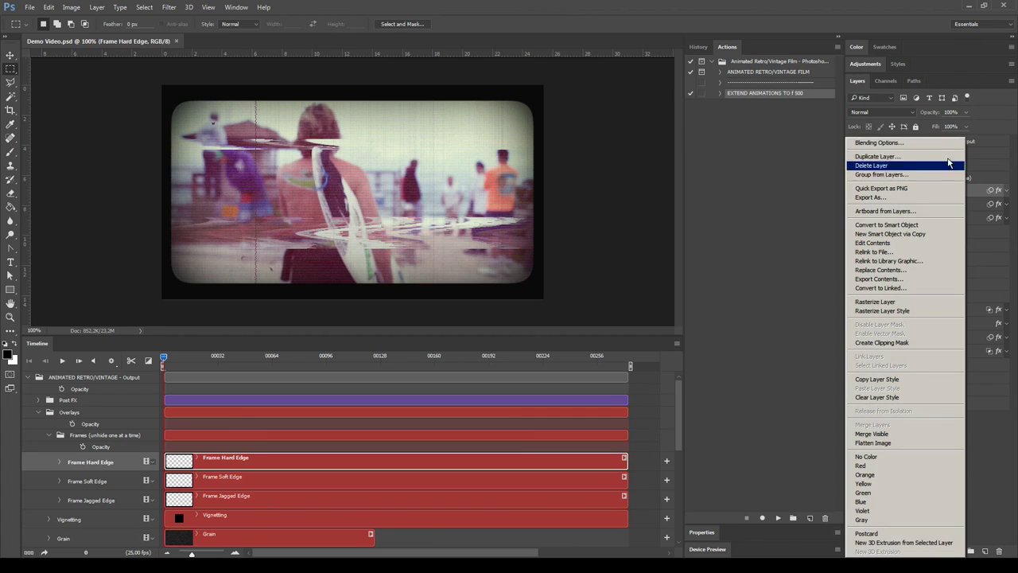
{"action": "left_click", "coordinate": [951, 156]}
{"action": "left_click", "coordinate": [601, 172]}
{"action": "left_click_drag", "start_coordinate": [239, 463], "coordinate": [636, 461]}
{"action": "key", "text": "ctrl+s"}
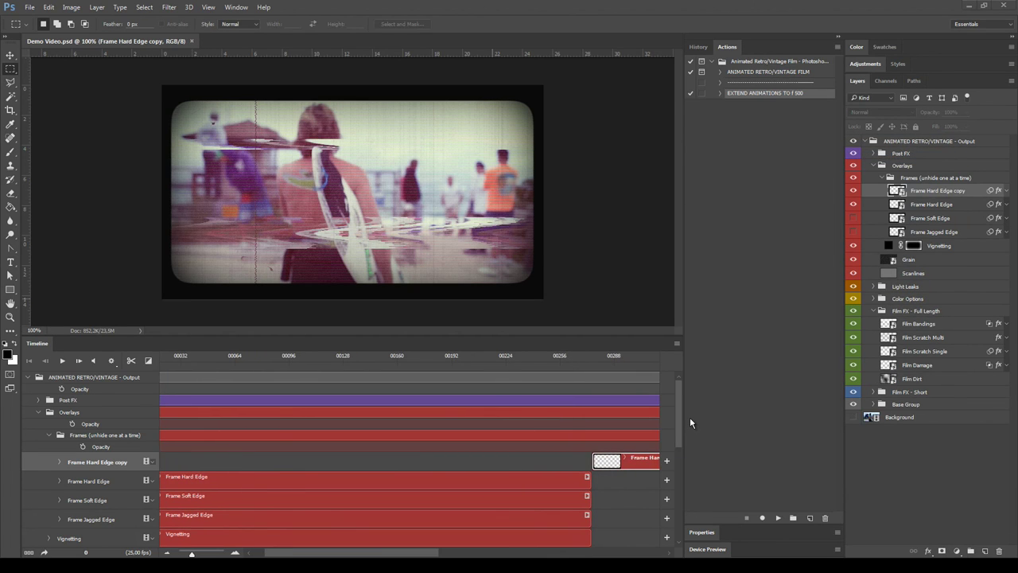